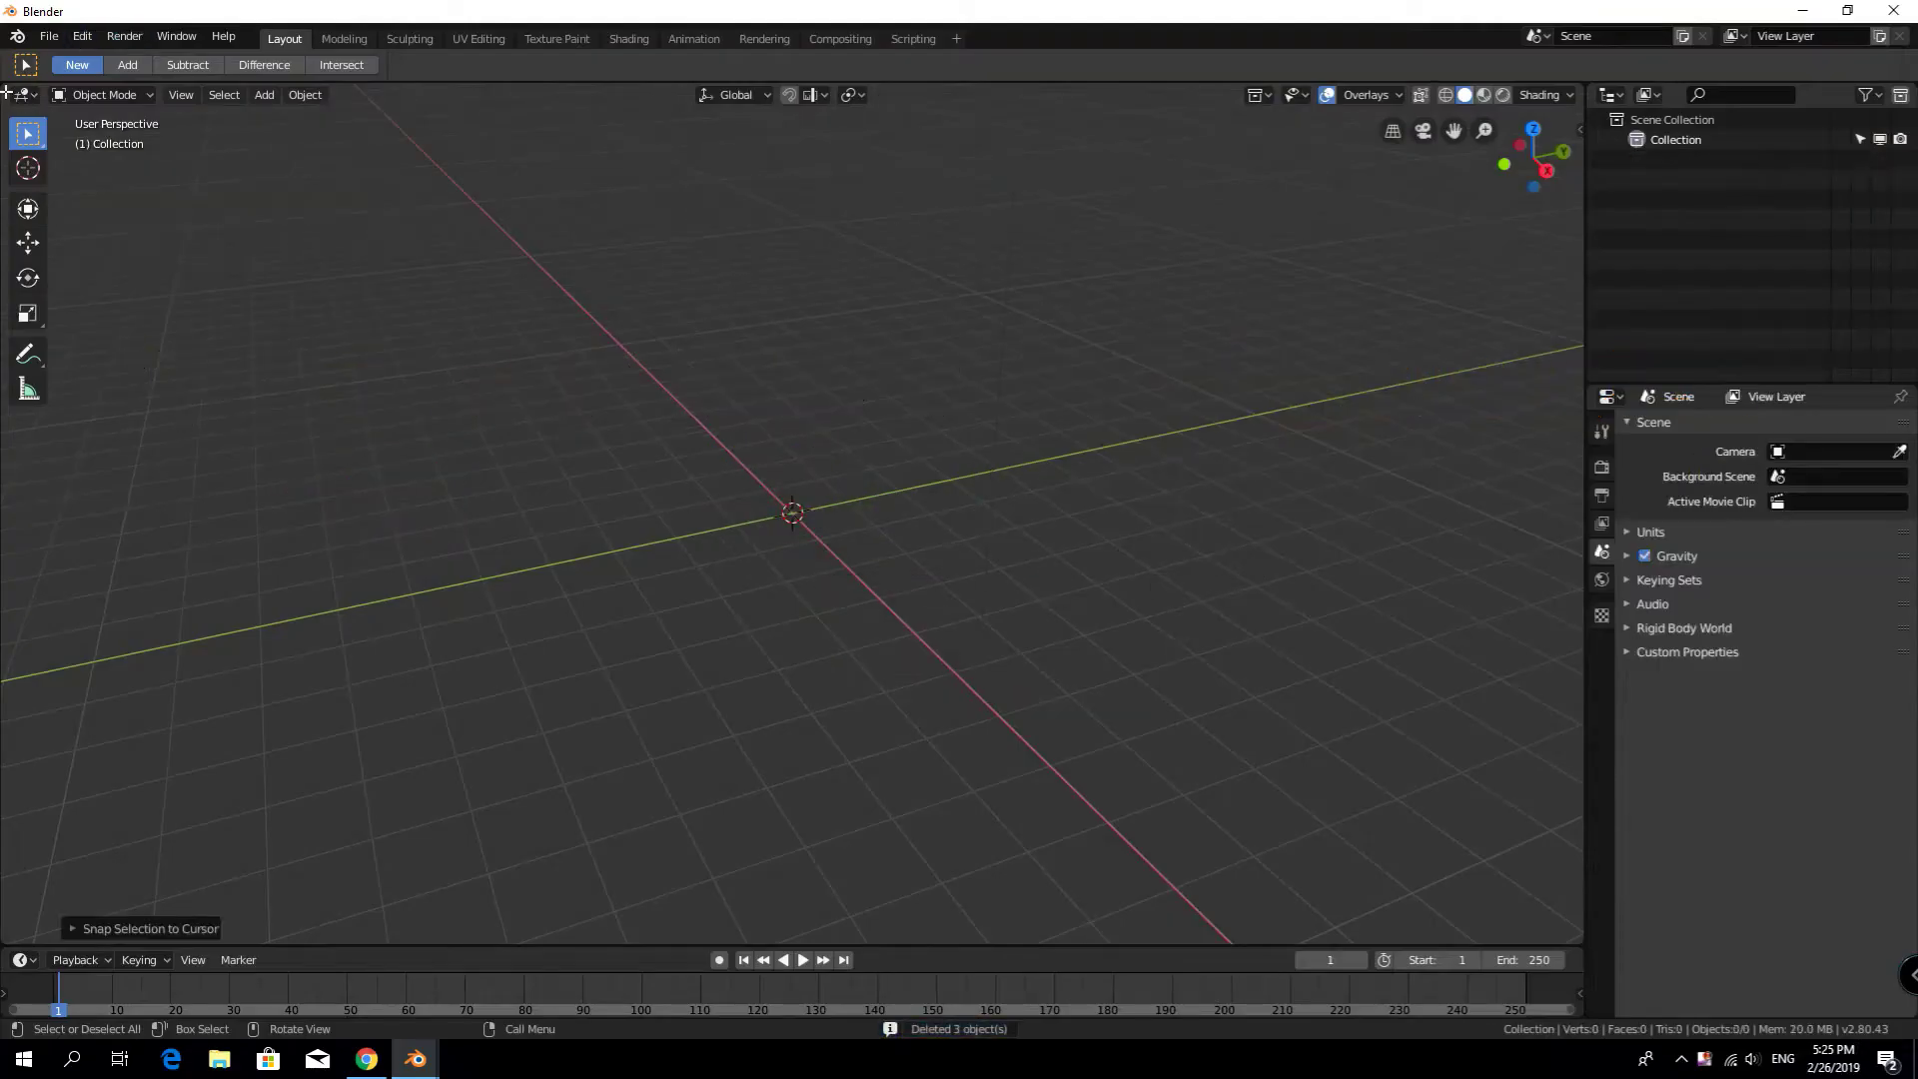
Add a plane, scale it by 10, and stretch it lengthwise into a 10 × 59.909 road strip
{"action": "key", "text": "shift+a"}
{"action": "left_click", "coordinate": [1087, 511]}
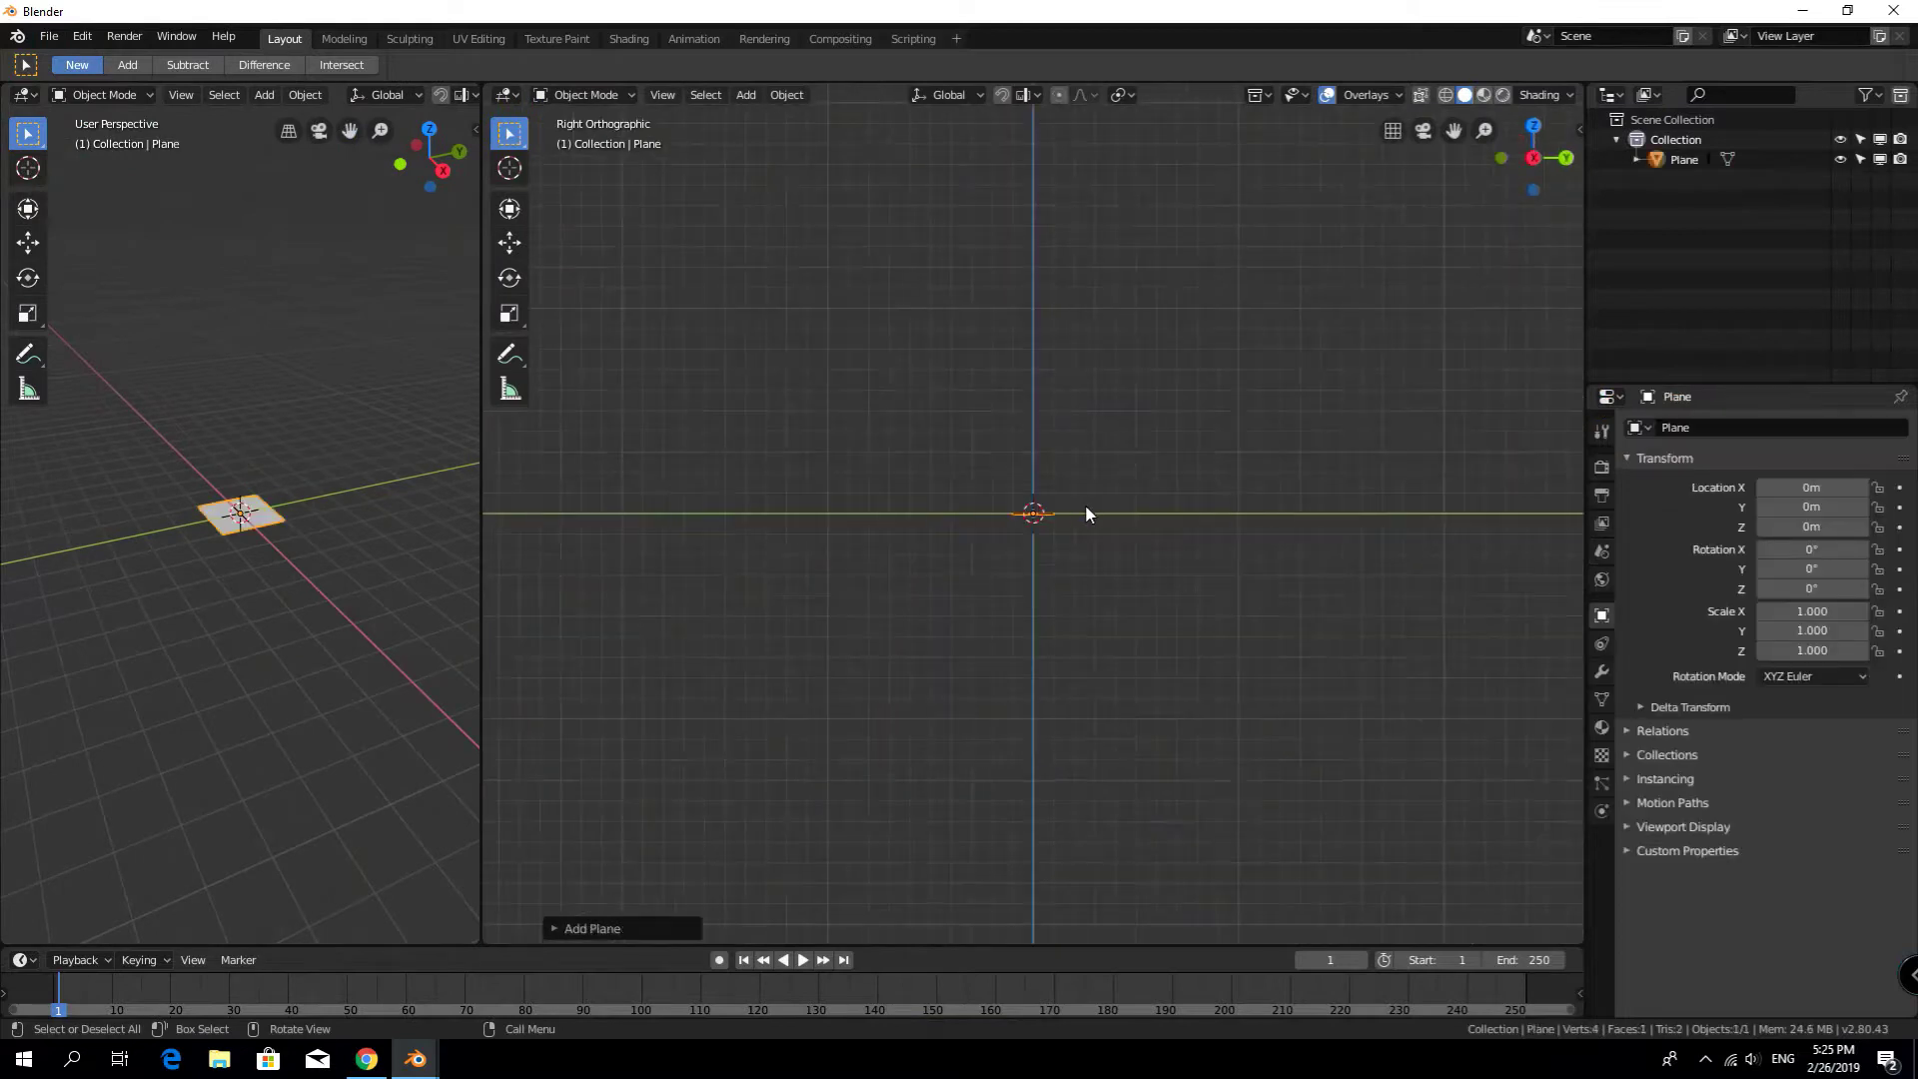
{"action": "type", "text": "s10"}
{"action": "key", "text": "Return"}
{"action": "key", "text": "KP_7"}
{"action": "scroll", "coordinate": [1119, 624], "scroll_direction": "down", "scroll_amount": 5}
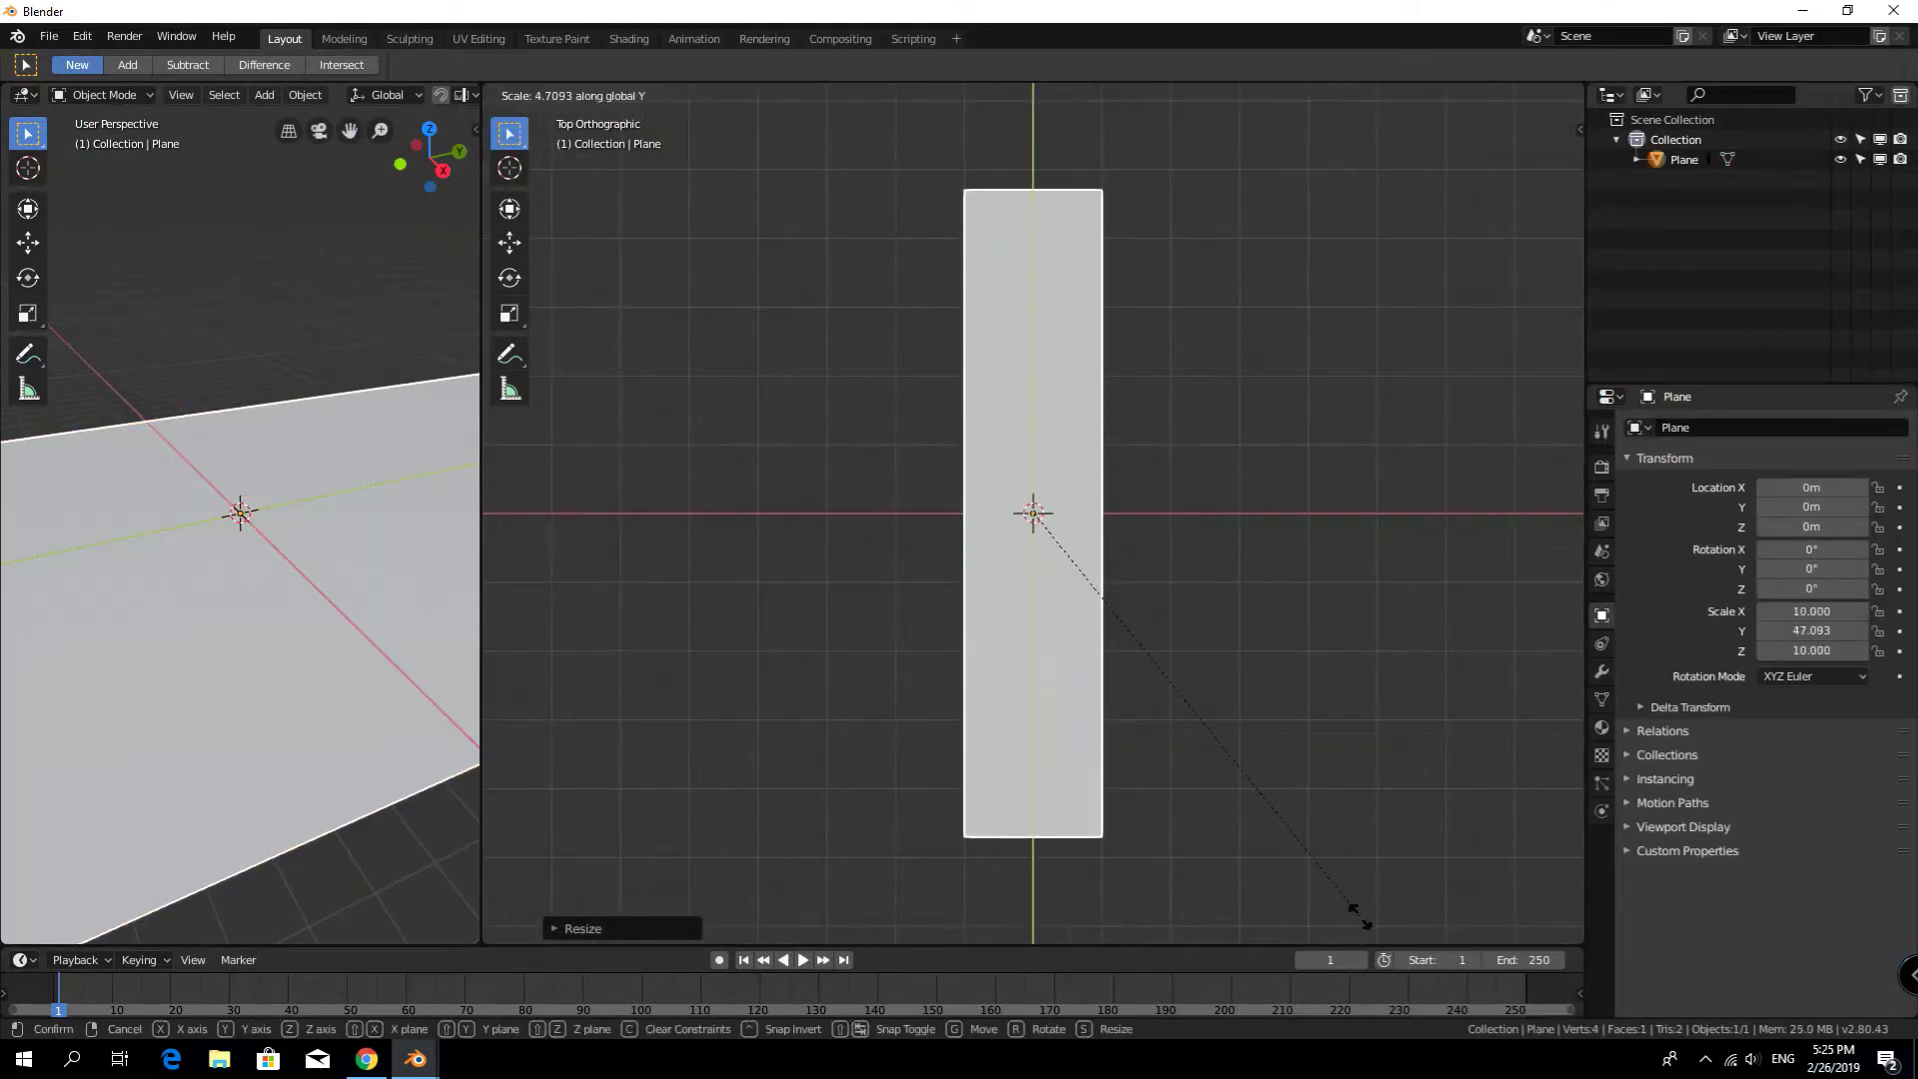
{"action": "left_click", "coordinate": [1398, 210]}
{"action": "mouse_move", "coordinate": [1398, 209]}
{"action": "middle_mouse_down"}
{"action": "mouse_move", "coordinate": [1079, 363]}
{"action": "mouse_move", "coordinate": [1134, 603]}
{"action": "middle_mouse_up"}
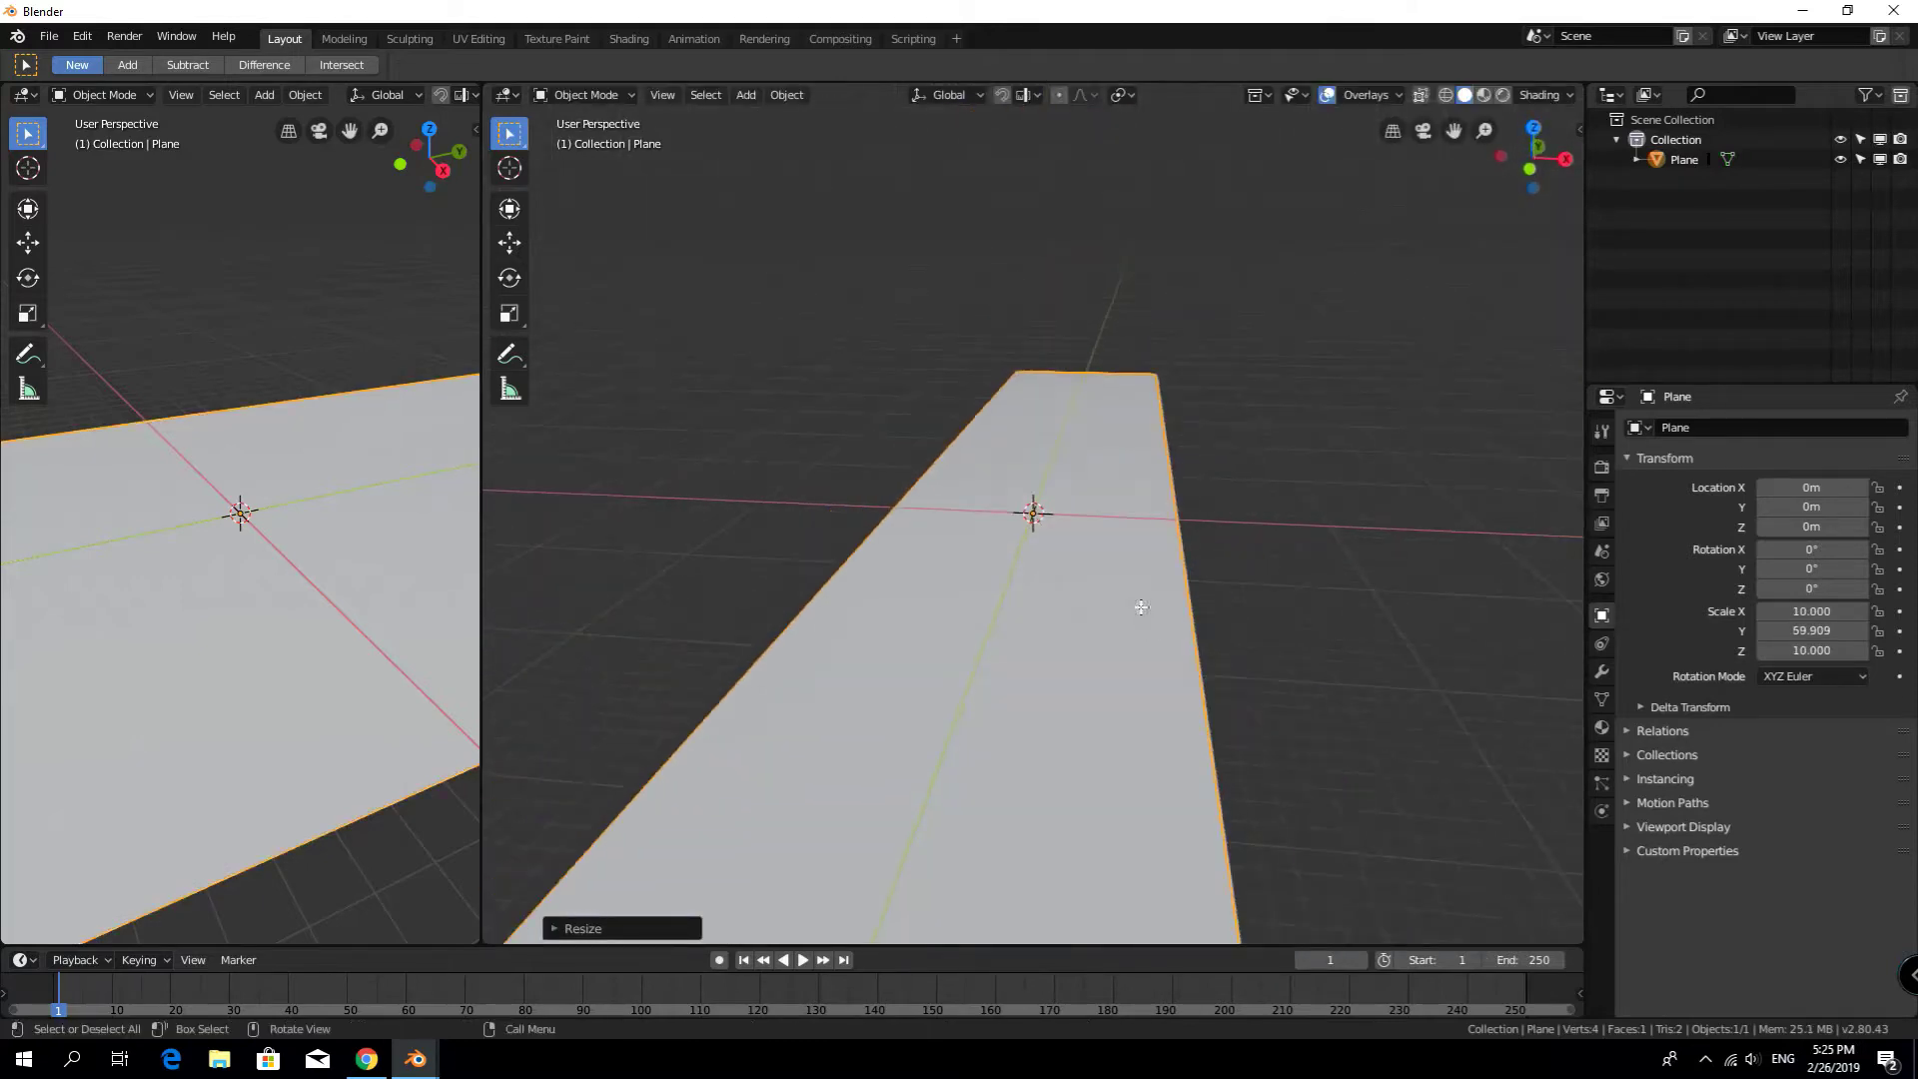
Enter Edit Mode on the road plane and check it from side and top to extrude a curb edge
{"action": "key", "text": "Tab"}
{"action": "scroll", "coordinate": [812, 250], "scroll_direction": "up", "scroll_amount": 2}
{"action": "mouse_move", "coordinate": [1318, 596]}
{"action": "middle_mouse_down"}
{"action": "mouse_move", "coordinate": [1176, 536]}
{"action": "mouse_move", "coordinate": [1226, 352]}
{"action": "mouse_move", "coordinate": [1164, 530]}
{"action": "mouse_move", "coordinate": [1136, 552]}
{"action": "middle_mouse_up"}
{"action": "key", "text": "KP_1"}
{"action": "key", "text": "KP_7"}
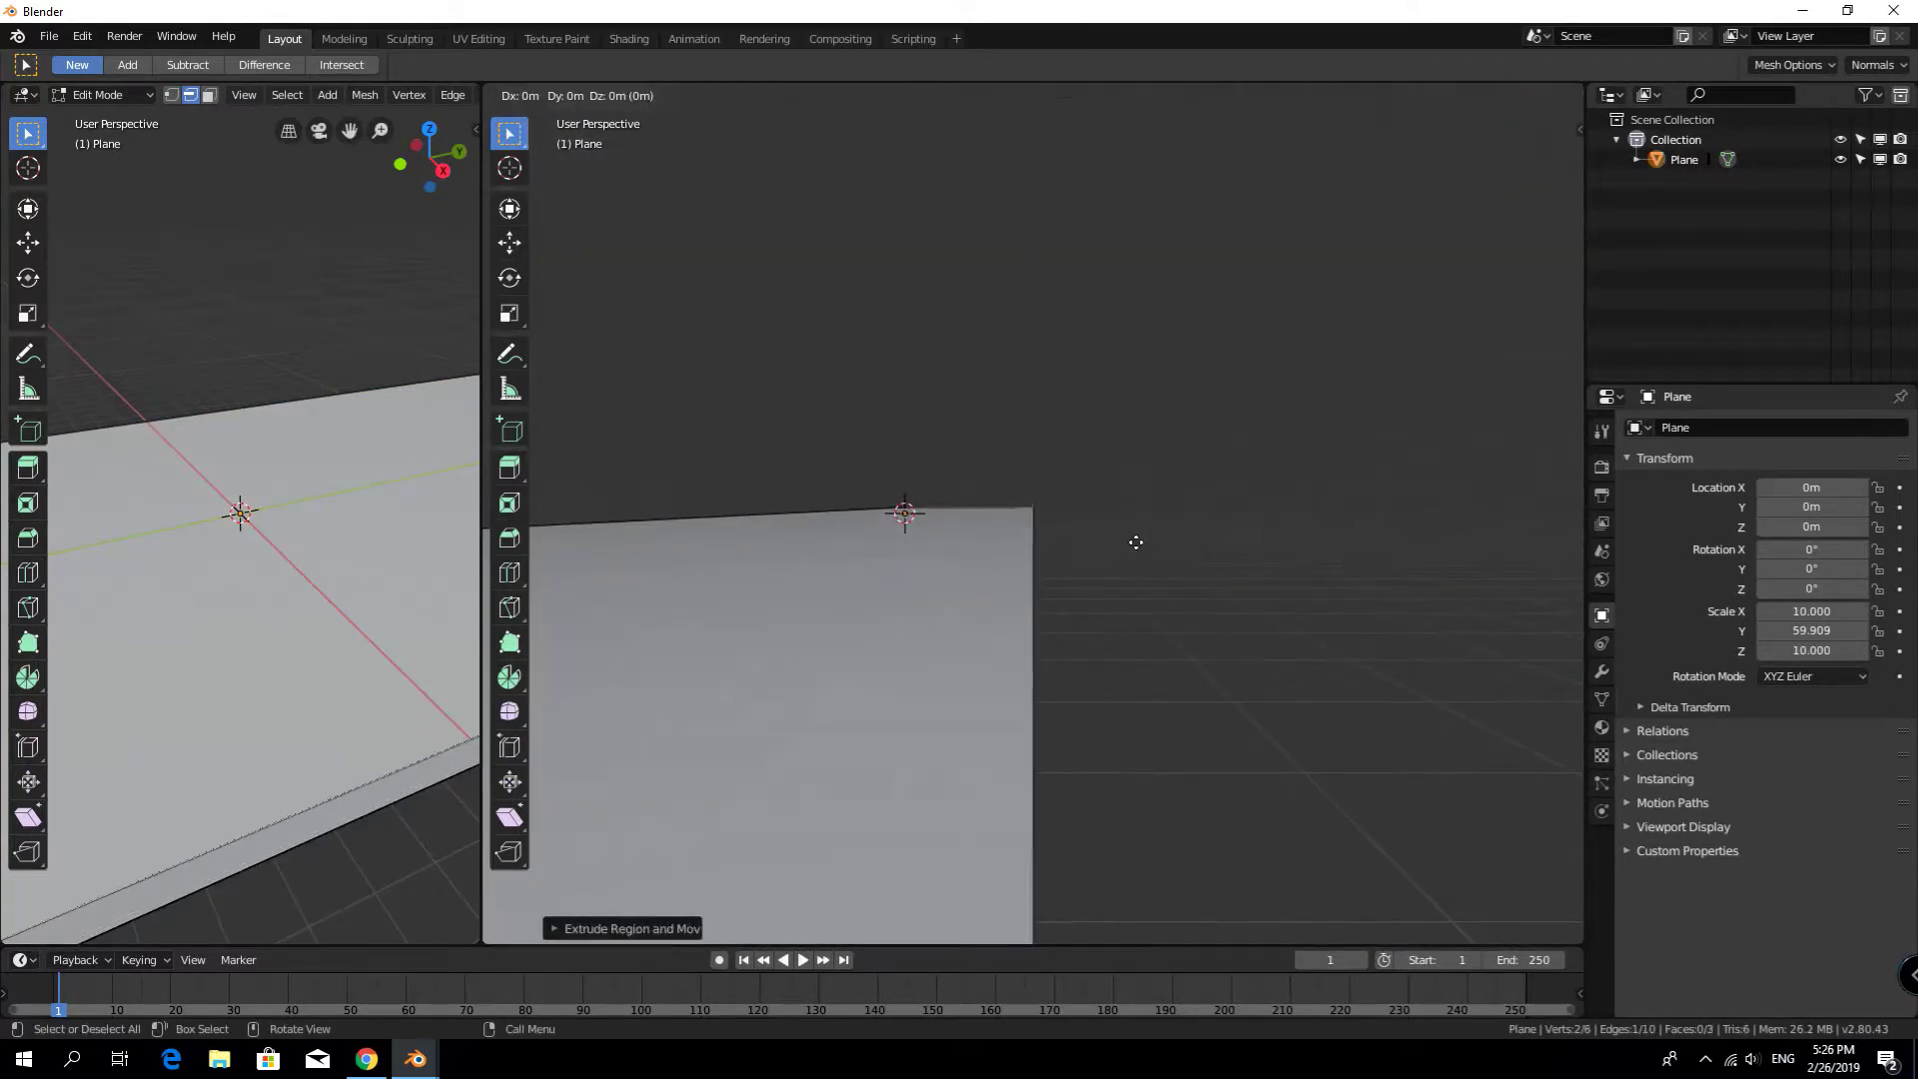
Confirm the raised curb lip and add an X-axis Mirror modifier to curb both sides
{"action": "left_click", "coordinate": [1149, 544]}
{"action": "mouse_move", "coordinate": [1149, 545]}
{"action": "middle_mouse_down"}
{"action": "mouse_move", "coordinate": [1032, 676]}
{"action": "mouse_move", "coordinate": [954, 712]}
{"action": "middle_mouse_up"}
{"action": "key", "text": "Tab"}
{"action": "left_click", "coordinate": [1601, 671]}
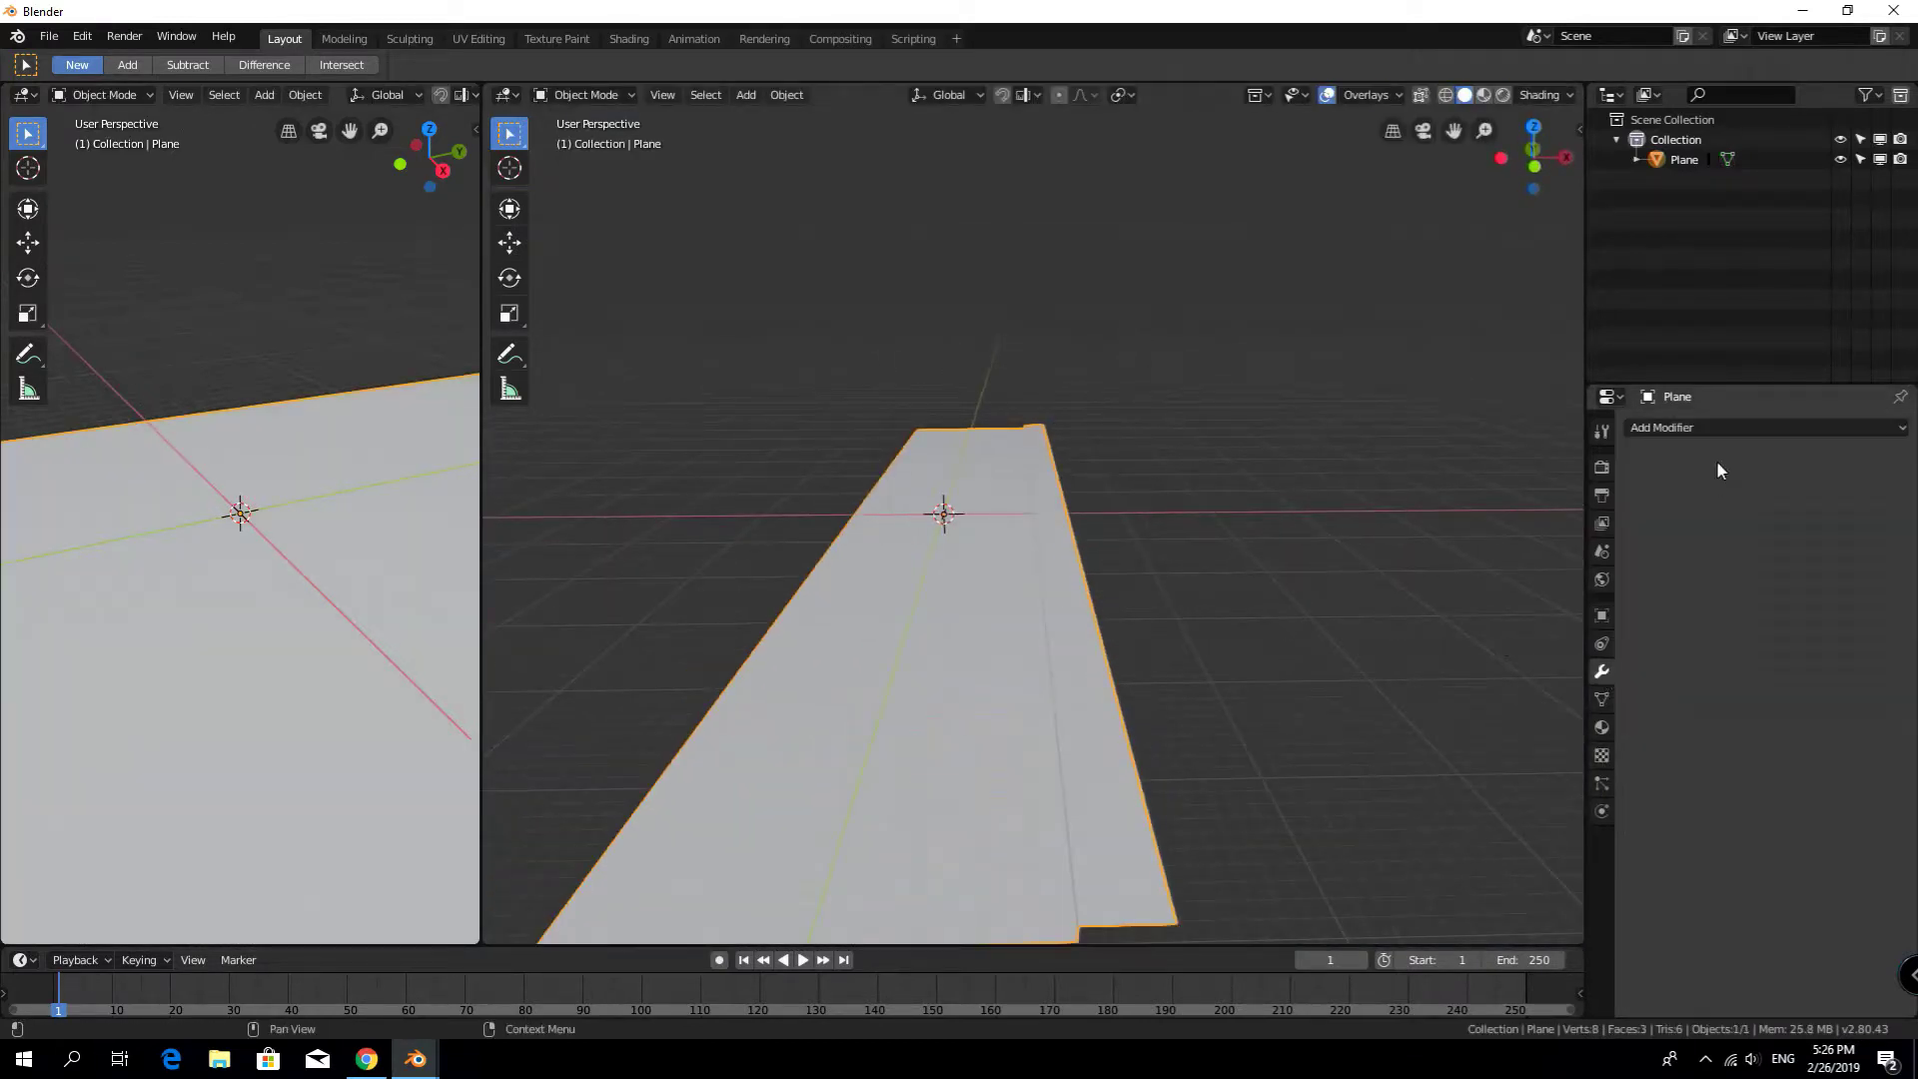
{"action": "left_click", "coordinate": [1708, 427]}
{"action": "left_click", "coordinate": [1504, 627]}
{"action": "middle_click_drag", "start_coordinate": [1258, 600], "coordinate": [1219, 605]}
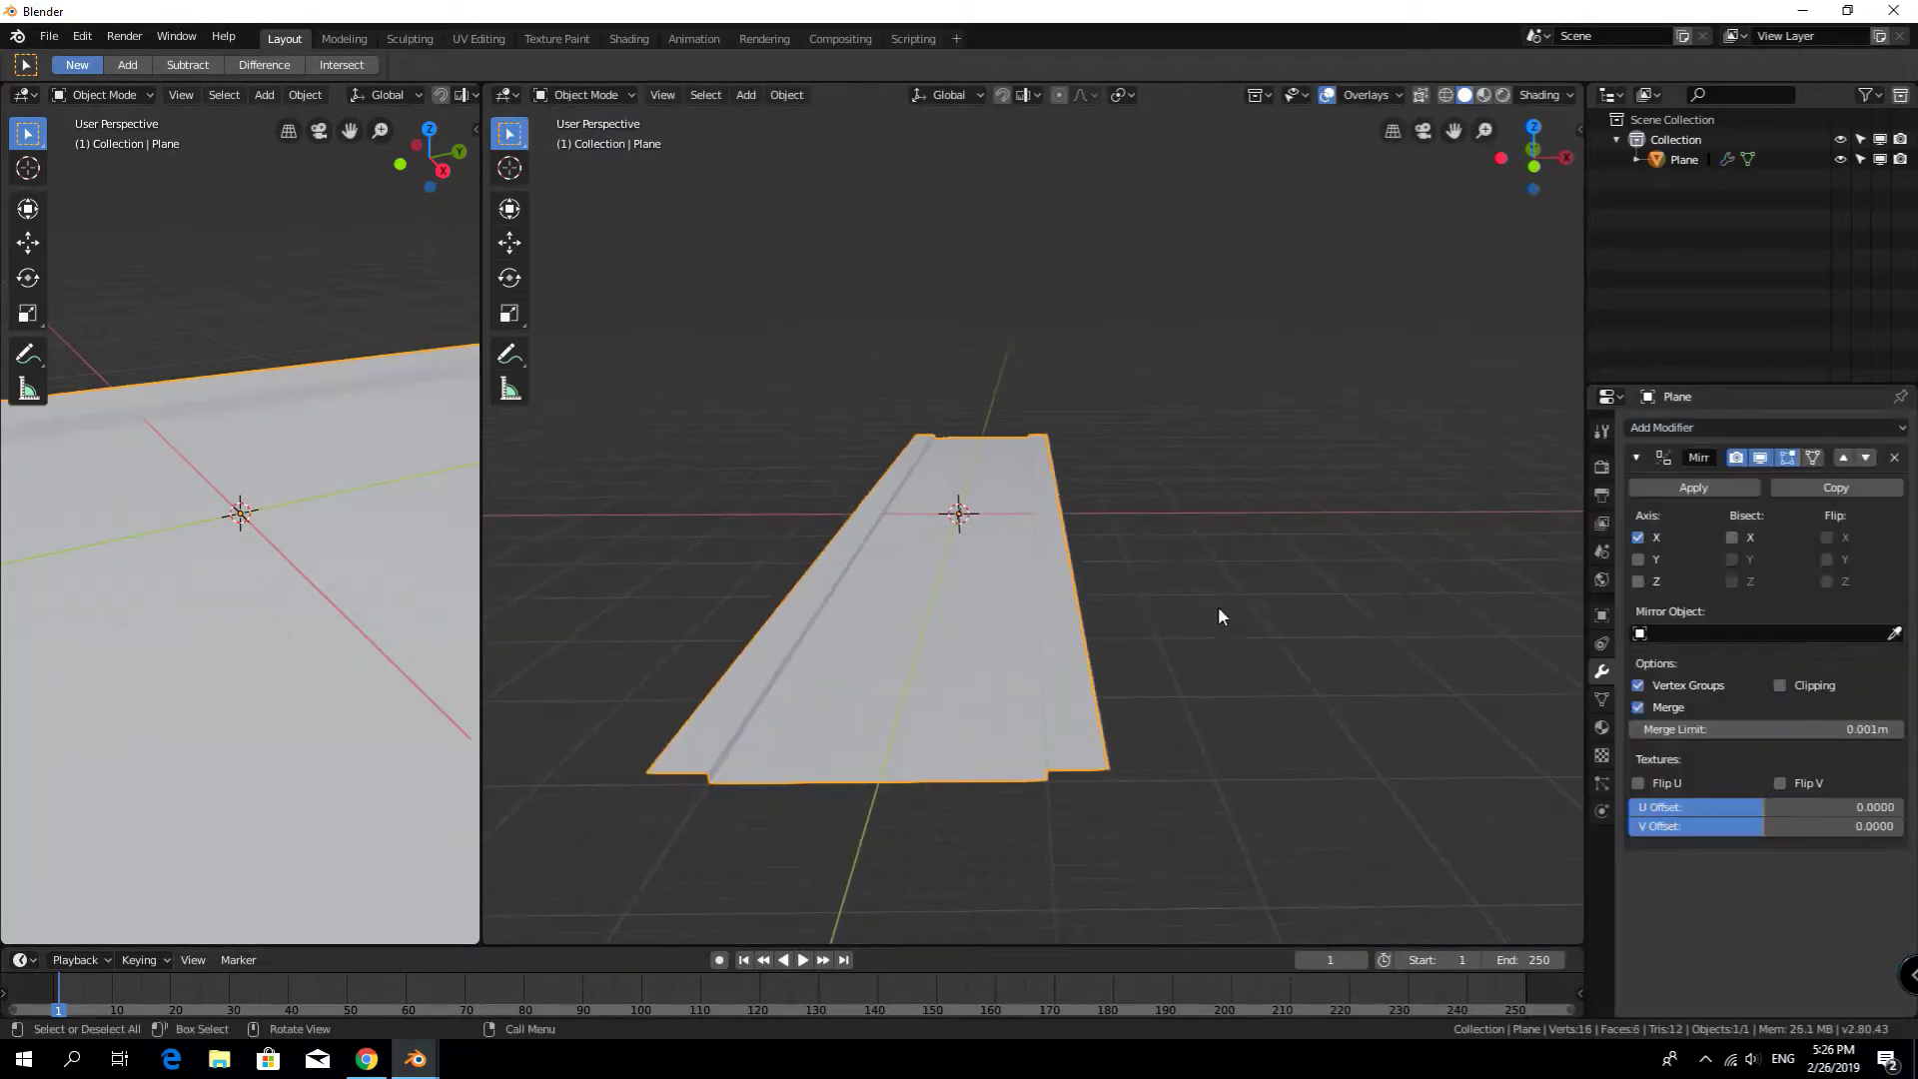
Bevel the curb's top edge and select the central road face for separation
{"action": "key", "text": "Tab"}
{"action": "scroll", "coordinate": [999, 633], "scroll_direction": "up", "scroll_amount": 4}
{"action": "scroll", "coordinate": [1121, 646], "scroll_direction": "up", "scroll_amount": 2}
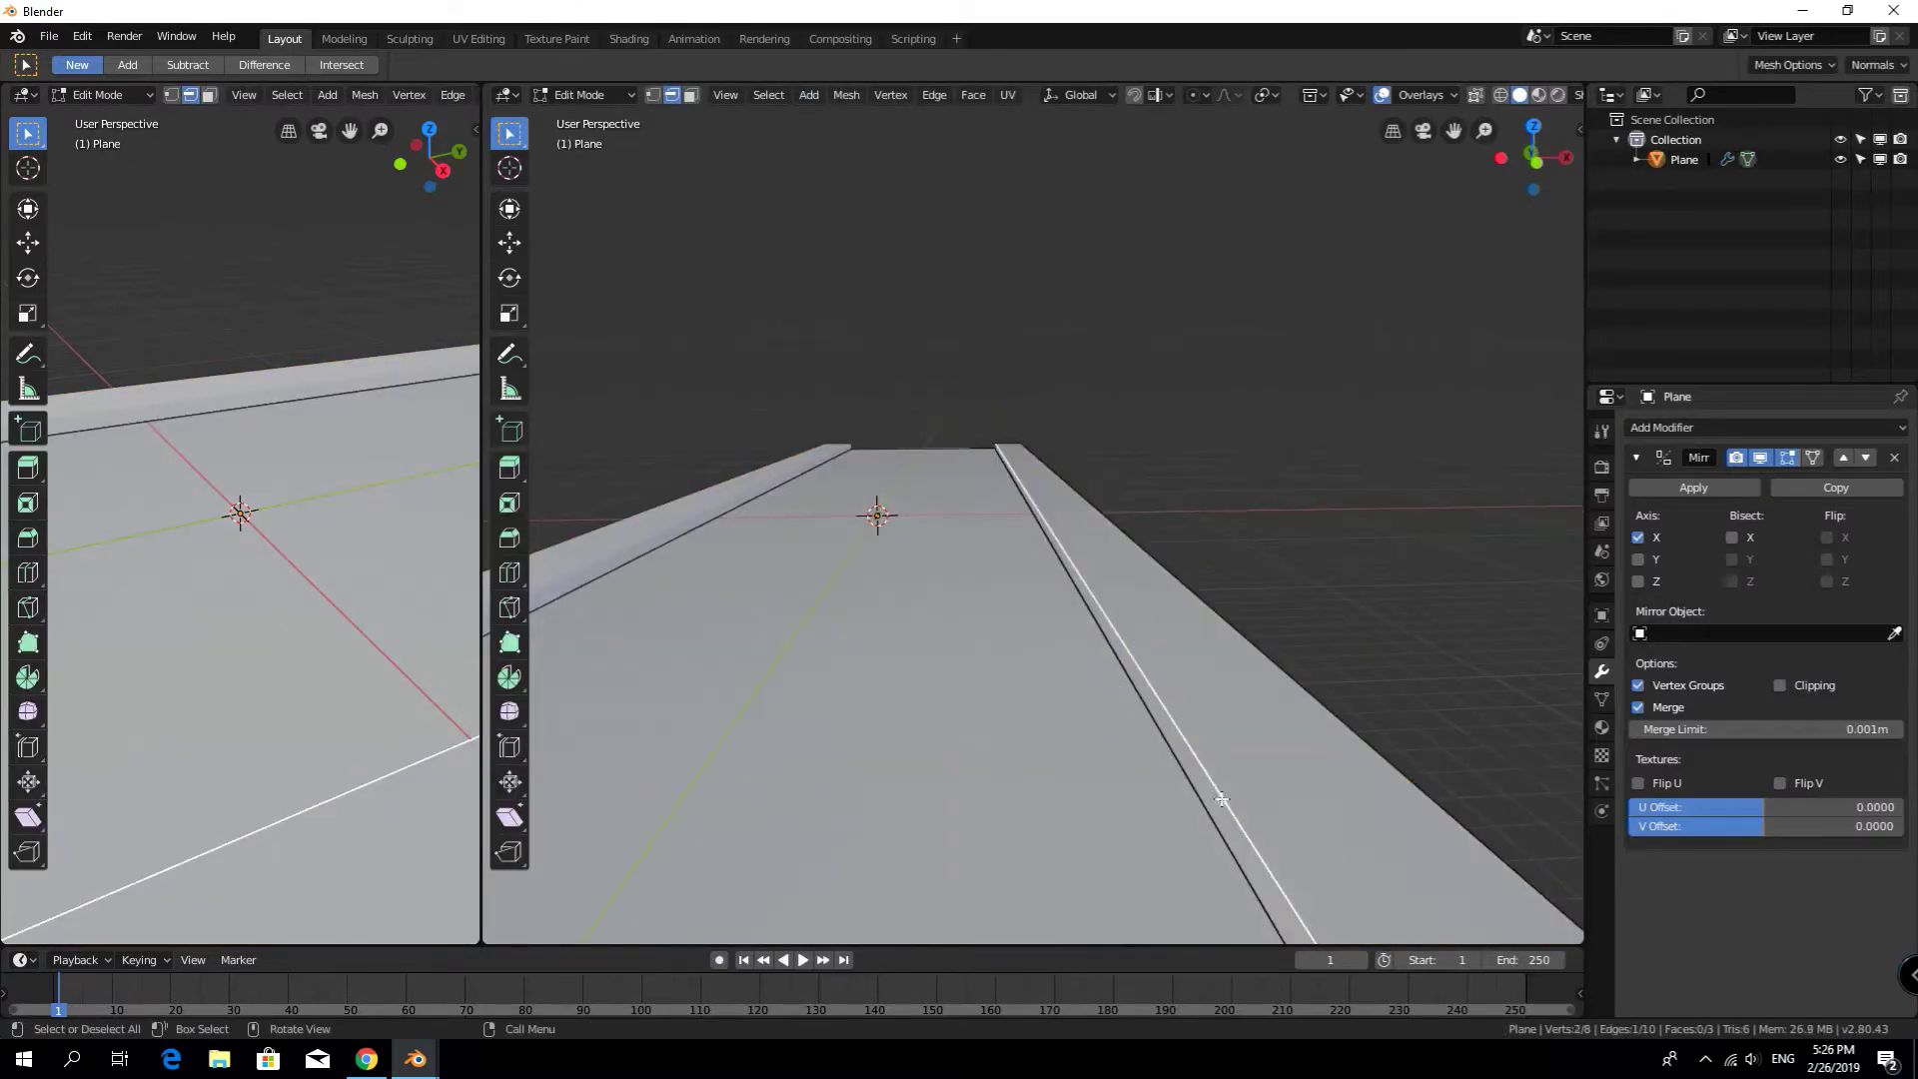
{"action": "key", "text": "ctrl+b"}
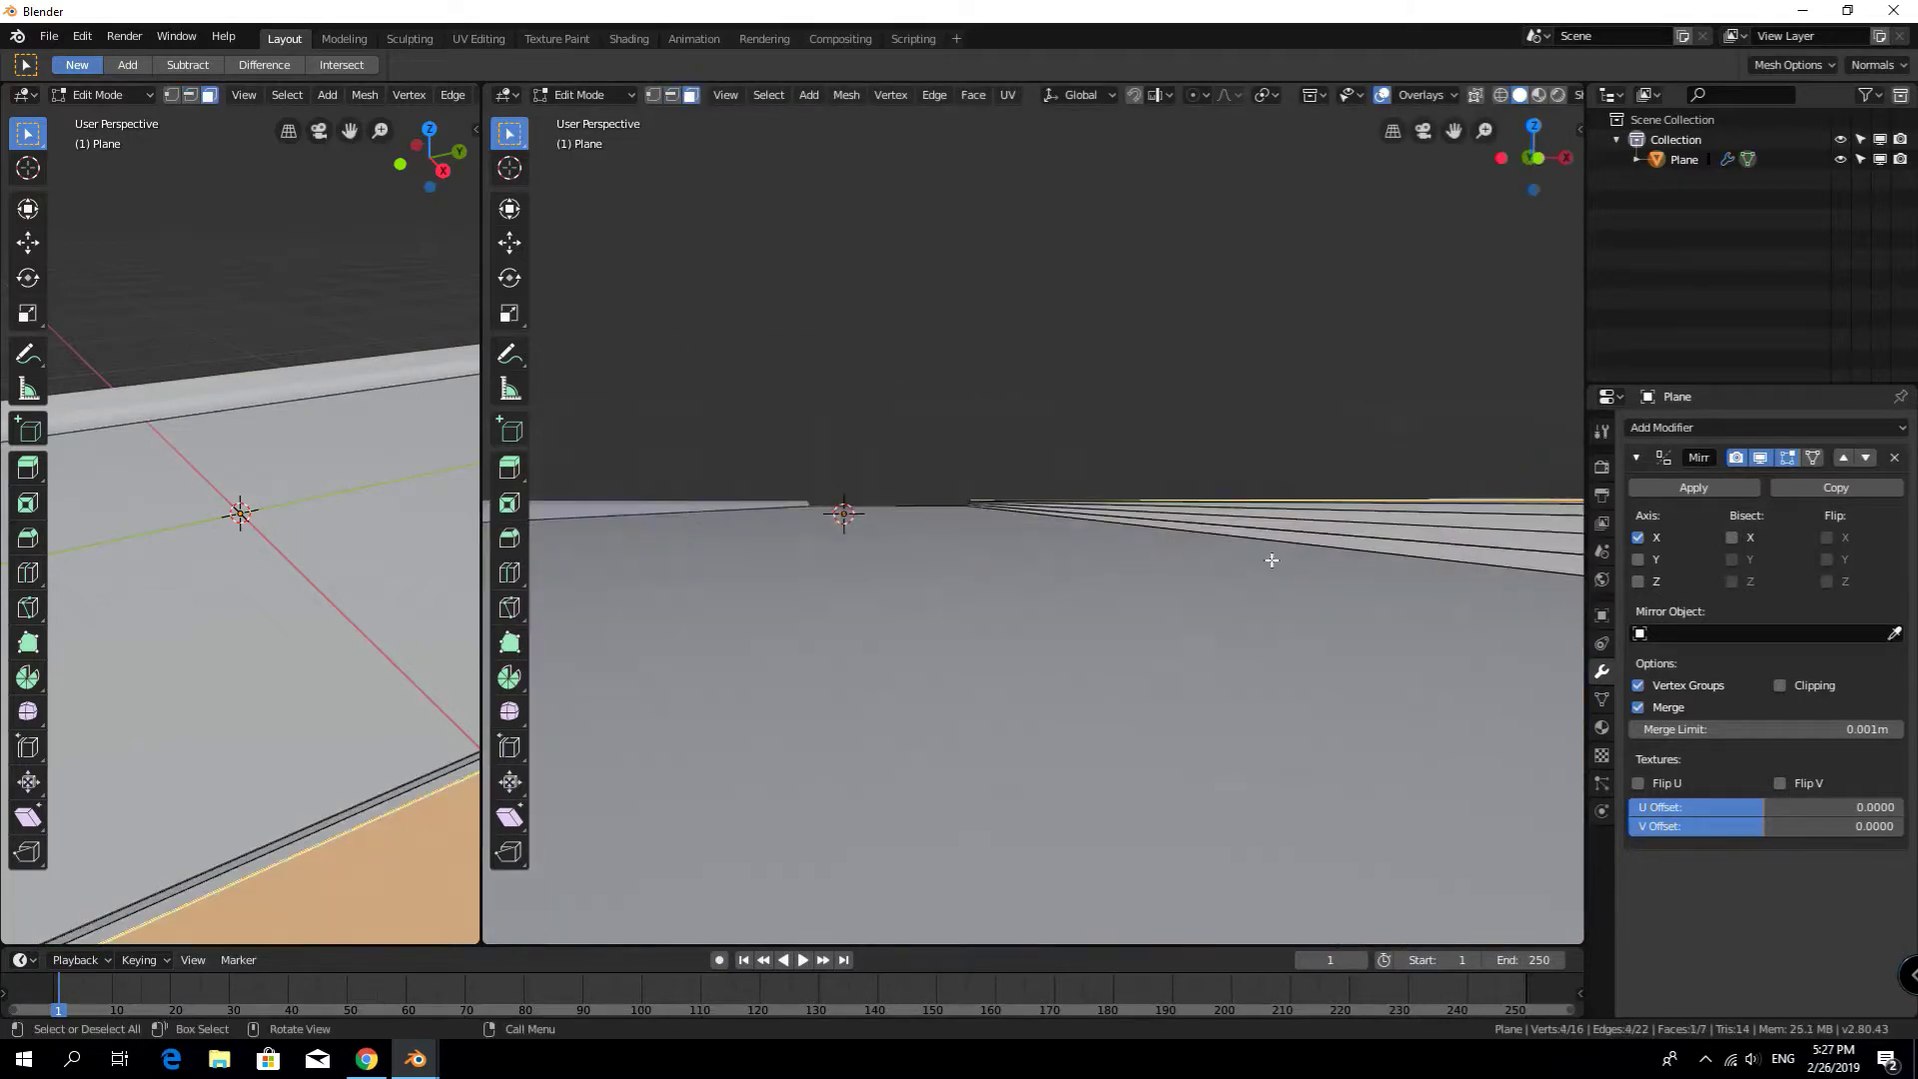
{"action": "scroll", "coordinate": [1178, 636], "scroll_direction": "down", "scroll_amount": 5}
{"action": "left_click", "coordinate": [870, 646]}
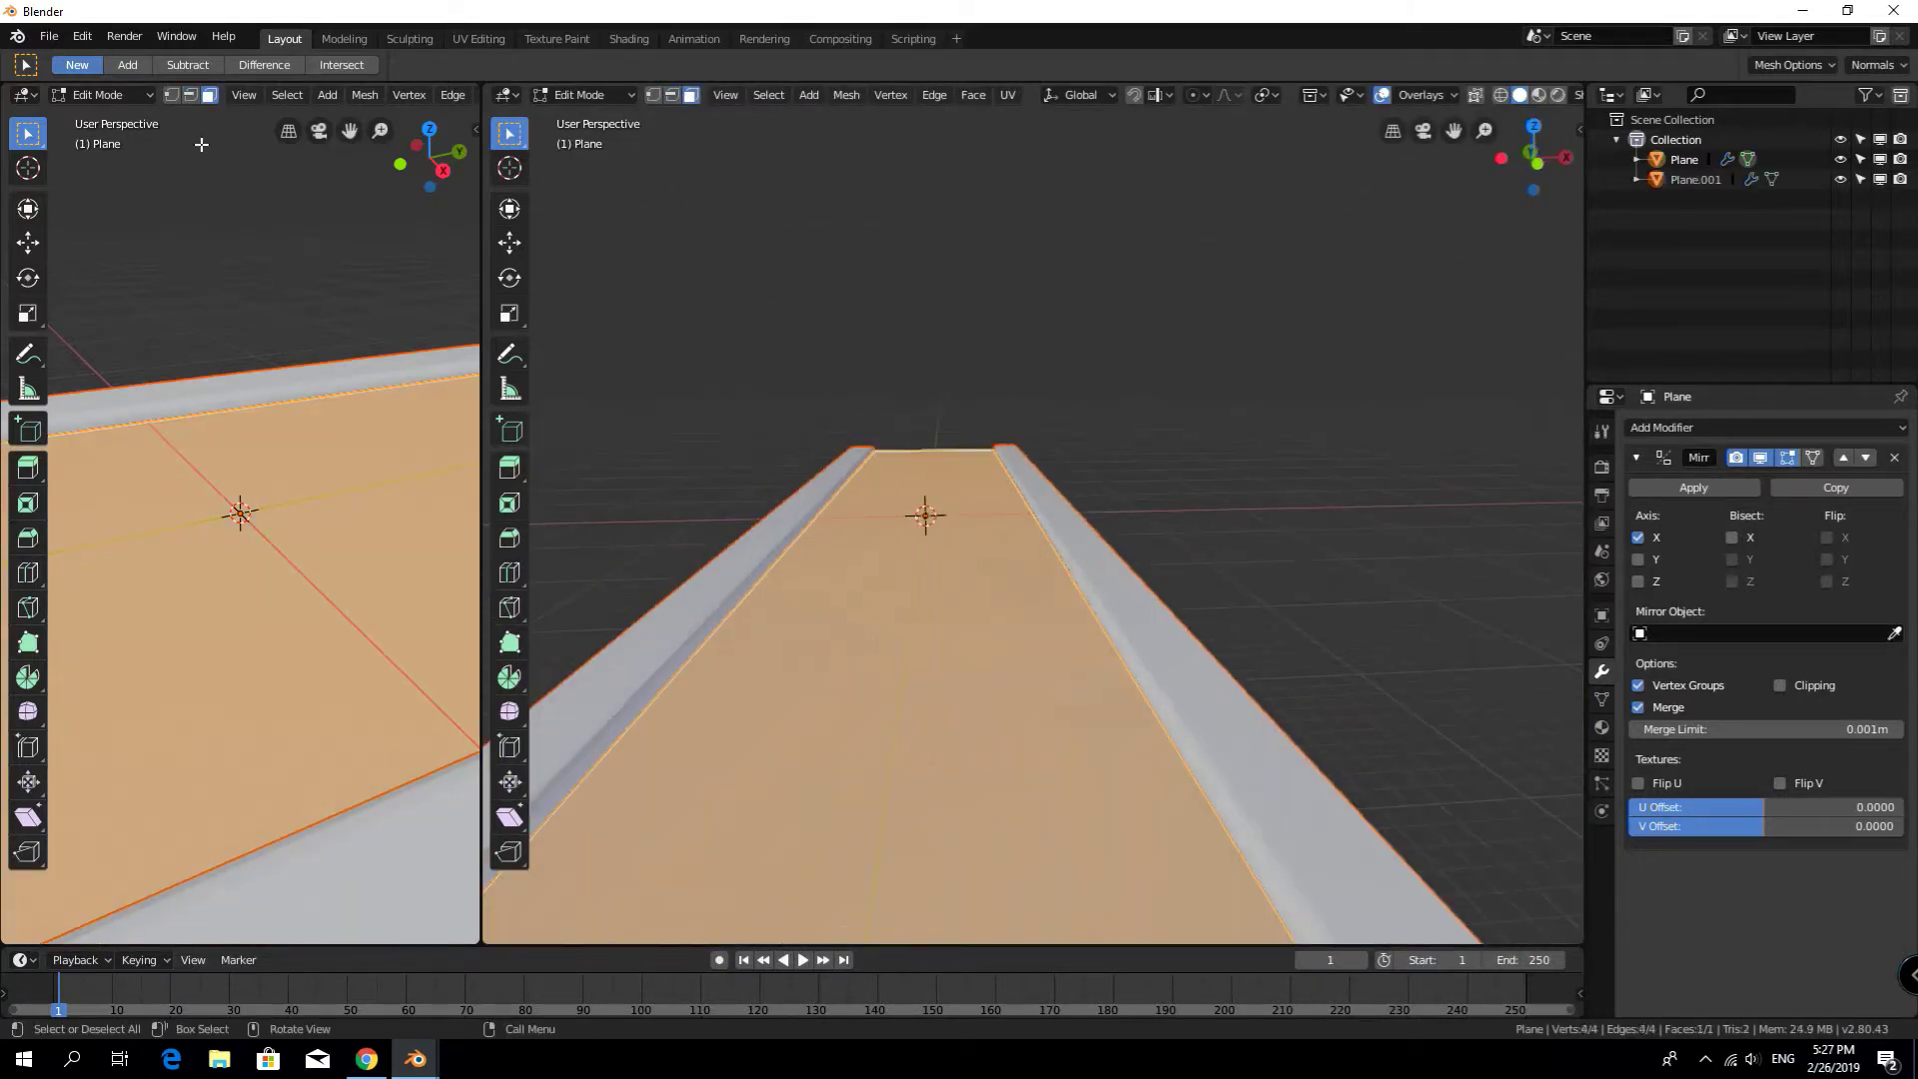
{"action": "left_click", "coordinate": [24, 94]}
Create a new road material, Material.001, in a widened Shader Editor
{"action": "left_click", "coordinate": [60, 184]}
{"action": "key", "text": "Tab"}
{"action": "scroll", "coordinate": [994, 627], "scroll_direction": "up", "scroll_amount": 4}
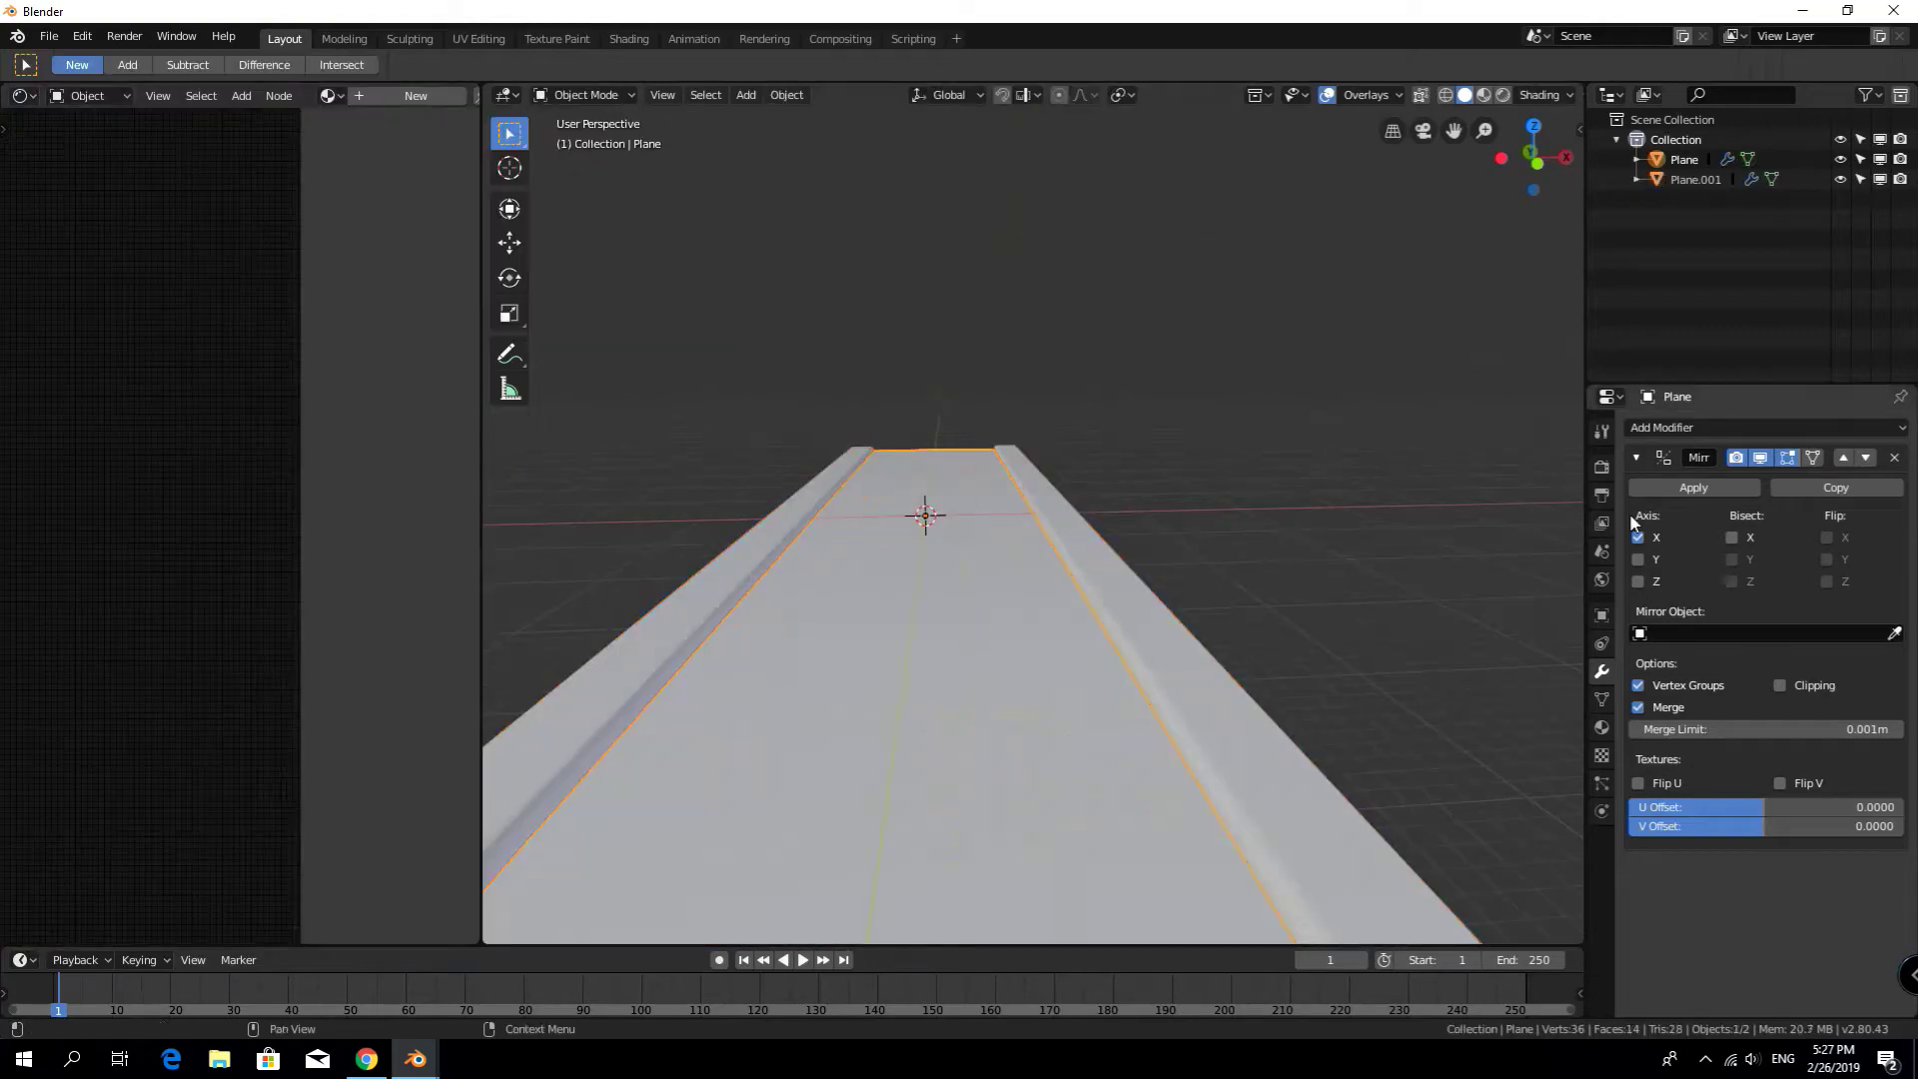
{"action": "left_click", "coordinate": [1601, 727]}
{"action": "left_click", "coordinate": [1750, 498]}
{"action": "key", "text": "n"}
{"action": "left_click_drag", "start_coordinate": [476, 140], "coordinate": [807, 139]}
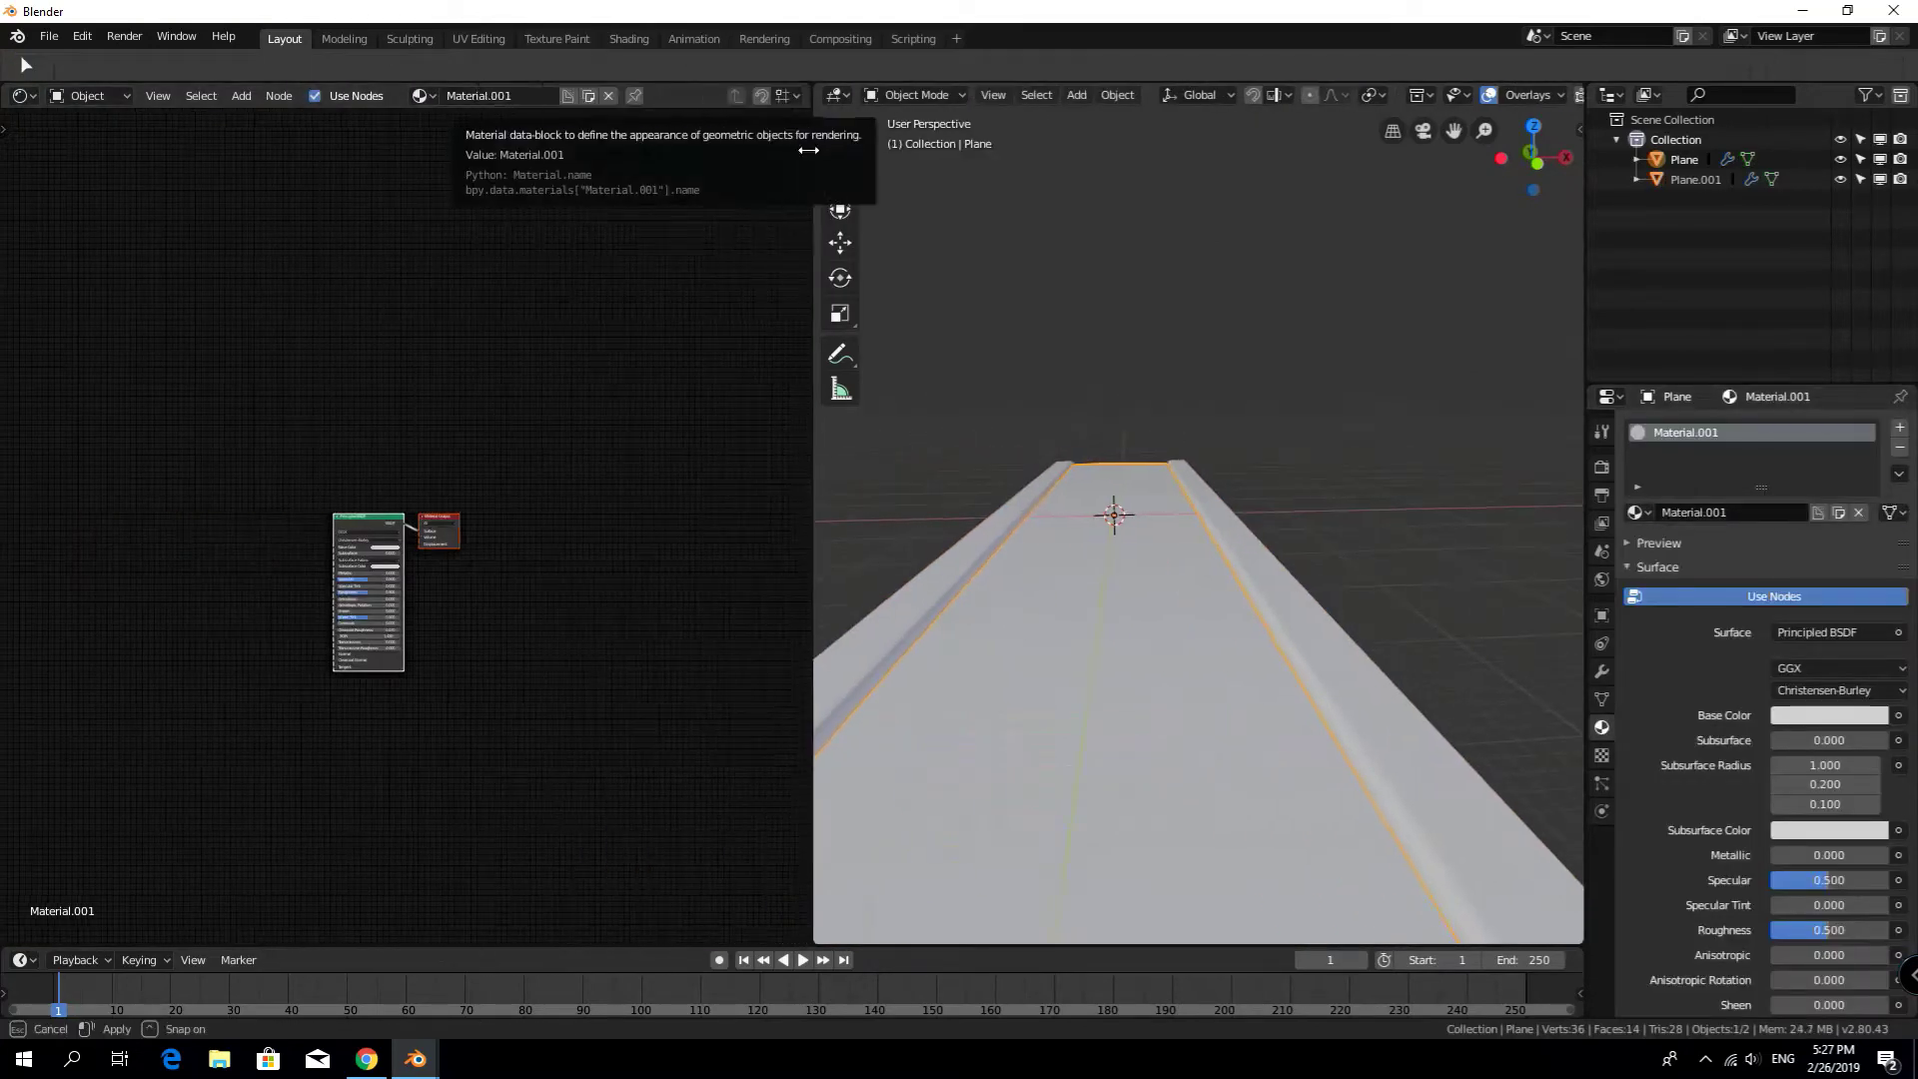
{"action": "mouse_move", "coordinate": [998, 399]}
{"action": "middle_mouse_down"}
{"action": "mouse_move", "coordinate": [1079, 608]}
{"action": "mouse_move", "coordinate": [1543, 105]}
{"action": "middle_mouse_up"}
{"action": "scroll", "coordinate": [451, 627], "scroll_direction": "up", "scroll_amount": 3}
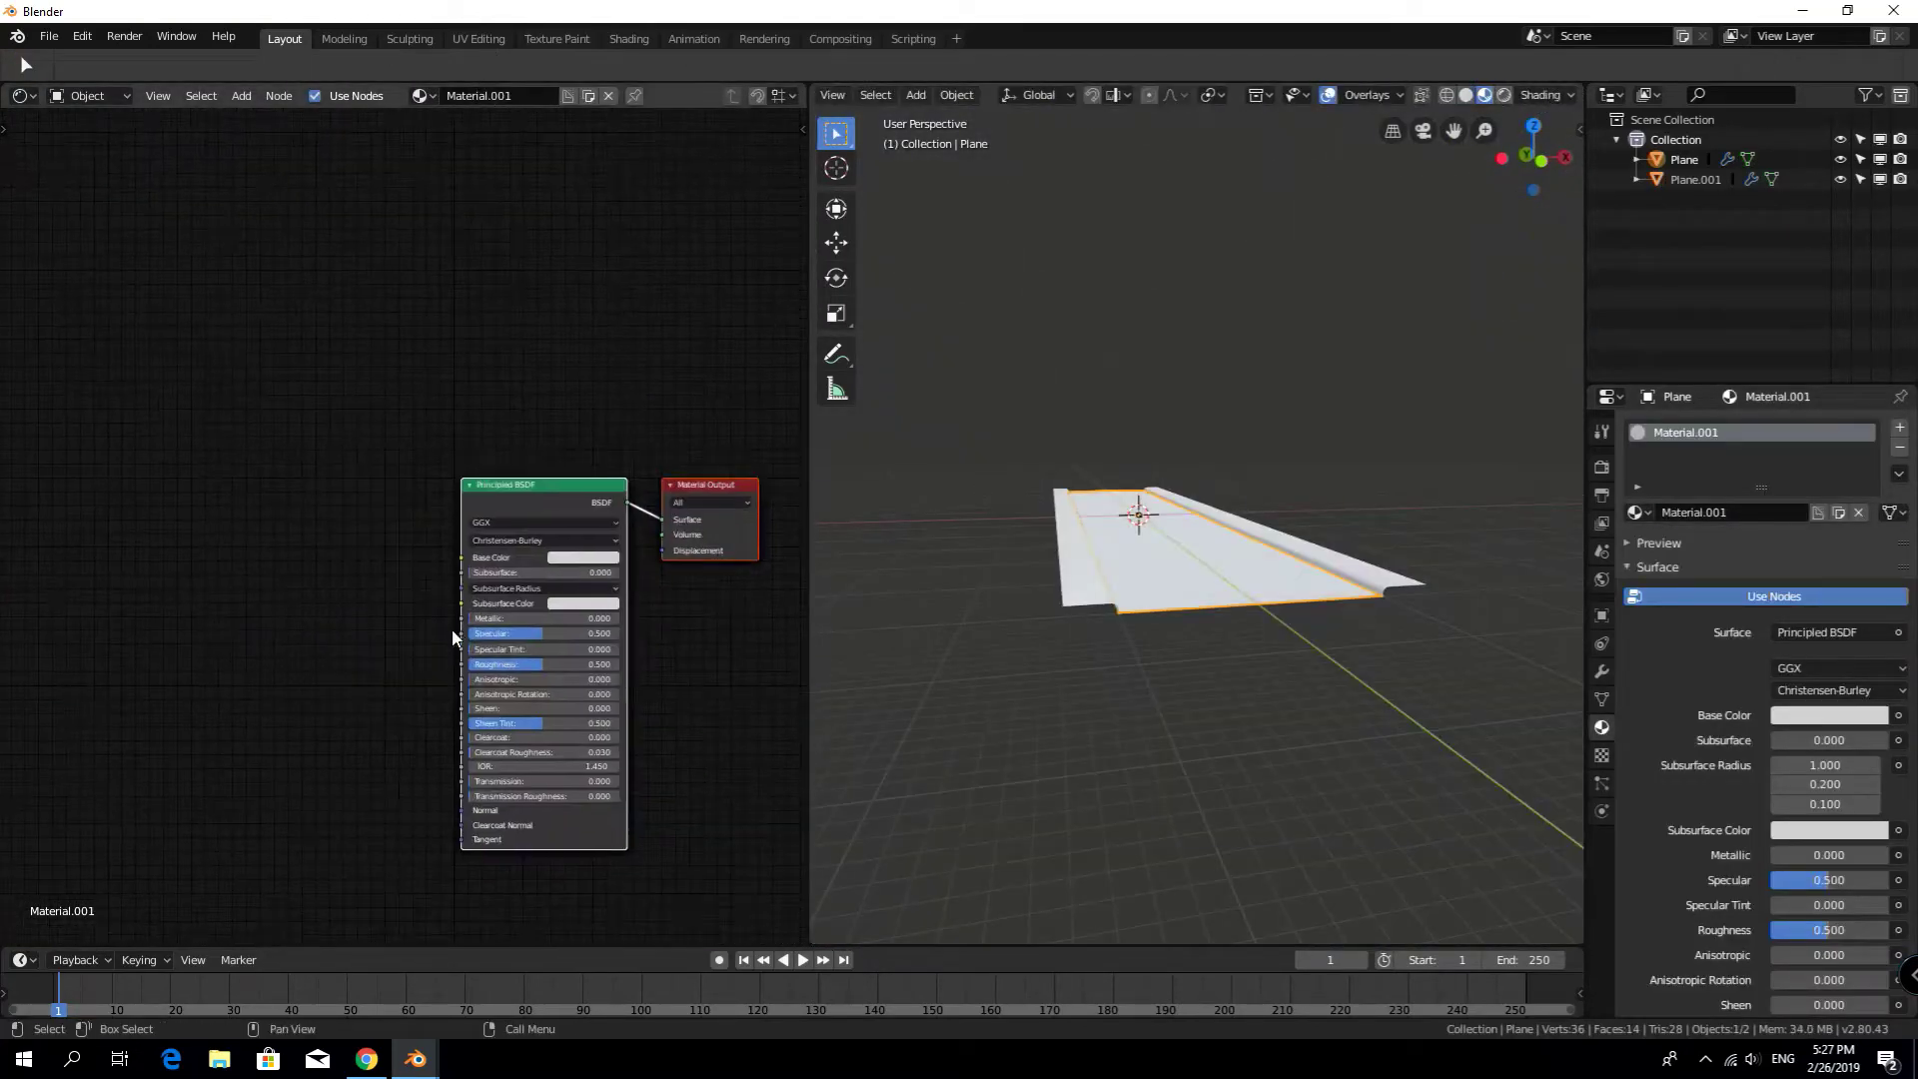
Add three stacked Image Texture nodes to the left of the shader
{"action": "key", "text": "shift+a"}
{"action": "left_click", "coordinate": [494, 654]}
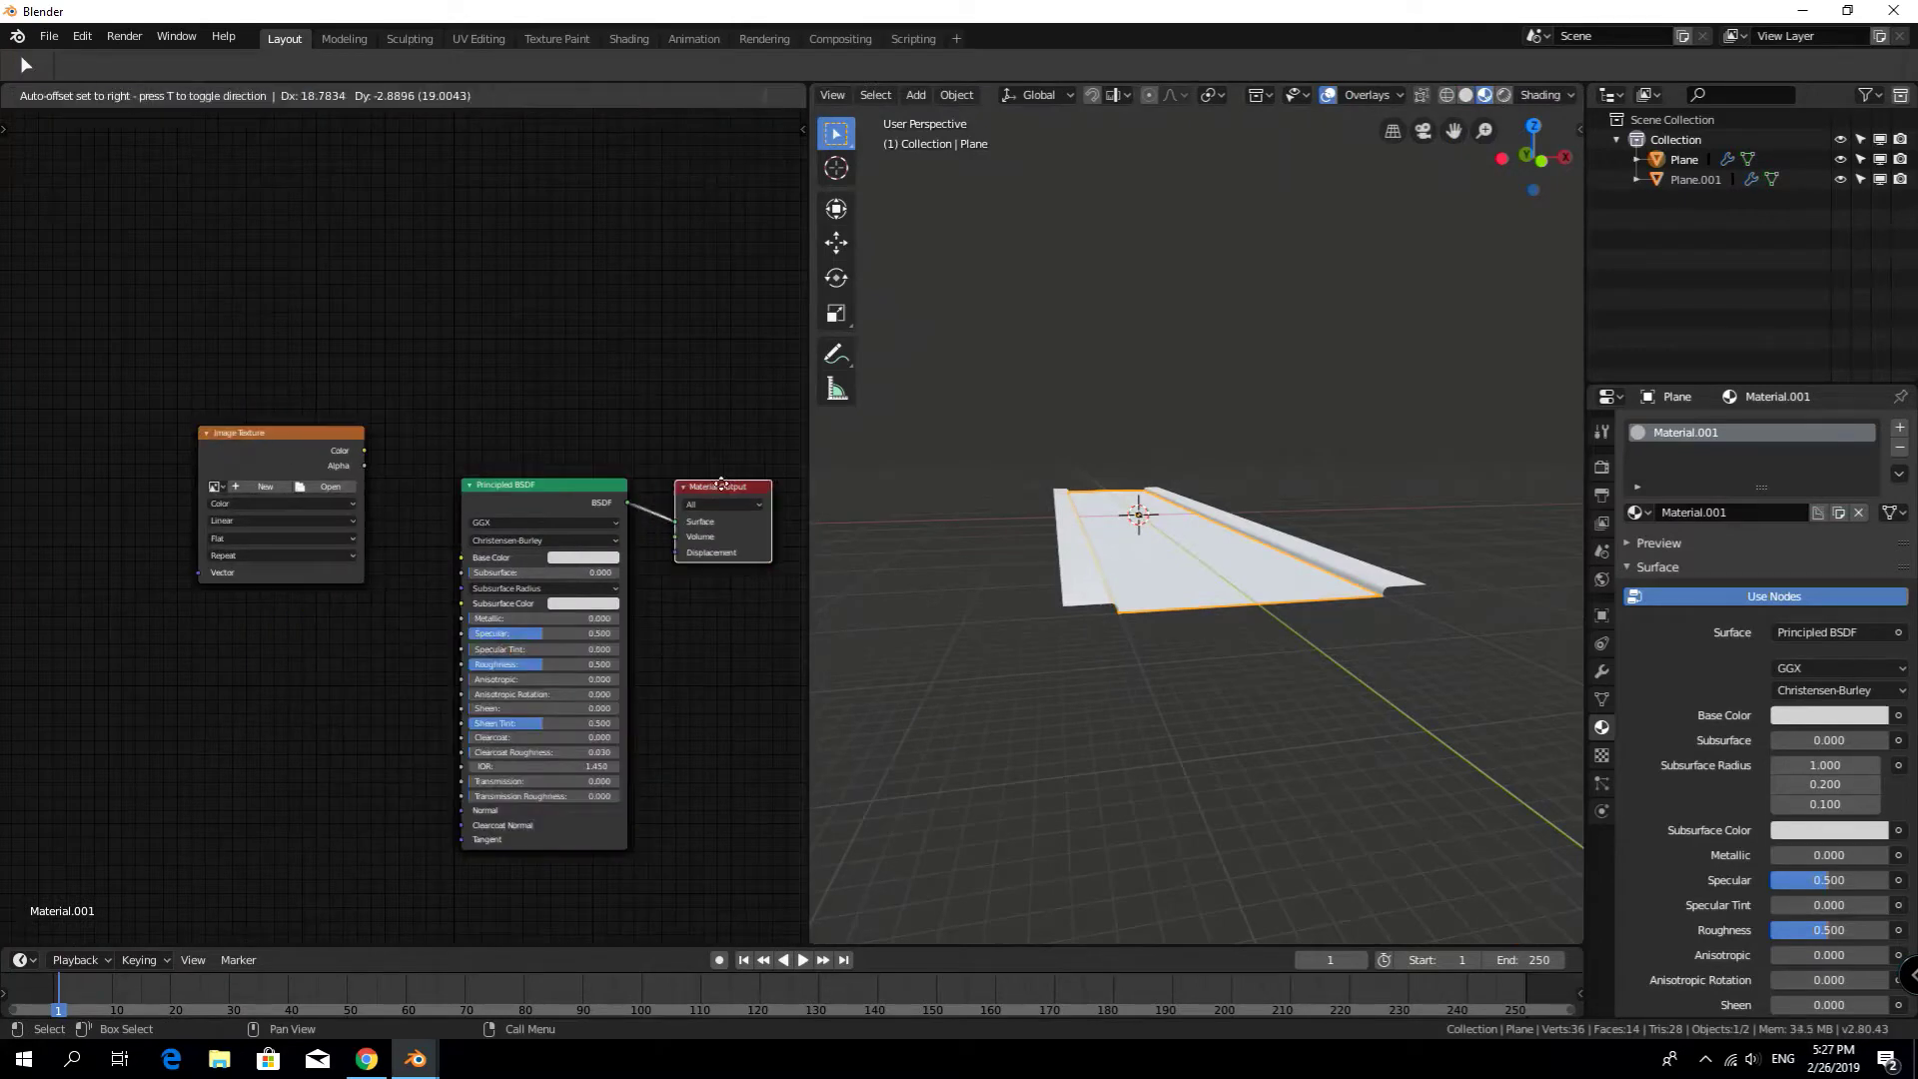
{"action": "left_click", "coordinate": [721, 483]}
{"action": "key", "text": "shift+d"}
{"action": "left_click", "coordinate": [285, 617]}
{"action": "key", "text": "shift+d"}
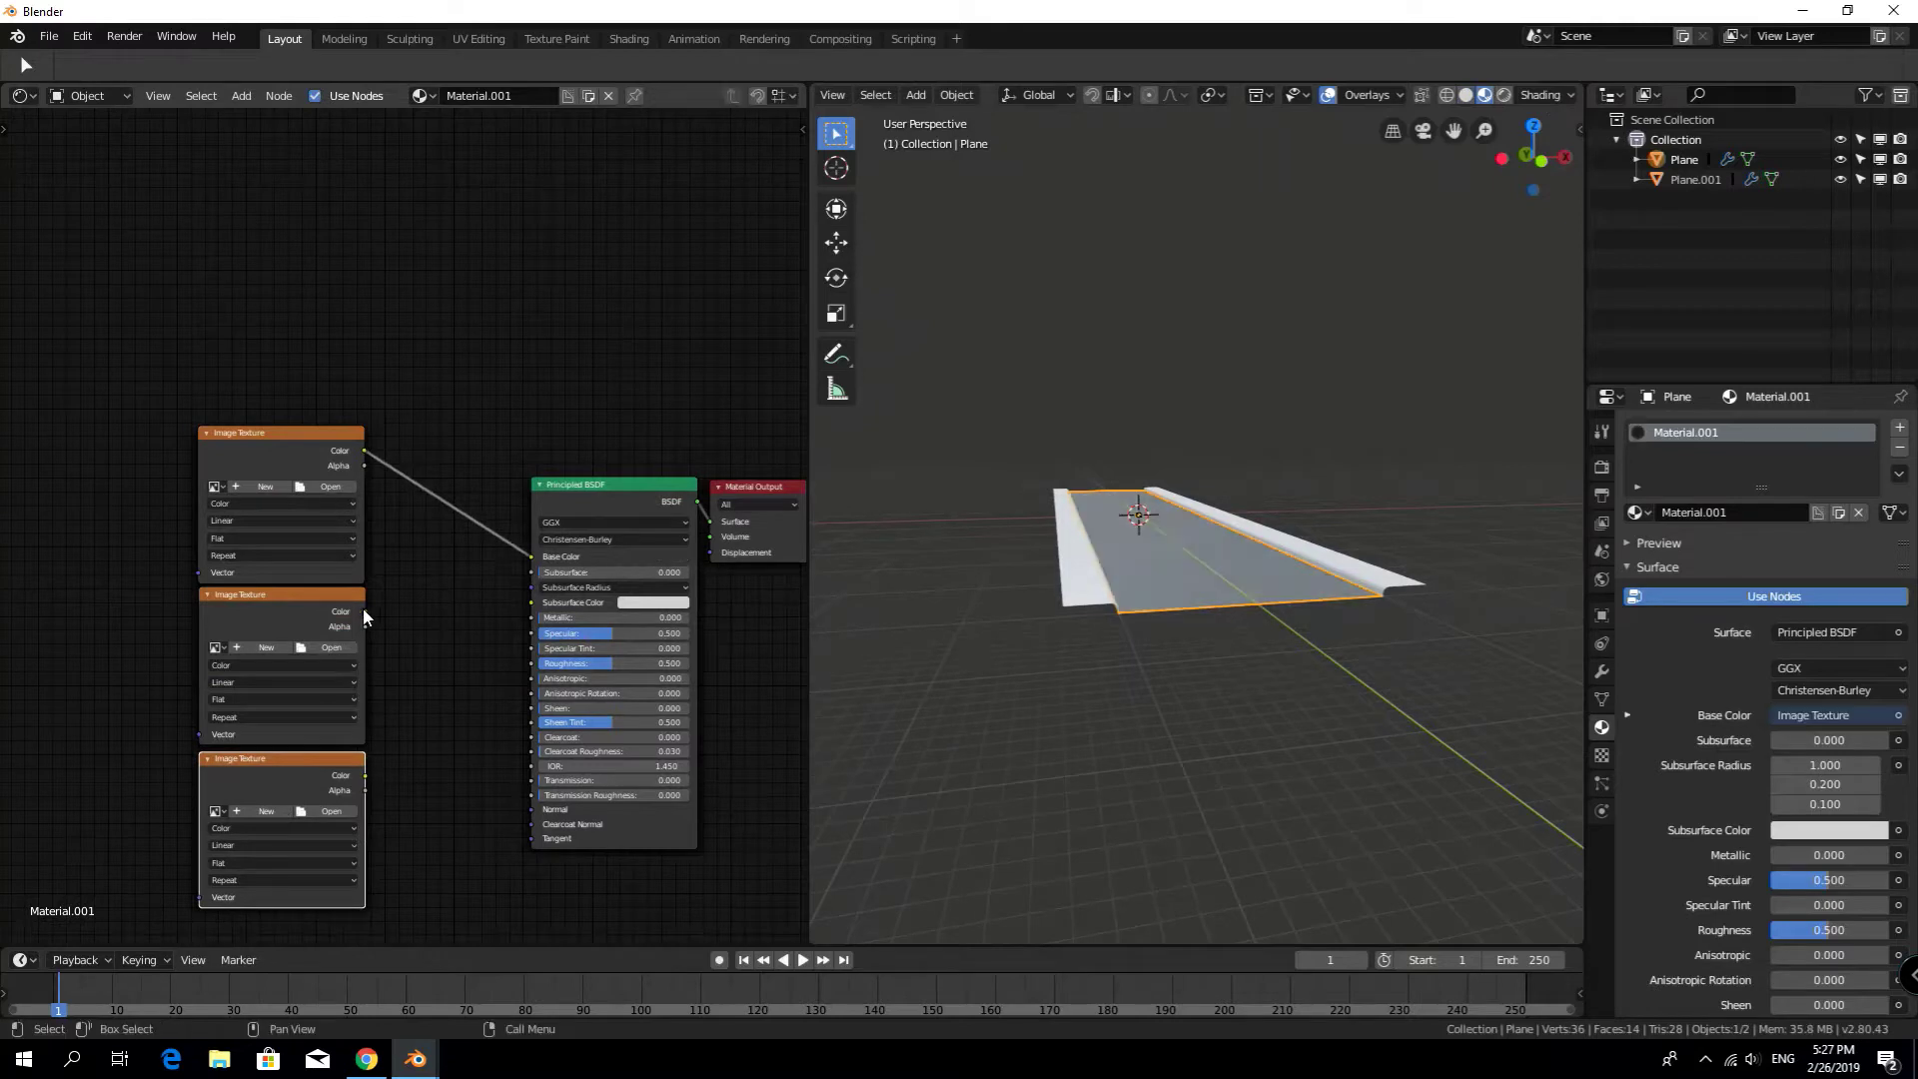
Insert a Normal Map node between a texture and the shader
{"action": "key", "text": "shift+a"}
{"action": "type", "text": "nor"}
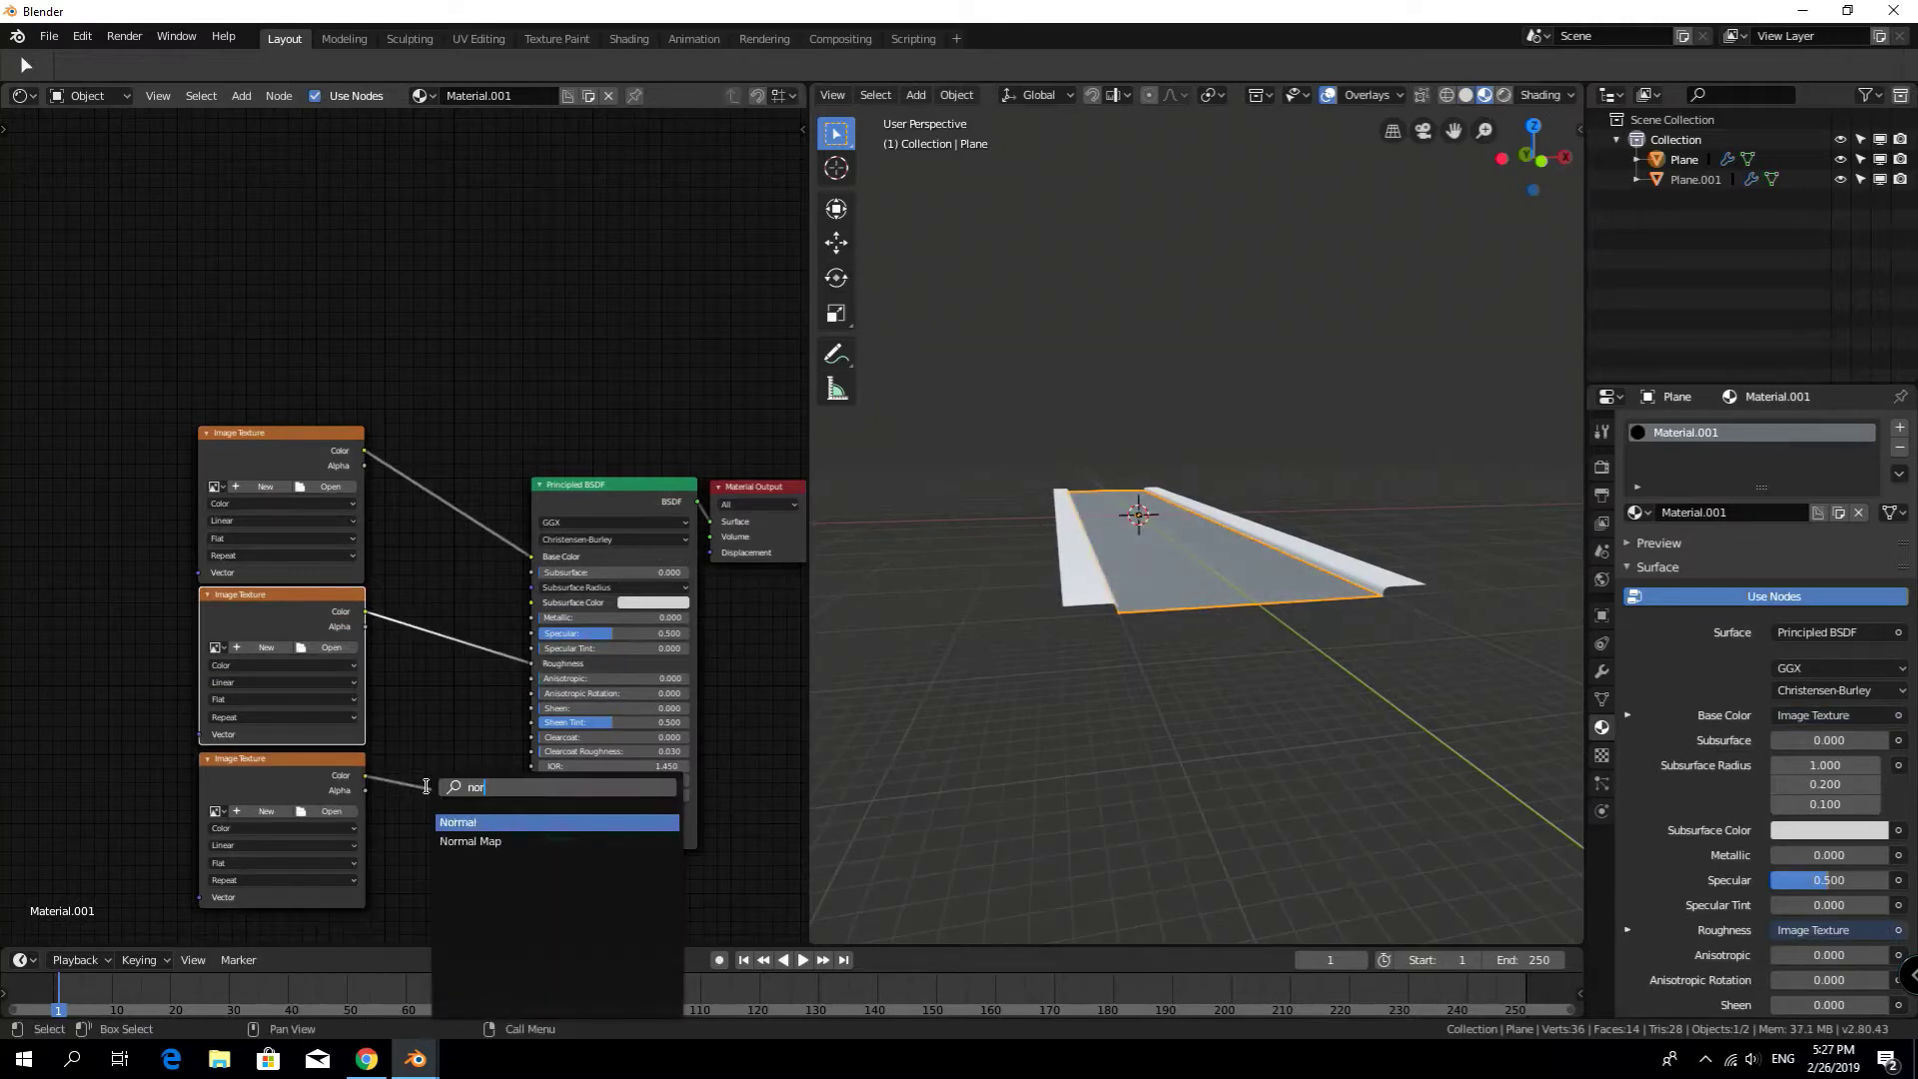
{"action": "left_click", "coordinate": [469, 809]}
{"action": "left_click", "coordinate": [473, 842]}
{"action": "middle_click_drag", "start_coordinate": [120, 716], "coordinate": [346, 664]}
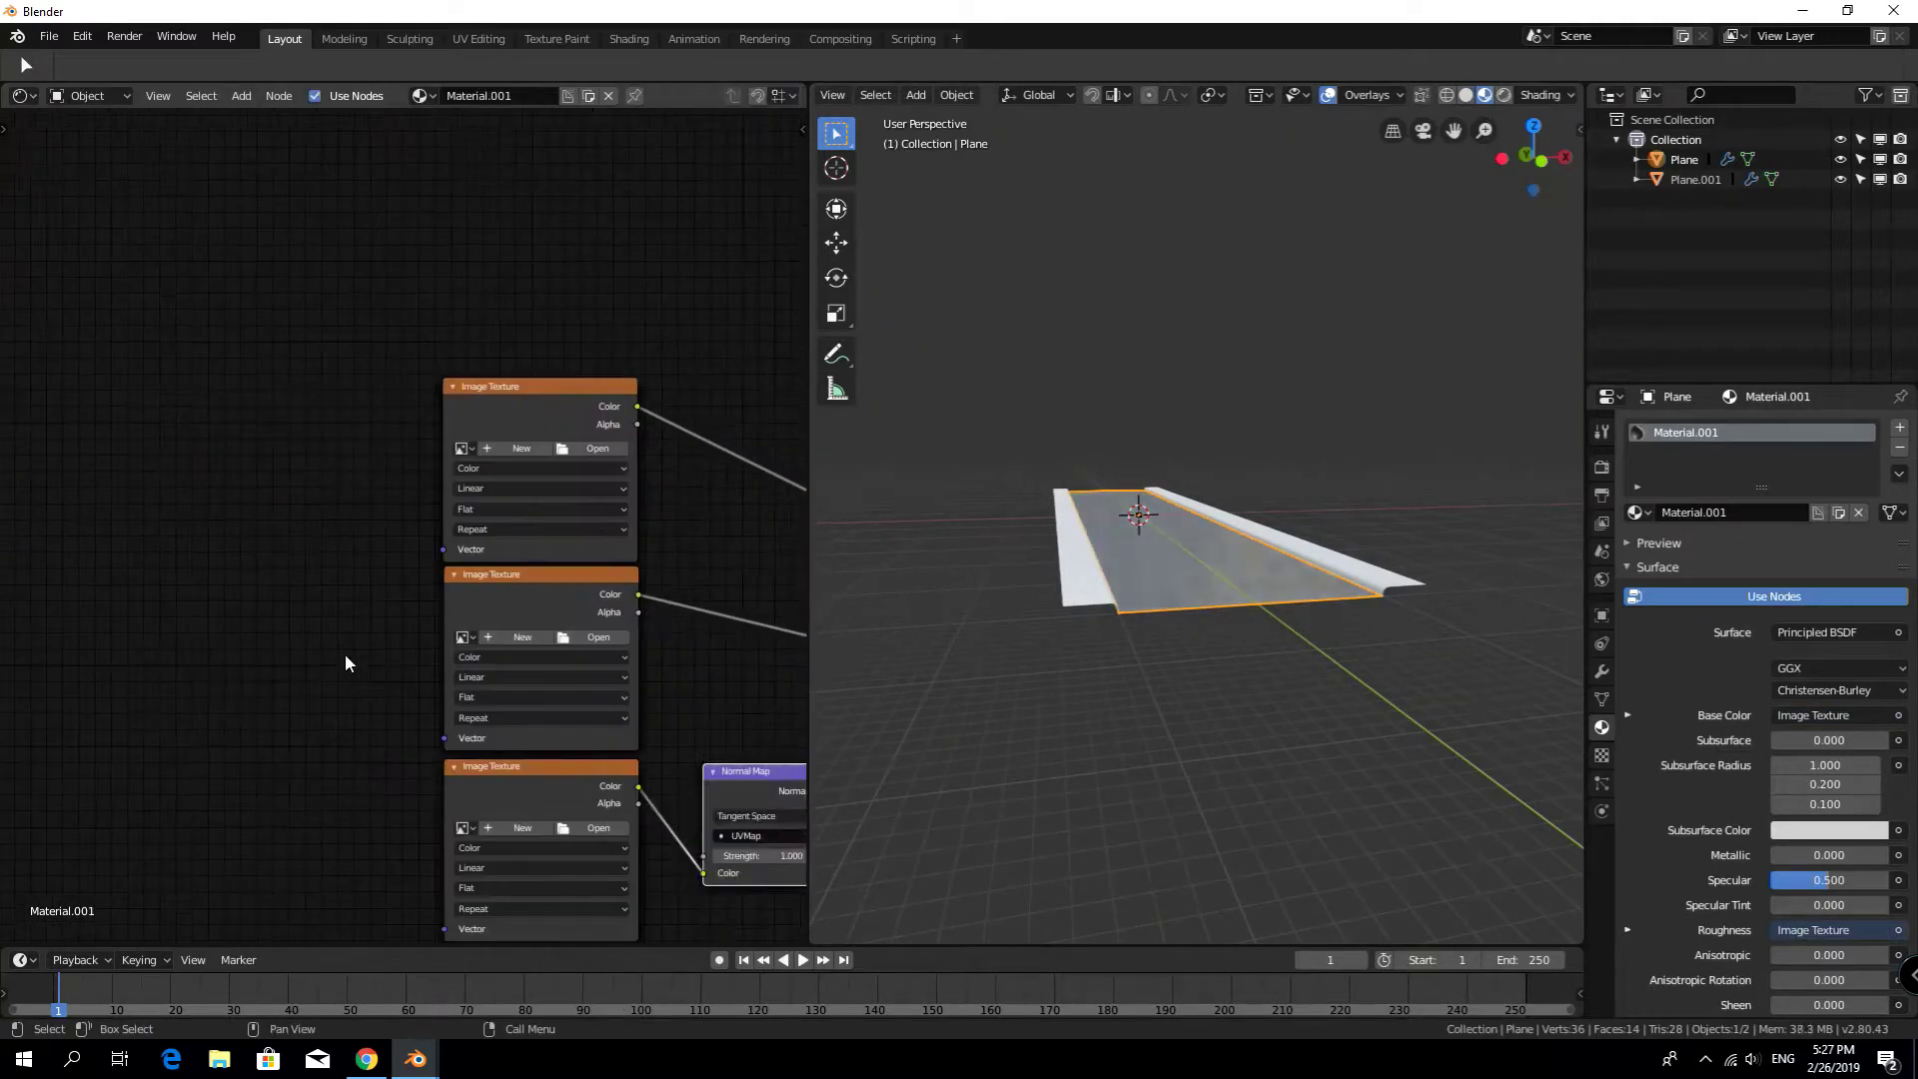
Add Mapping and Texture Coordinate nodes, feeding UV coordinates into the texture vectors
{"action": "key", "text": "shift+a"}
{"action": "left_click", "coordinate": [390, 631]}
{"action": "left_click", "coordinate": [425, 686]}
{"action": "left_click", "coordinate": [329, 540]}
{"action": "left_click_drag", "start_coordinate": [461, 509], "coordinate": [553, 526]}
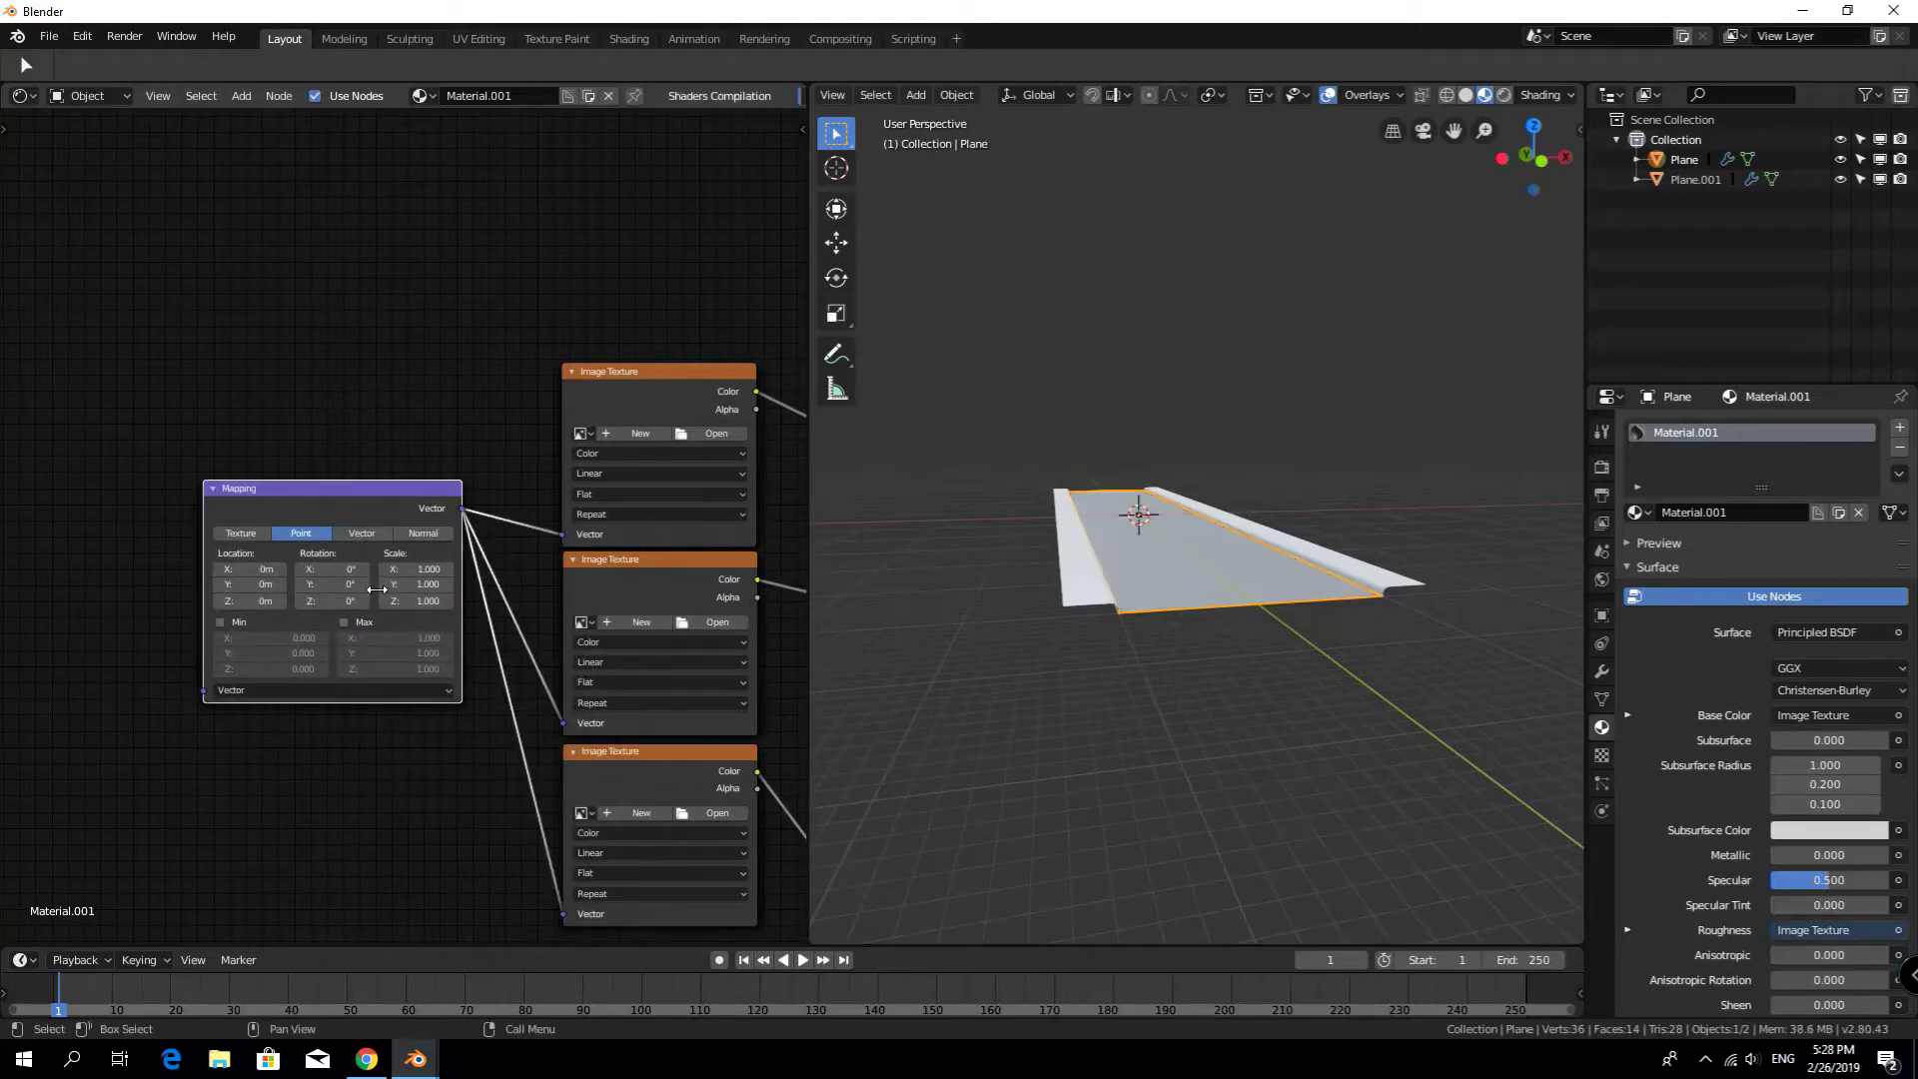
{"action": "middle_click_drag", "start_coordinate": [34, 350], "coordinate": [347, 424]}
{"action": "key", "text": "shift+a"}
{"action": "key", "text": "Return"}
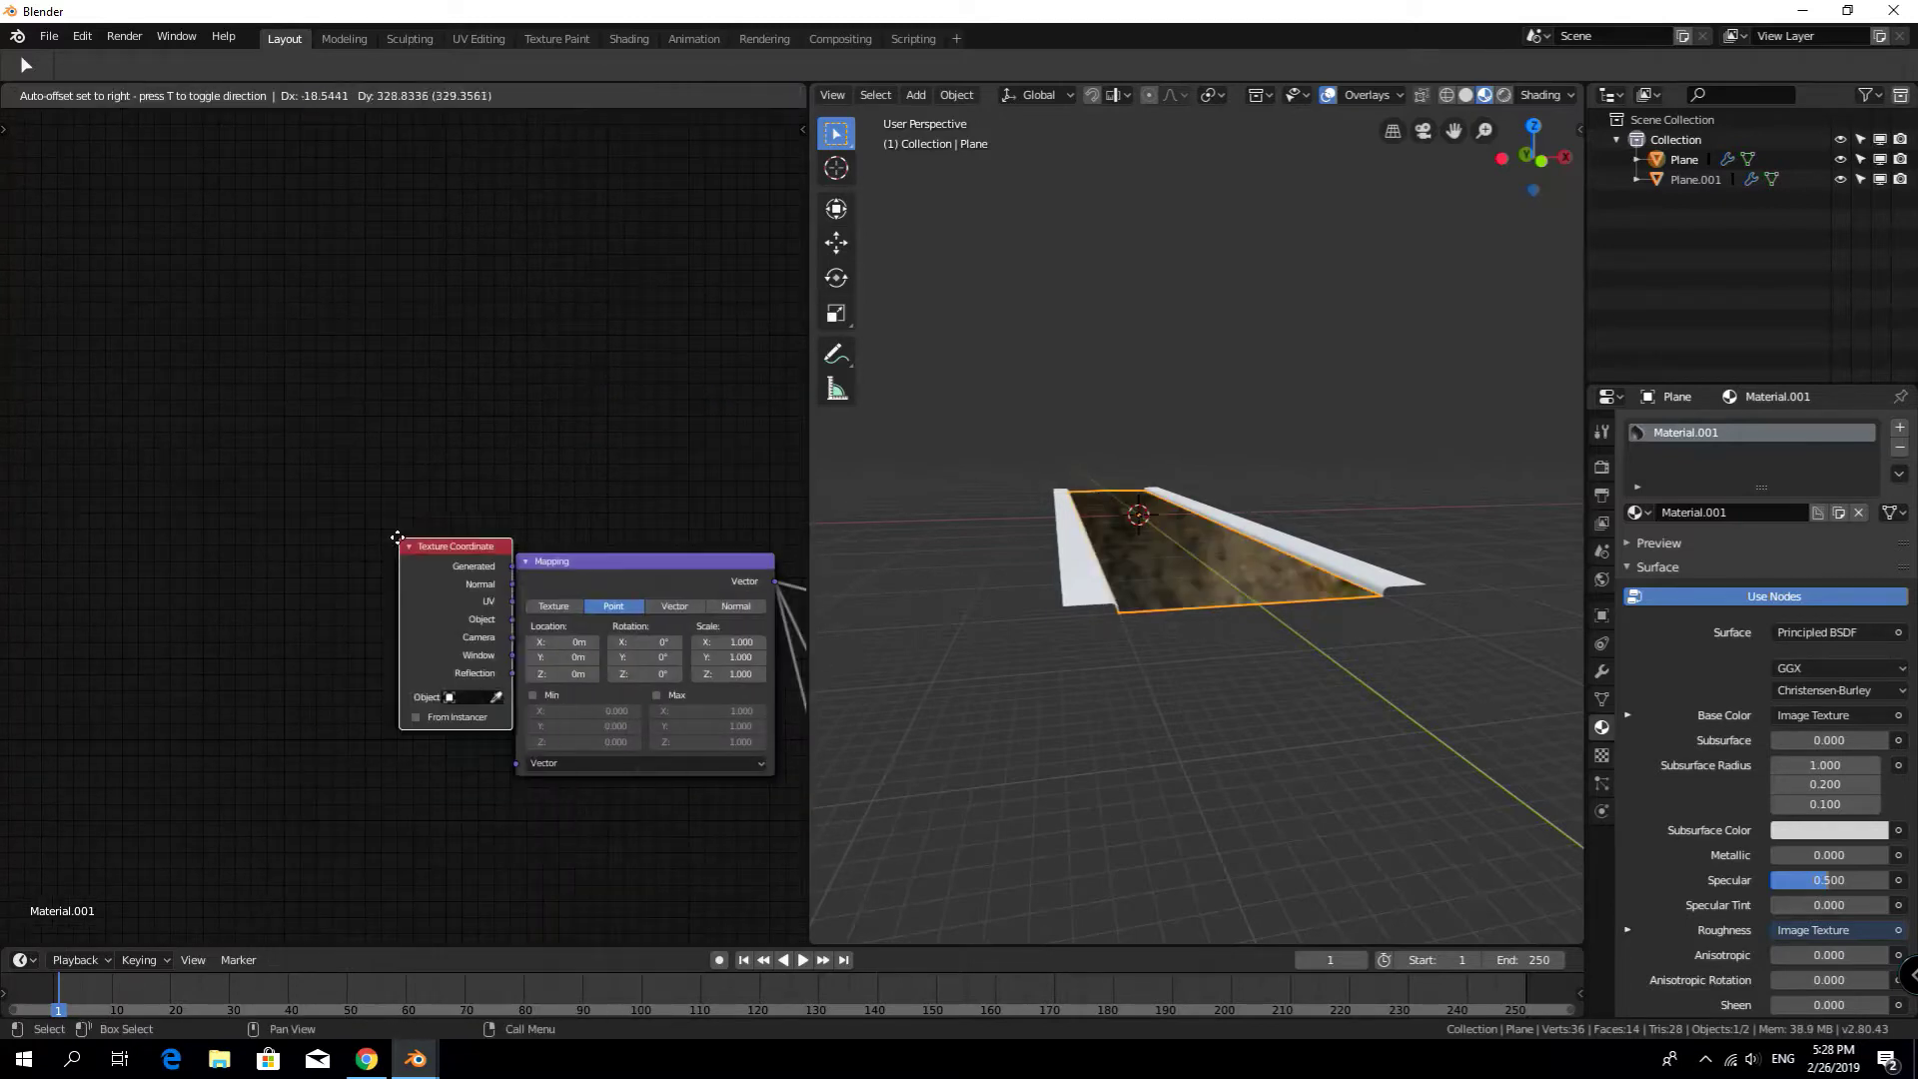
{"action": "left_click", "coordinate": [440, 619]}
{"action": "left_click_drag", "start_coordinate": [514, 780], "coordinate": [516, 765]}
{"action": "middle_click_drag", "start_coordinate": [607, 762], "coordinate": [484, 612]}
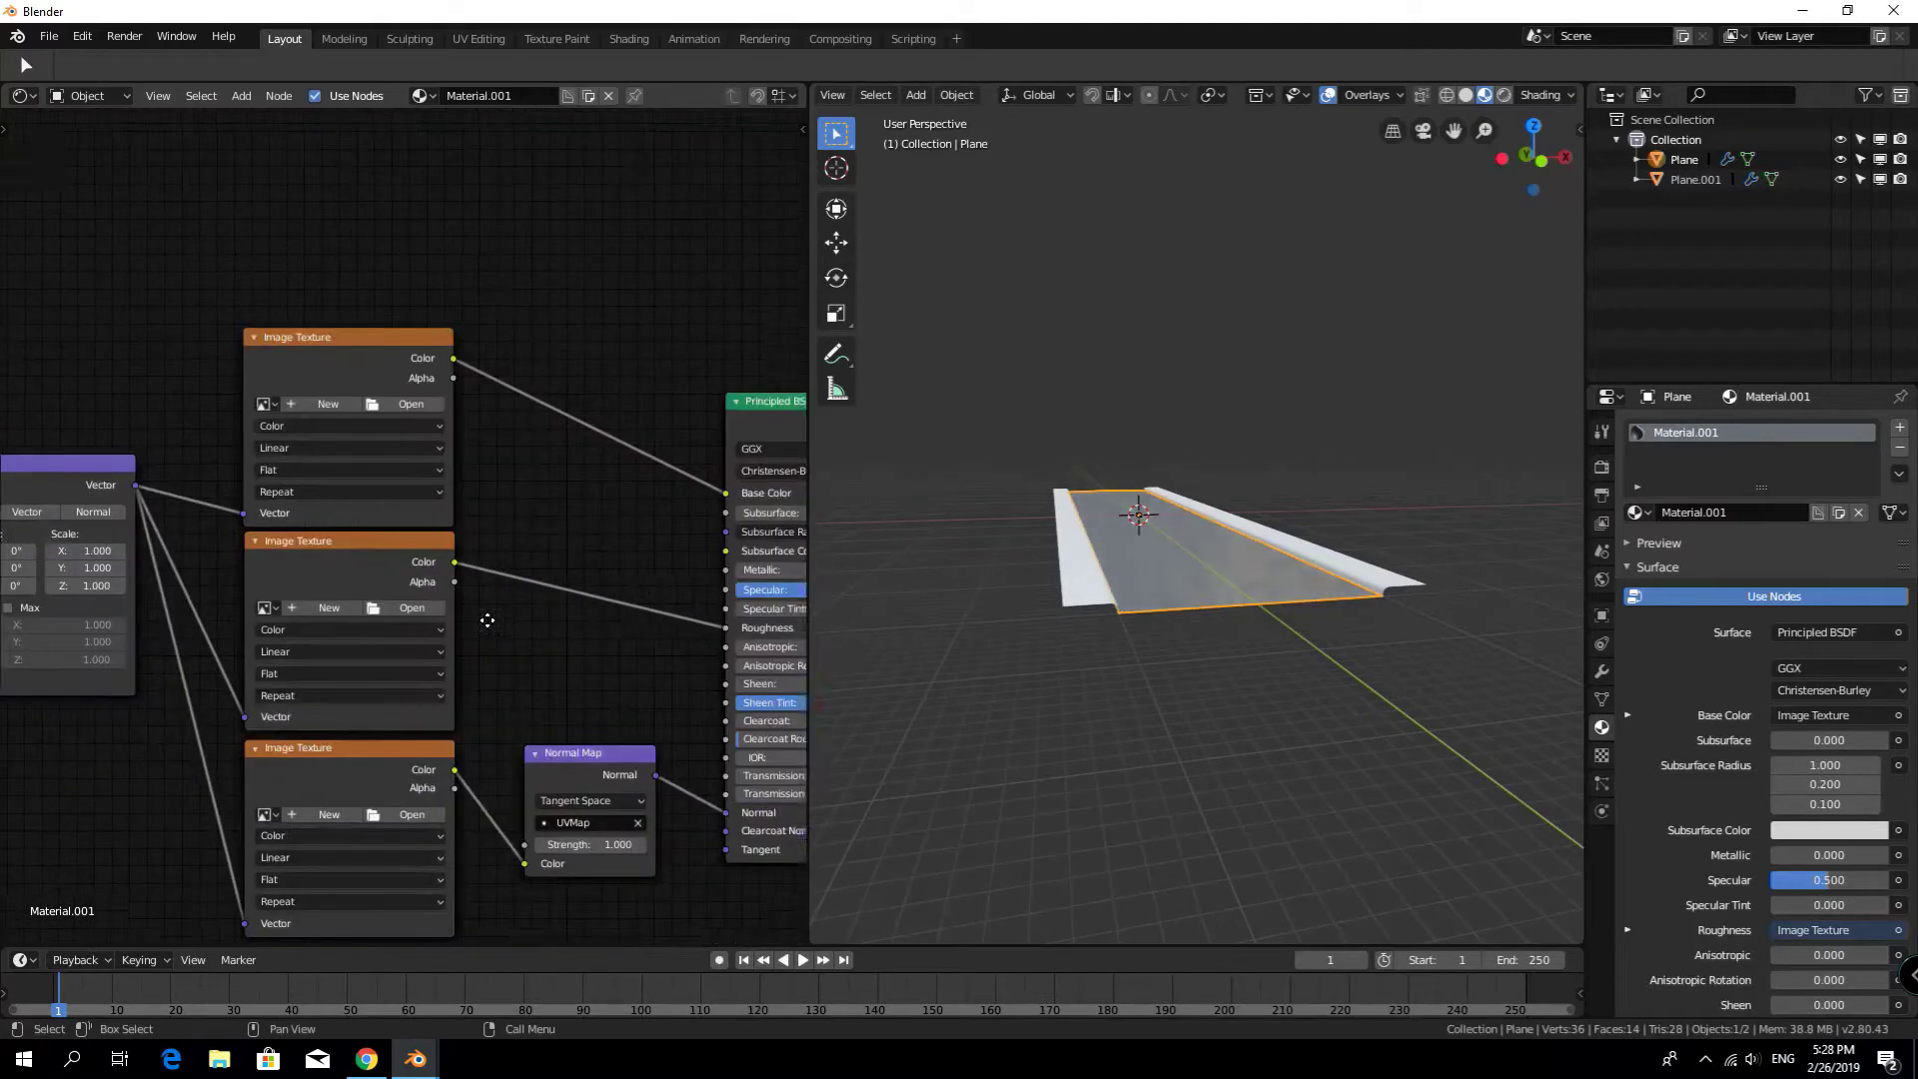
Add a ColorRamp before the shader's Roughness and begin loading the paving images
{"action": "key", "text": "shift+a"}
{"action": "left_click", "coordinate": [574, 580]}
{"action": "type", "text": "co"}
{"action": "left_click", "coordinate": [596, 648]}
{"action": "left_click", "coordinate": [554, 480]}
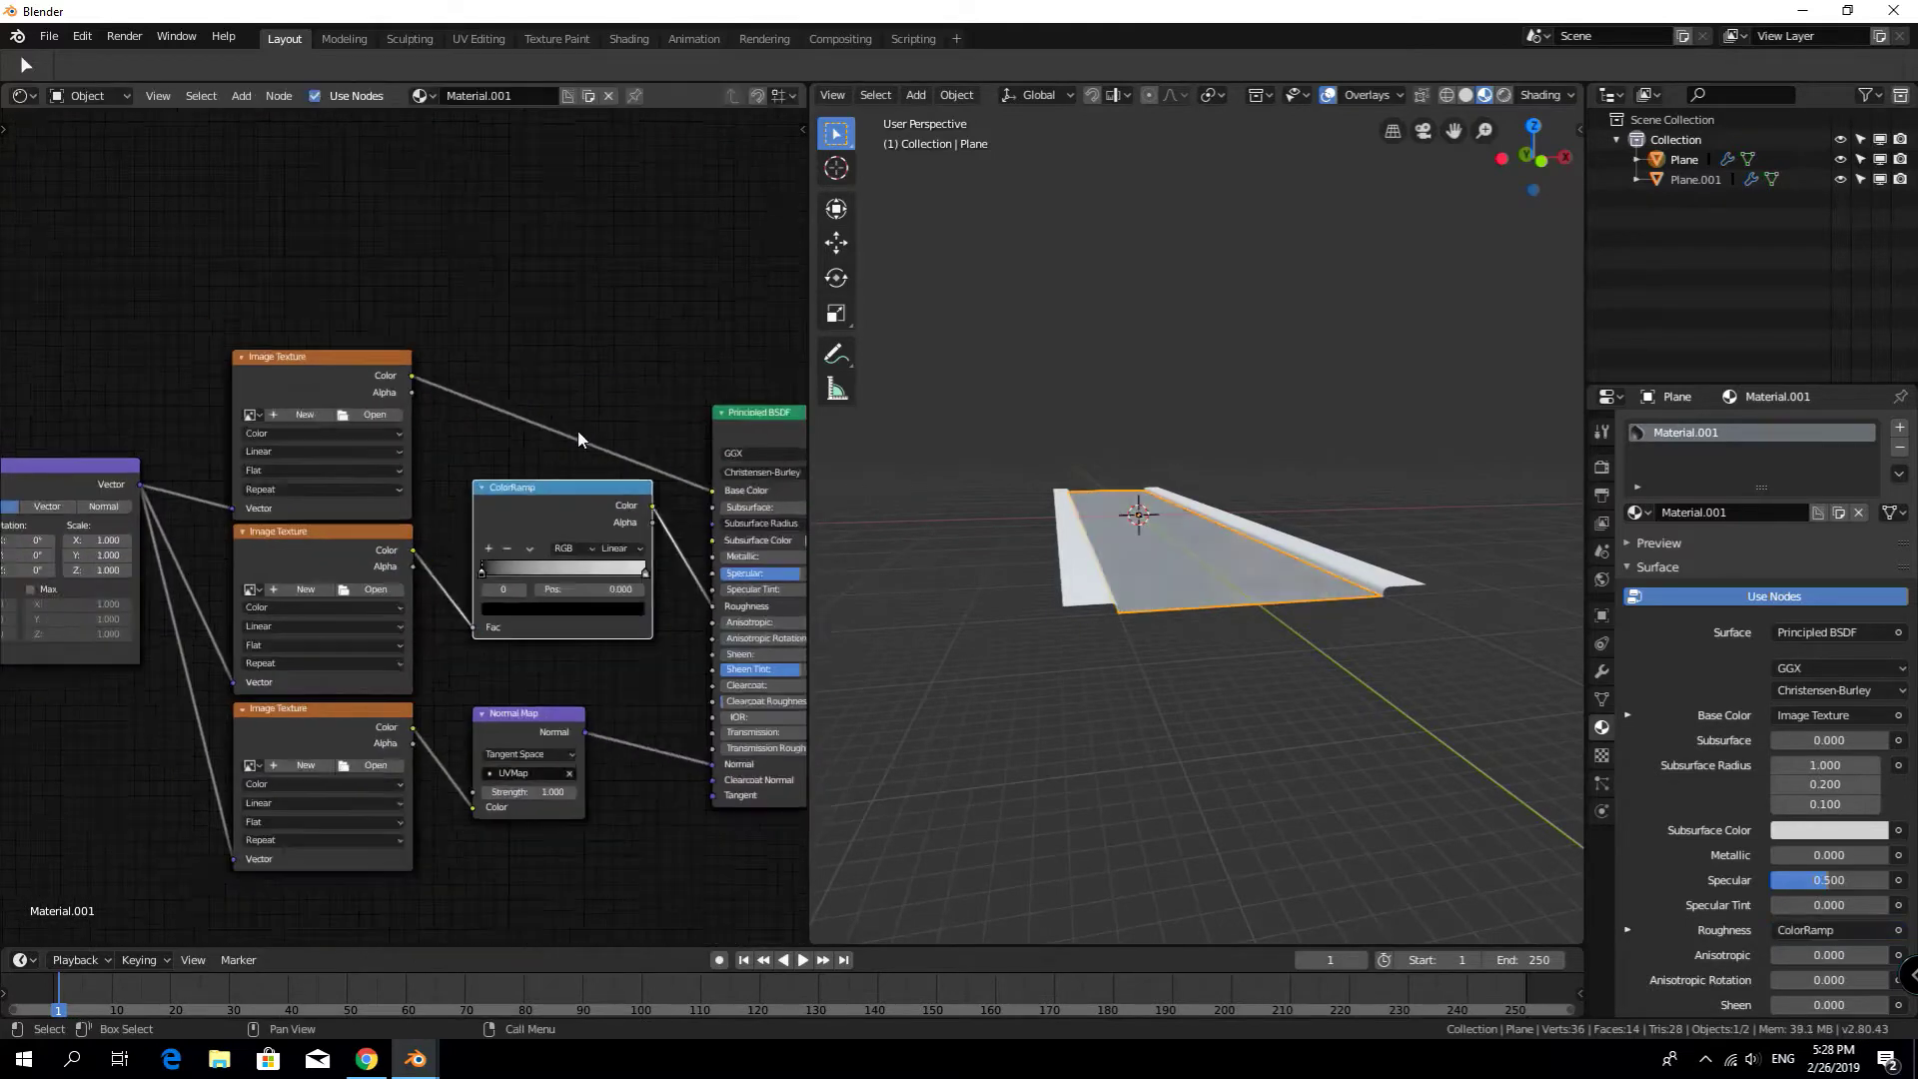
{"action": "left_click", "coordinate": [370, 396]}
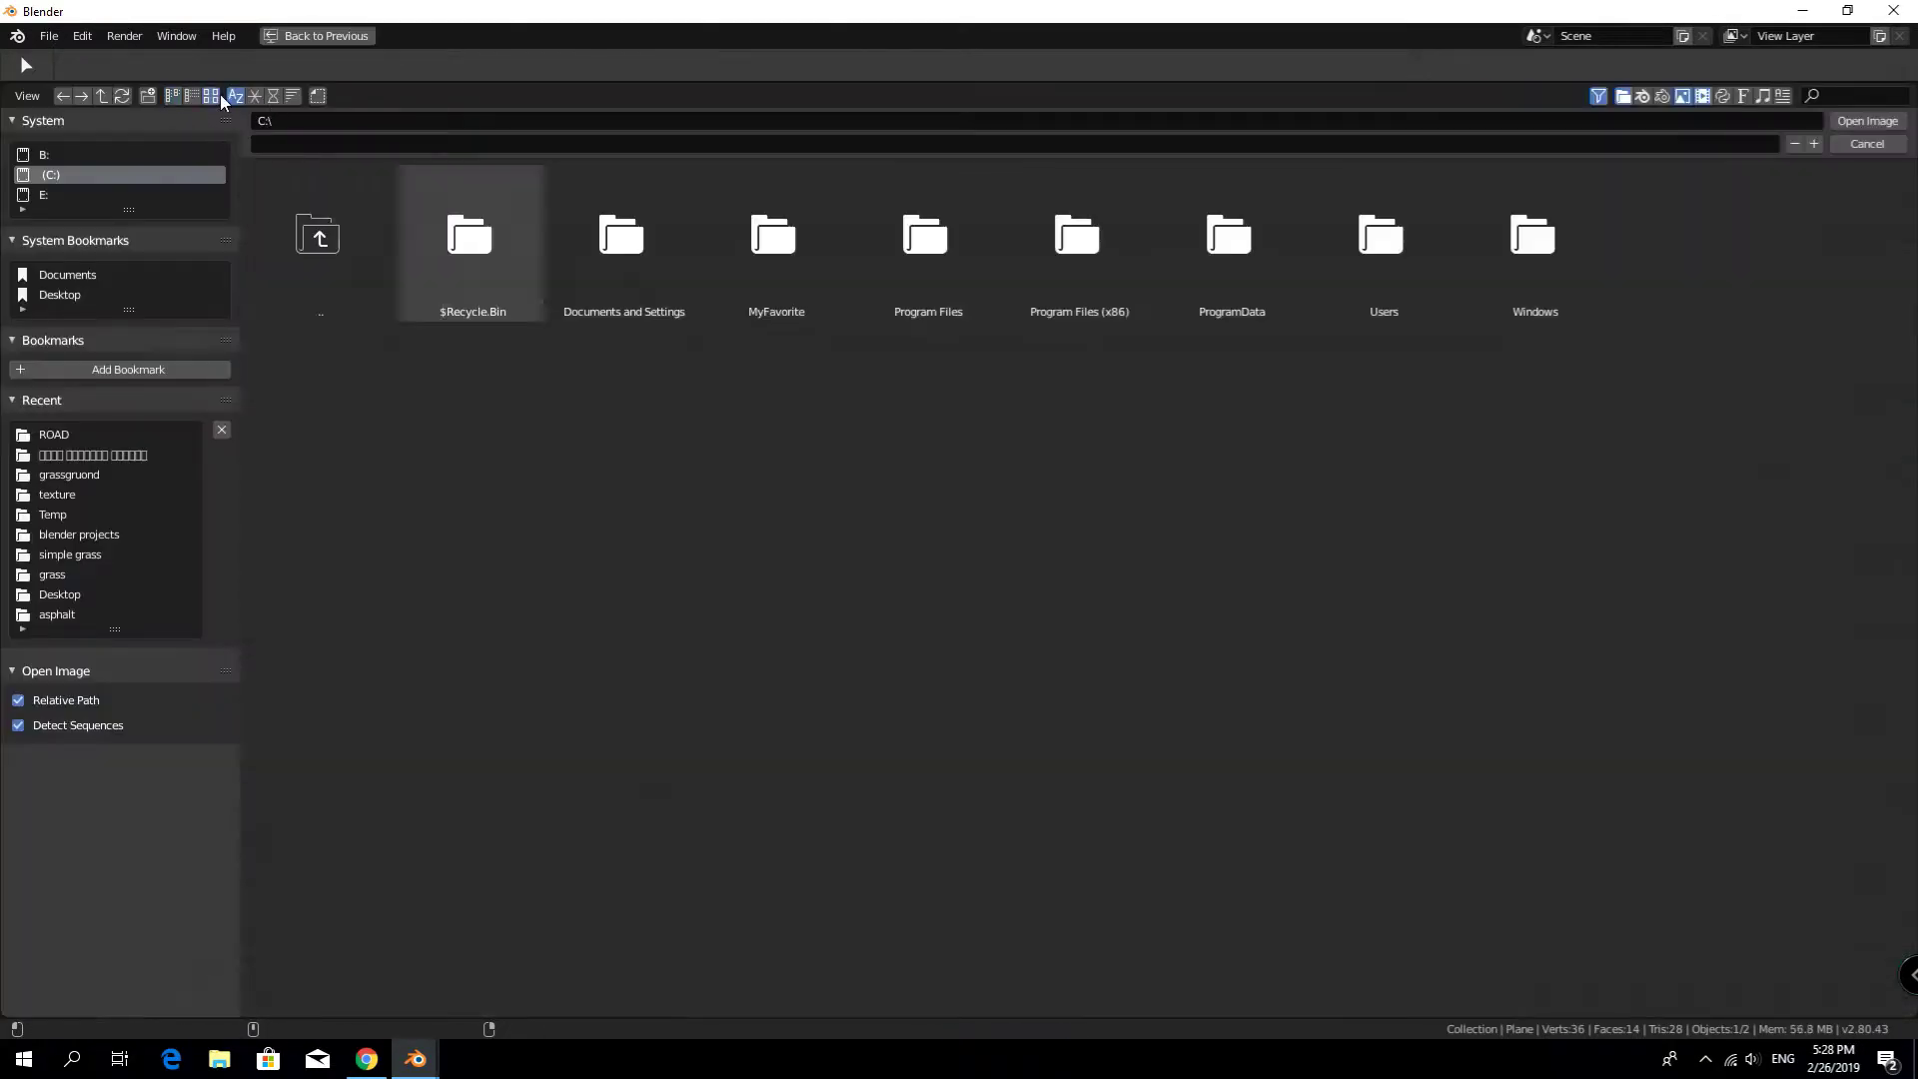
Load the normal paving .tif from the ROAD folder and set Mapping Y scale to 25
{"action": "left_click", "coordinate": [36, 440]}
{"action": "double_click", "coordinate": [920, 257]}
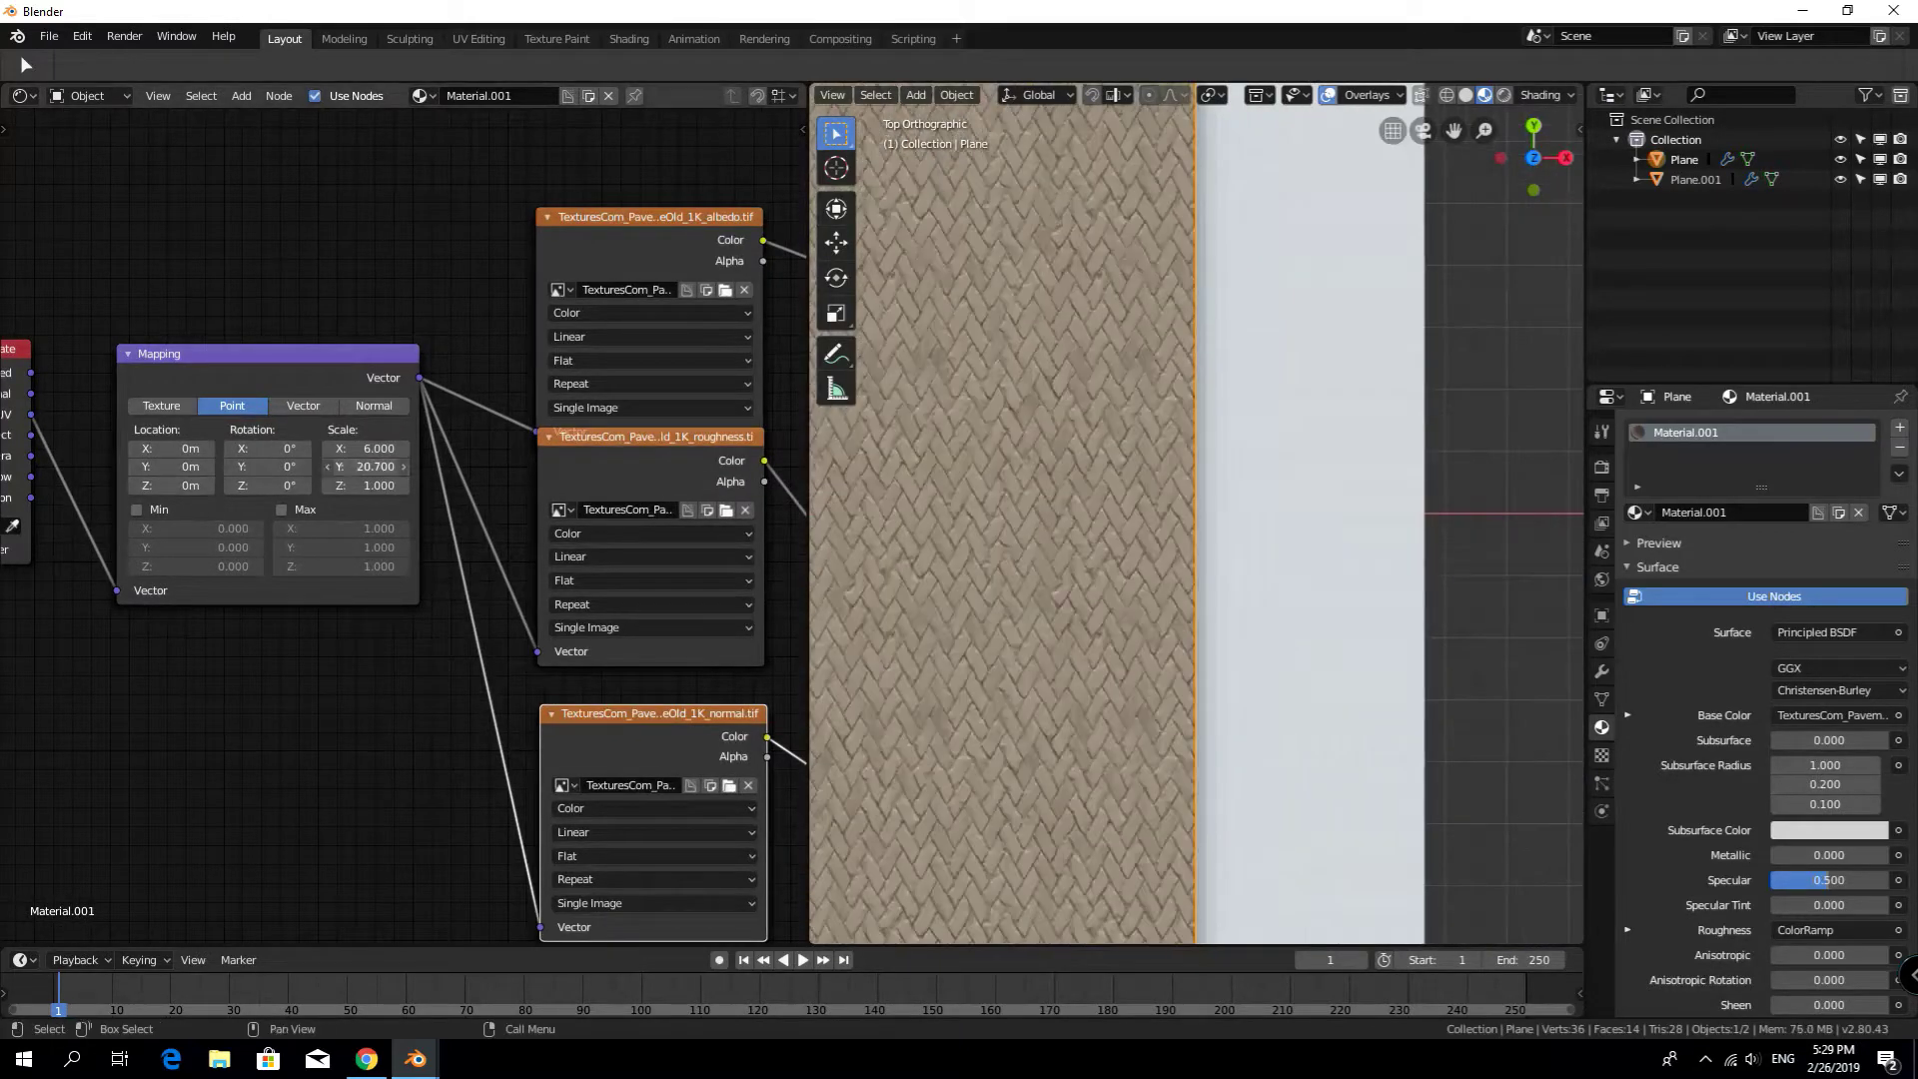
{"action": "mouse_move", "coordinate": [1100, 620]}
{"action": "middle_mouse_down"}
{"action": "mouse_move", "coordinate": [1059, 547]}
{"action": "mouse_move", "coordinate": [958, 543]}
{"action": "mouse_move", "coordinate": [979, 457]}
{"action": "mouse_move", "coordinate": [938, 500]}
{"action": "middle_mouse_up"}
{"action": "type", "text": "5"}
{"action": "key", "text": "Return"}
Adjust the ColorRamp's white stop, check the road mesh, and select the curb object Plane.001
{"action": "scroll", "coordinate": [632, 528], "scroll_direction": "up", "scroll_amount": 2}
{"action": "left_click", "coordinate": [774, 467]}
{"action": "mouse_move", "coordinate": [1148, 579]}
{"action": "middle_mouse_down"}
{"action": "mouse_move", "coordinate": [1216, 633]}
{"action": "mouse_move", "coordinate": [1155, 685]}
{"action": "middle_mouse_up"}
{"action": "key", "text": "Tab"}
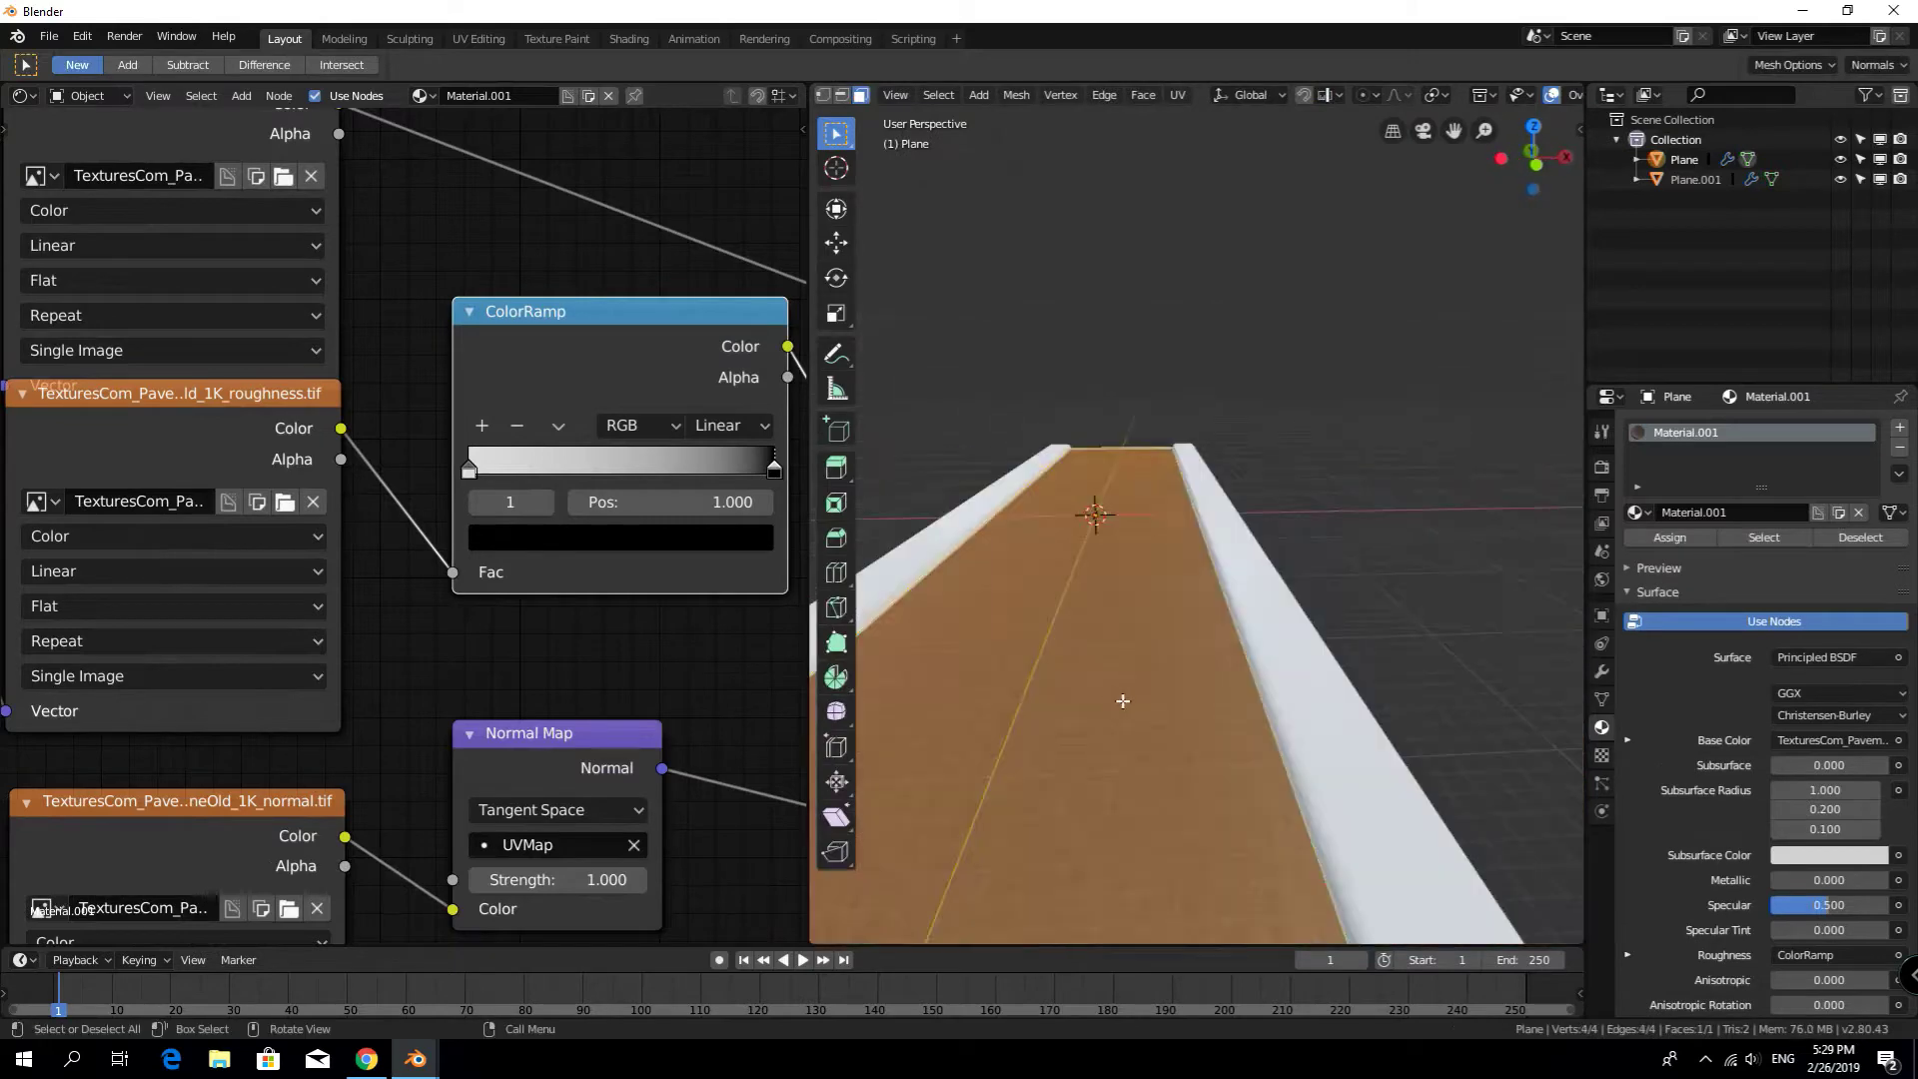
{"action": "left_click", "coordinate": [1046, 100]}
{"action": "middle_click_drag", "start_coordinate": [1099, 766], "coordinate": [1292, 668]}
{"action": "key", "text": "Tab"}
{"action": "left_click", "coordinate": [1203, 724]}
Create a new curb material and paste the road's texture nodes into it
{"action": "left_click", "coordinate": [500, 95]}
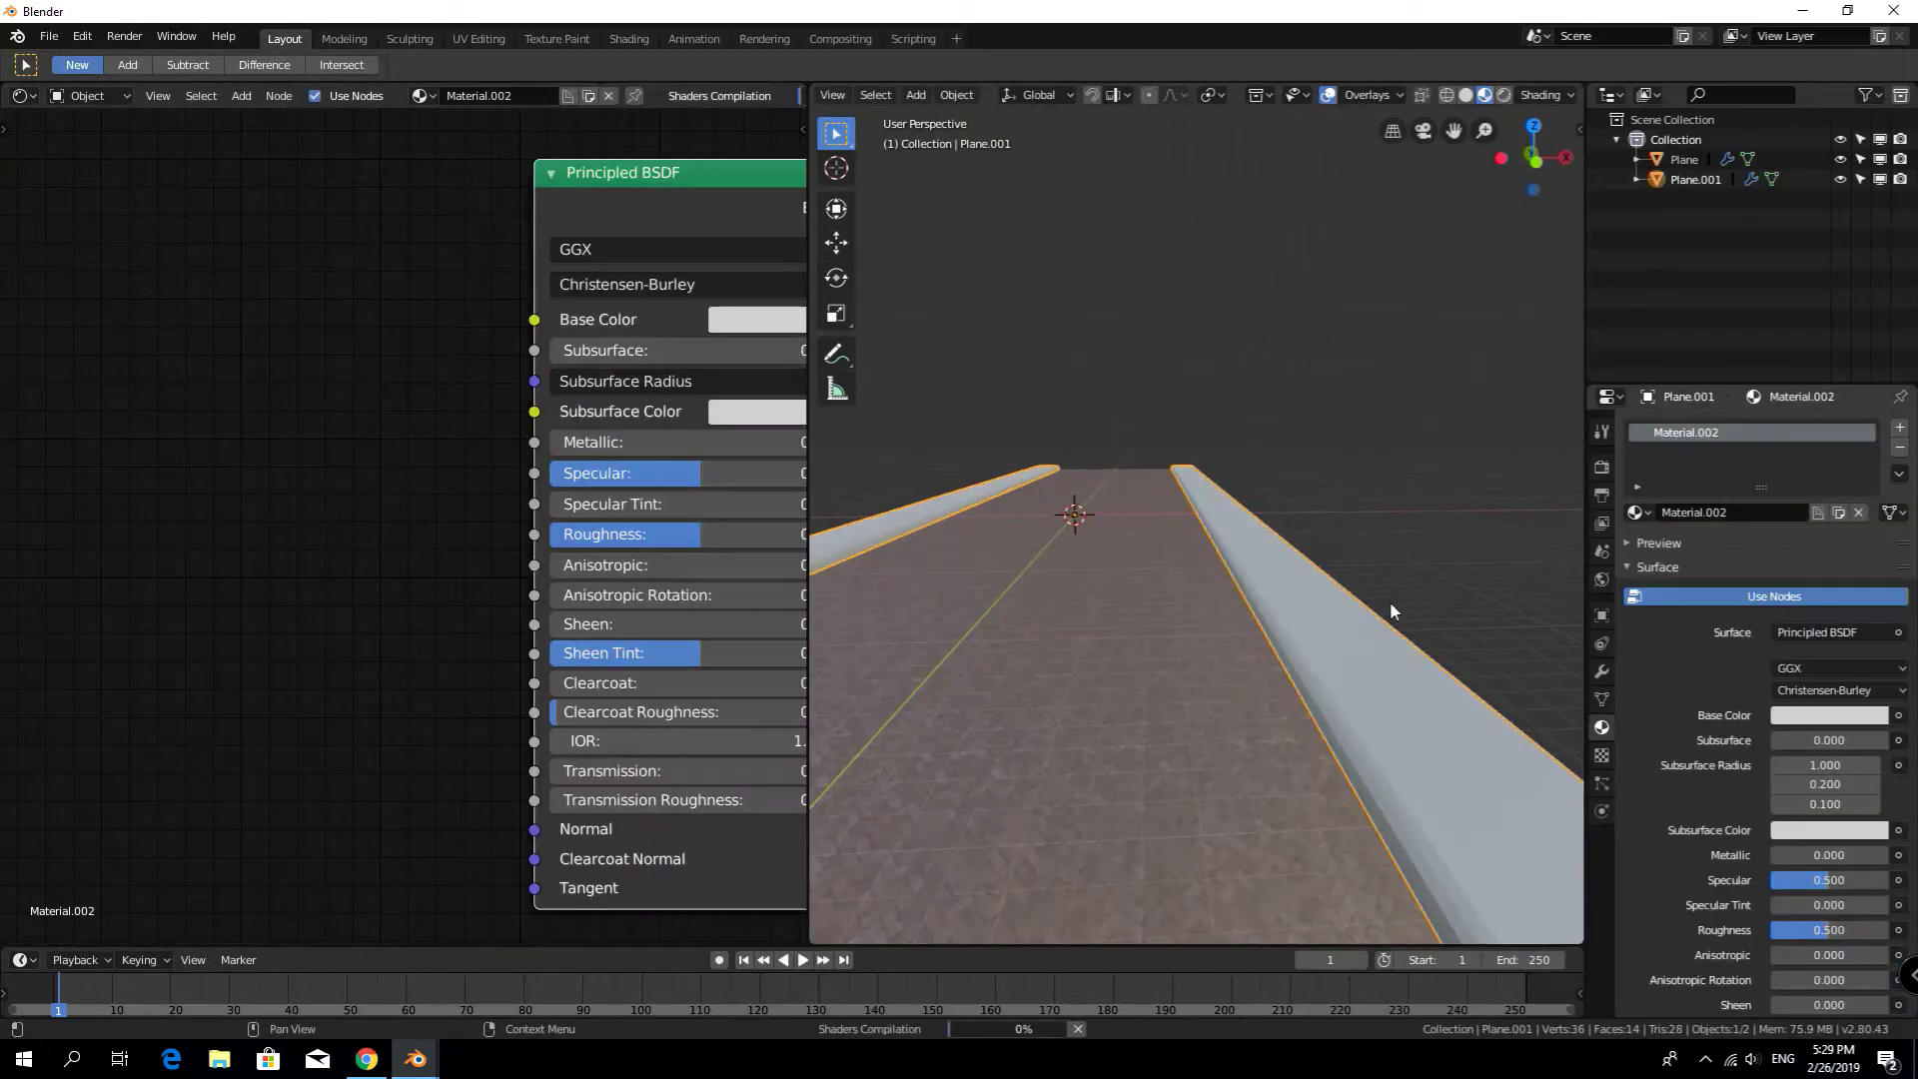
{"action": "scroll", "coordinate": [411, 487], "scroll_direction": "down", "scroll_amount": 2}
{"action": "left_click", "coordinate": [889, 589]}
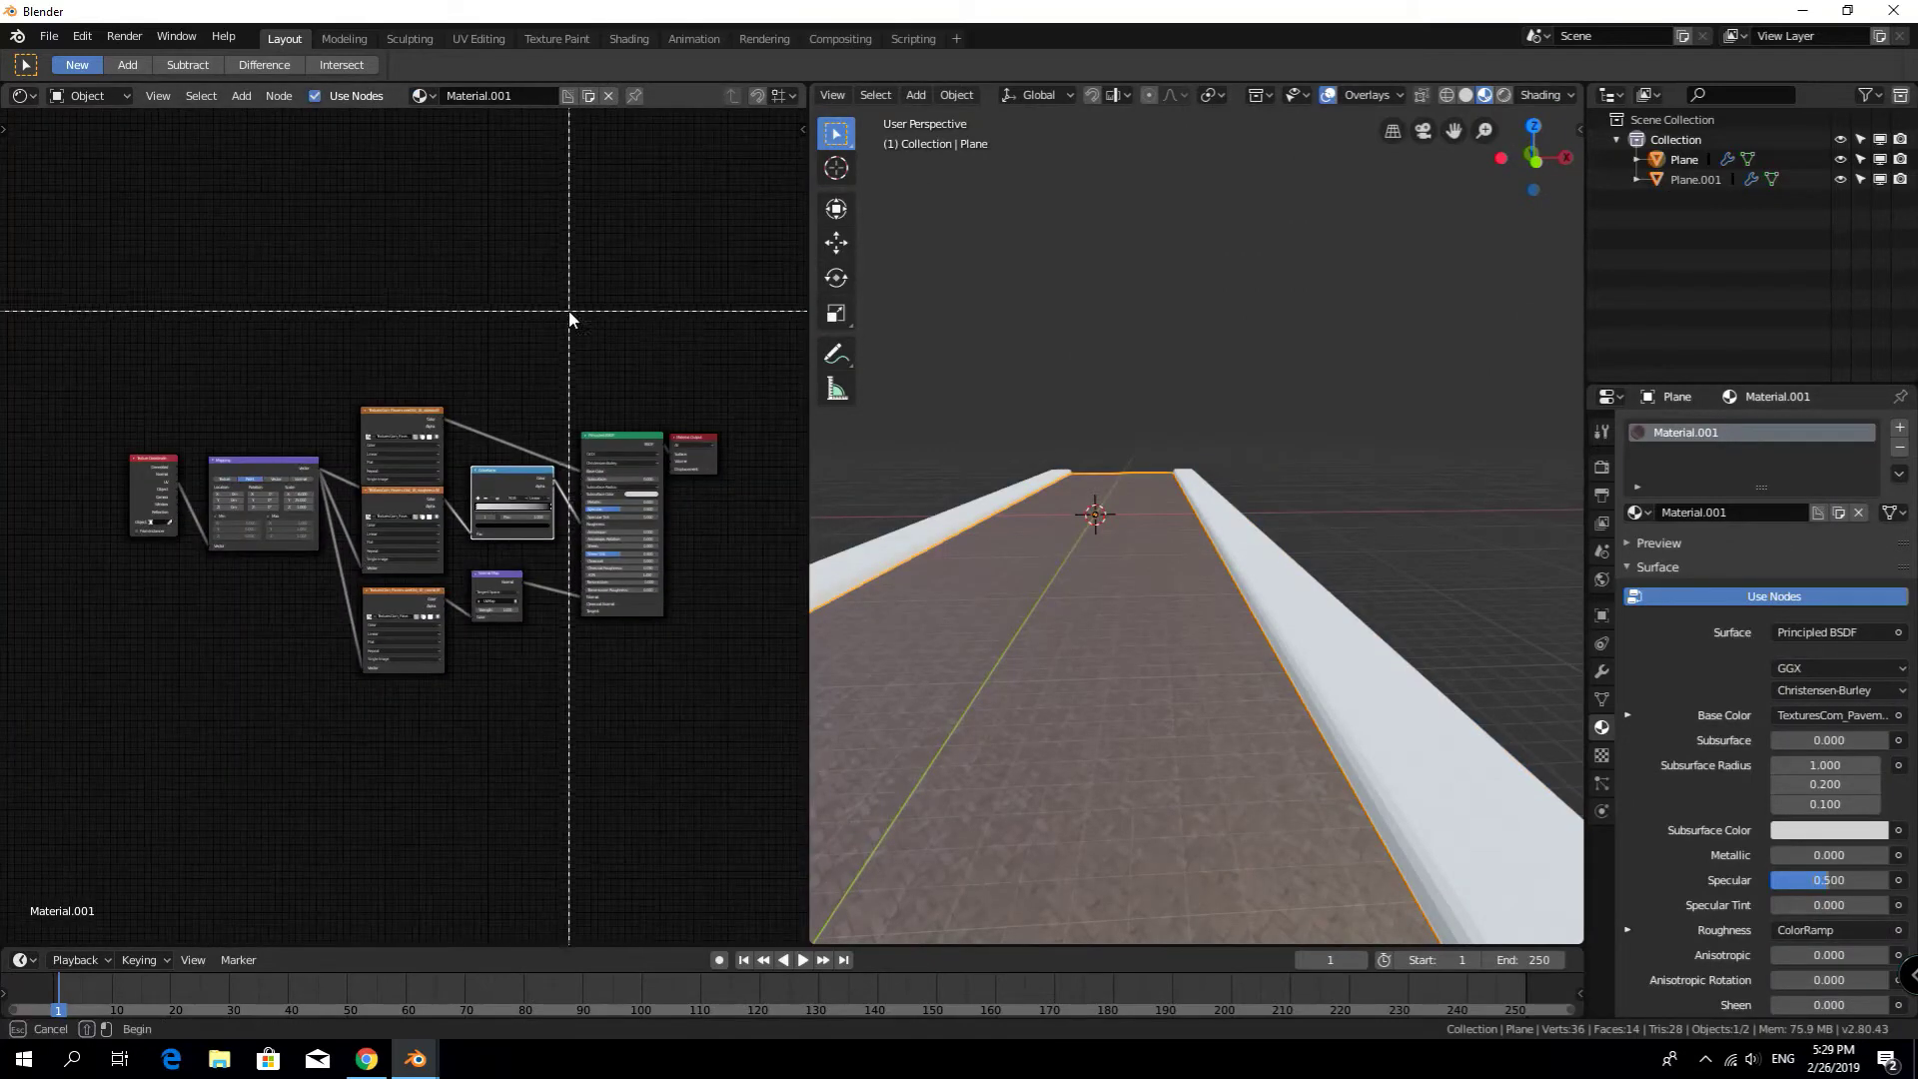
{"action": "left_click", "coordinate": [1349, 619]}
{"action": "key", "text": "ctrl+v"}
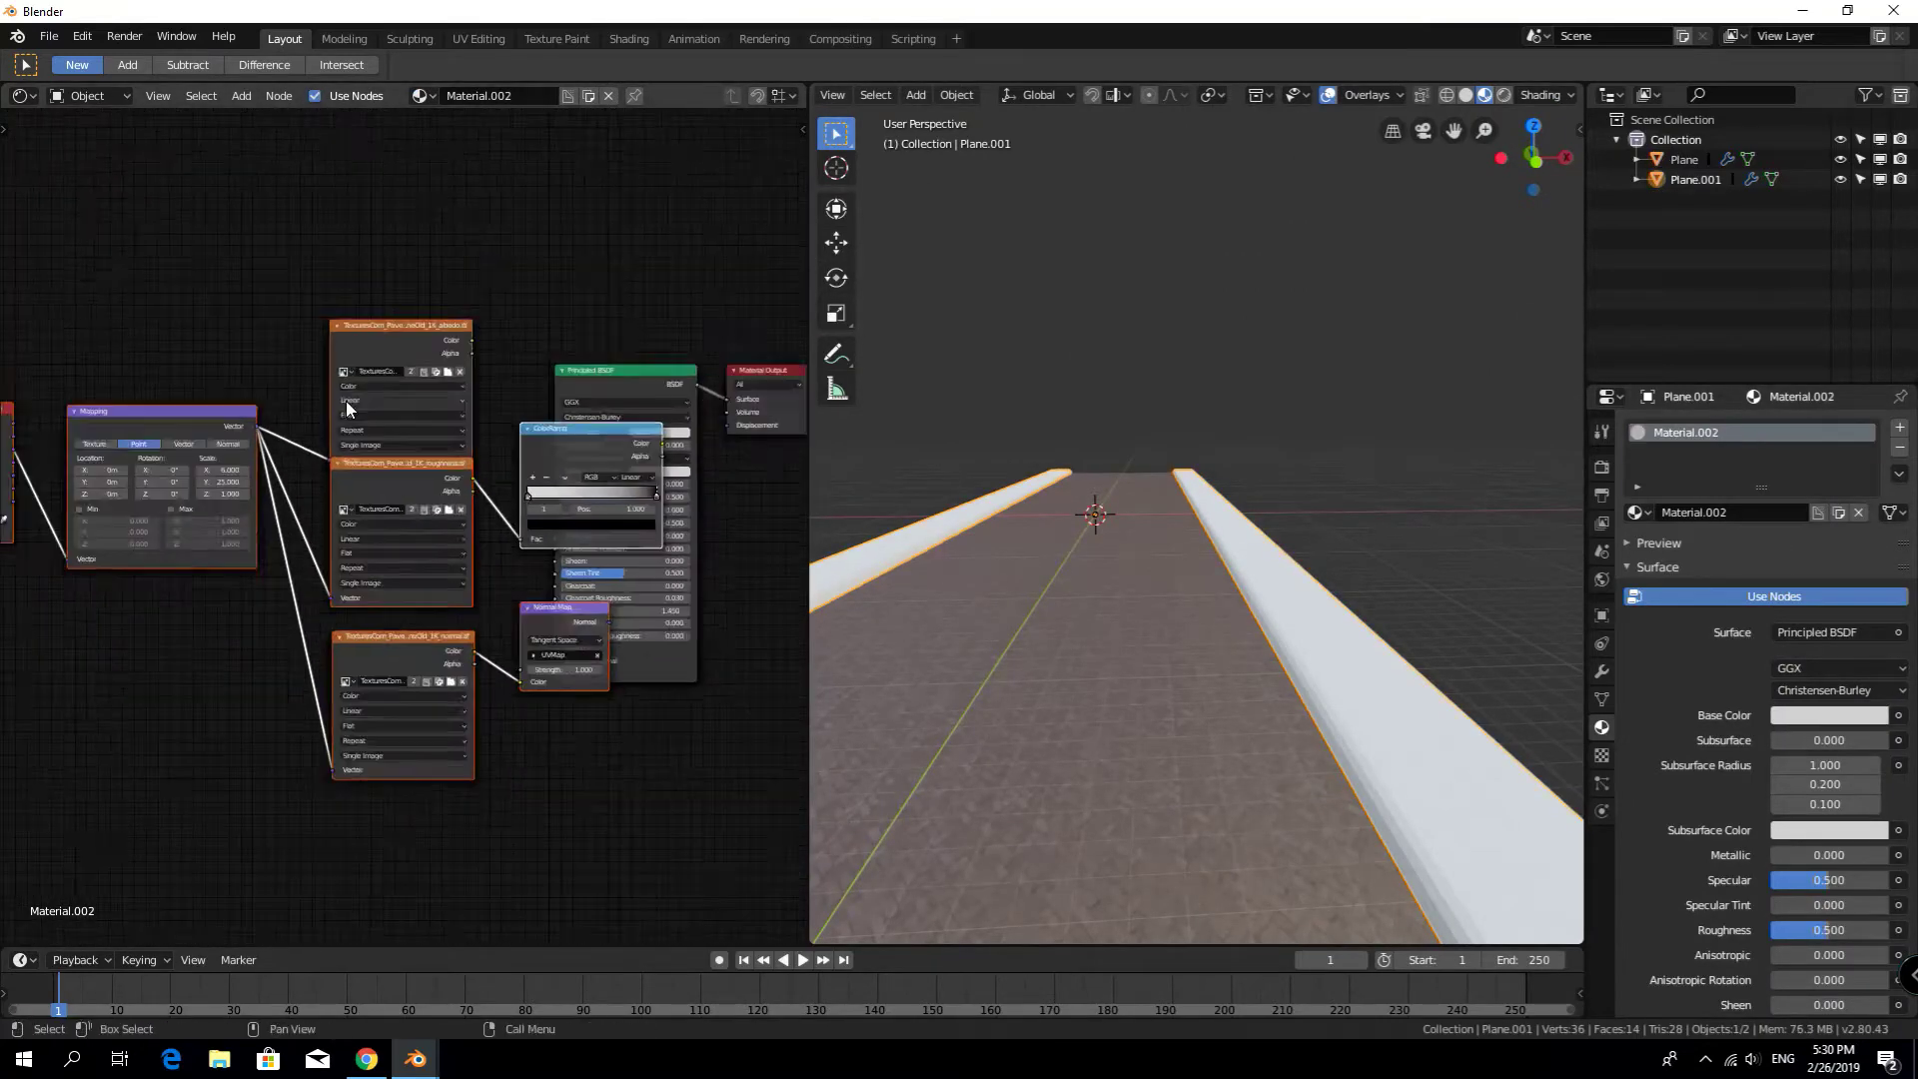
Link the texture Color to Base Color and the ColorRamp to Roughness
{"action": "scroll", "coordinate": [405, 512], "scroll_direction": "up", "scroll_amount": 2}
{"action": "scroll", "coordinate": [405, 512], "scroll_direction": "up", "scroll_amount": 2}
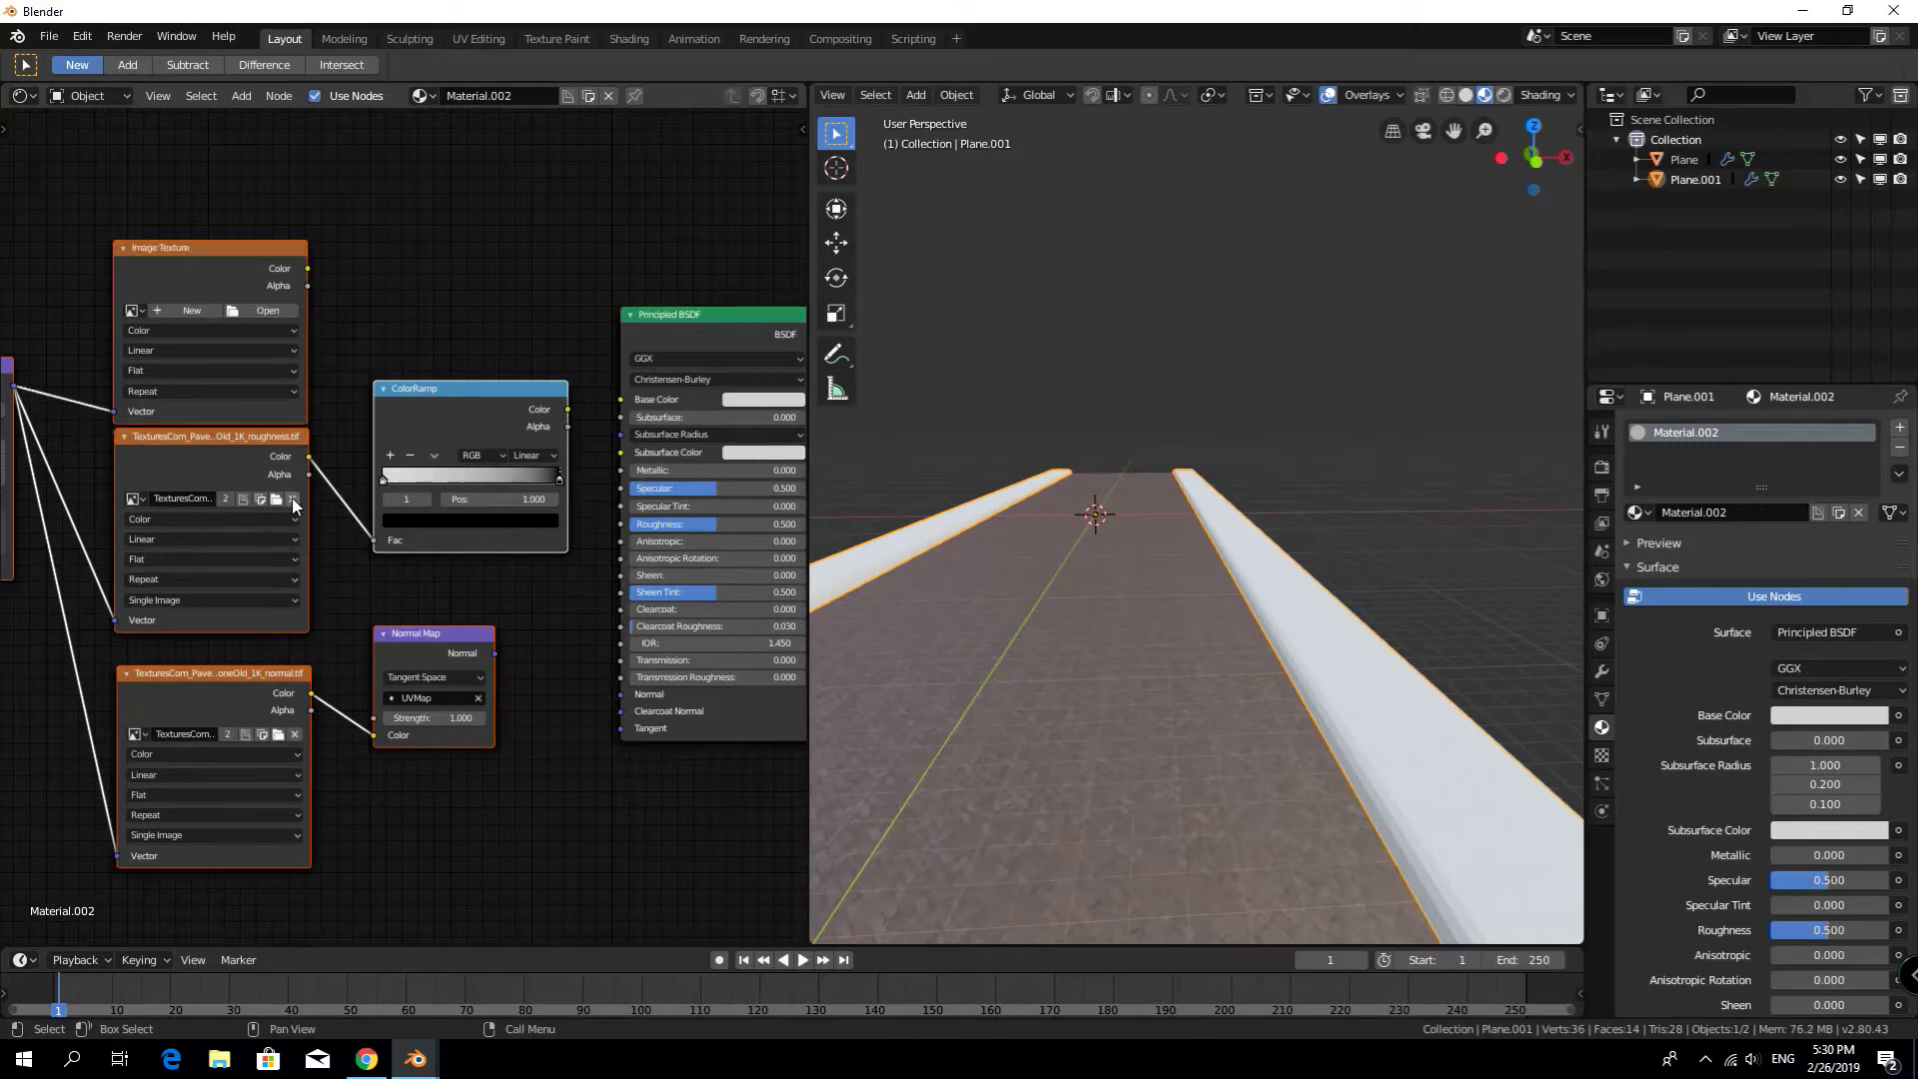
{"action": "left_click_drag", "start_coordinate": [618, 406], "coordinate": [620, 399]}
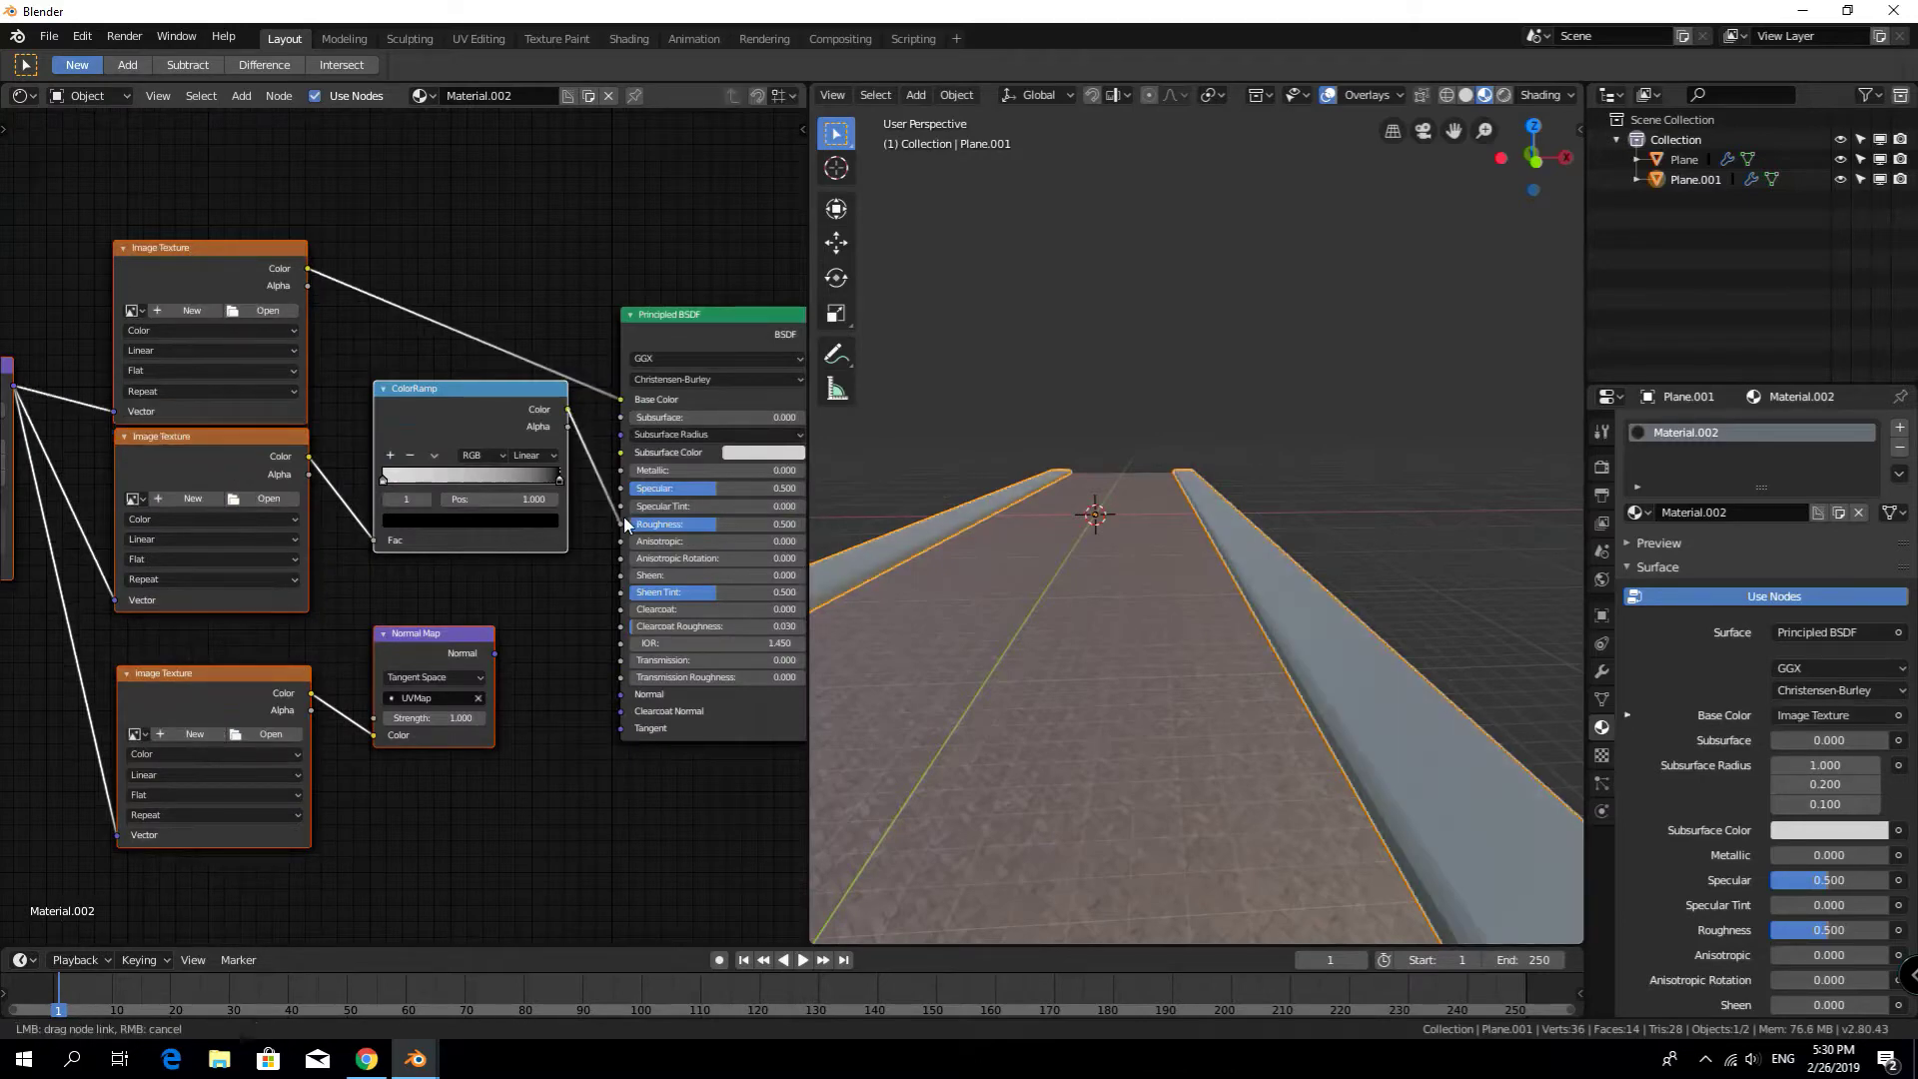
{"action": "left_click_drag", "start_coordinate": [624, 517], "coordinate": [620, 523]}
Browse to the falt folder and load the Concrete4 normal-map .tif into the curb material
{"action": "left_click", "coordinate": [337, 459]}
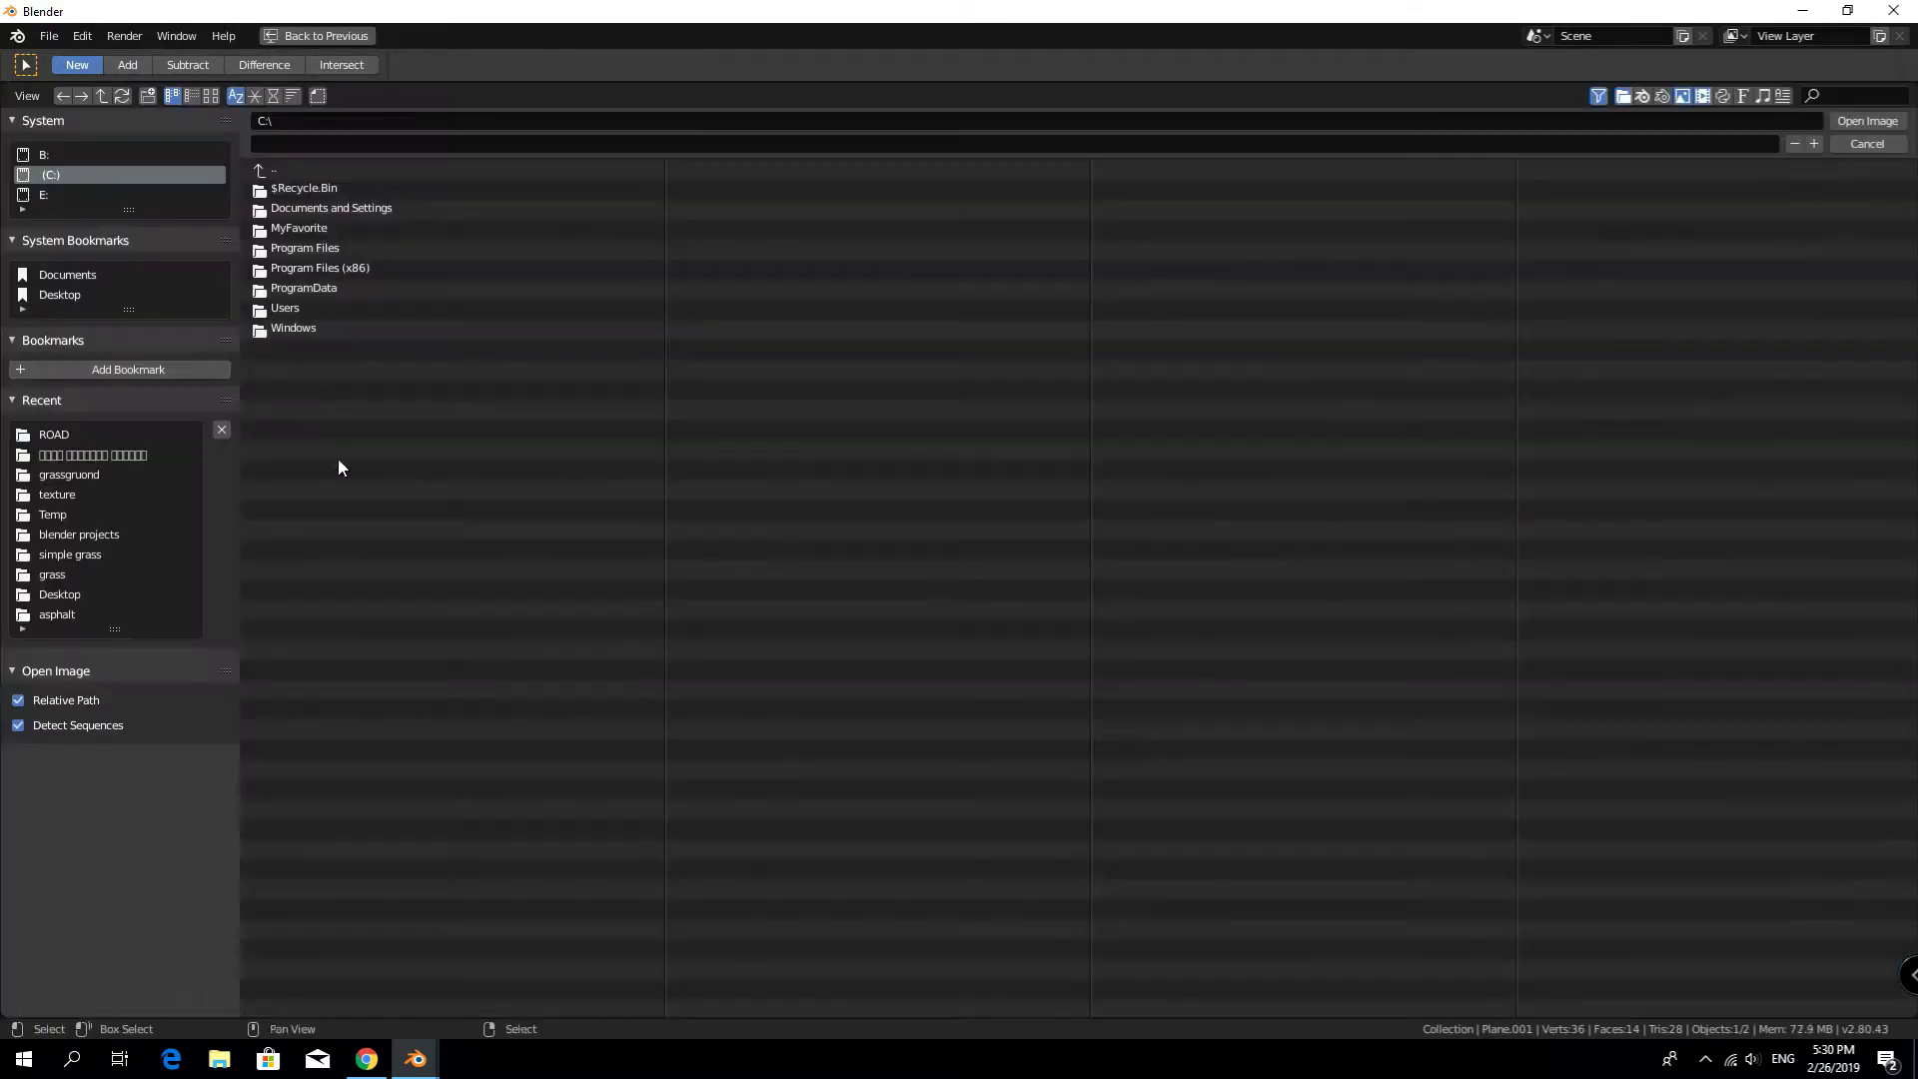
{"action": "left_click", "coordinate": [210, 95]}
{"action": "left_click", "coordinate": [87, 501]}
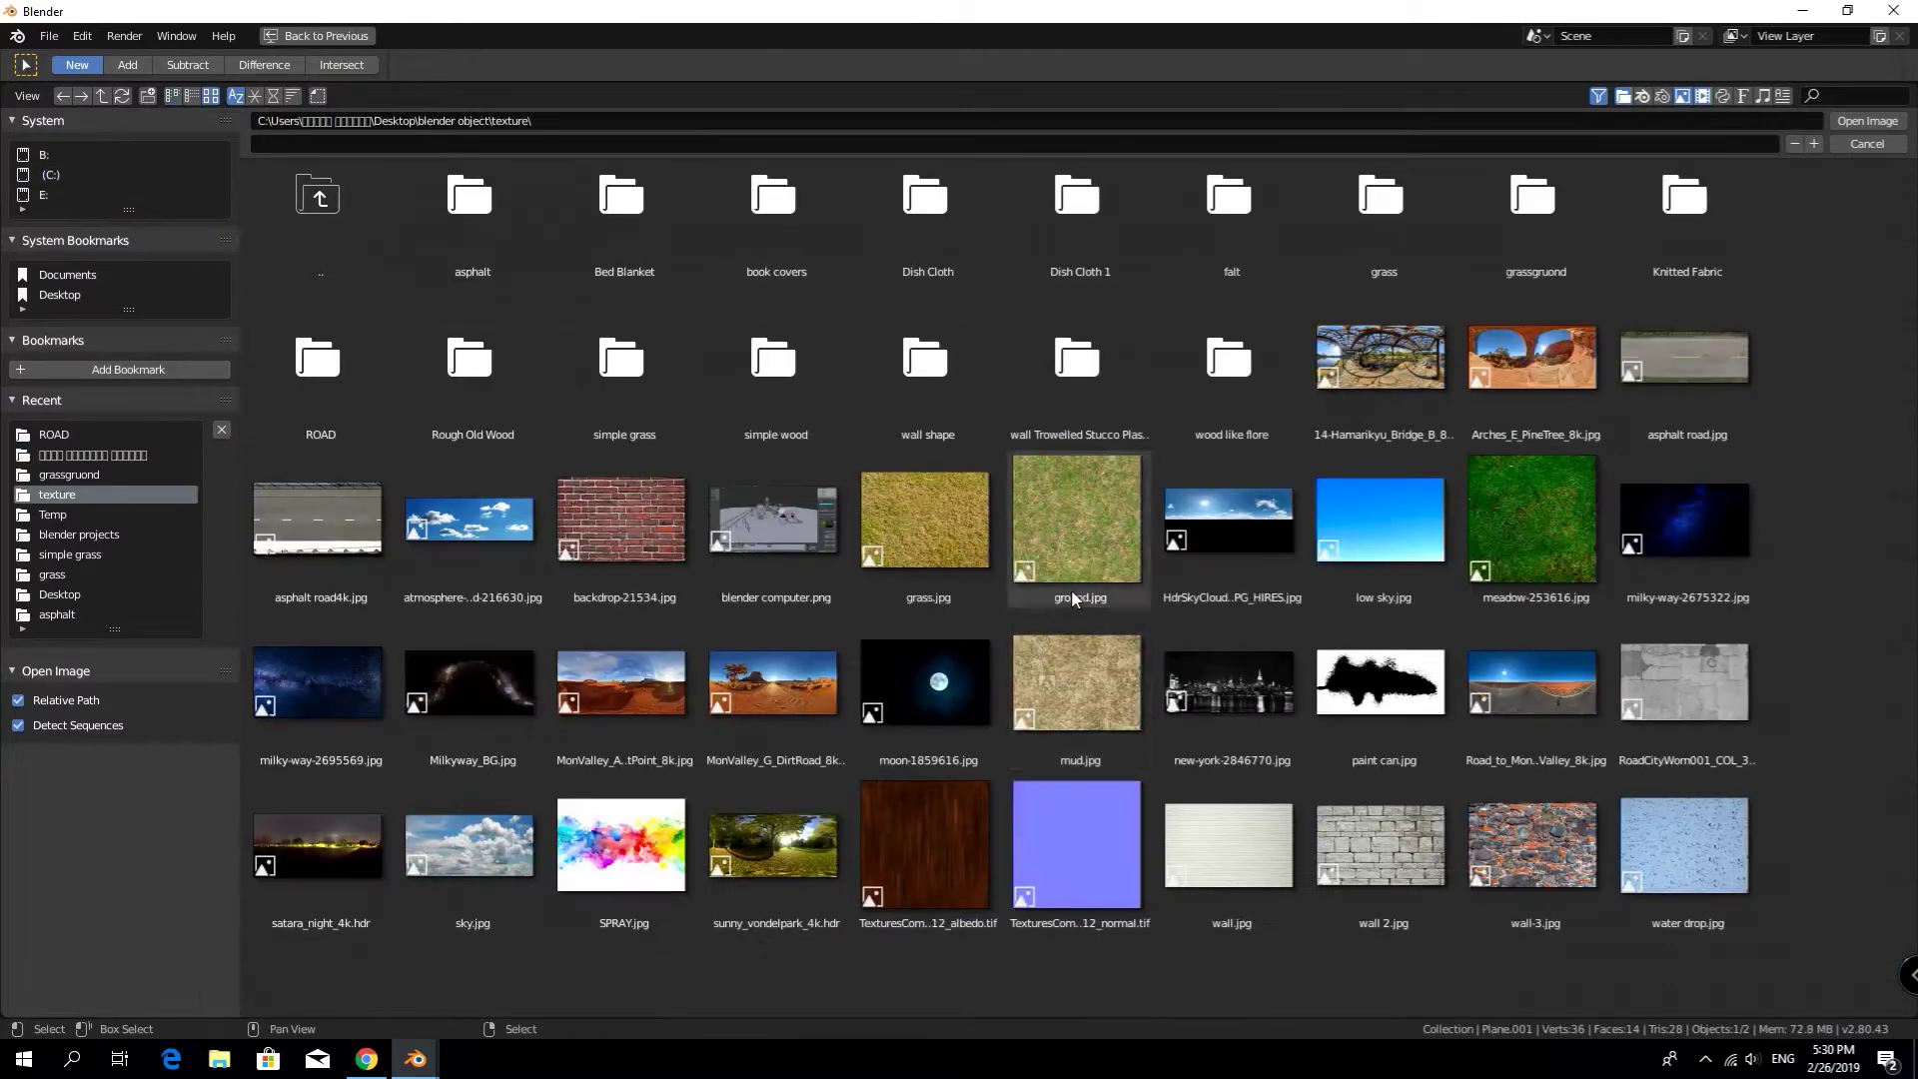
{"action": "double_click", "coordinate": [1079, 340]}
{"action": "double_click", "coordinate": [481, 238]}
{"action": "left_click", "coordinate": [305, 507]}
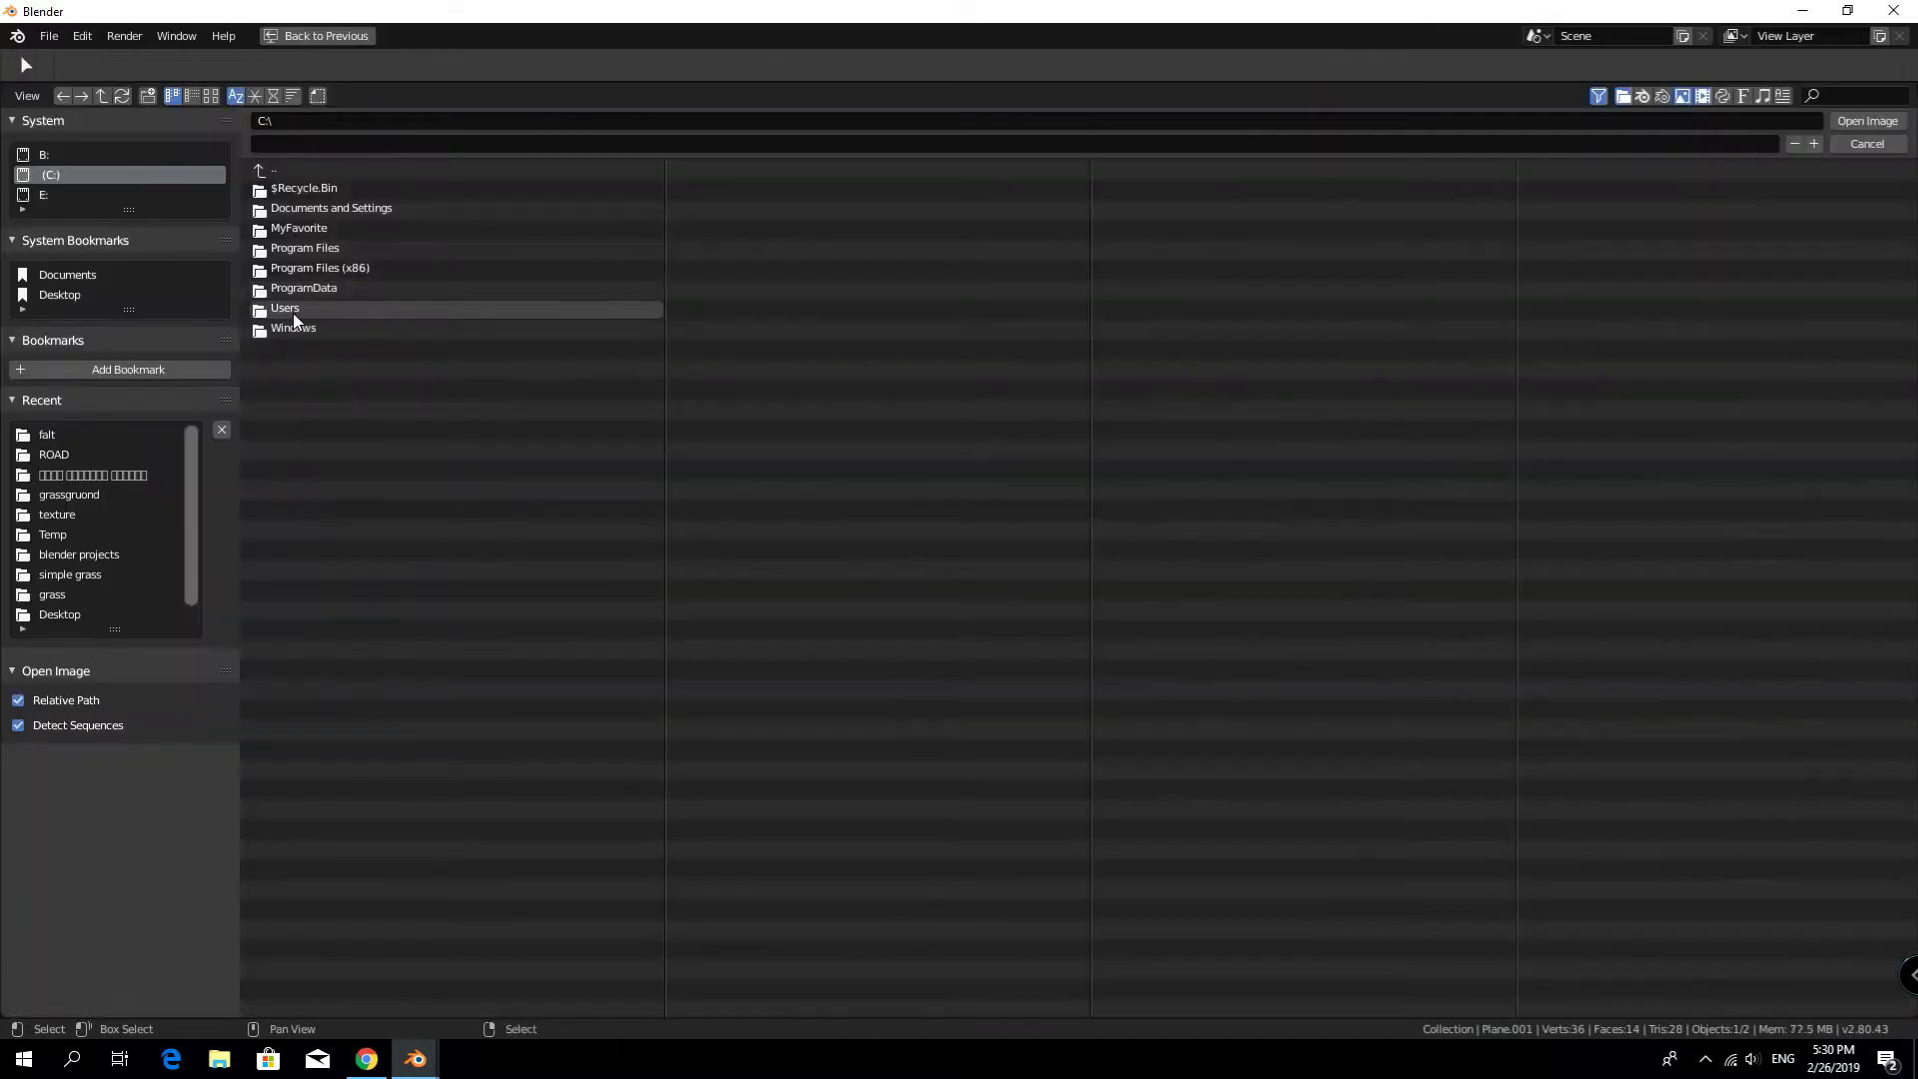
{"action": "double_click", "coordinate": [292, 314]}
{"action": "left_click", "coordinate": [209, 95]}
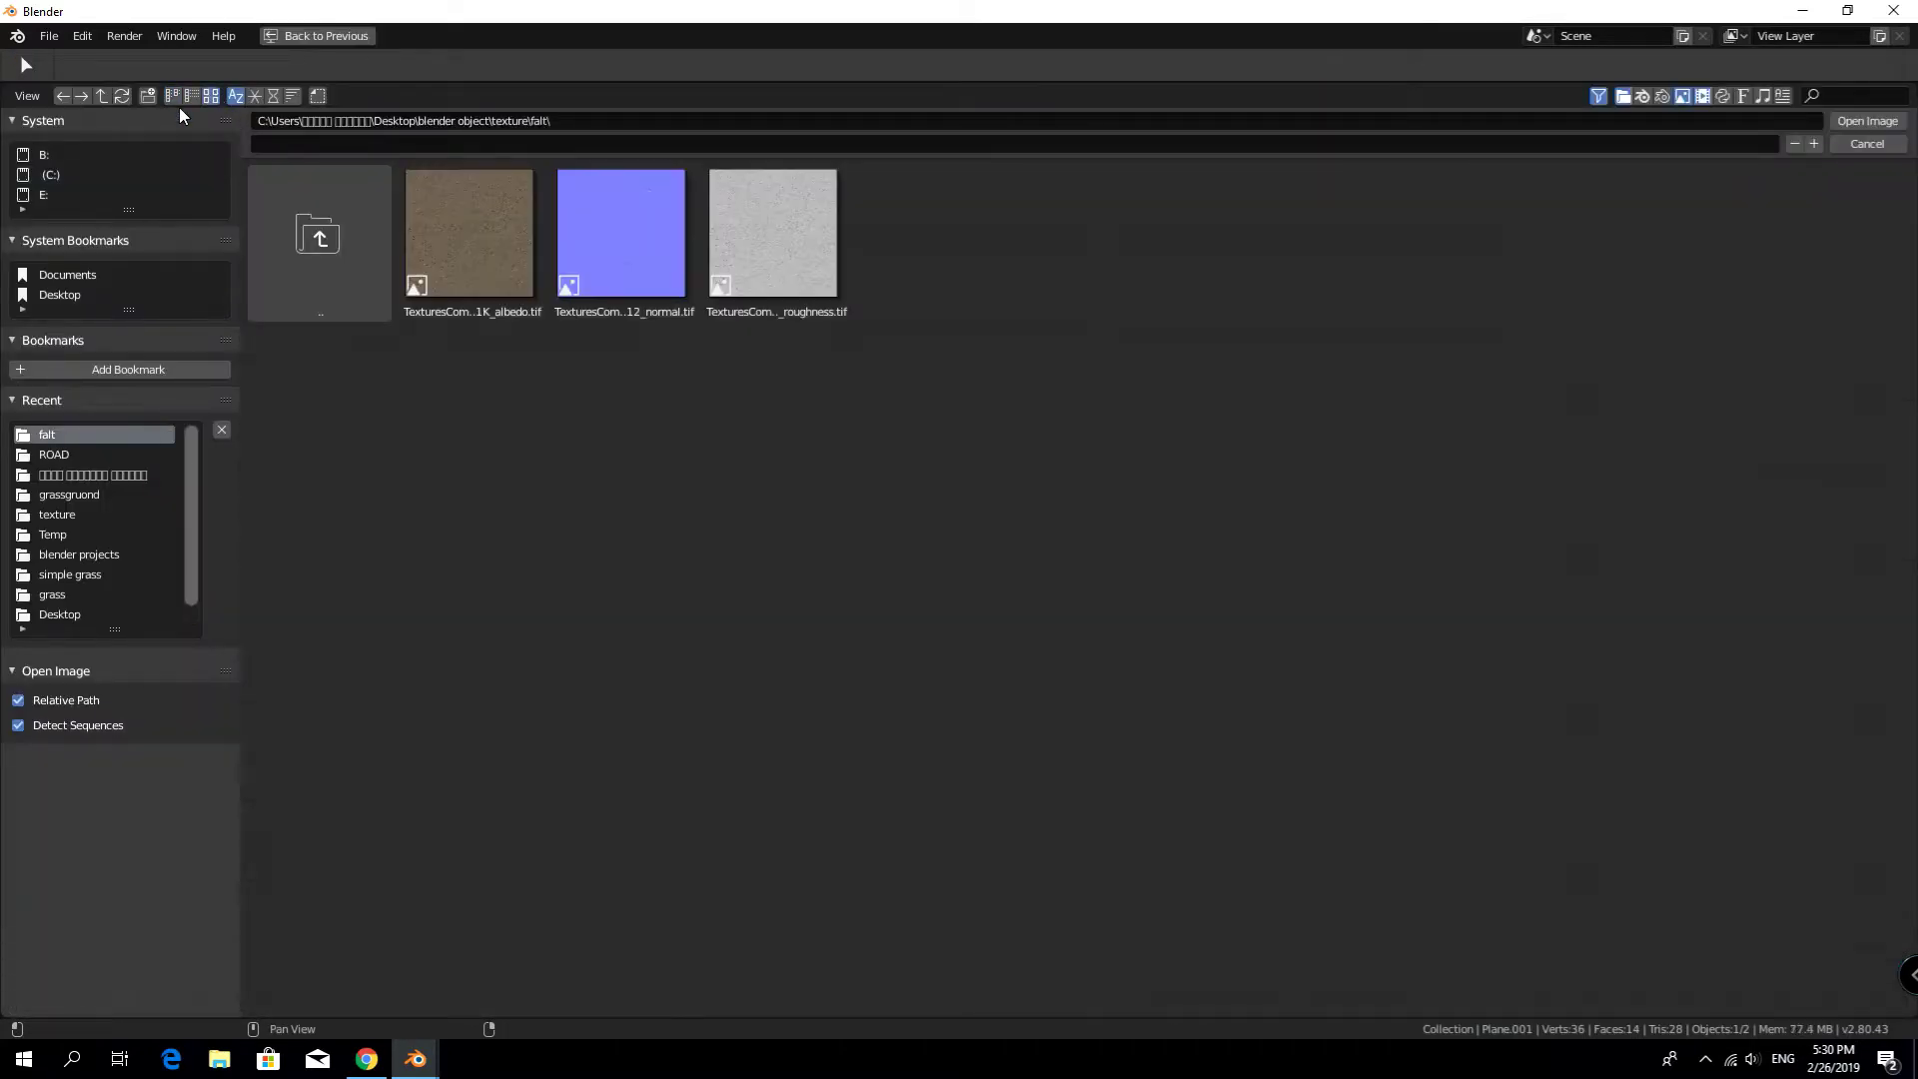
{"action": "double_click", "coordinate": [614, 272]}
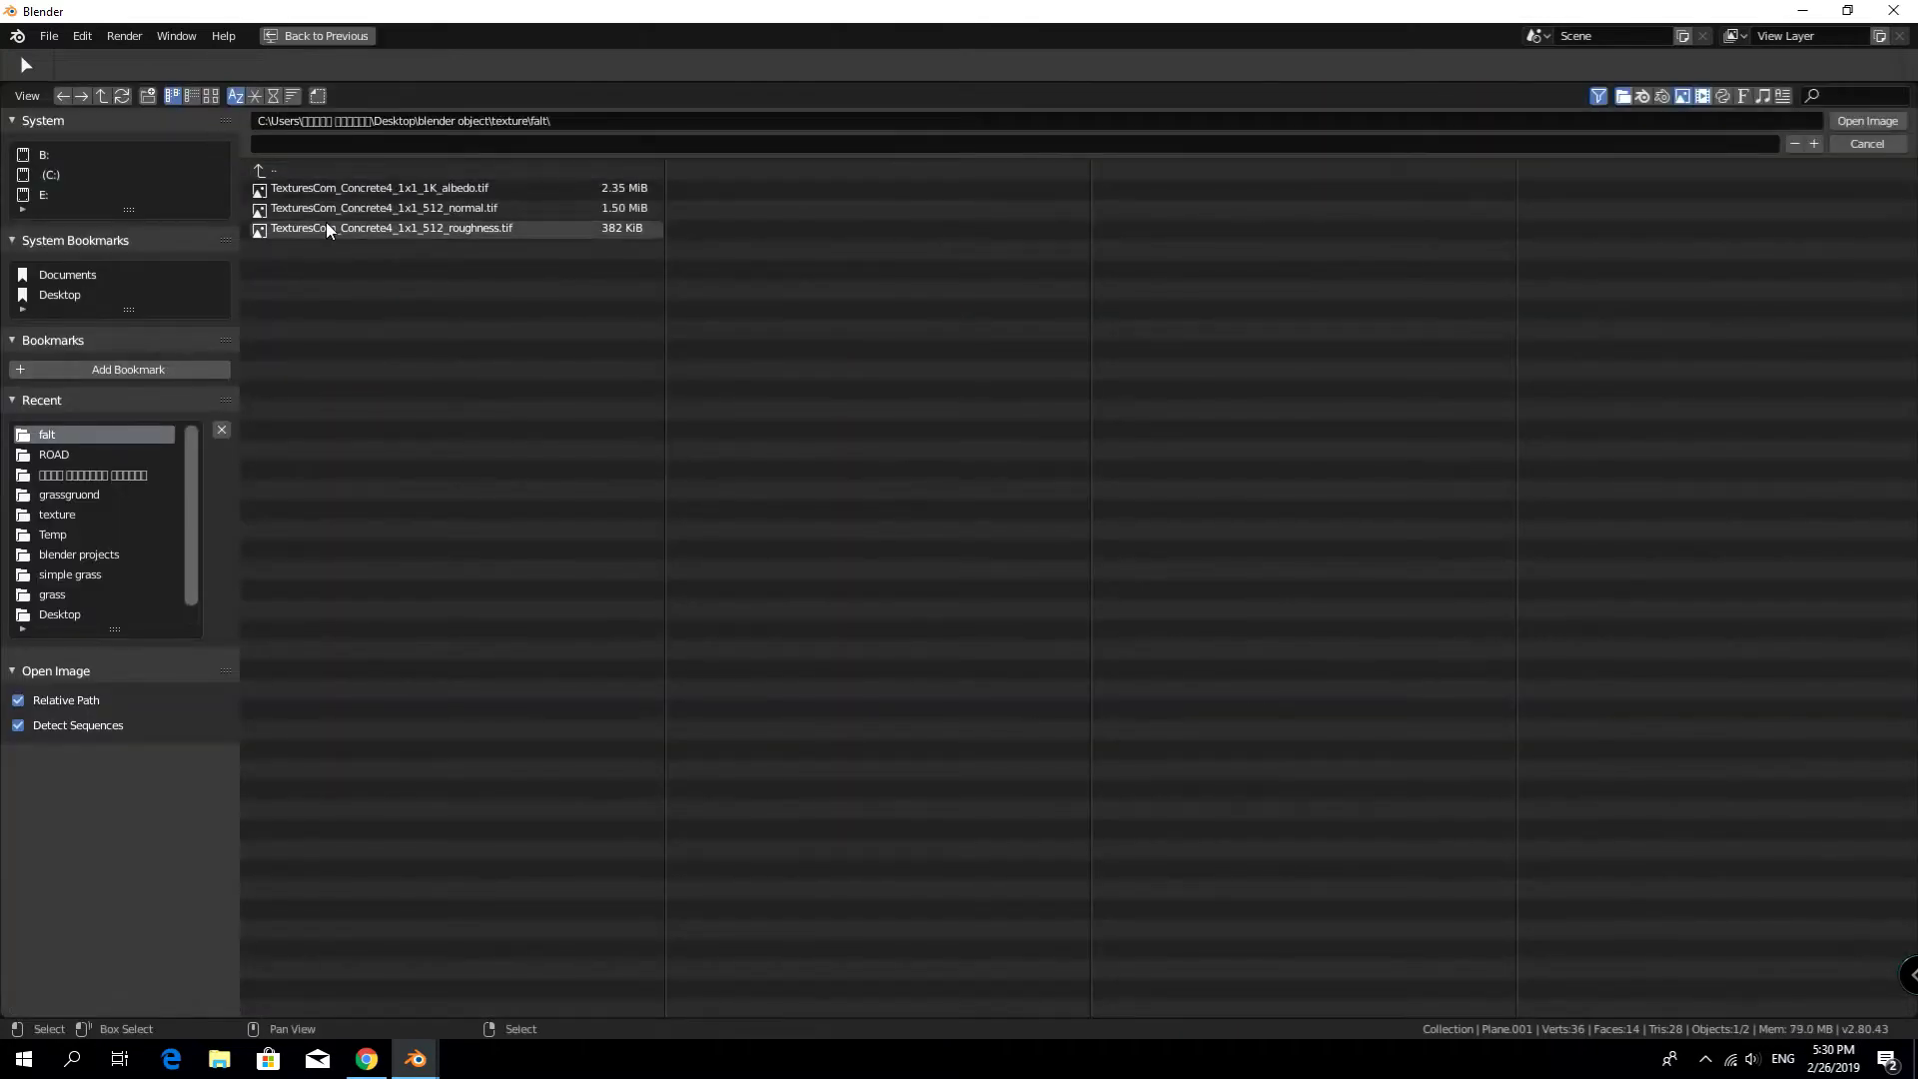
{"action": "double_click", "coordinate": [344, 212]}
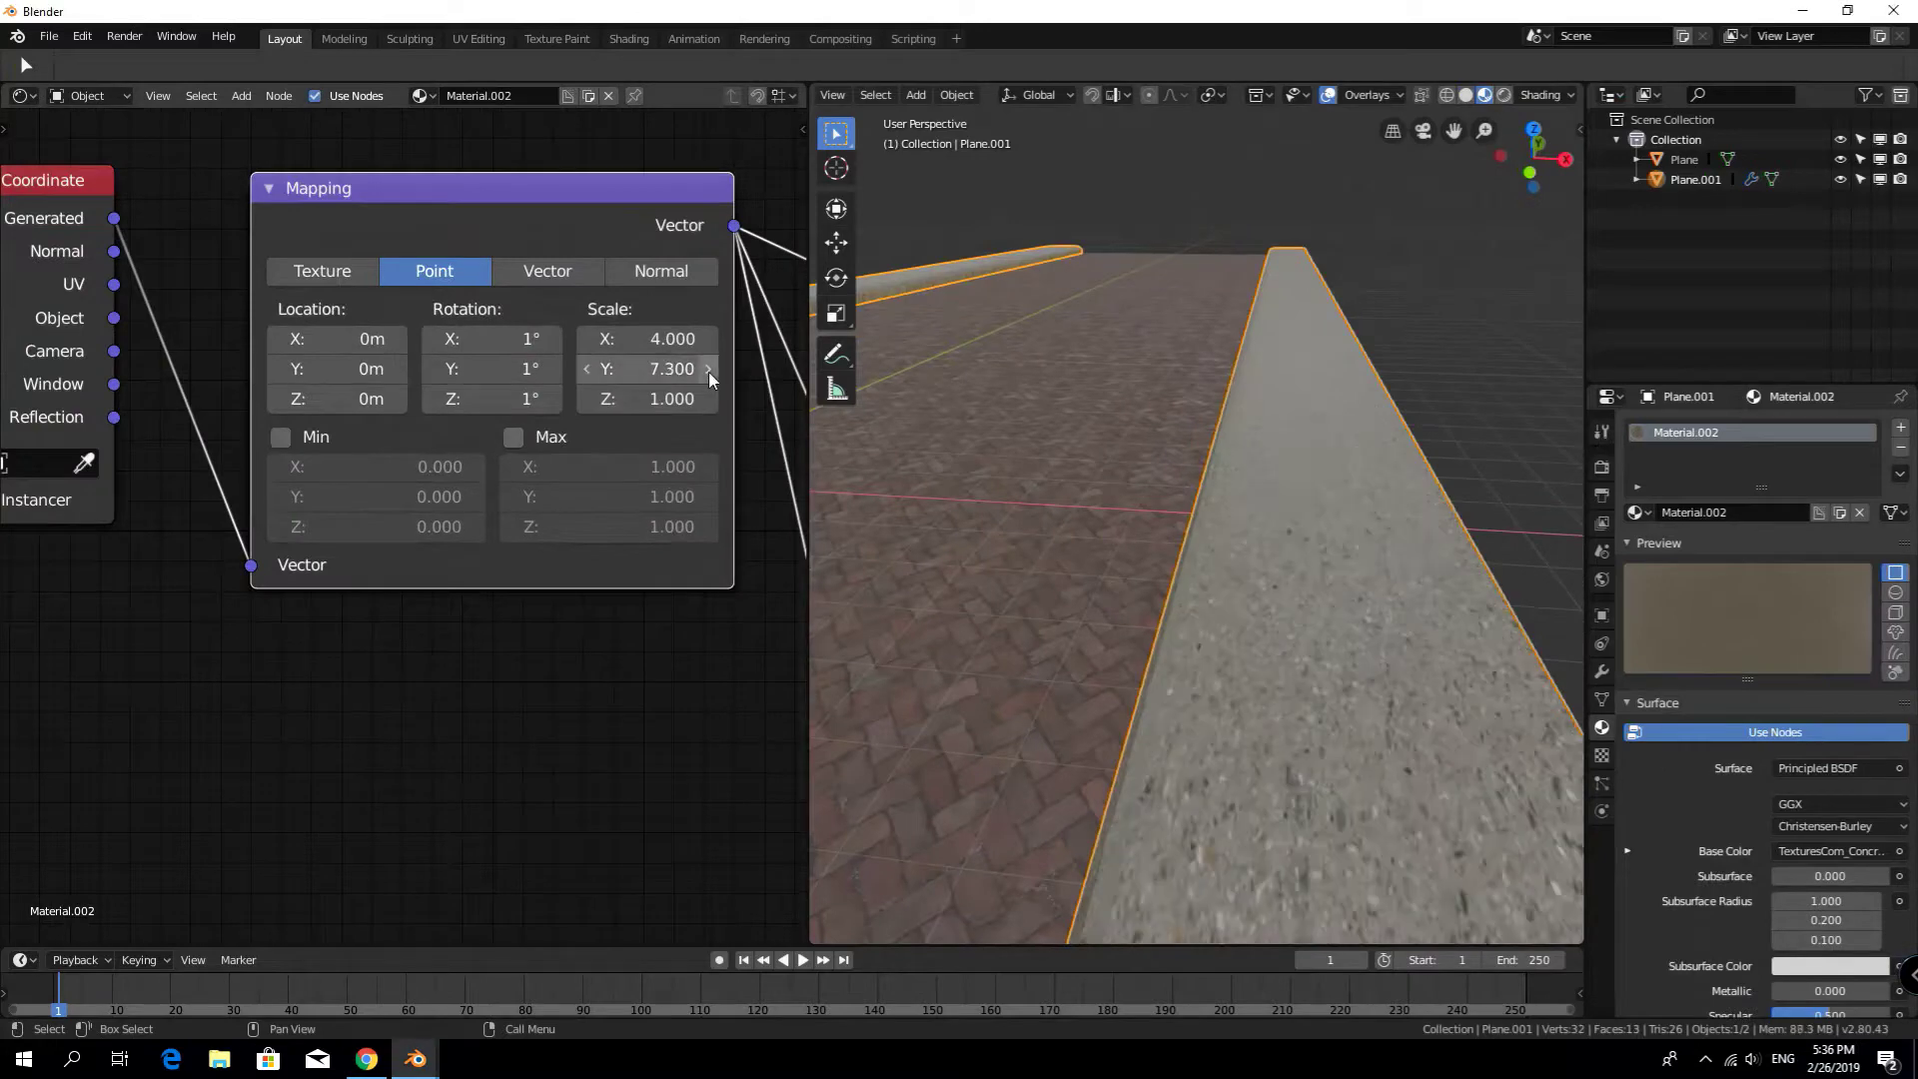
Retile the curb texture mapping to scale X 10, Y 25
{"action": "left_click", "coordinate": [708, 368]}
{"action": "middle_click_drag", "start_coordinate": [1298, 568], "coordinate": [1099, 450]}
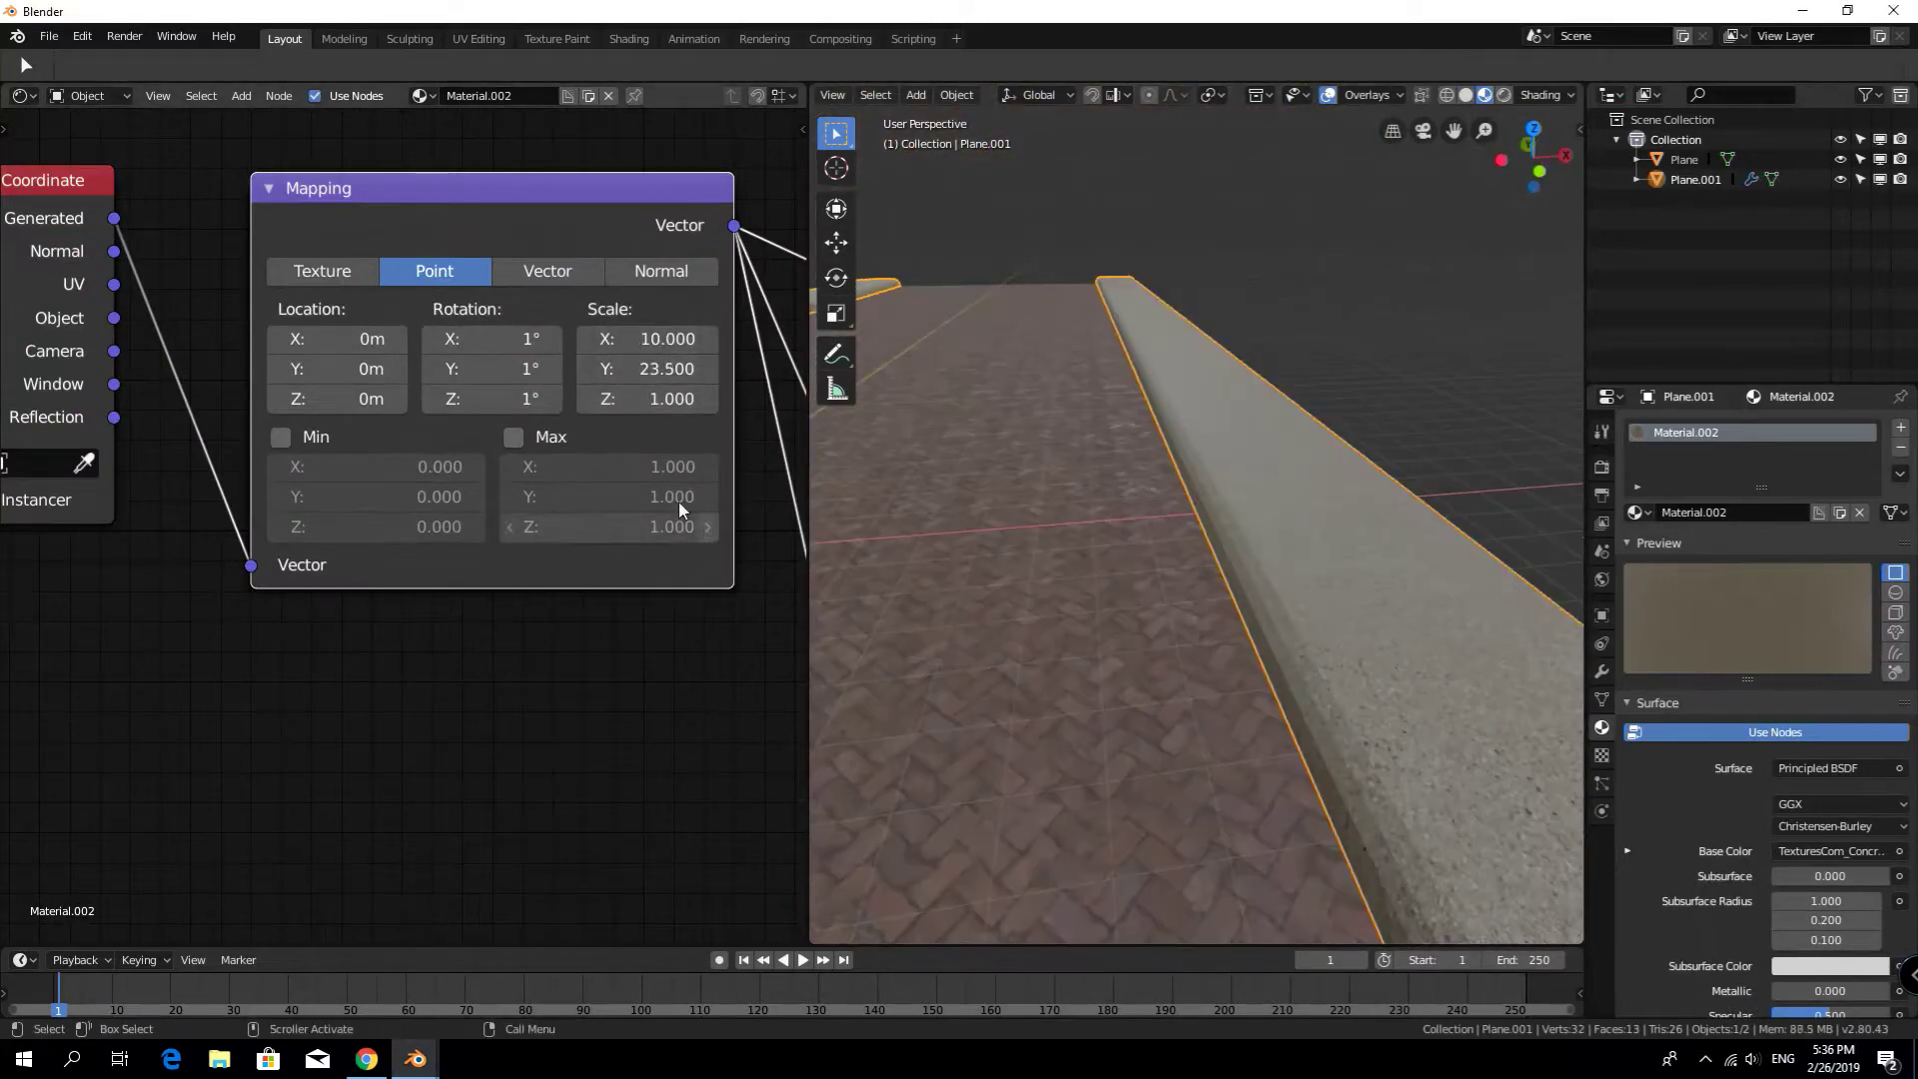
{"action": "type", "text": "5"}
{"action": "key", "text": "Return"}
{"action": "middle_click_drag", "start_coordinate": [1258, 556], "coordinate": [1225, 573]}
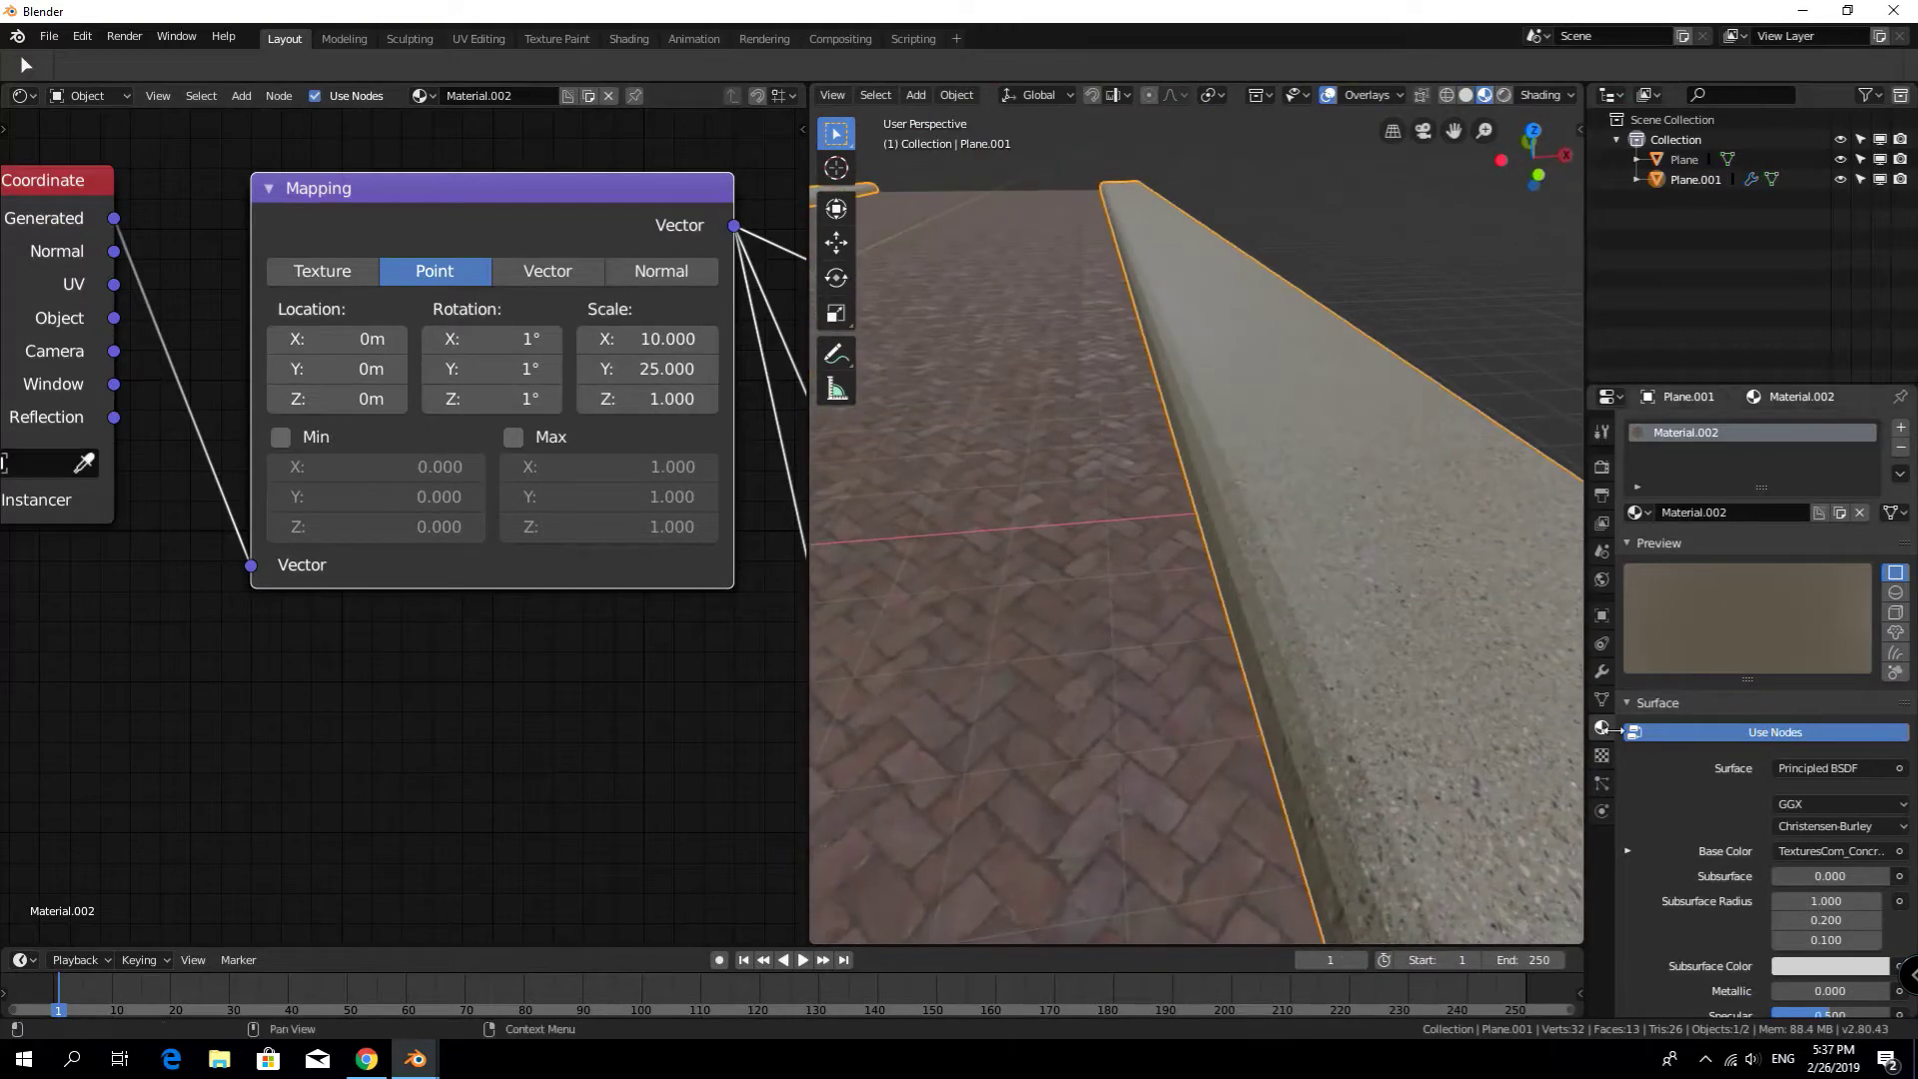
Add a level-3 Subdivision Surface modifier to the curbs and shade them smooth
{"action": "left_click", "coordinate": [1601, 671]}
{"action": "left_click", "coordinate": [1763, 427]}
{"action": "left_click", "coordinate": [1537, 759]}
{"action": "mouse_move", "coordinate": [1386, 725]}
{"action": "middle_mouse_down"}
{"action": "mouse_move", "coordinate": [1438, 699]}
{"action": "mouse_move", "coordinate": [1438, 721]}
{"action": "mouse_move", "coordinate": [1008, 699]}
{"action": "middle_mouse_up"}
{"action": "scroll", "coordinate": [1704, 659], "scroll_direction": "down", "scroll_amount": 1}
{"action": "key", "text": "ctrl+3"}
{"action": "key", "text": "F3"}
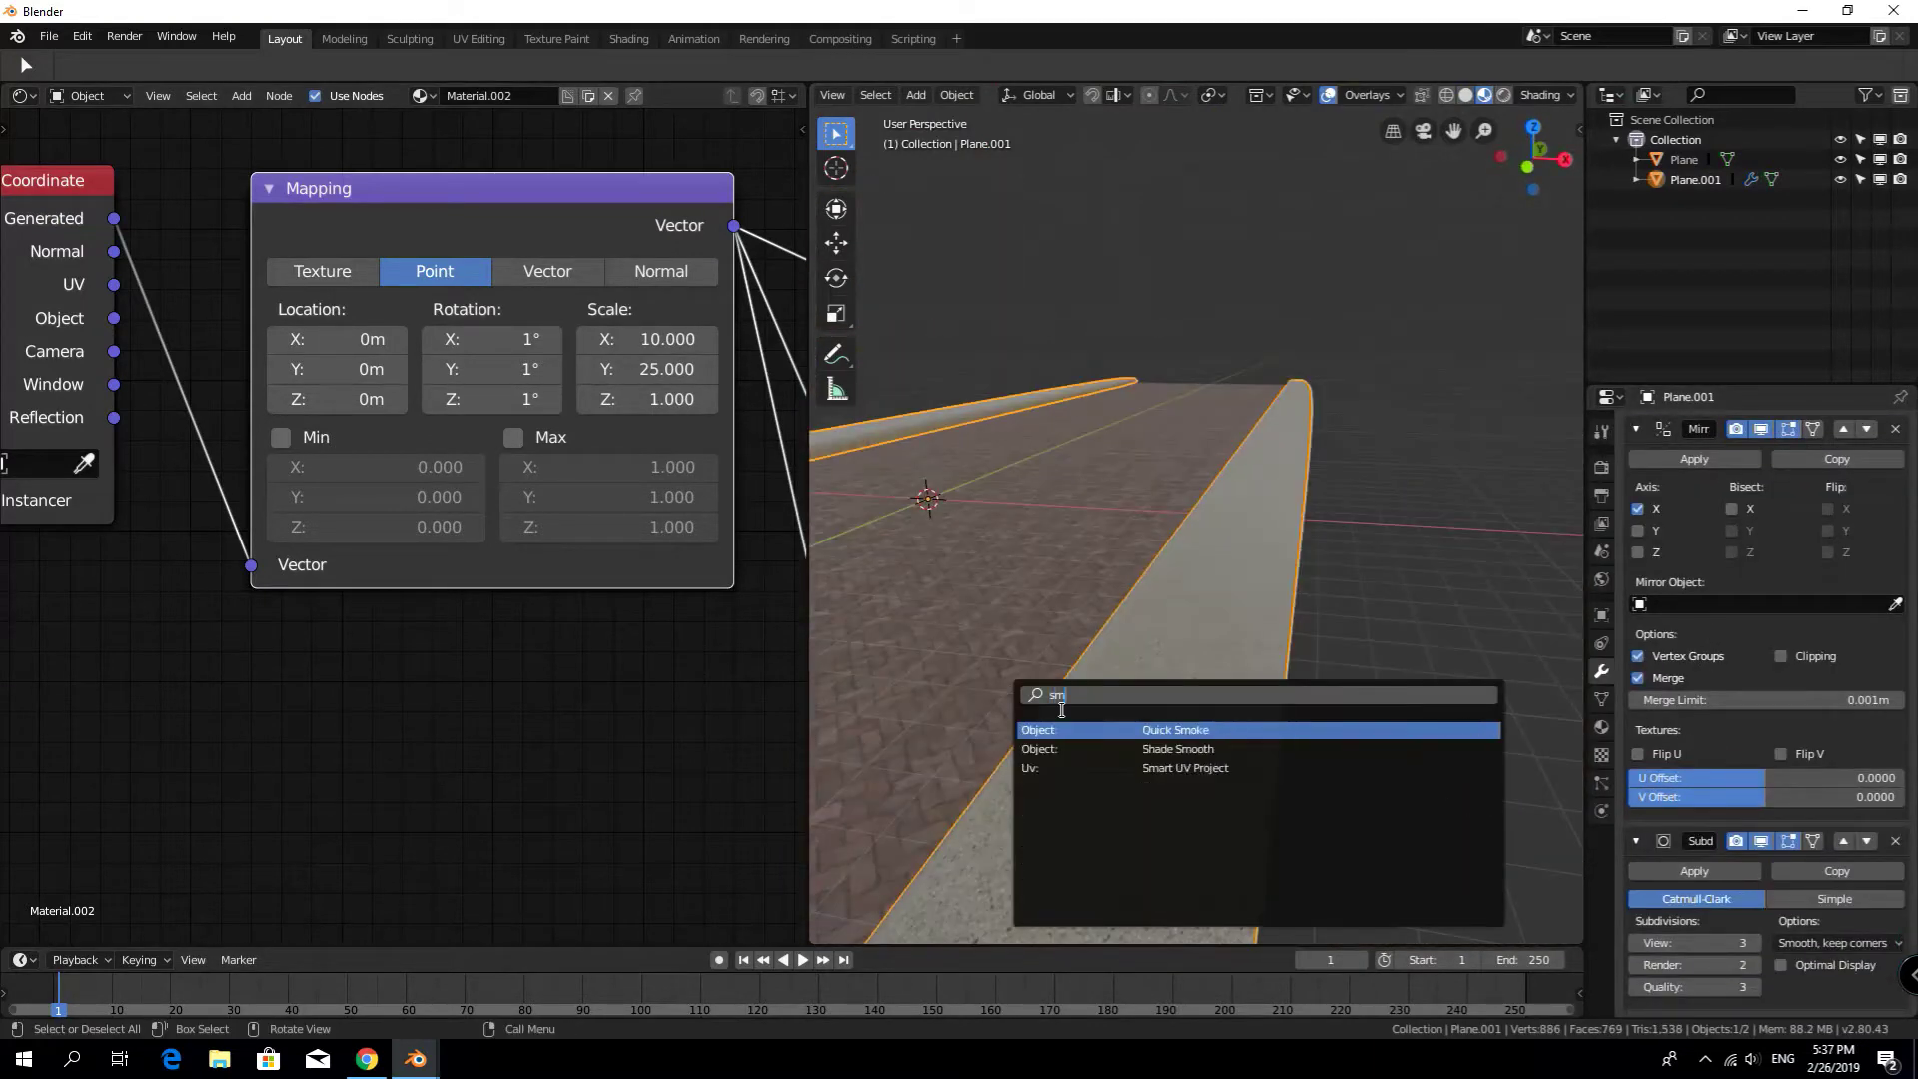
{"action": "left_click", "coordinate": [1148, 749]}
Cut an extra edge loop into the curb, return to Object Mode, and view down the road
{"action": "mouse_move", "coordinate": [1148, 749]}
{"action": "middle_mouse_down"}
{"action": "mouse_move", "coordinate": [1285, 815]}
{"action": "mouse_move", "coordinate": [1111, 703]}
{"action": "mouse_move", "coordinate": [1023, 543]}
{"action": "mouse_move", "coordinate": [1122, 656]}
{"action": "middle_mouse_up"}
{"action": "left_click", "coordinate": [1259, 769]}
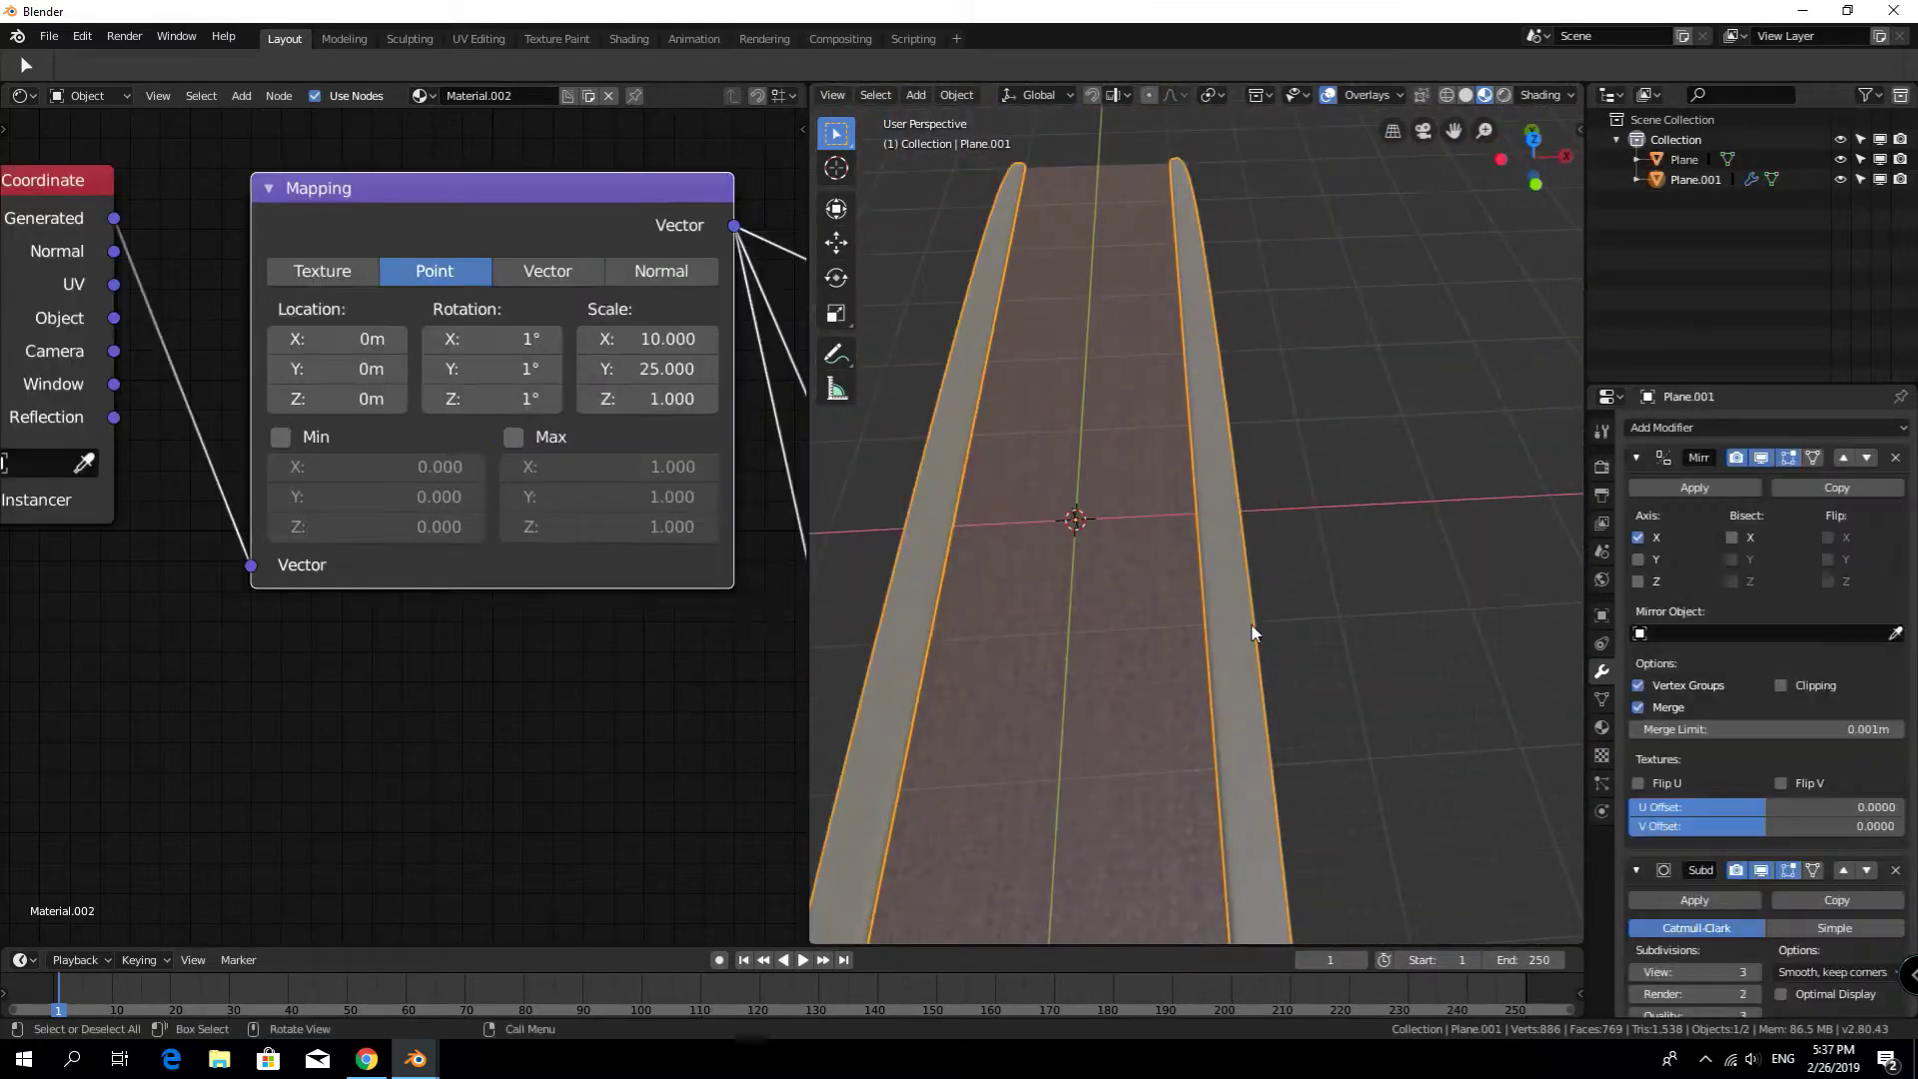
{"action": "middle_click_drag", "start_coordinate": [1186, 576], "coordinate": [1284, 657]}
{"action": "key", "text": "ctrl+r"}
{"action": "key", "text": "Tab"}
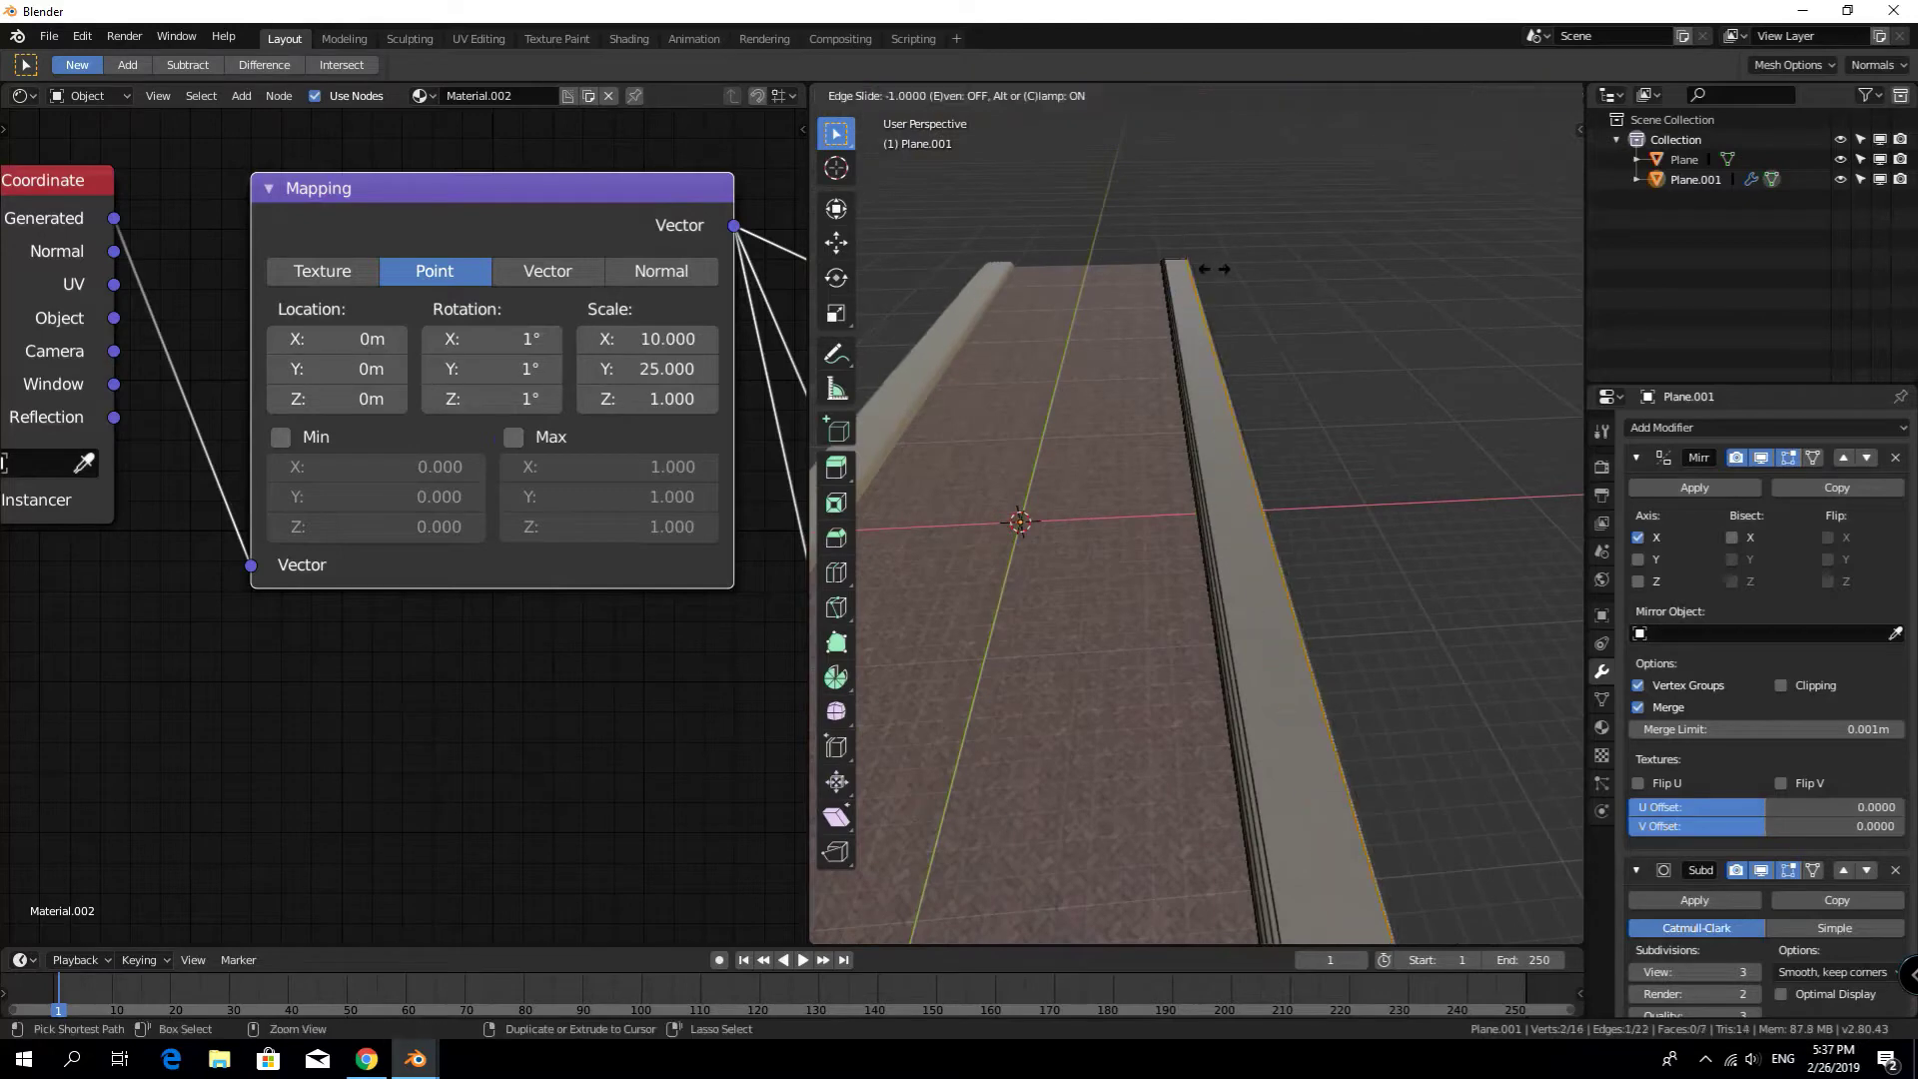
{"action": "scroll", "coordinate": [1165, 518], "scroll_direction": "down", "scroll_amount": 5}
{"action": "middle_click_drag", "start_coordinate": [1142, 501], "coordinate": [1067, 535]}
{"action": "scroll", "coordinate": [1067, 535], "scroll_direction": "up", "scroll_amount": 4}
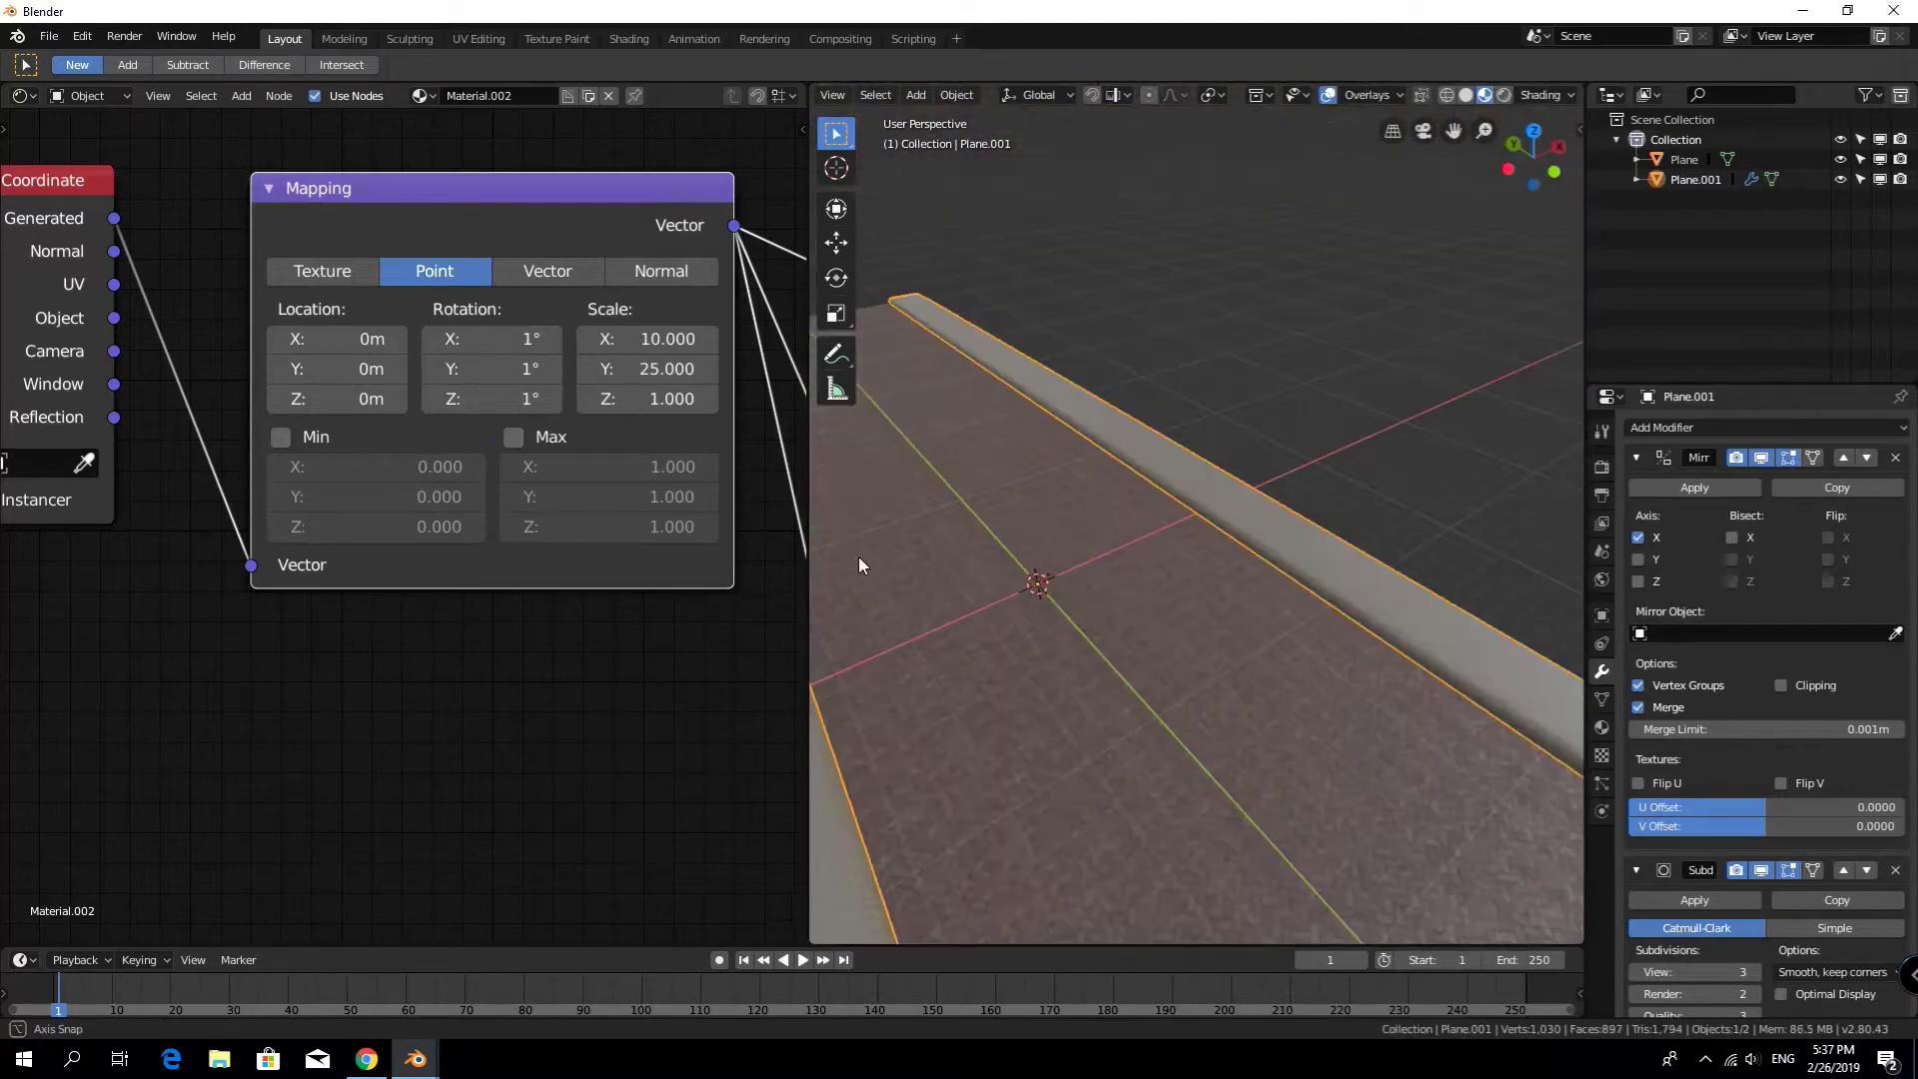
{"action": "scroll", "coordinate": [789, 549], "scroll_direction": "up", "scroll_amount": 2}
{"action": "middle_click_drag", "start_coordinate": [859, 555], "coordinate": [1021, 529]}
{"action": "left_click", "coordinate": [1601, 579]}
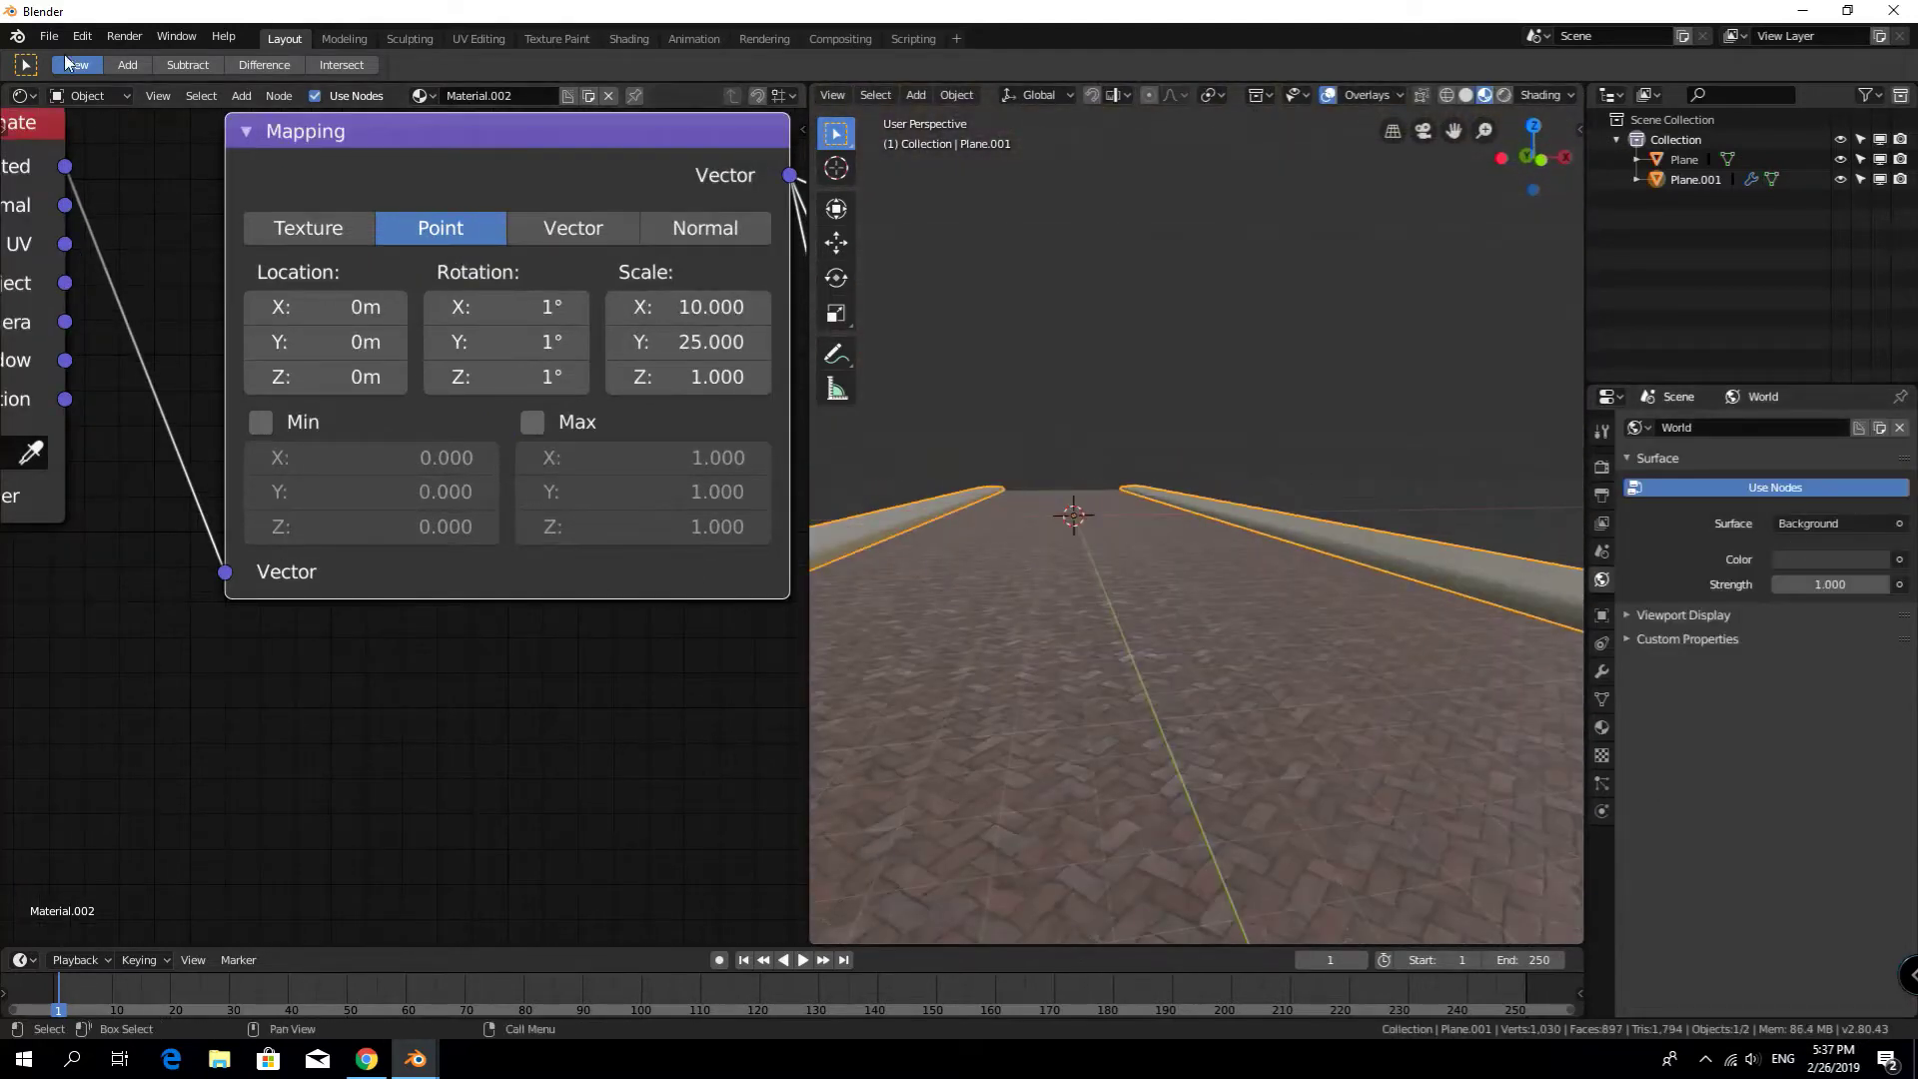
Set the world colour to an Environment Texture using satara_night_4k.hdr
{"action": "left_click", "coordinate": [90, 95]}
{"action": "left_click", "coordinate": [95, 140]}
{"action": "left_click", "coordinate": [1858, 559]}
{"action": "left_click", "coordinate": [1736, 588]}
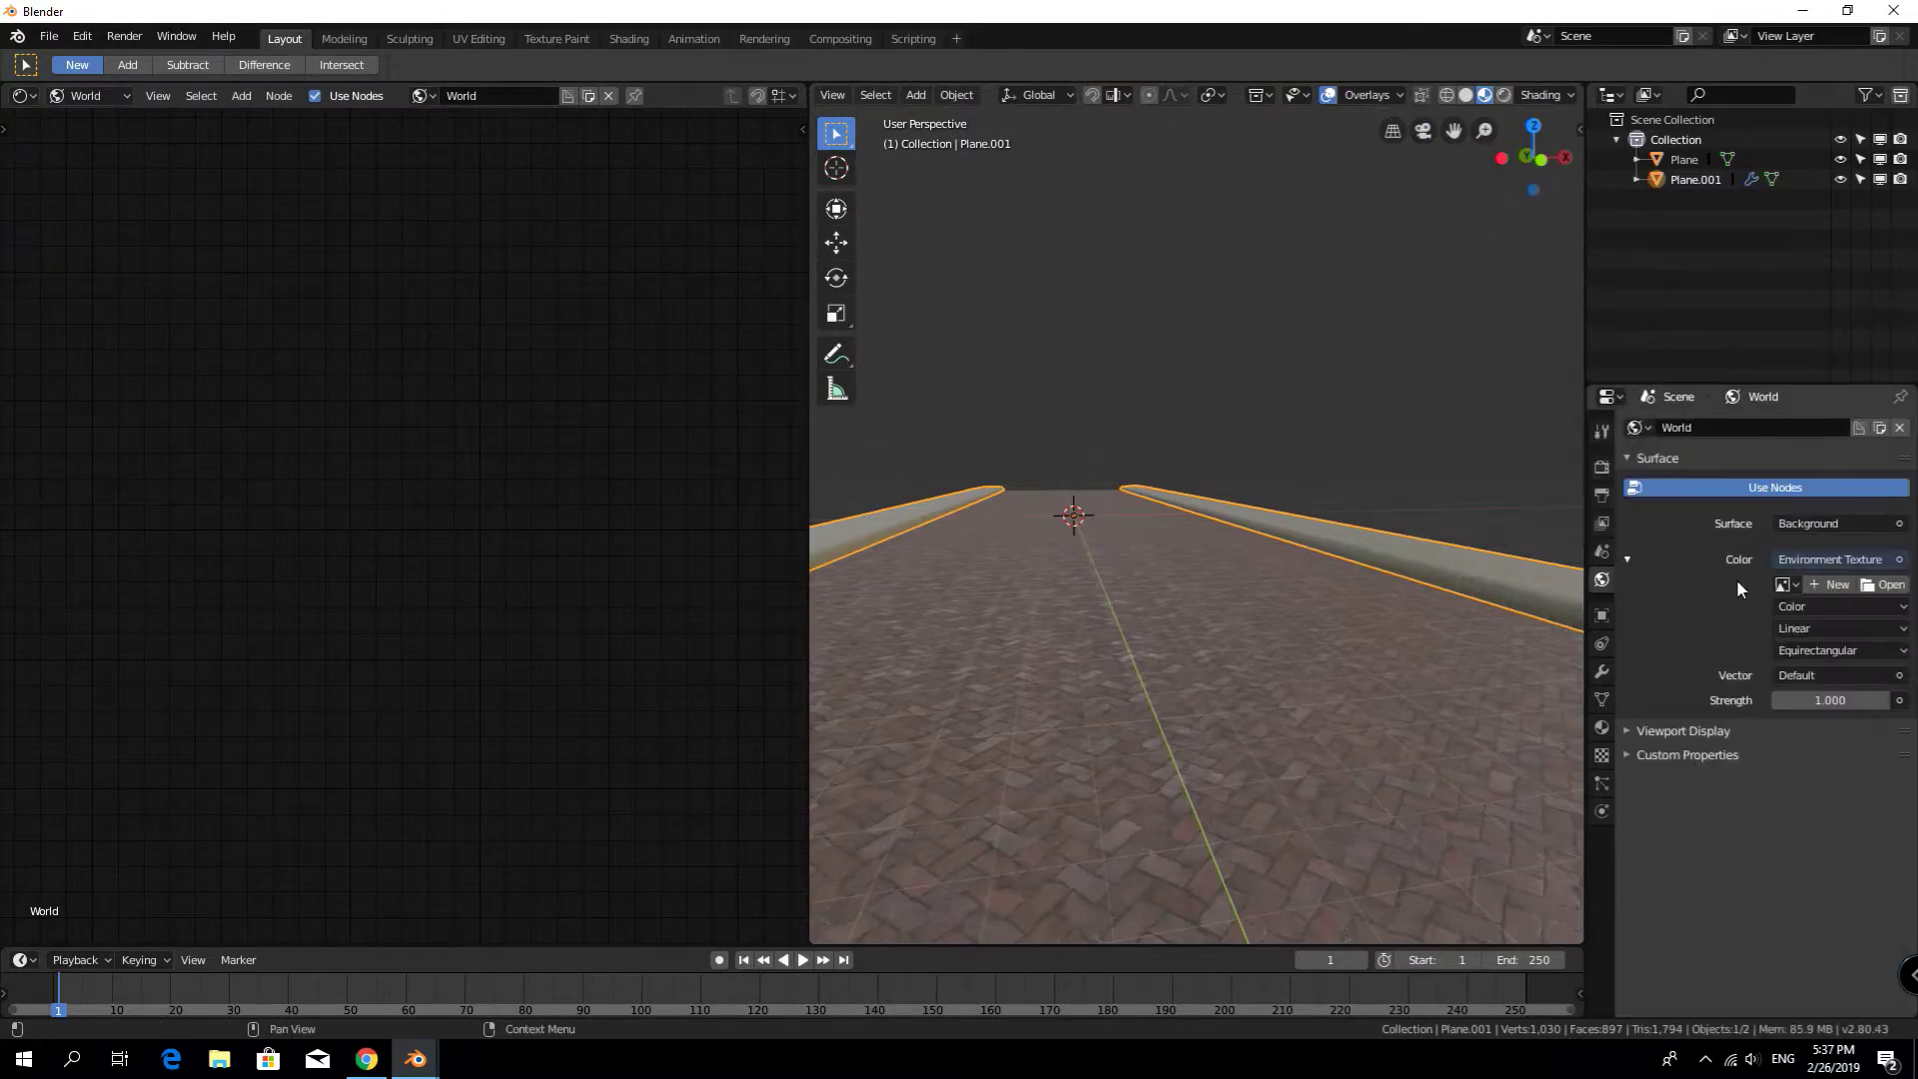
{"action": "left_click", "coordinate": [1884, 584]}
{"action": "left_click", "coordinate": [57, 514]}
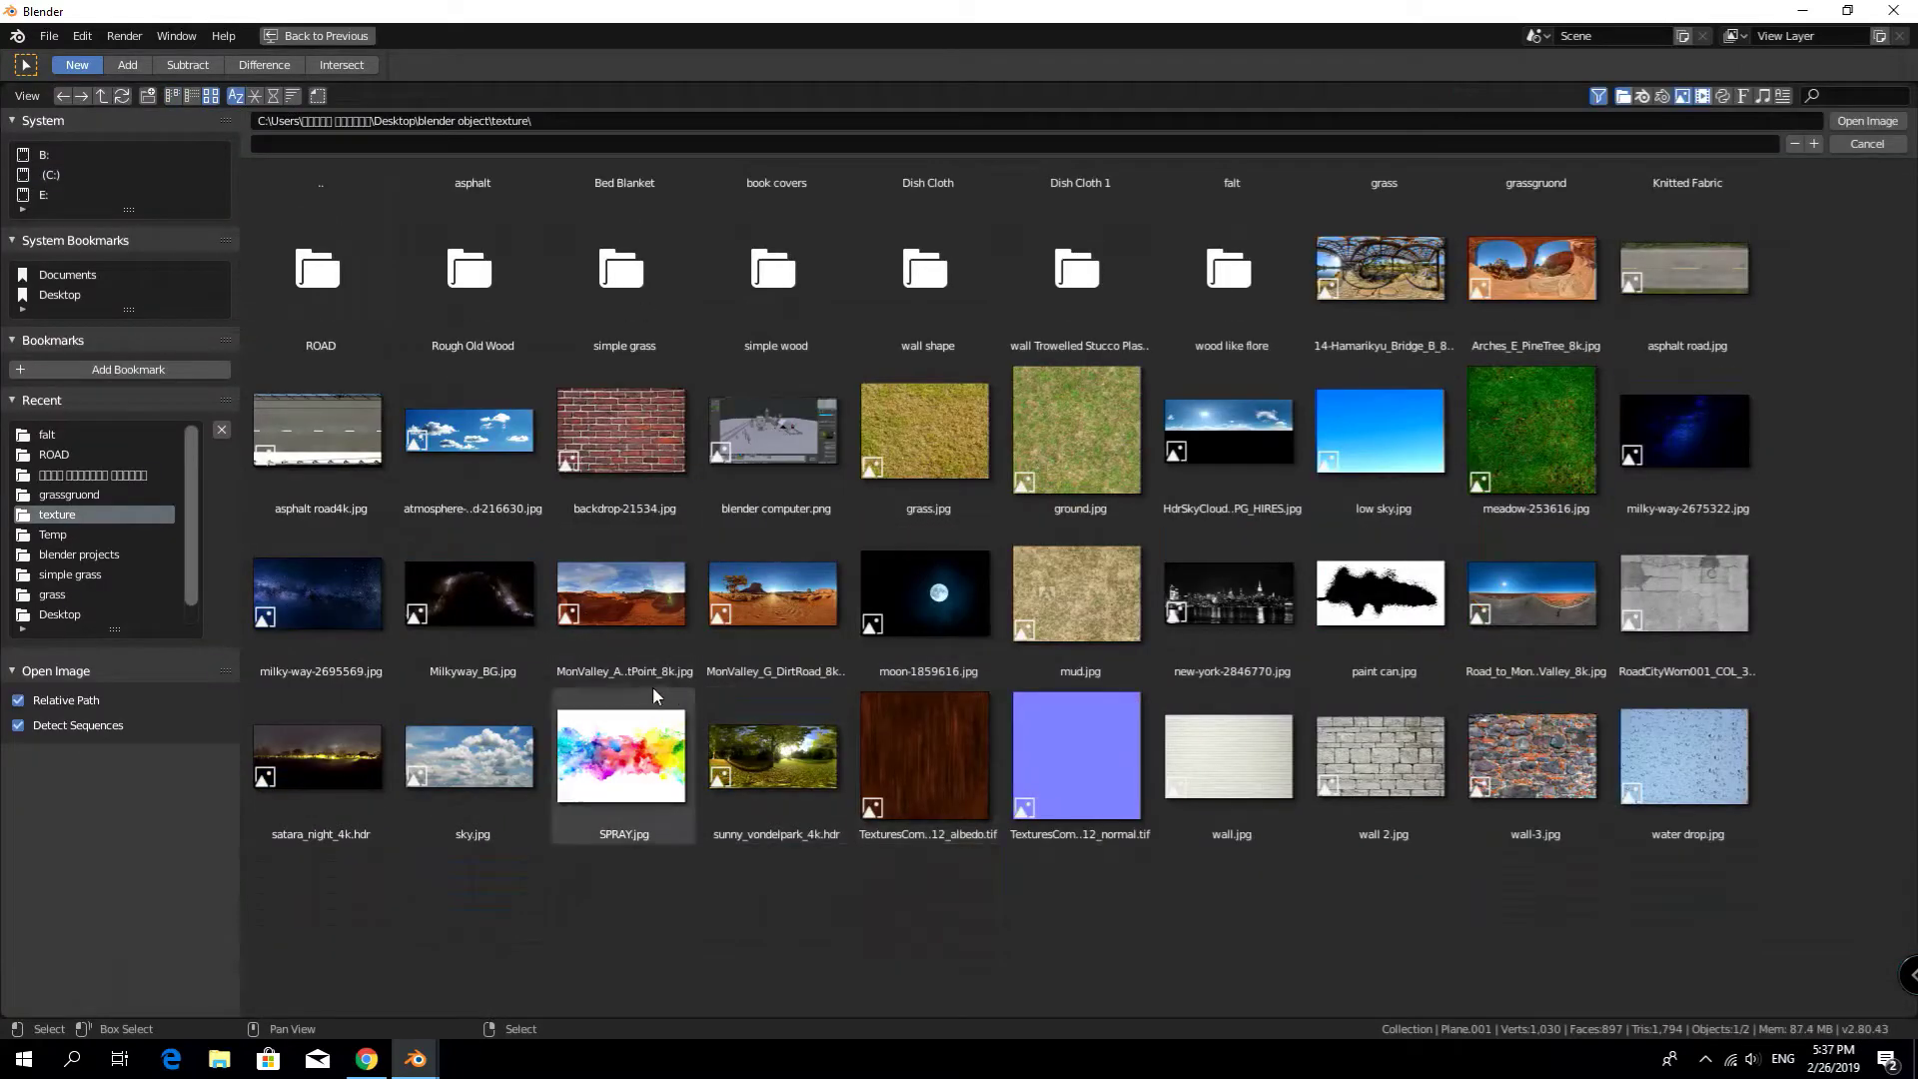
{"action": "double_click", "coordinate": [319, 759]}
Lower the world strength to 0.400 and hide overlays to review the night lighting
{"action": "mouse_move", "coordinate": [1049, 579]}
{"action": "middle_mouse_down"}
{"action": "mouse_move", "coordinate": [1213, 554]}
{"action": "mouse_move", "coordinate": [1200, 542]}
{"action": "mouse_move", "coordinate": [1436, 405]}
{"action": "mouse_move", "coordinate": [1578, 599]}
{"action": "middle_mouse_up"}
{"action": "left_click_drag", "start_coordinate": [1774, 722], "coordinate": [1714, 722]}
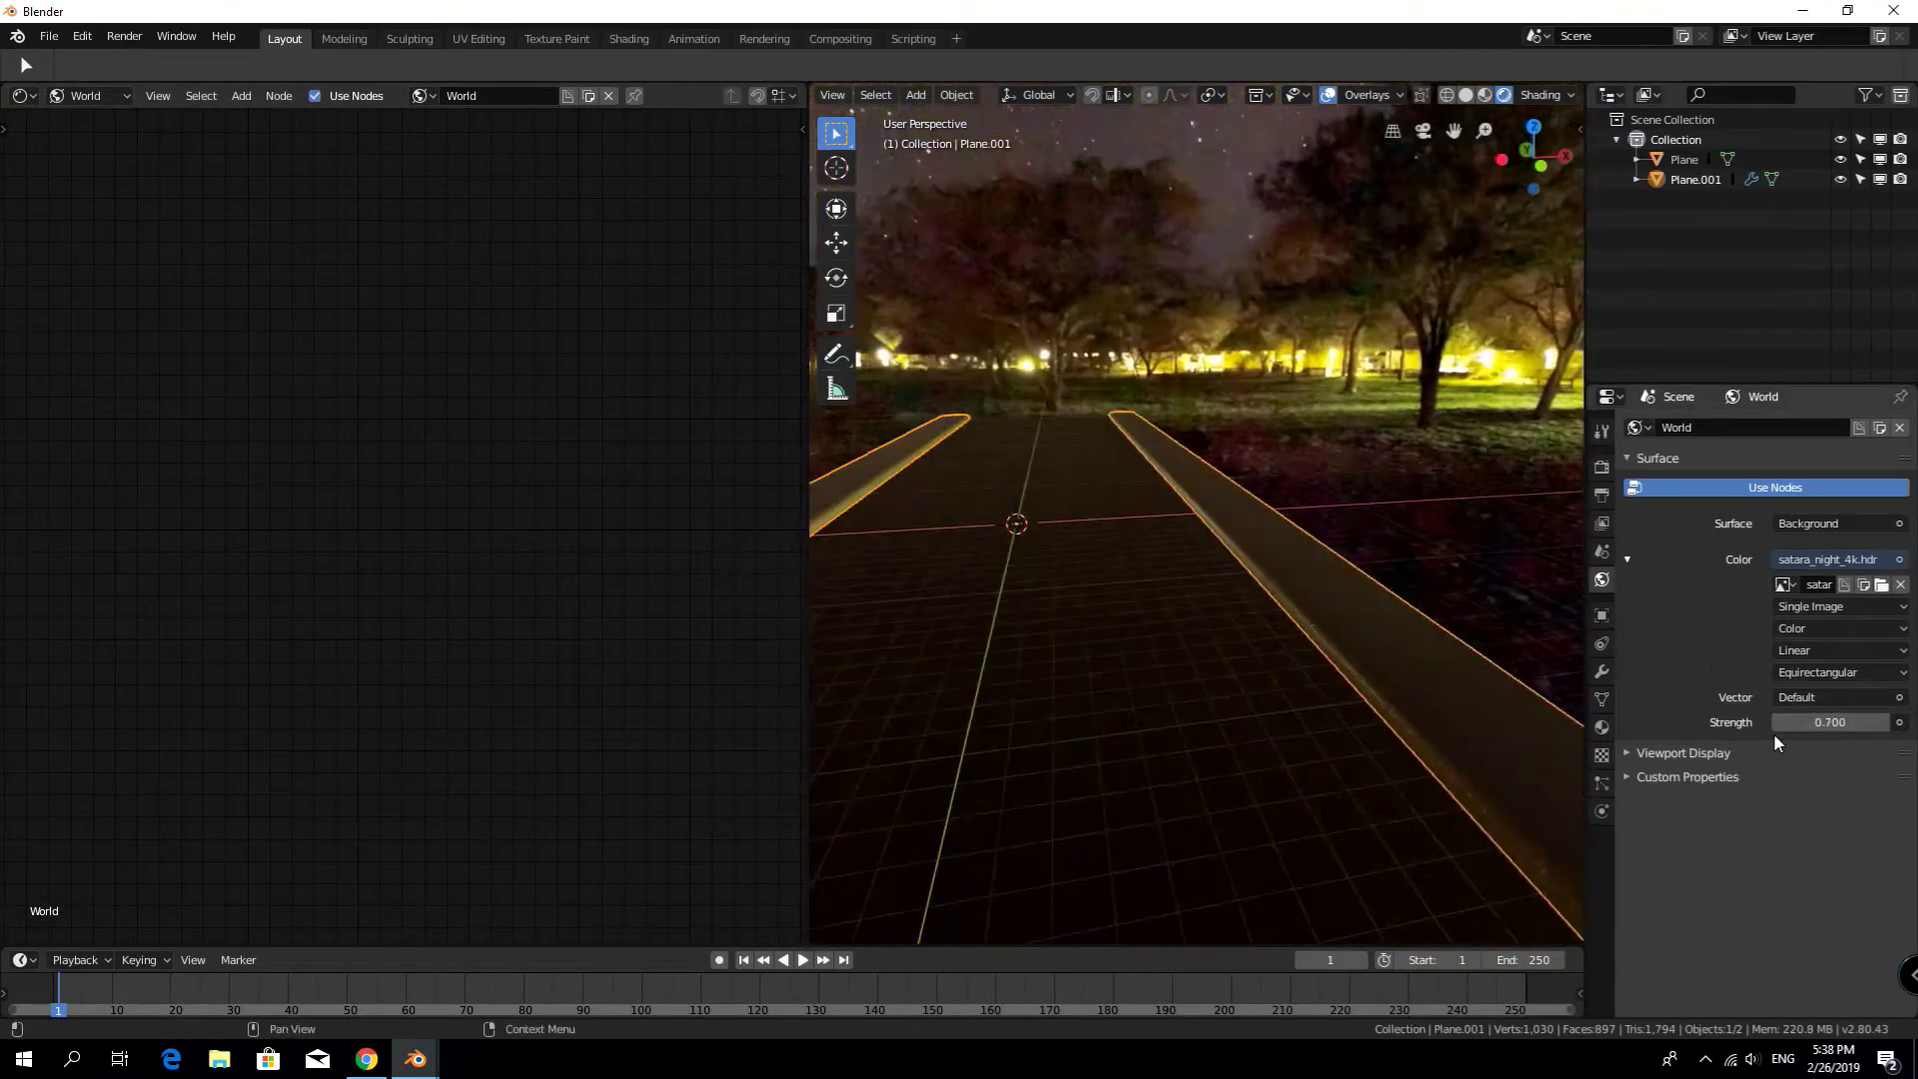
{"action": "mouse_move", "coordinate": [1199, 549]}
{"action": "middle_mouse_down"}
{"action": "mouse_move", "coordinate": [1348, 608]}
{"action": "mouse_move", "coordinate": [1198, 616]}
{"action": "mouse_move", "coordinate": [1172, 512]}
{"action": "mouse_move", "coordinate": [1040, 671]}
{"action": "mouse_move", "coordinate": [1181, 687]}
{"action": "middle_mouse_up"}
{"action": "key", "text": "shift+alt+z"}
{"action": "key", "text": "z"}
{"action": "left_click", "coordinate": [1379, 780]}
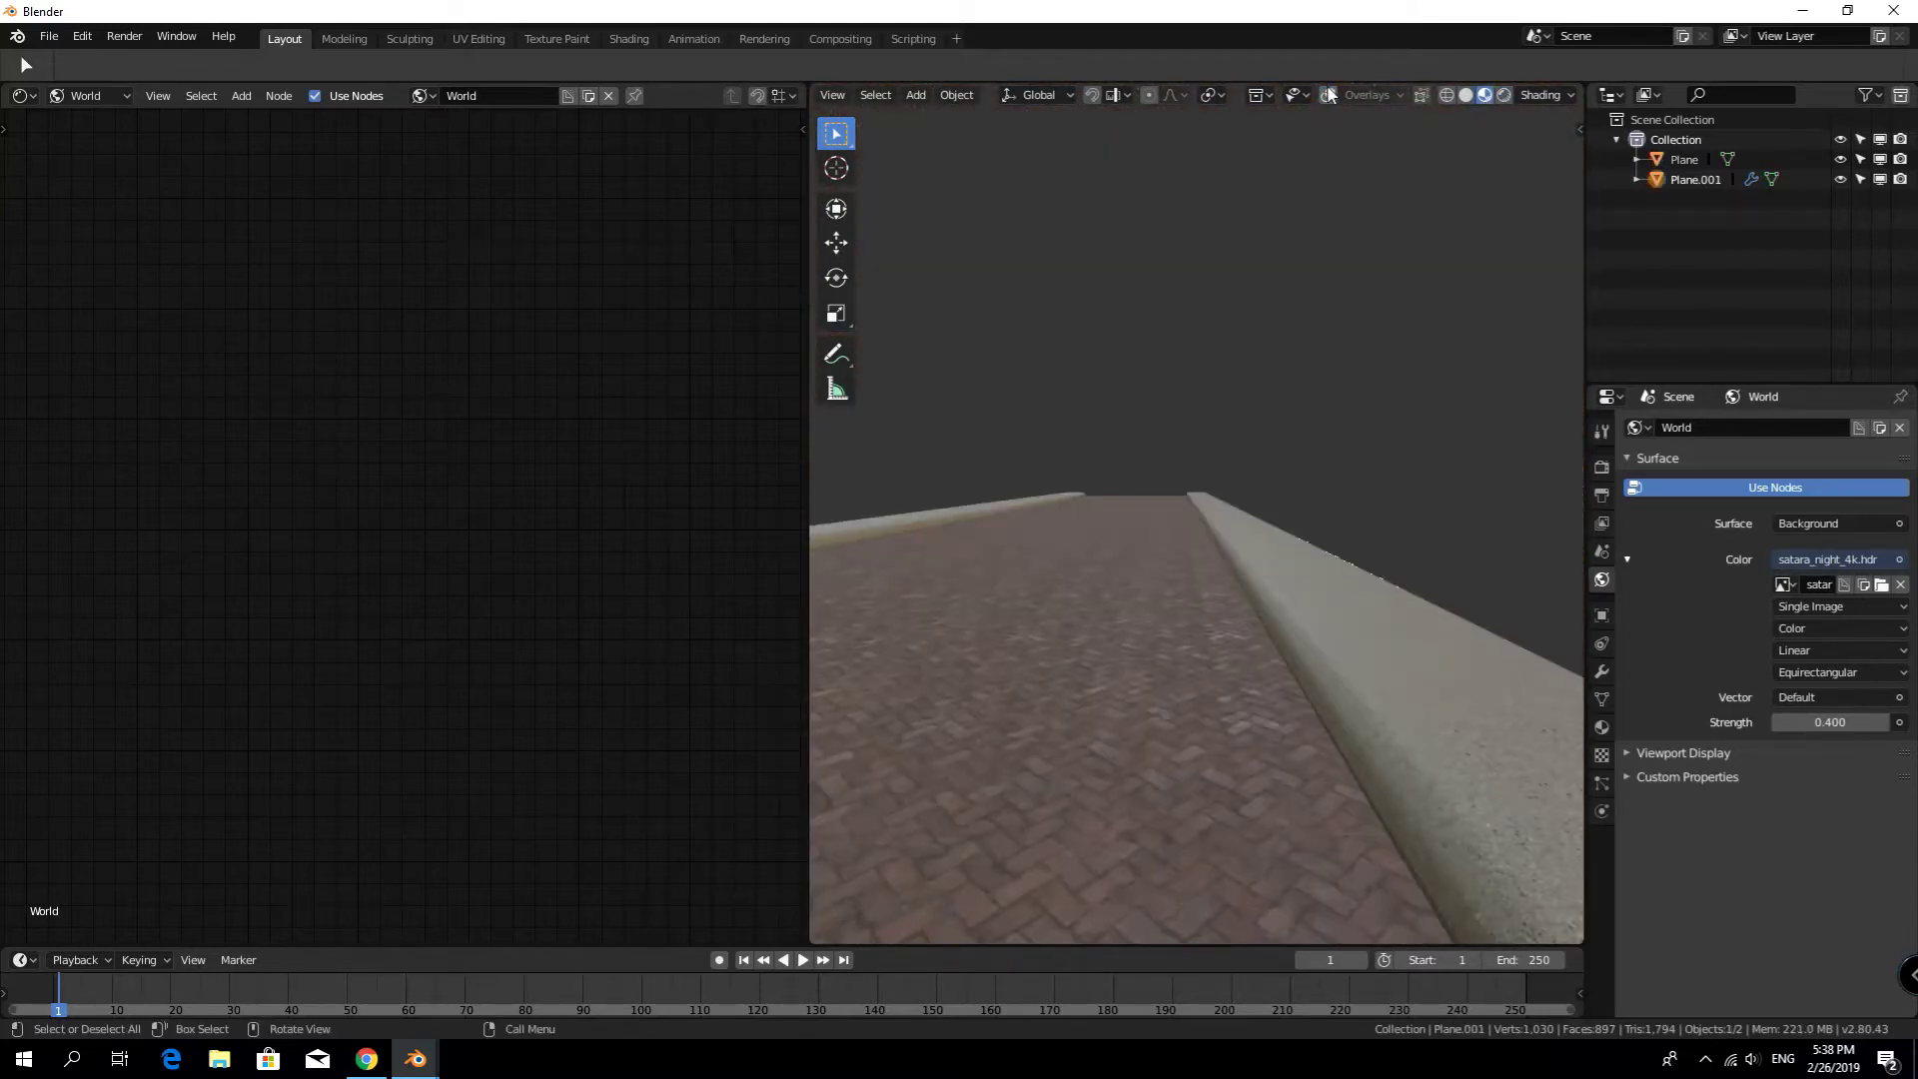
Turn the viewport overlays back on and orbit to a closer low angle on the road
{"action": "left_click", "coordinate": [1328, 94]}
{"action": "scroll", "coordinate": [1414, 667], "scroll_direction": "down", "scroll_amount": 3}
{"action": "left_click", "coordinate": [1414, 667]}
{"action": "key", "text": "g"}
{"action": "key", "text": "Escape"}
{"action": "mouse_move", "coordinate": [1310, 727]}
{"action": "middle_mouse_down"}
{"action": "mouse_move", "coordinate": [1262, 877]}
{"action": "mouse_move", "coordinate": [1220, 843]}
{"action": "middle_mouse_up"}
Add a sliding loop cut along the curb mesh, then return to Object Mode
{"action": "left_click", "coordinate": [1358, 612]}
{"action": "key", "text": "Tab"}
{"action": "scroll", "coordinate": [1358, 617], "scroll_direction": "up", "scroll_amount": 3}
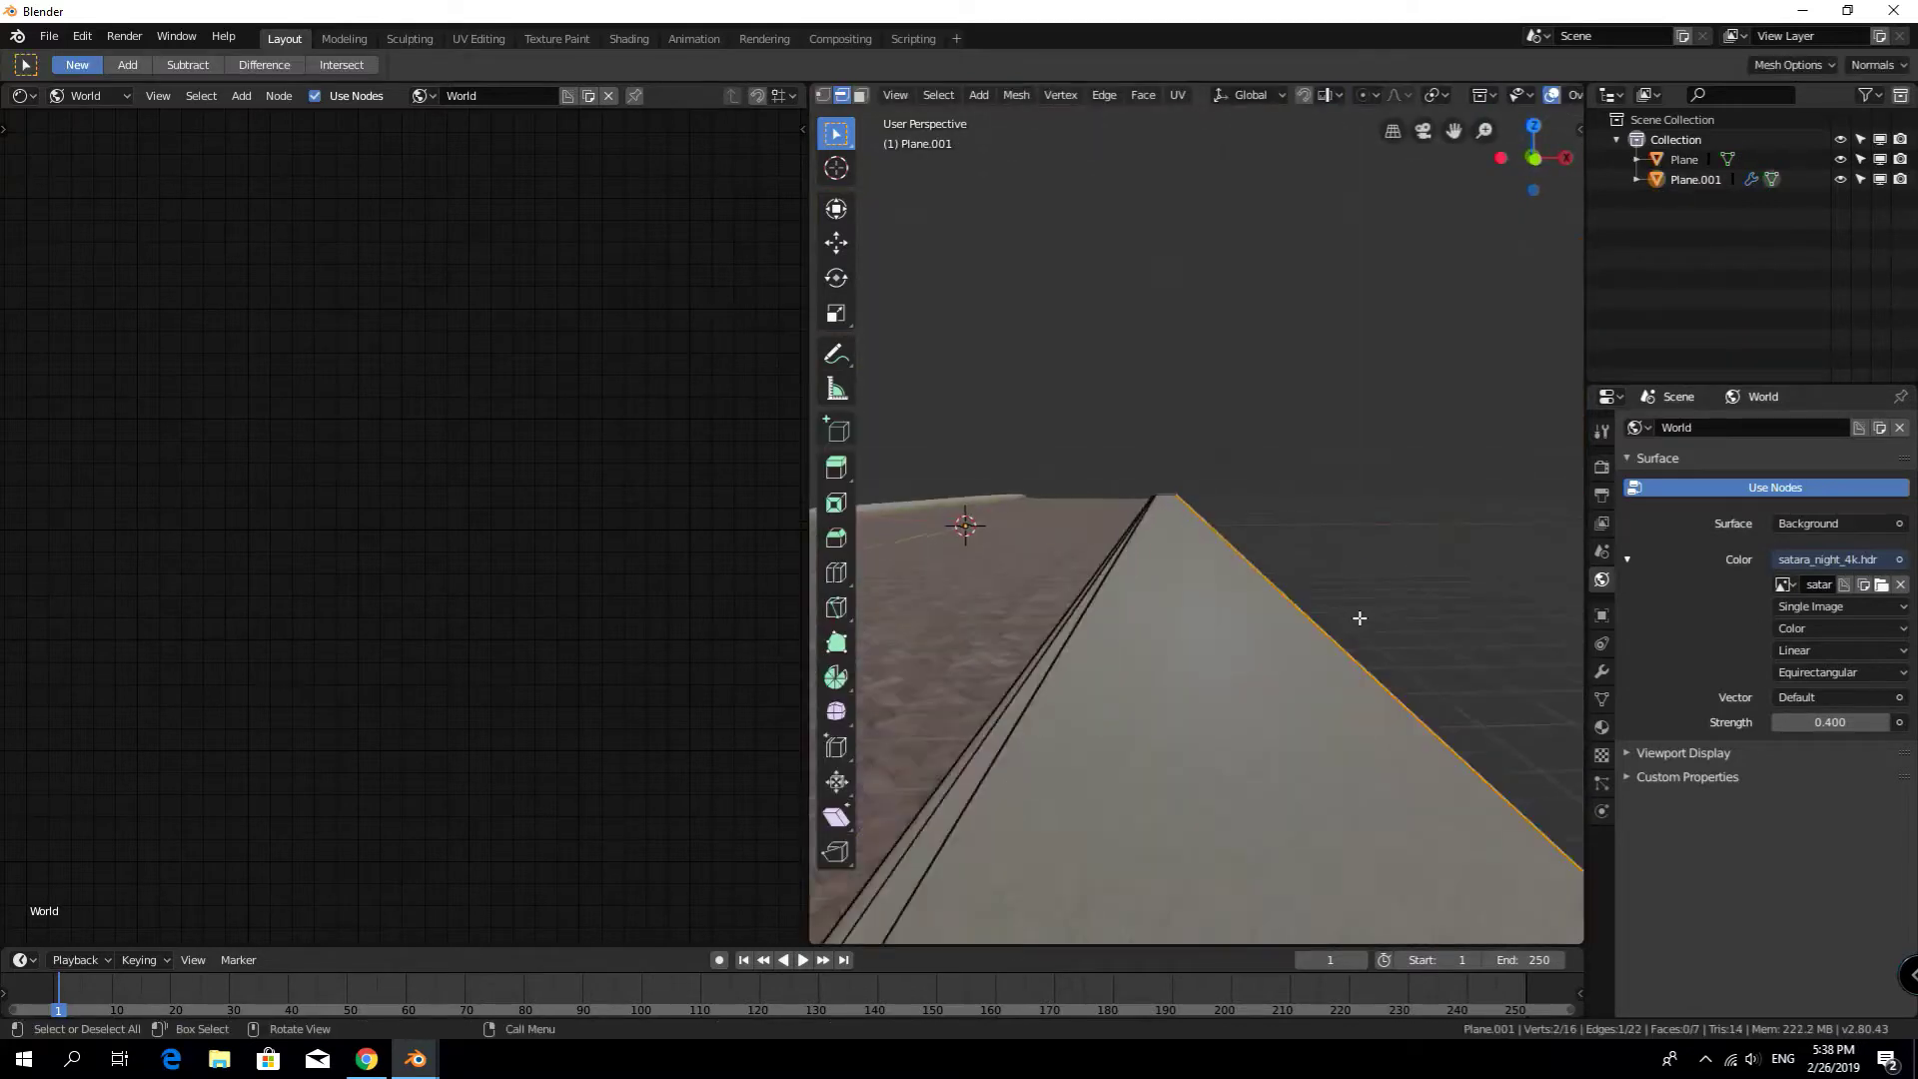
{"action": "scroll", "coordinate": [1359, 617], "scroll_direction": "down", "scroll_amount": 2}
{"action": "mouse_move", "coordinate": [1349, 616]}
{"action": "middle_mouse_down"}
{"action": "mouse_move", "coordinate": [1031, 762]}
{"action": "mouse_move", "coordinate": [1073, 682]}
{"action": "mouse_move", "coordinate": [1198, 693]}
{"action": "mouse_move", "coordinate": [1345, 594]}
{"action": "middle_mouse_up"}
{"action": "scroll", "coordinate": [1032, 762], "scroll_direction": "down", "scroll_amount": 4}
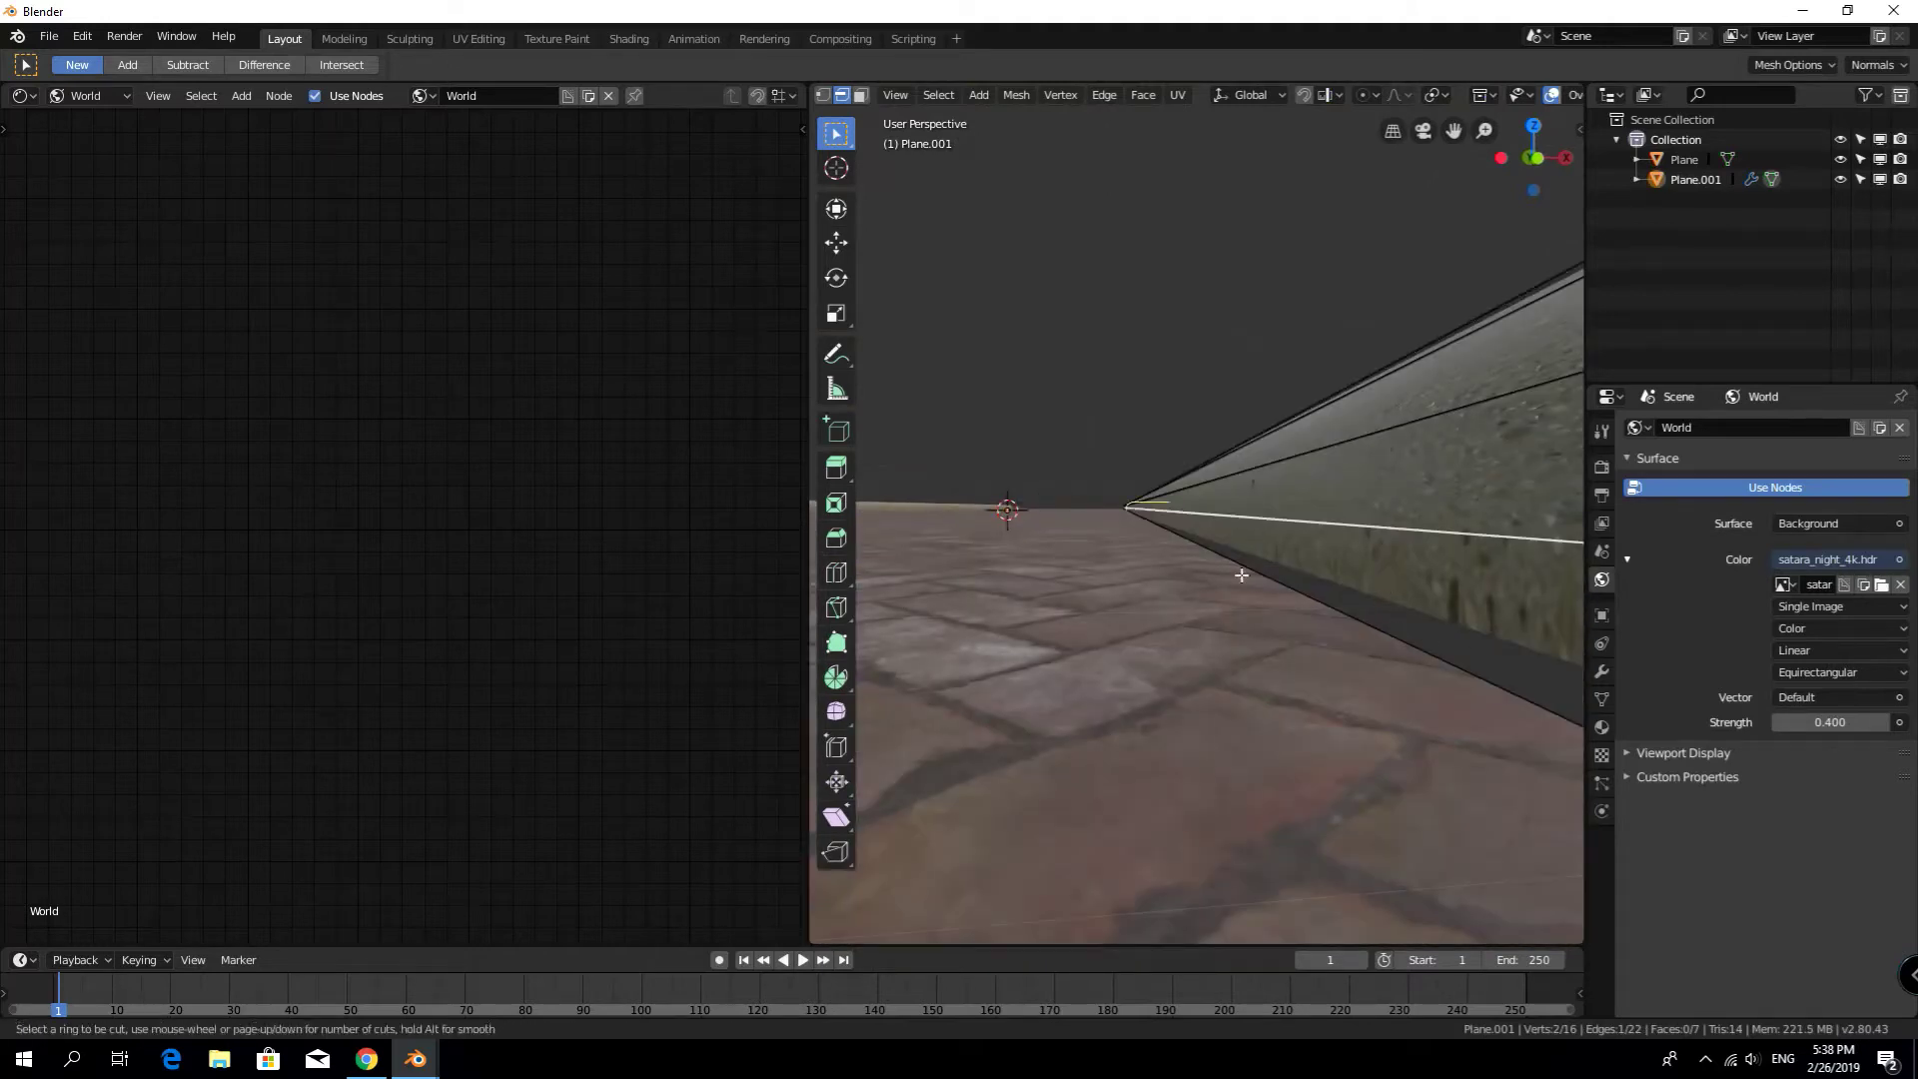
{"action": "scroll", "coordinate": [1140, 511], "scroll_direction": "down", "scroll_amount": 5}
{"action": "middle_click_drag", "start_coordinate": [1141, 510], "coordinate": [1303, 652]}
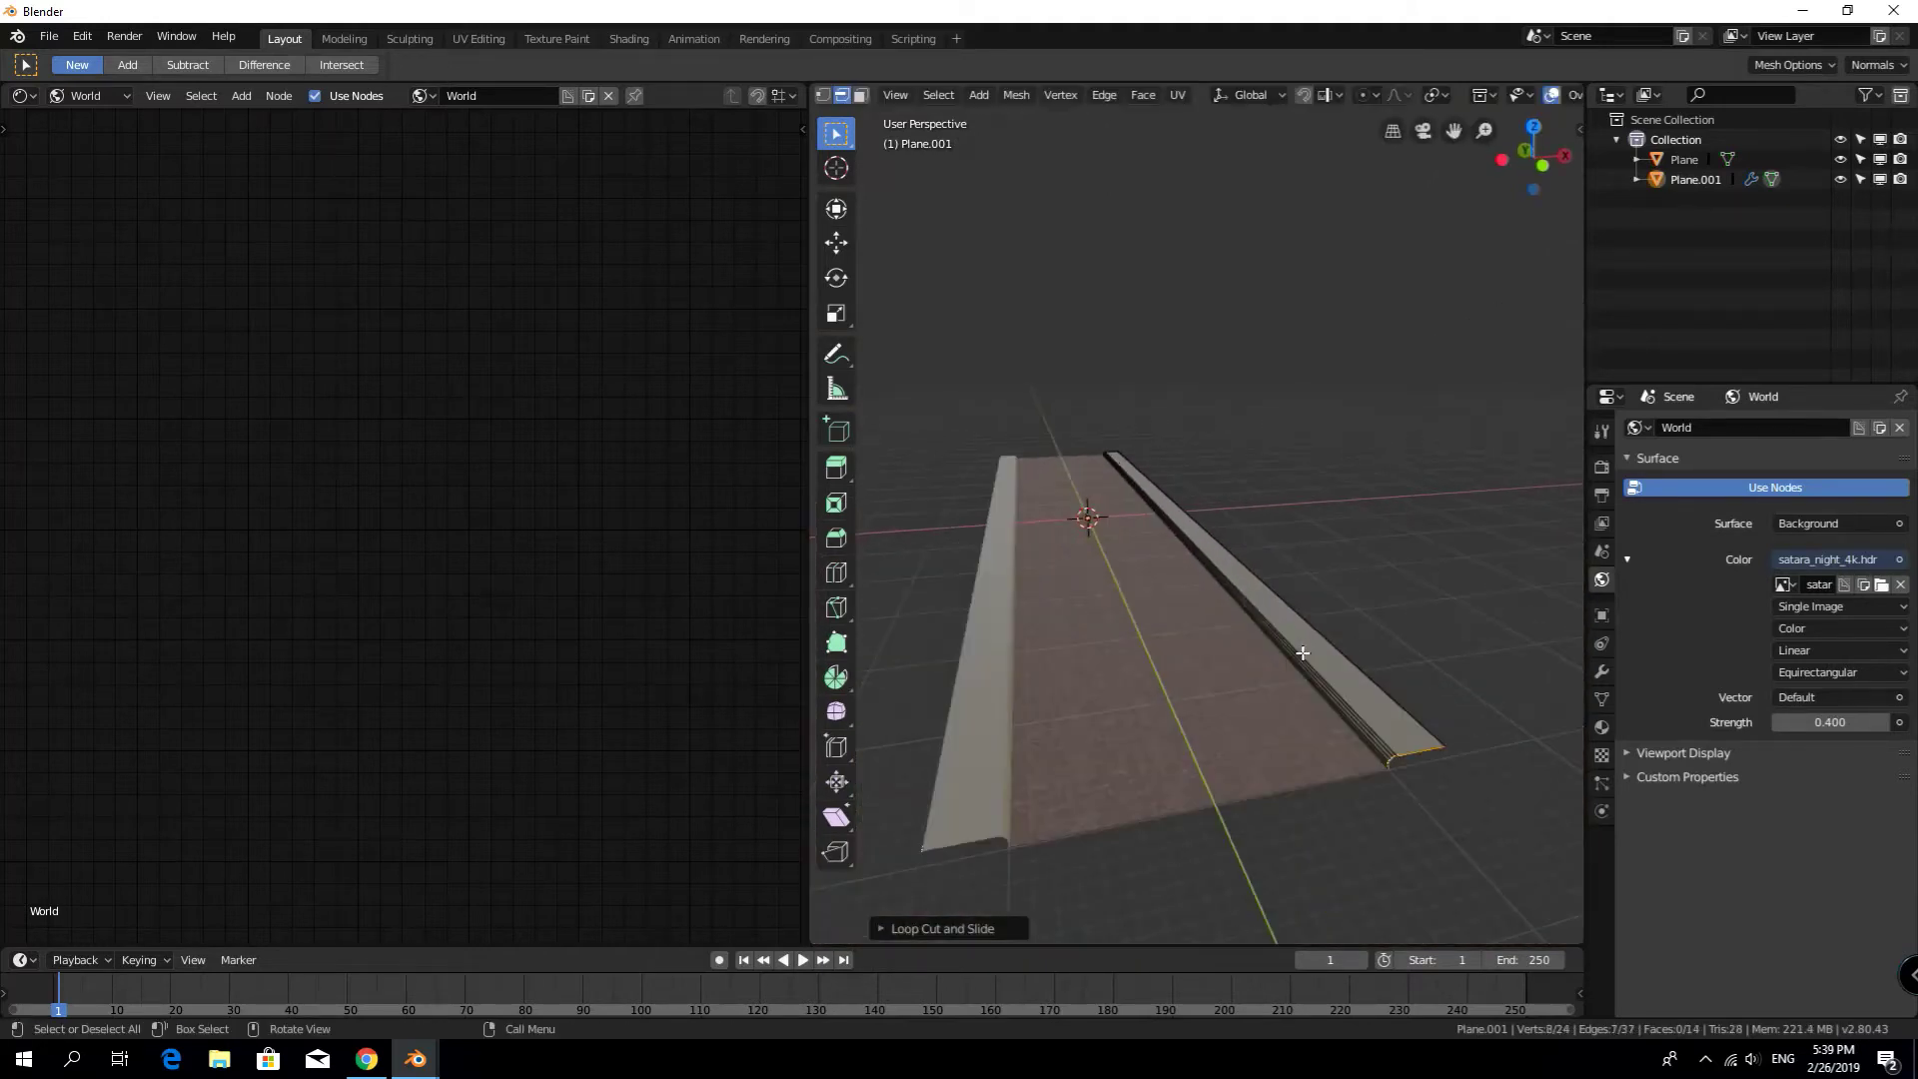
{"action": "key", "text": "Tab"}
{"action": "scroll", "coordinate": [1266, 734], "scroll_direction": "up", "scroll_amount": 4}
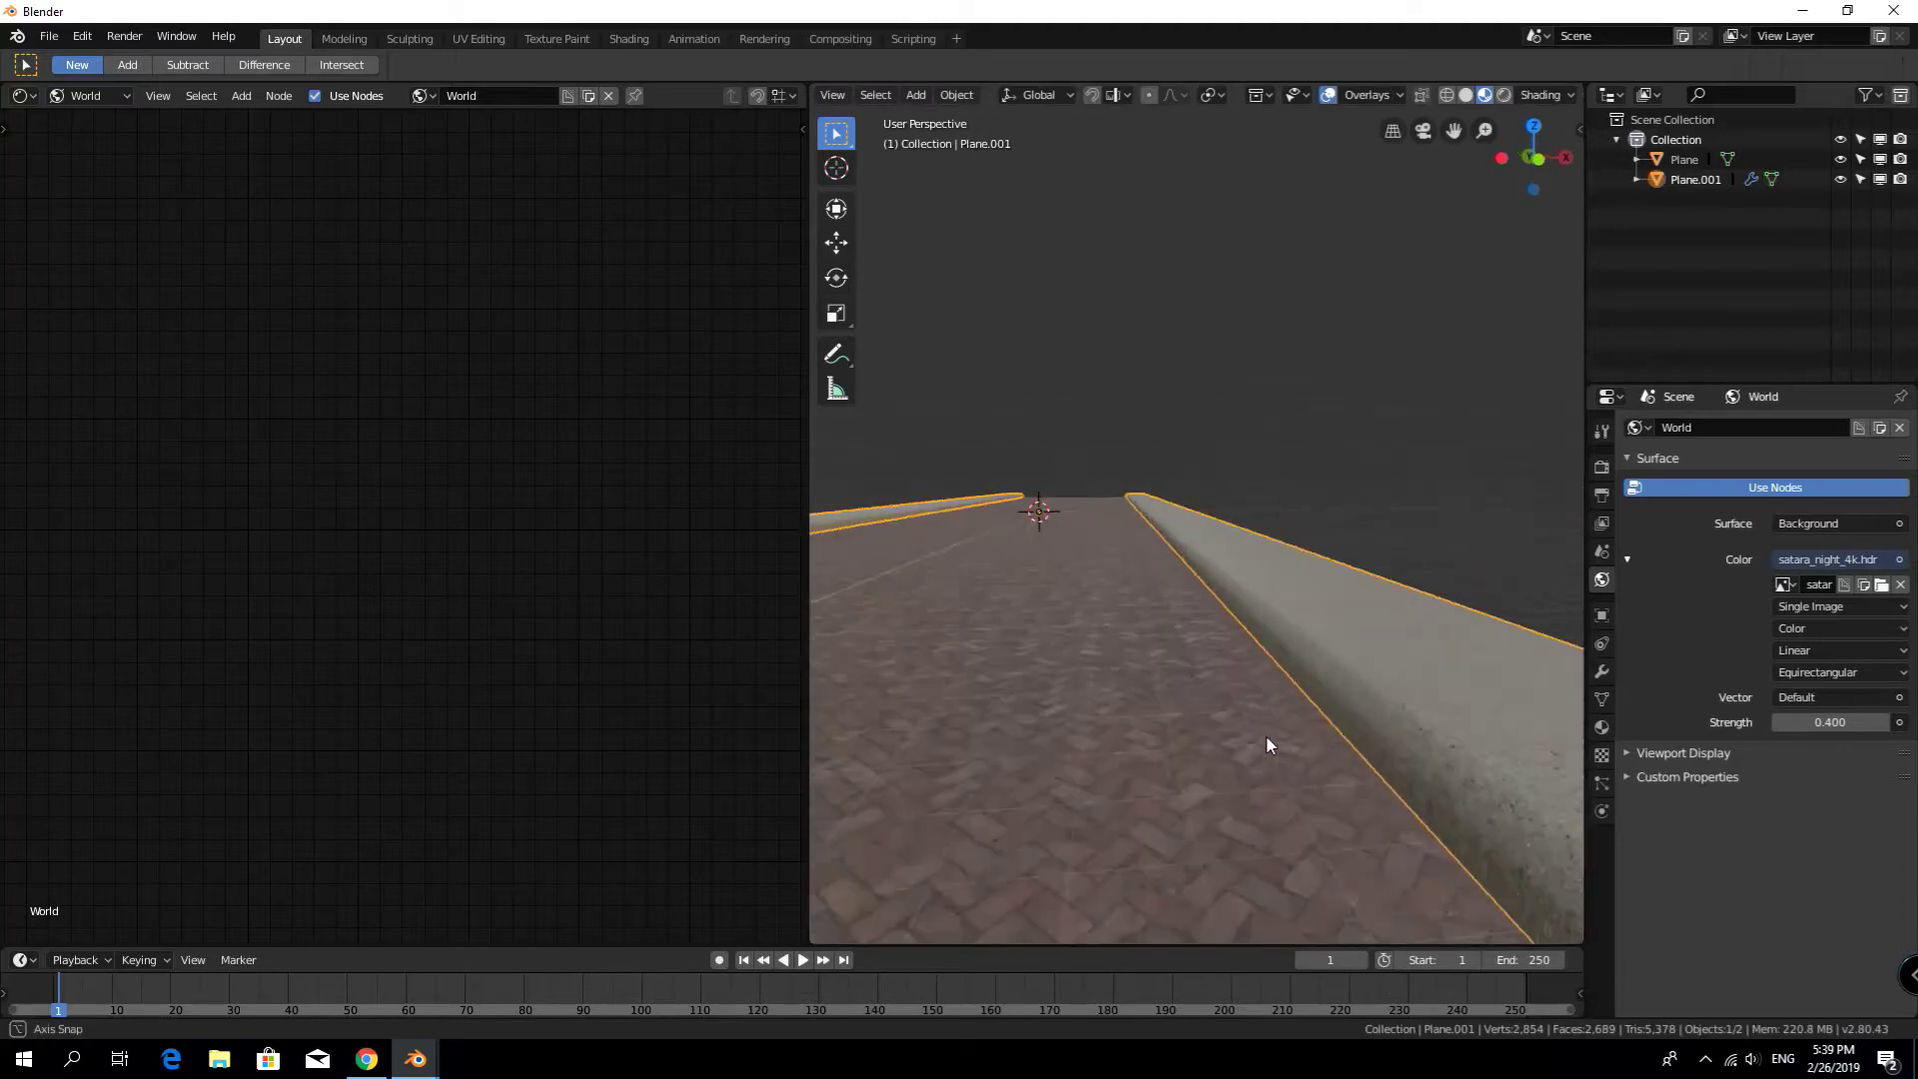
{"action": "middle_click_drag", "start_coordinate": [1266, 734], "coordinate": [1284, 782]}
Merge the node editor area into the 3D viewport so the viewport fills the left side
{"action": "middle_click_drag", "start_coordinate": [1198, 699], "coordinate": [999, 350]}
{"action": "left_click_drag", "start_coordinate": [804, 113], "coordinate": [665, 121]}
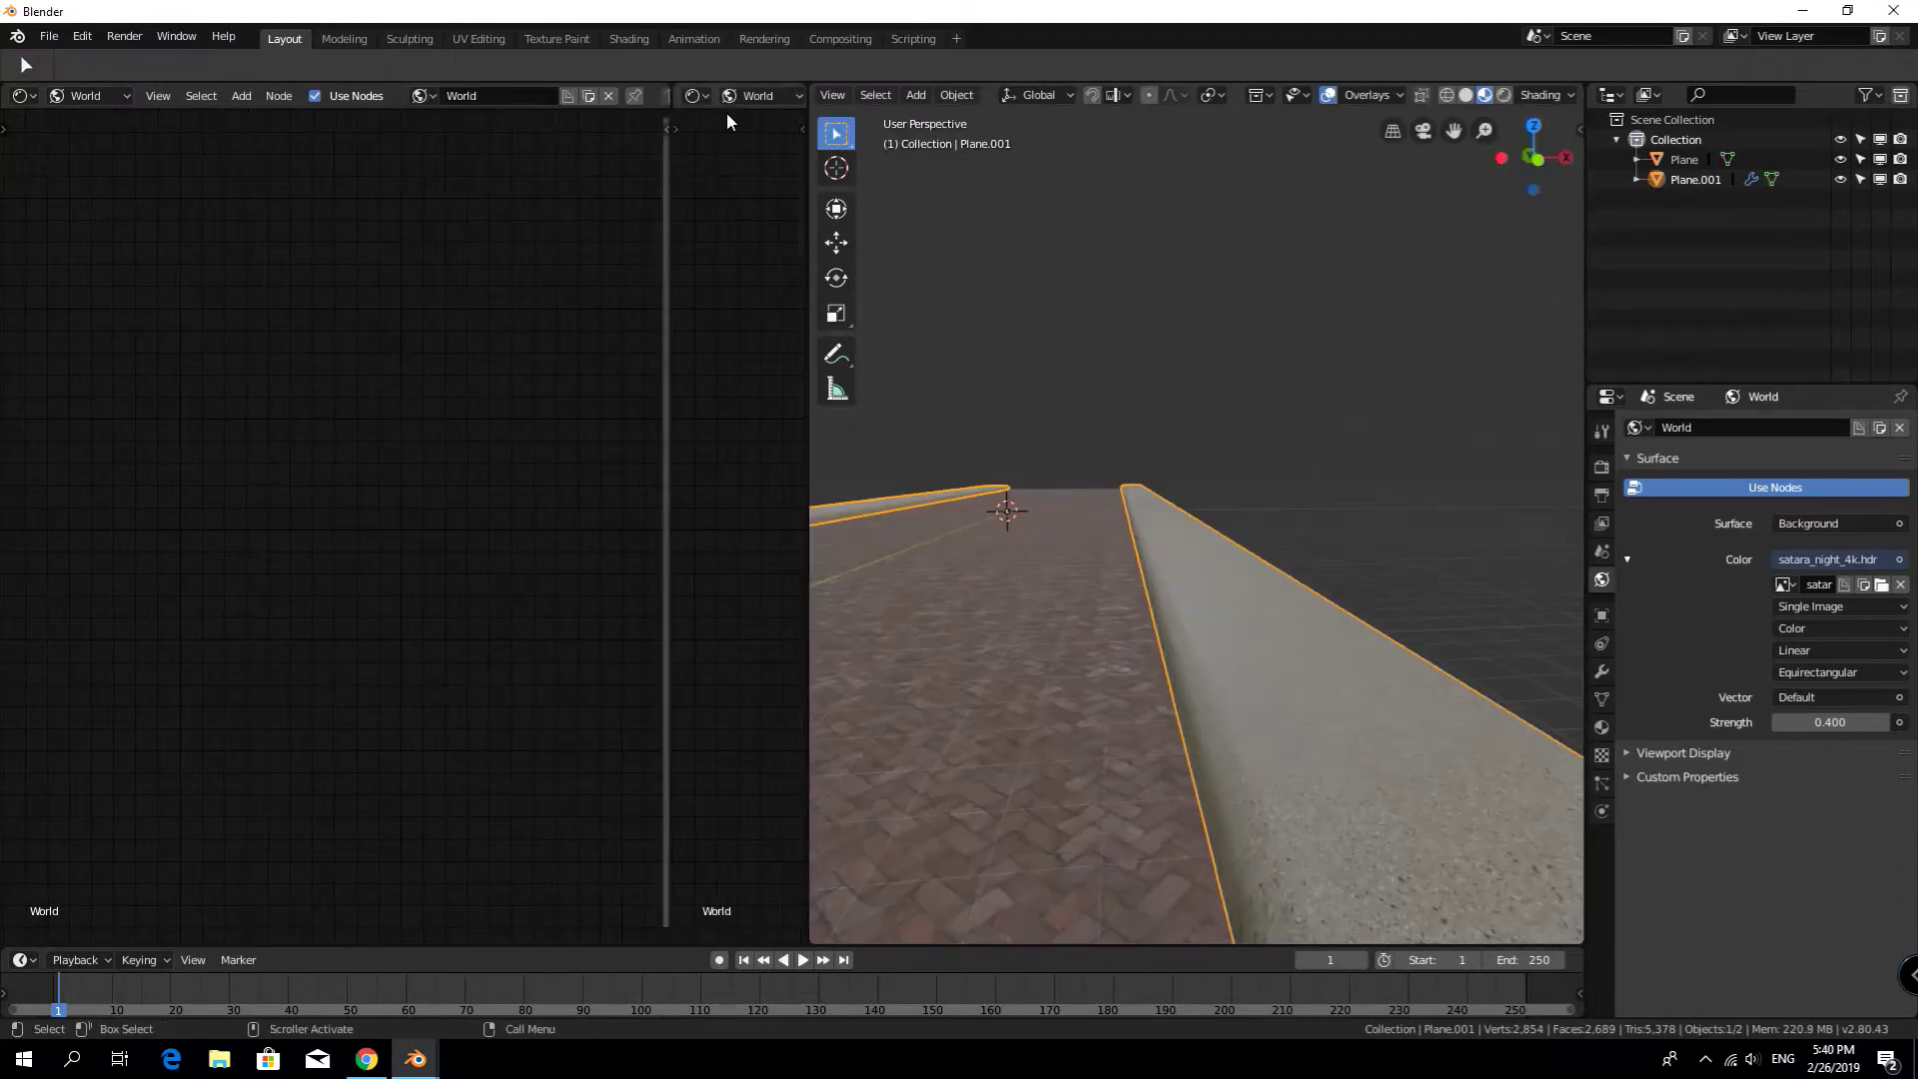
{"action": "right_click", "coordinate": [1701, 964]}
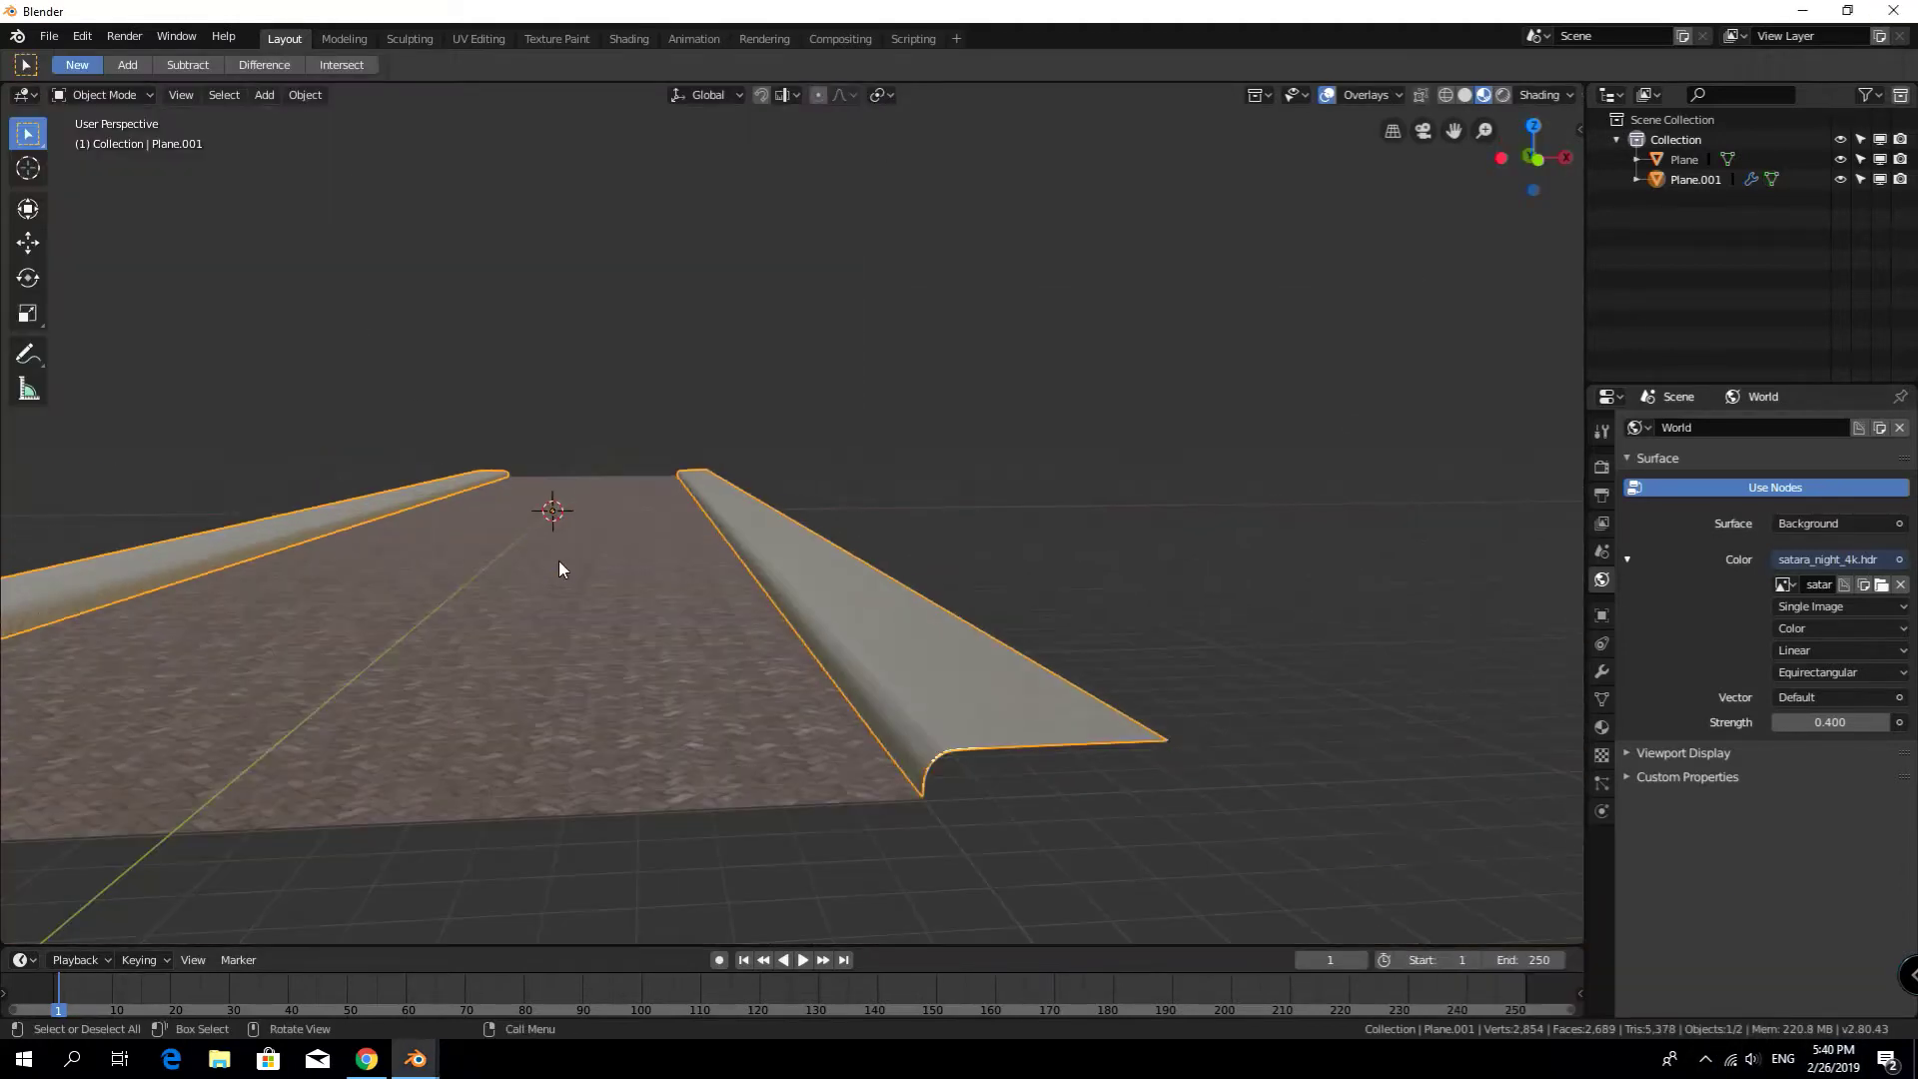
{"action": "mouse_move", "coordinate": [559, 560]}
{"action": "middle_mouse_down"}
{"action": "mouse_move", "coordinate": [752, 645]}
{"action": "mouse_move", "coordinate": [781, 567]}
{"action": "middle_mouse_up"}
Split off a narrow left area as a Shader Editor with its sidebar hidden
{"action": "left_click", "coordinate": [781, 567]}
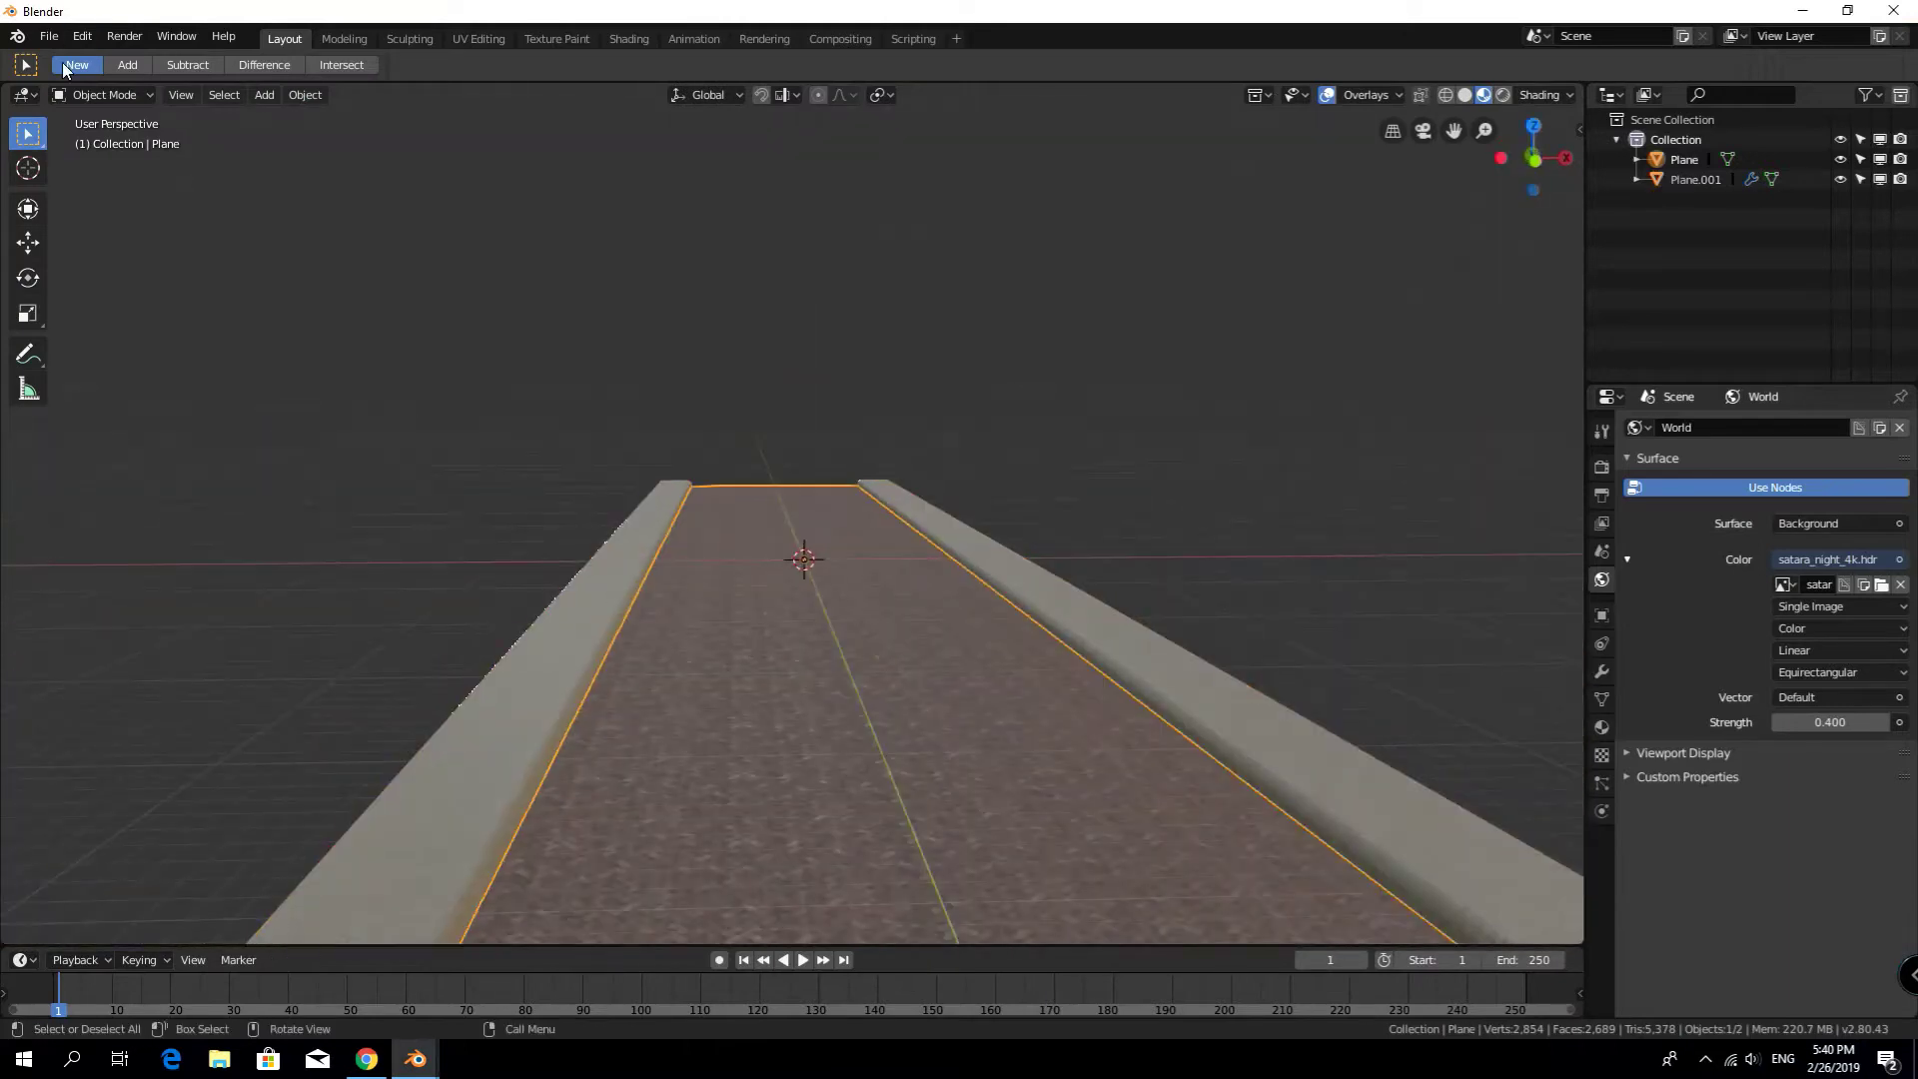
{"action": "left_click_drag", "start_coordinate": [62, 88], "coordinate": [287, 204]}
{"action": "left_click", "coordinate": [22, 100]}
{"action": "left_click", "coordinate": [70, 184]}
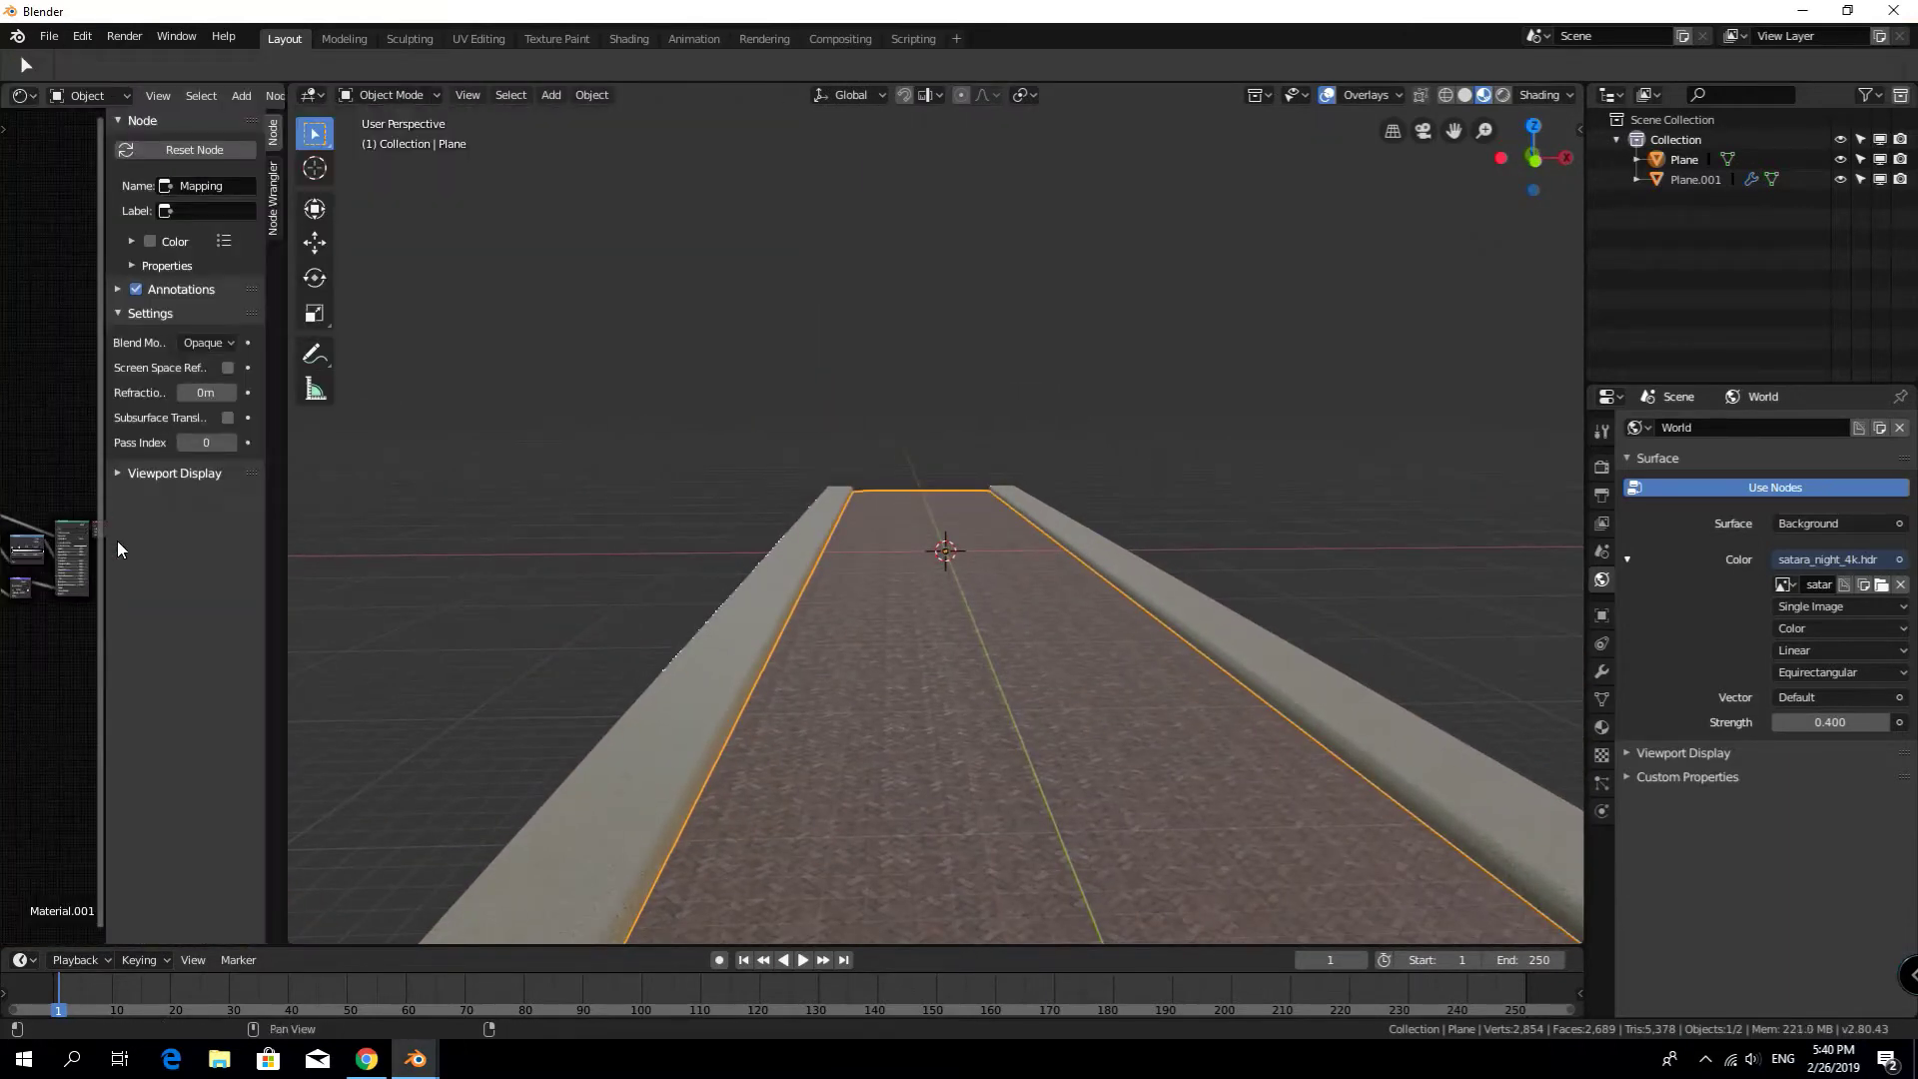
{"action": "key", "text": "n"}
{"action": "scroll", "coordinate": [150, 544], "scroll_direction": "up", "scroll_amount": 3}
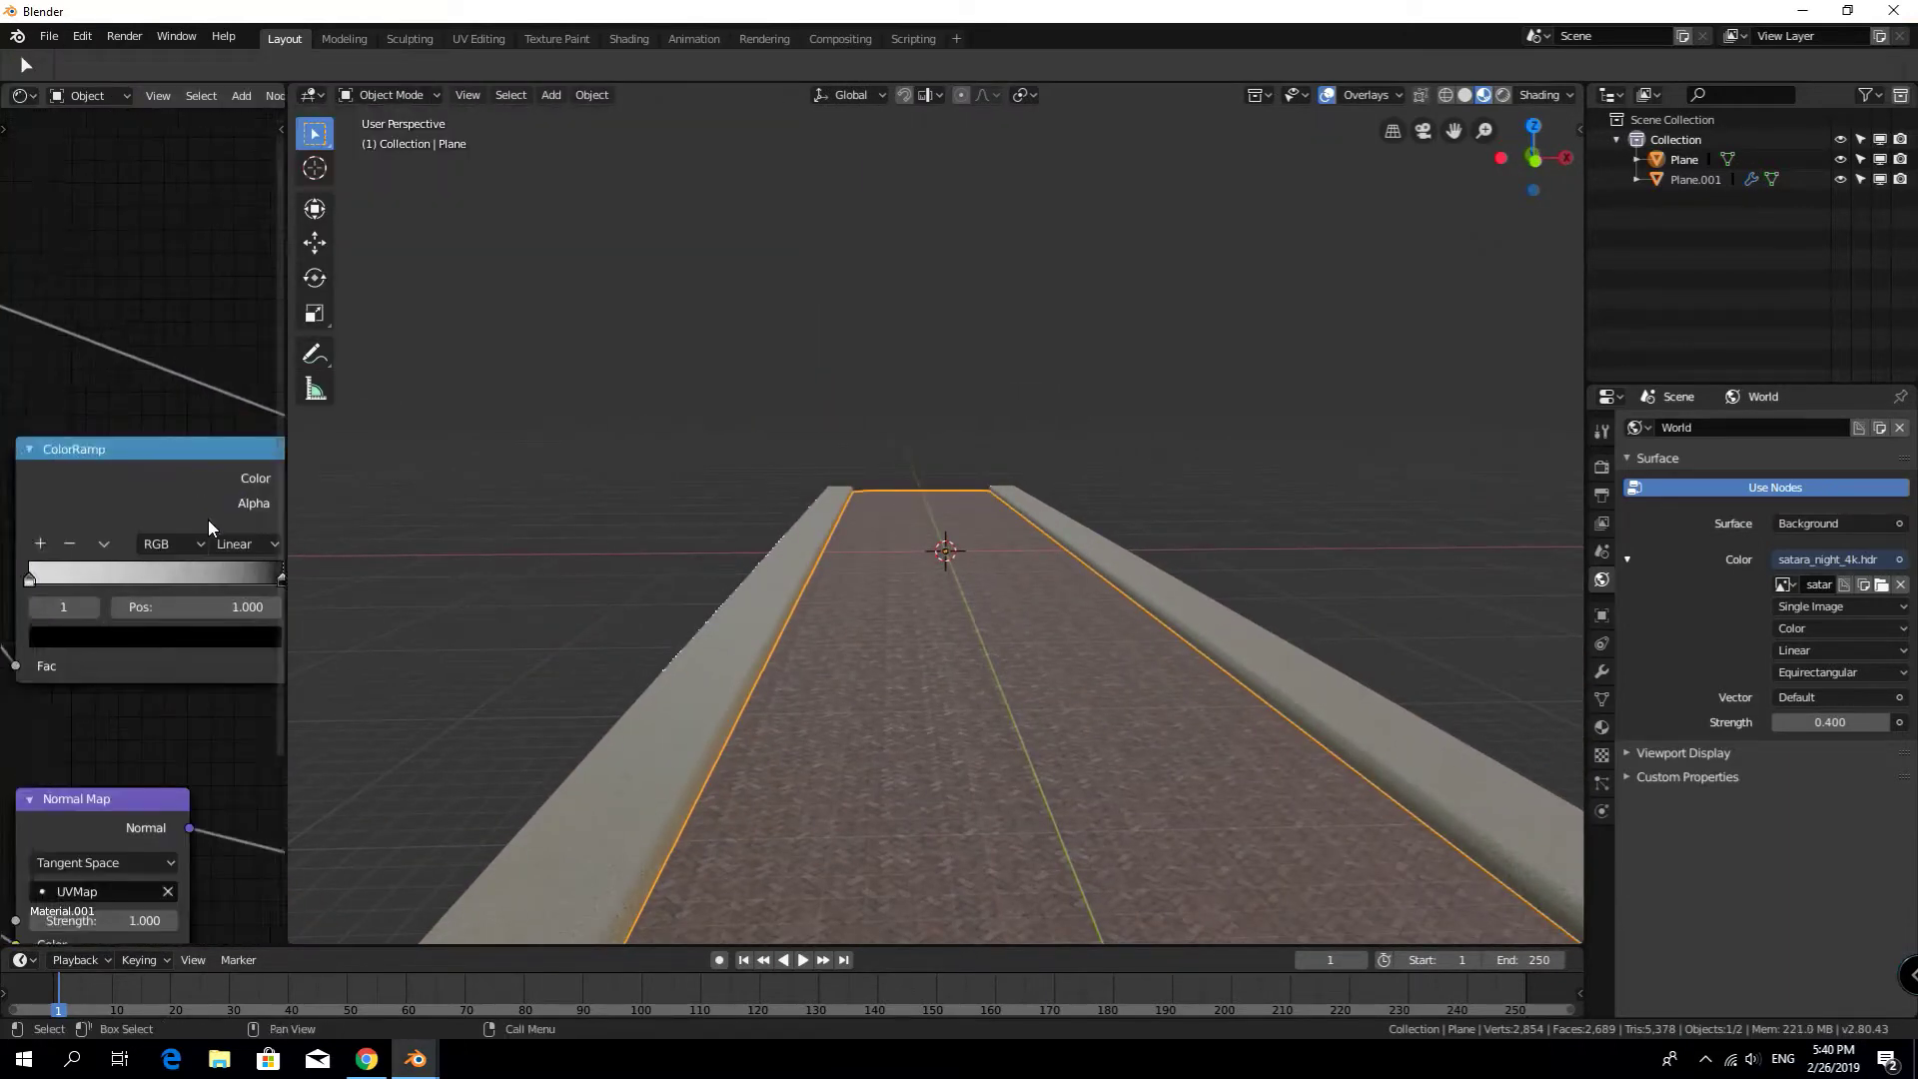
Slide the road material's ColorRamp stop to about 0.6 to make the road glossier
{"action": "left_click", "coordinate": [613, 728]}
{"action": "middle_click_drag", "start_coordinate": [573, 629], "coordinate": [592, 620]}
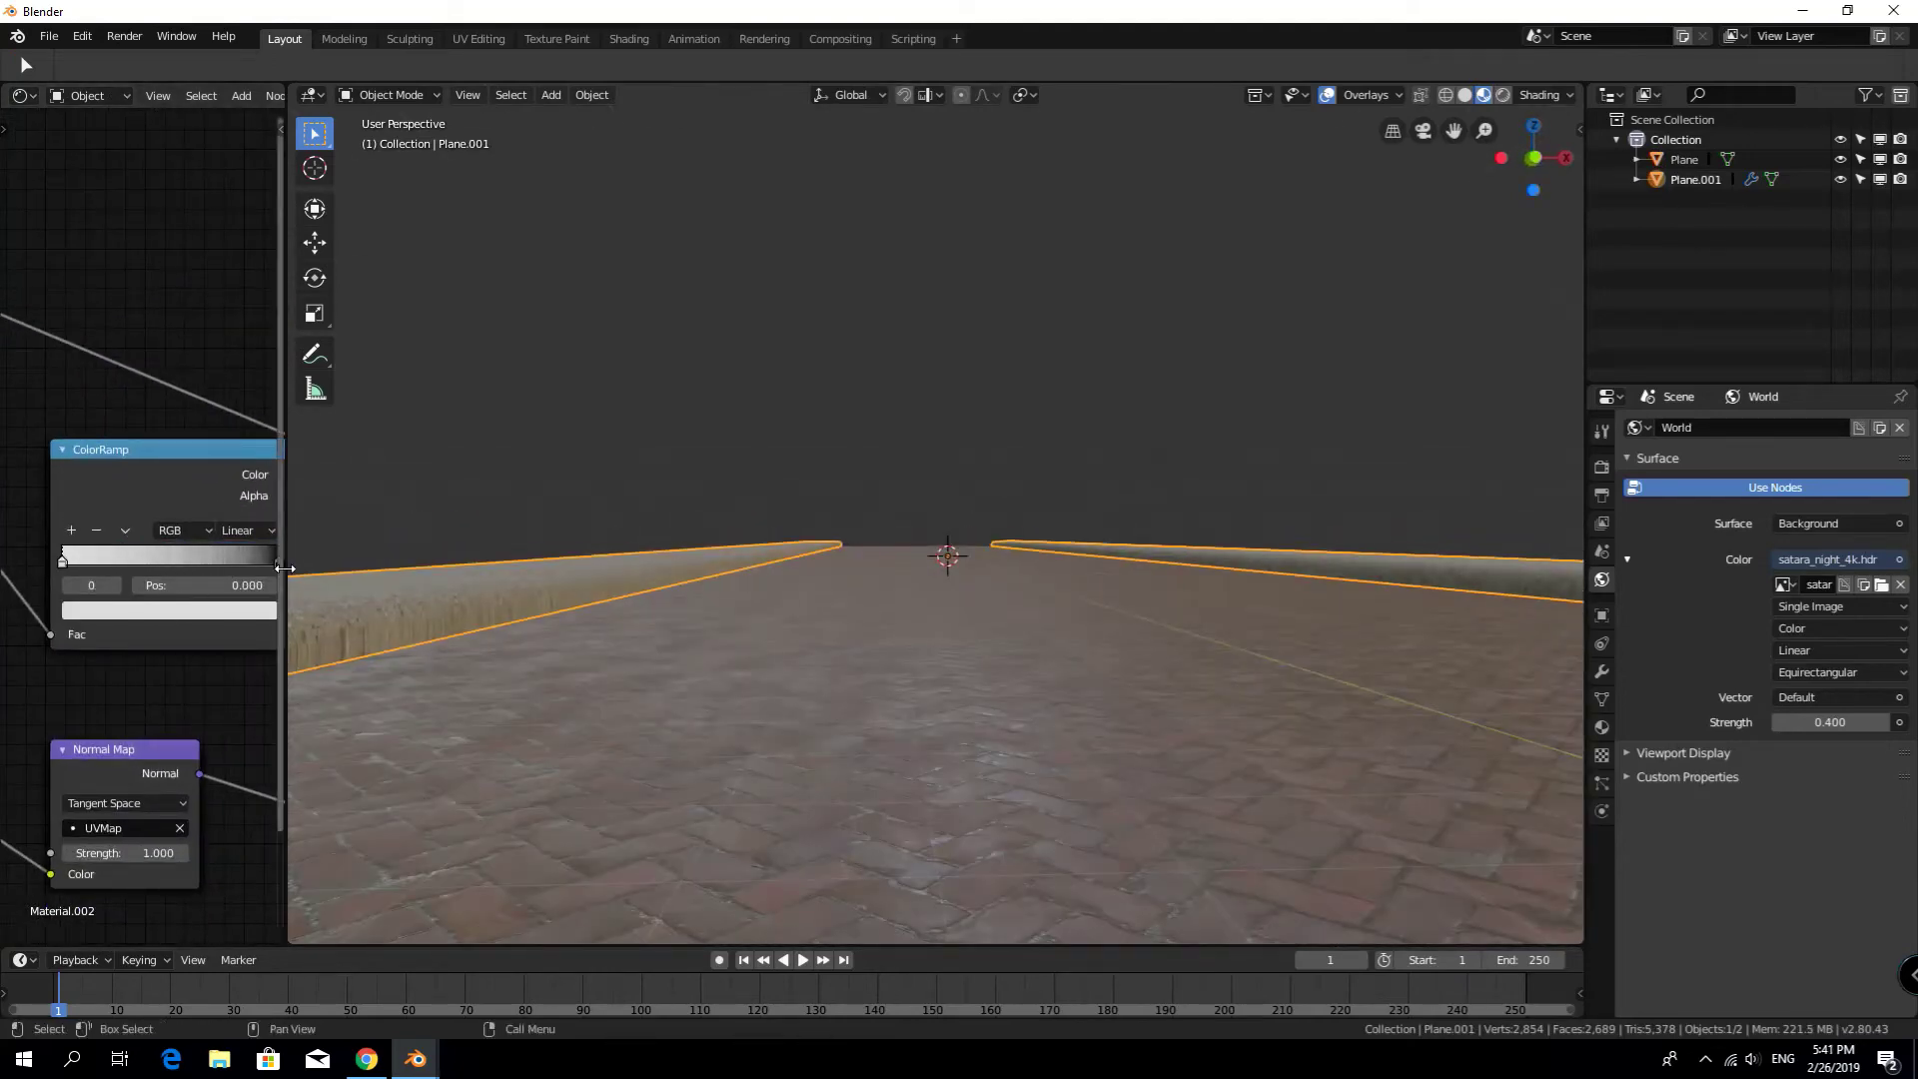
{"action": "scroll", "coordinate": [557, 697], "scroll_direction": "up", "scroll_amount": 3}
{"action": "scroll", "coordinate": [559, 696], "scroll_direction": "up", "scroll_amount": 3}
{"action": "middle_click_drag", "start_coordinate": [562, 695], "coordinate": [633, 723]}
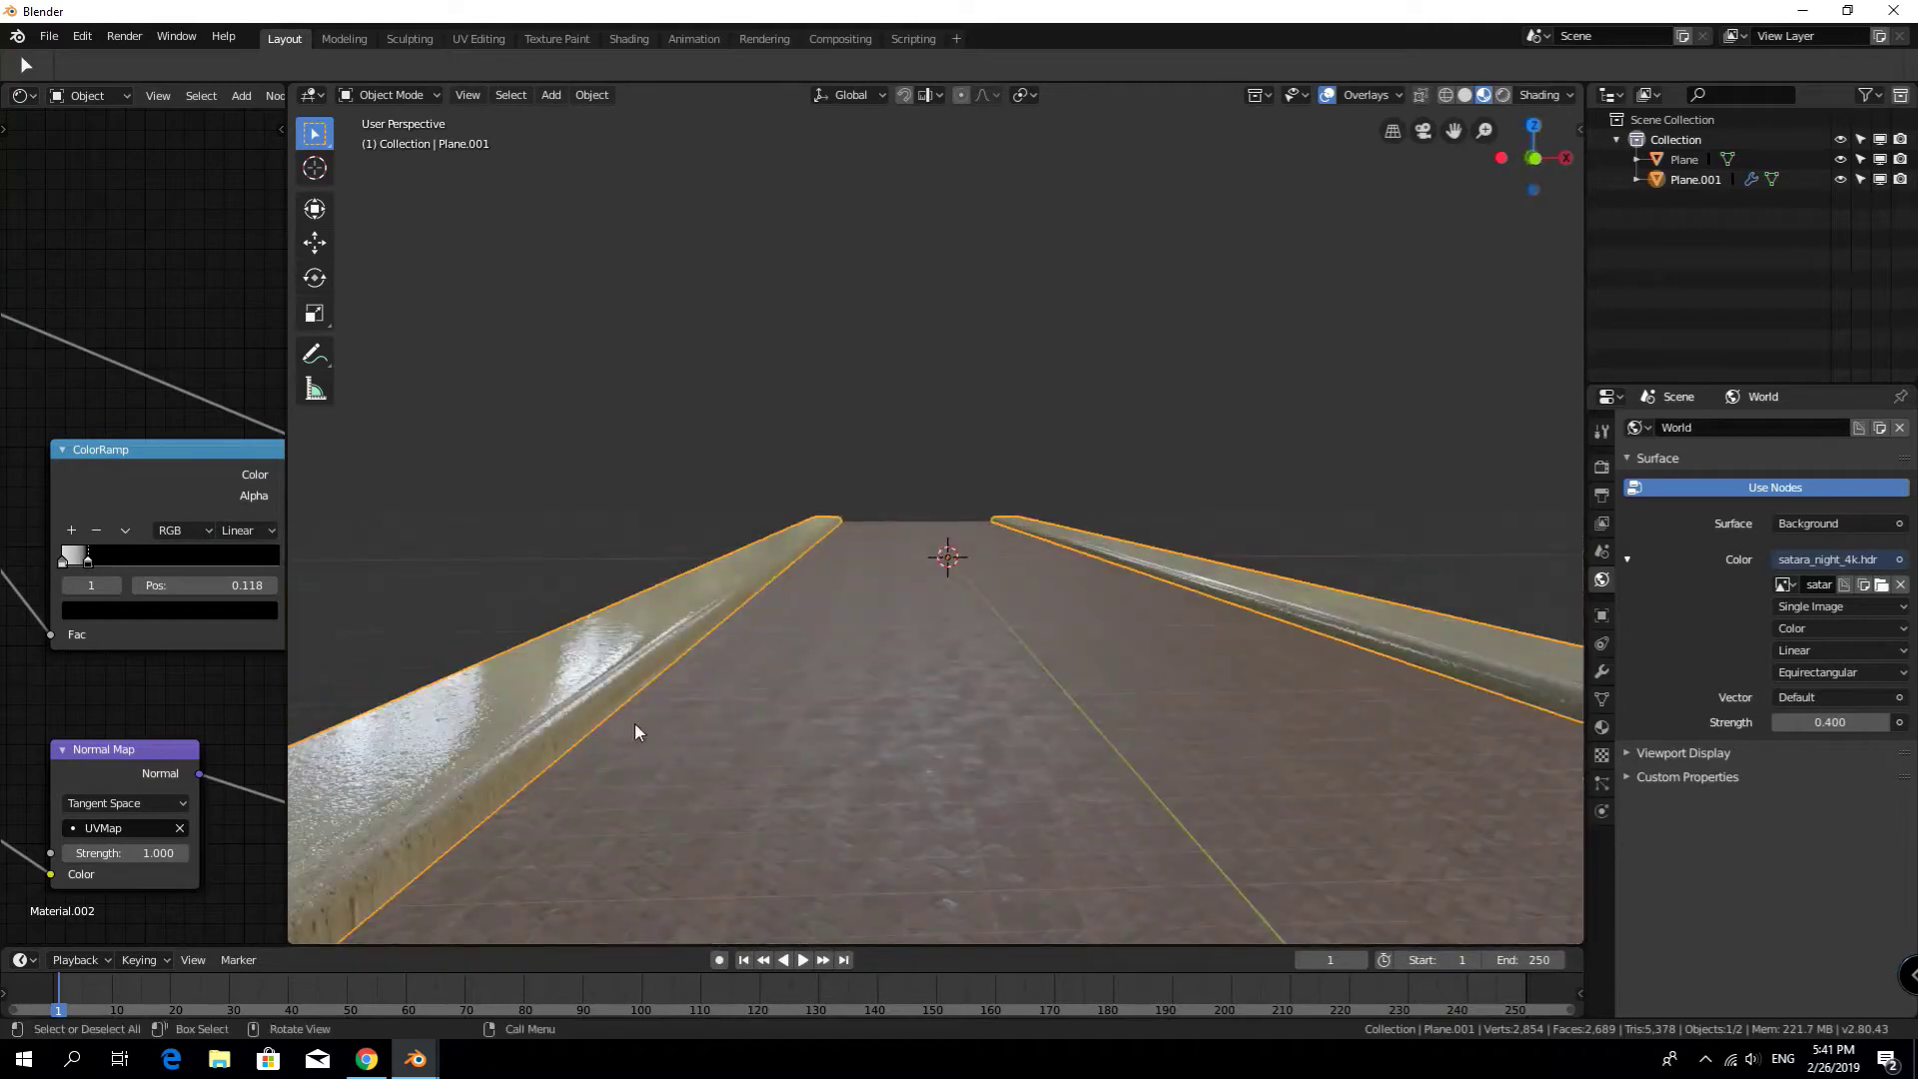
{"action": "left_click", "coordinate": [633, 723]}
{"action": "scroll", "coordinate": [138, 607], "scroll_direction": "up", "scroll_amount": 1}
{"action": "left_click_drag", "start_coordinate": [22, 566], "coordinate": [201, 565]}
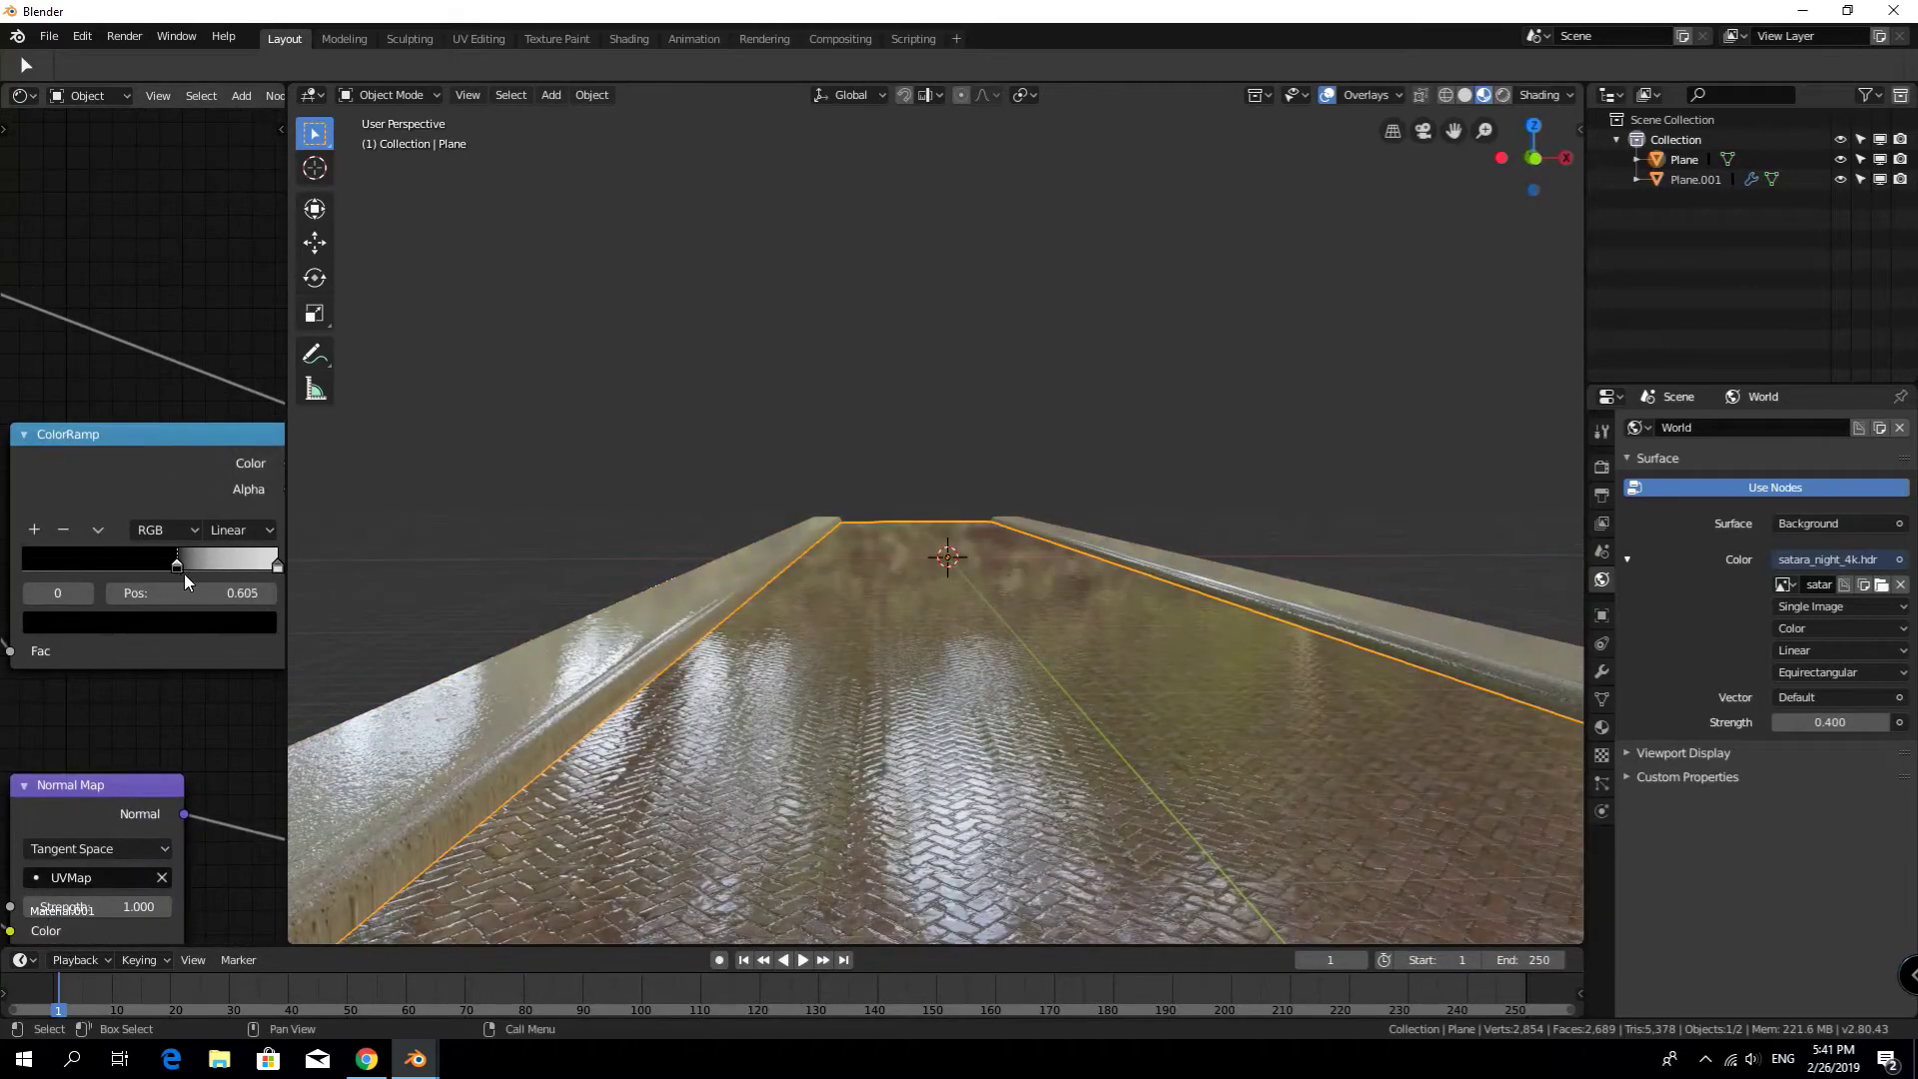
Set the curb material's ColorRamp stop position to 0.150 for a wet, glossy look
{"action": "mouse_move", "coordinate": [979, 759]}
{"action": "middle_mouse_down"}
{"action": "mouse_move", "coordinate": [1035, 793]}
{"action": "mouse_move", "coordinate": [693, 633]}
{"action": "middle_mouse_up"}
{"action": "left_click", "coordinate": [693, 633]}
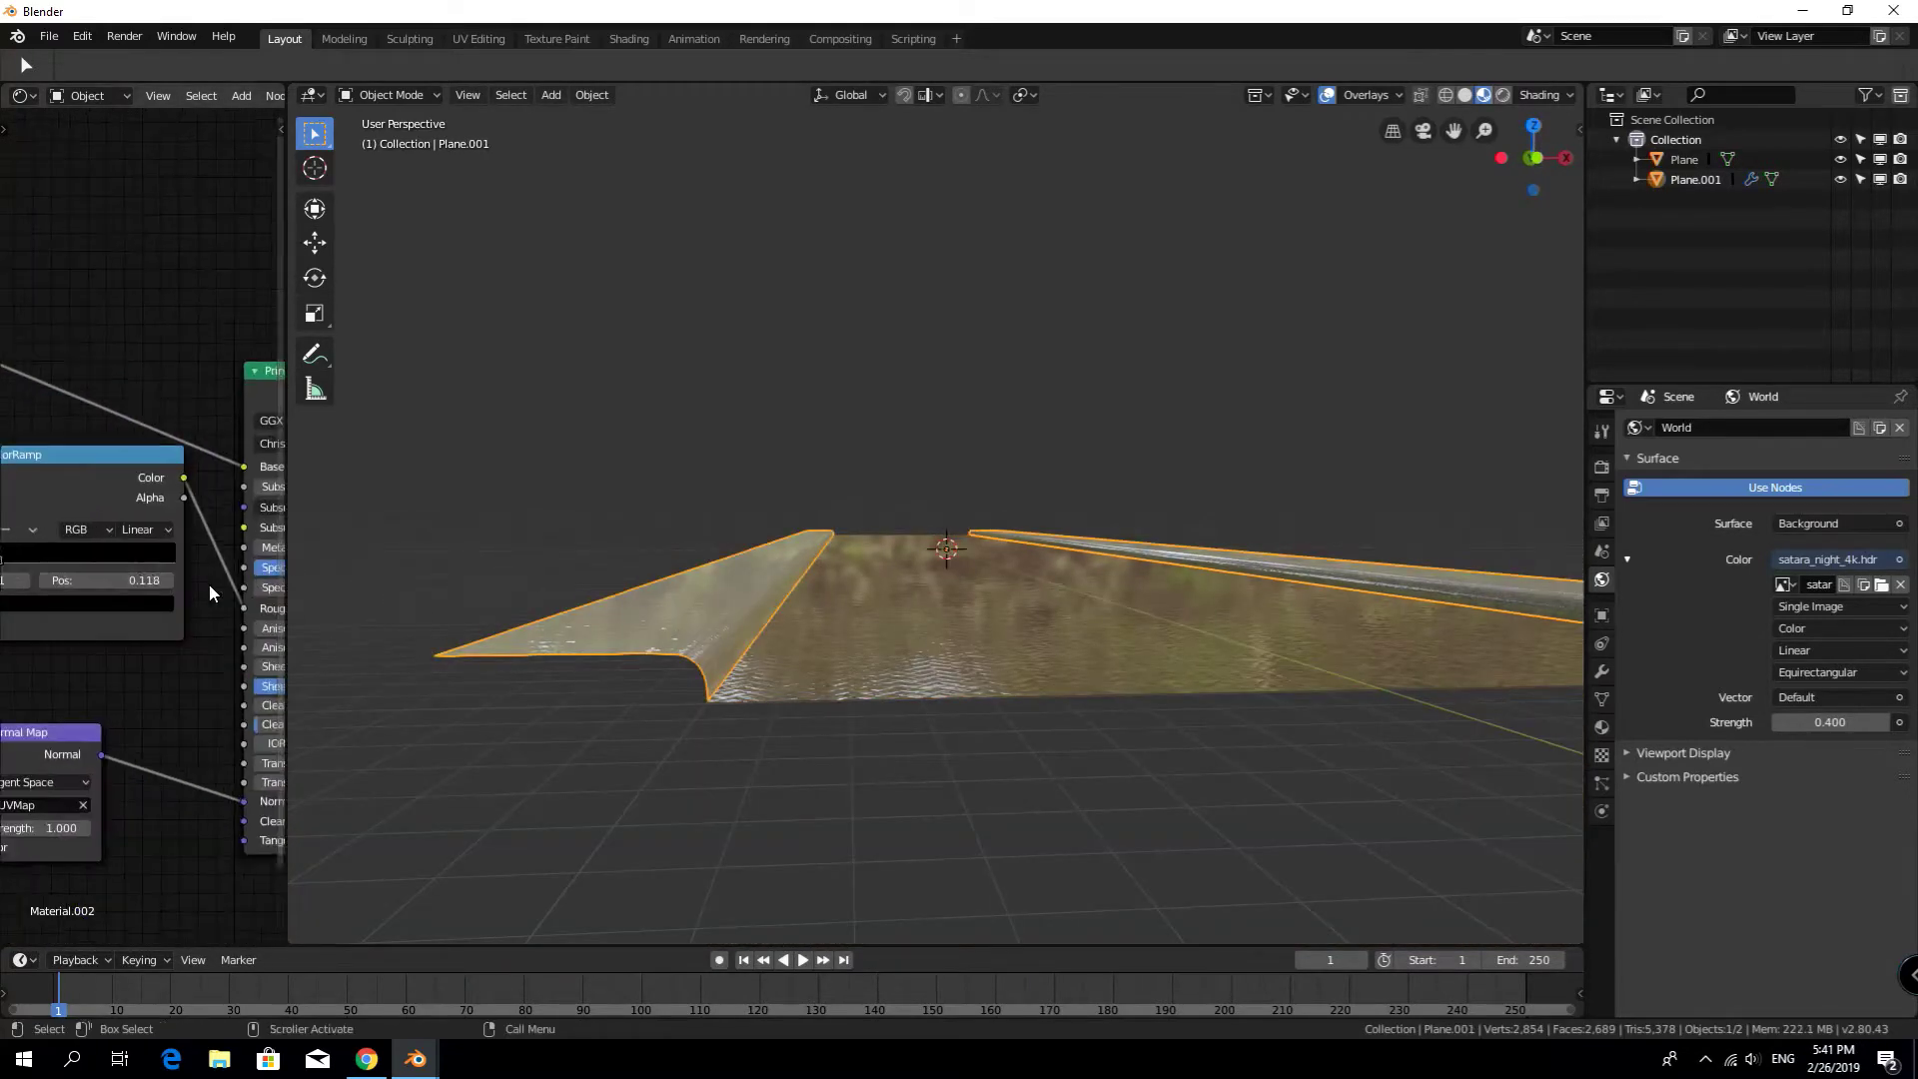
{"action": "type", "text": "5"}
{"action": "key", "text": "Return"}
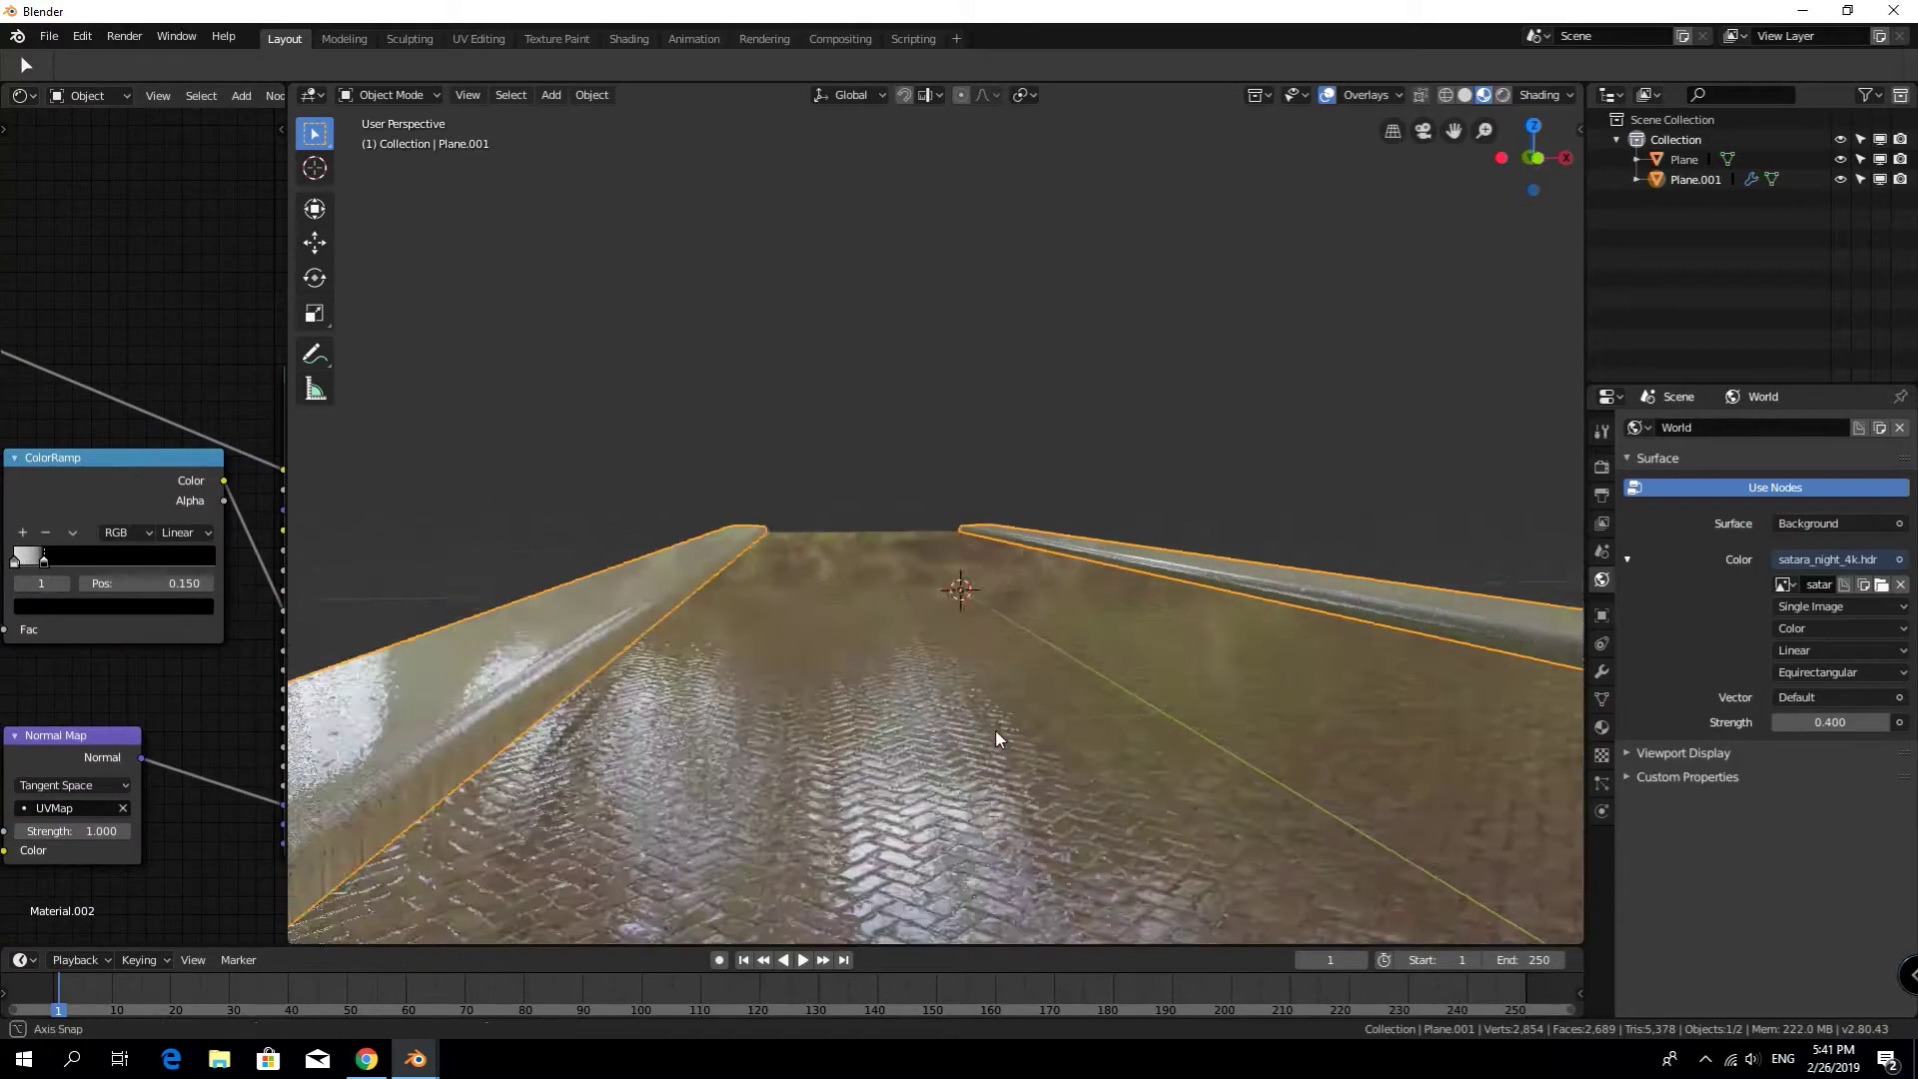
{"action": "mouse_move", "coordinate": [899, 759]}
{"action": "middle_mouse_down"}
{"action": "mouse_move", "coordinate": [870, 829]}
{"action": "mouse_move", "coordinate": [921, 751]}
{"action": "mouse_move", "coordinate": [902, 751]}
{"action": "mouse_move", "coordinate": [899, 799]}
{"action": "middle_mouse_up"}
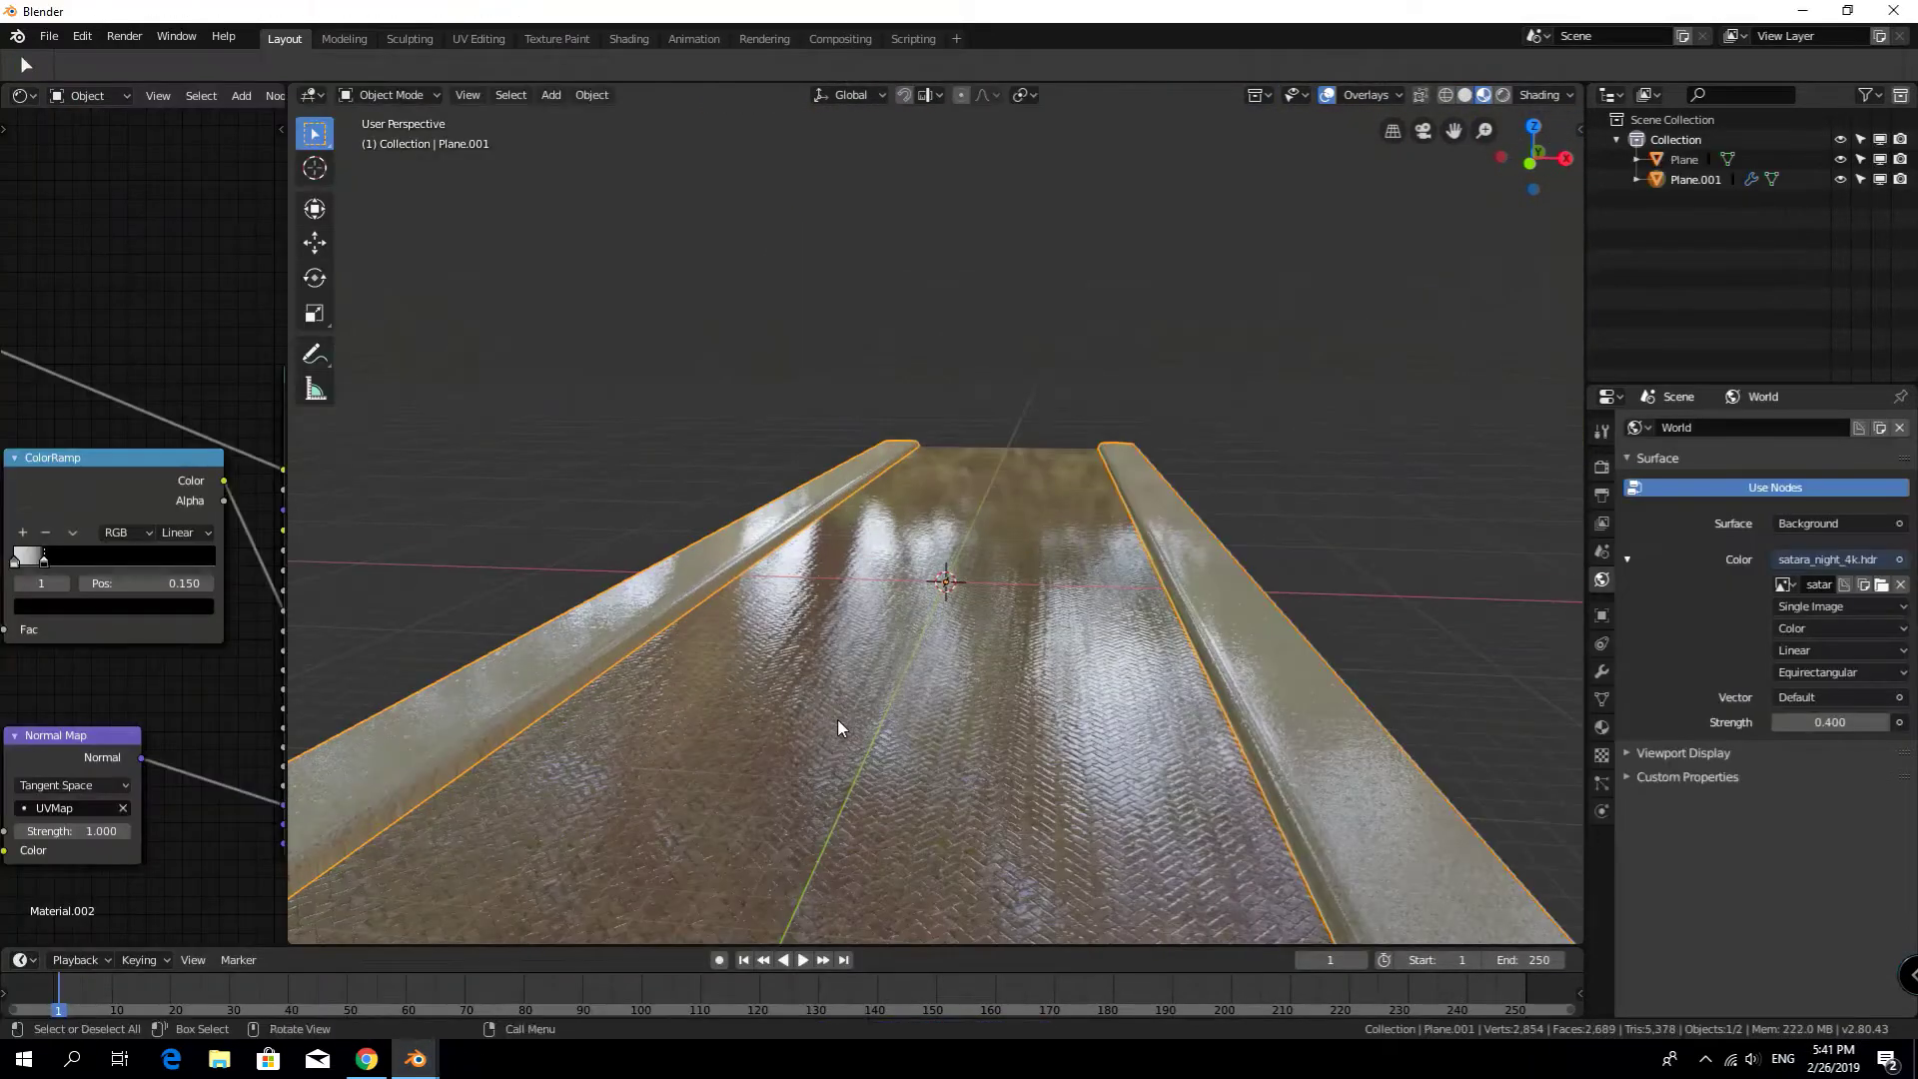
Paste the fire hydrant, drop it onto the right curb and frame it from the side
{"action": "middle_click_drag", "start_coordinate": [837, 727], "coordinate": [877, 705]}
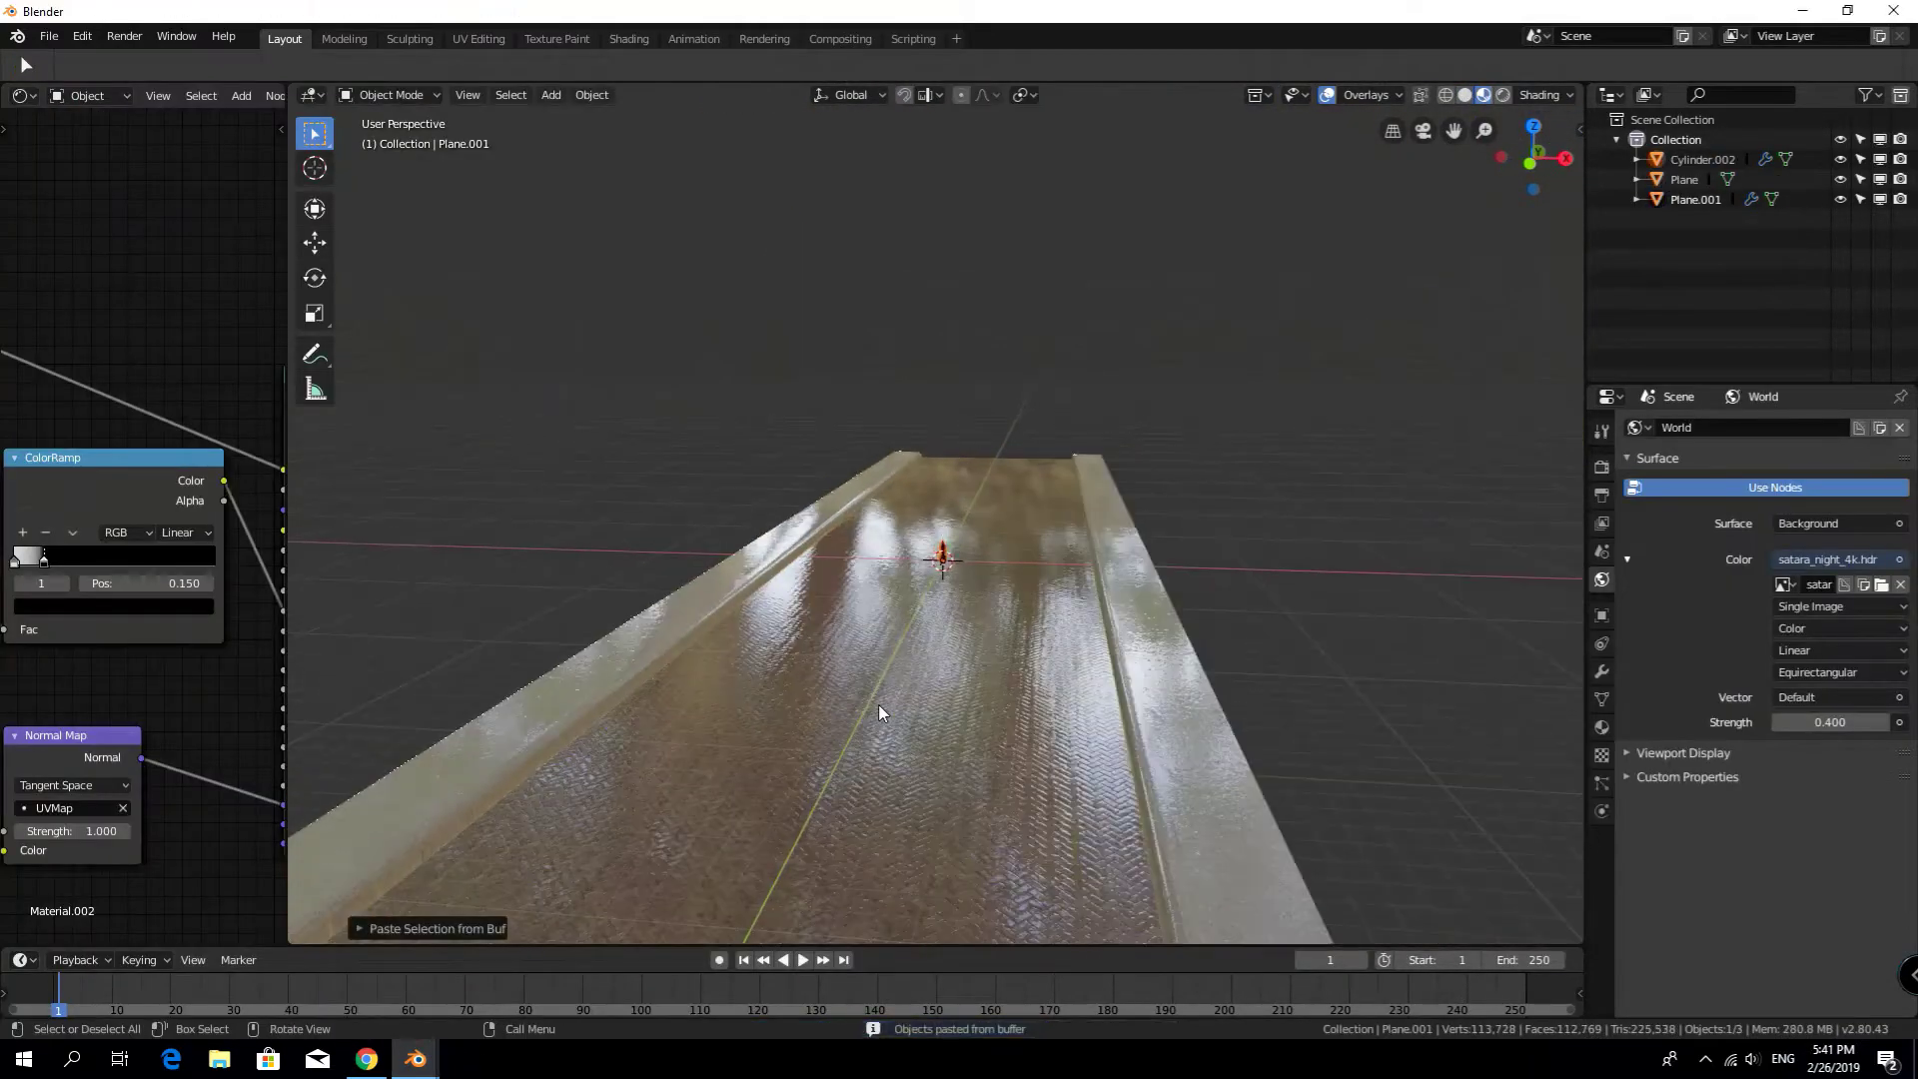
{"action": "key", "text": "ctrl+v"}
{"action": "key", "text": "g"}
{"action": "left_click", "coordinate": [240, 644]}
{"action": "mouse_move", "coordinate": [699, 719]}
{"action": "middle_mouse_down"}
{"action": "mouse_move", "coordinate": [769, 739]}
{"action": "mouse_move", "coordinate": [753, 801]}
{"action": "middle_mouse_up"}
{"action": "left_click", "coordinate": [777, 789]}
{"action": "key", "text": "KP_Decimal"}
{"action": "key", "text": "KP_3"}
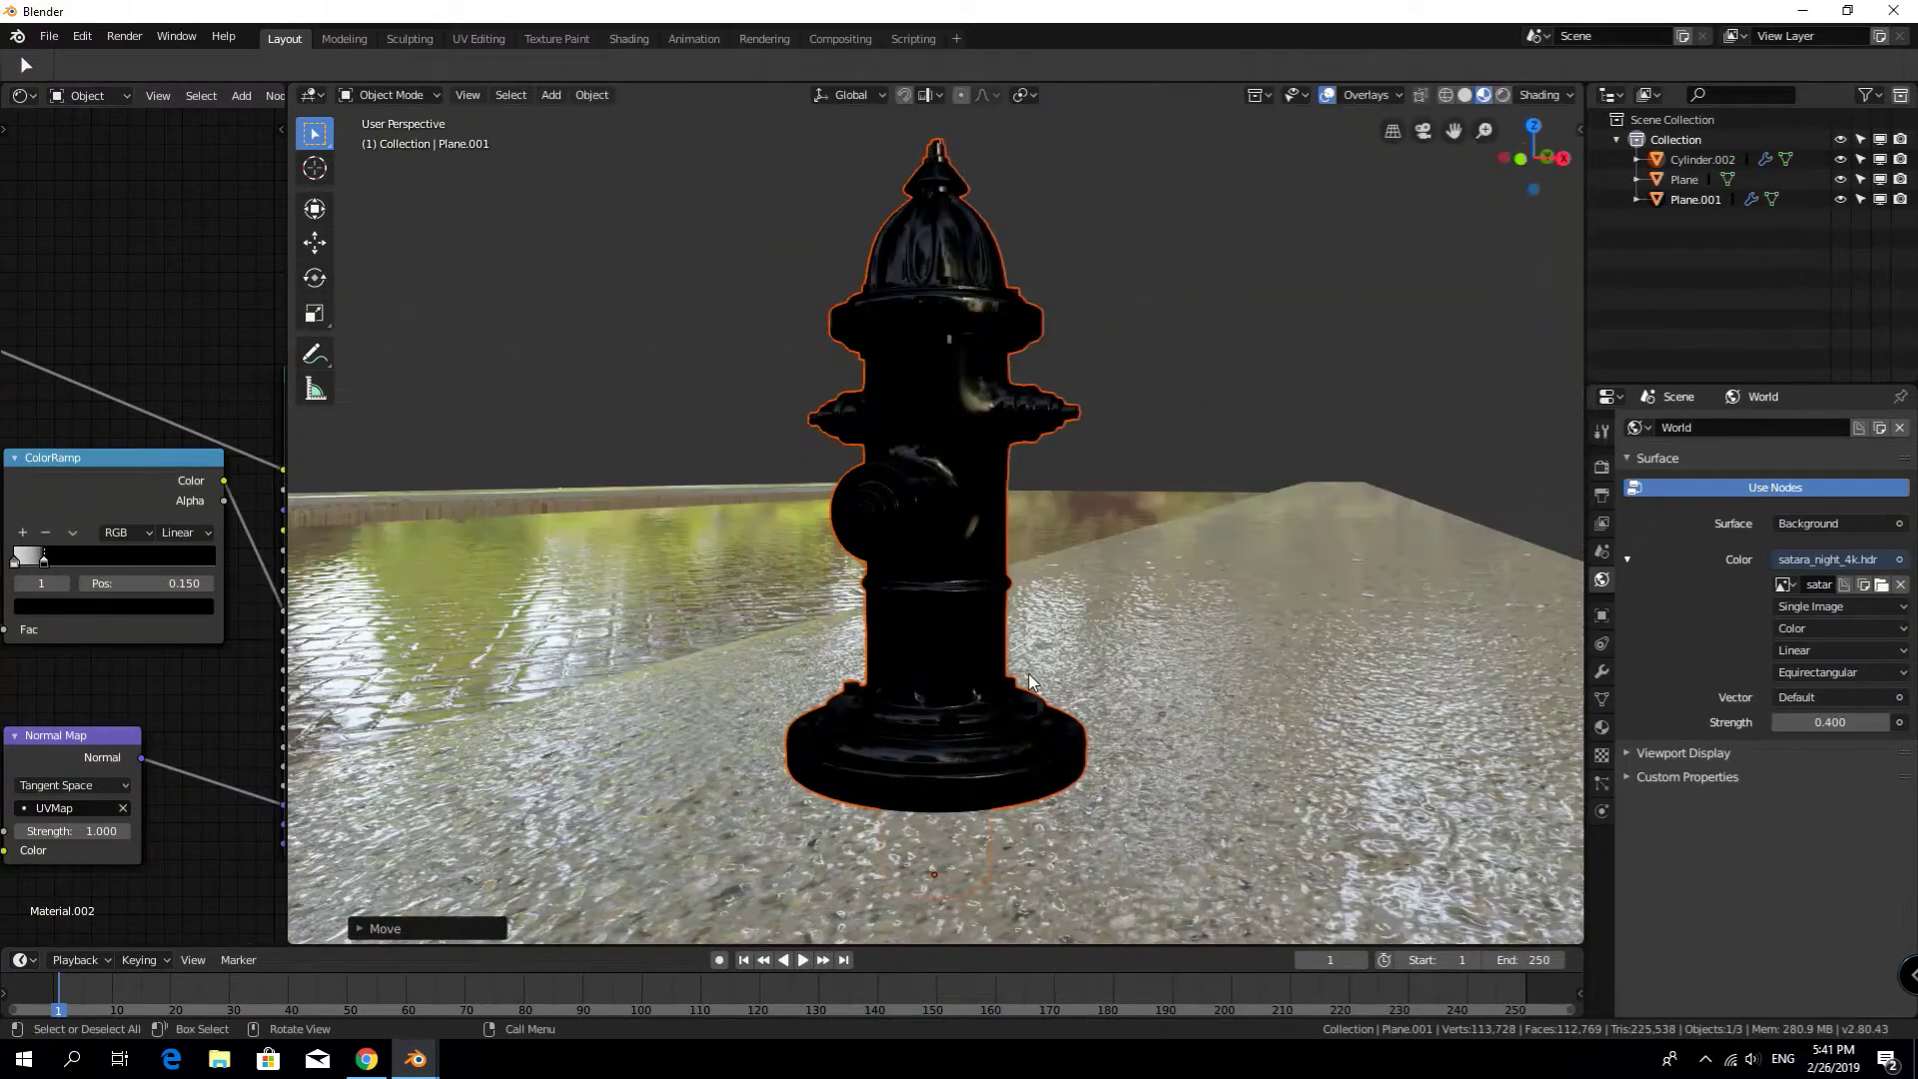
Select the hydrant Cylinder.002 and adjust its height along Z
{"action": "right_click", "coordinate": [1737, 1019]}
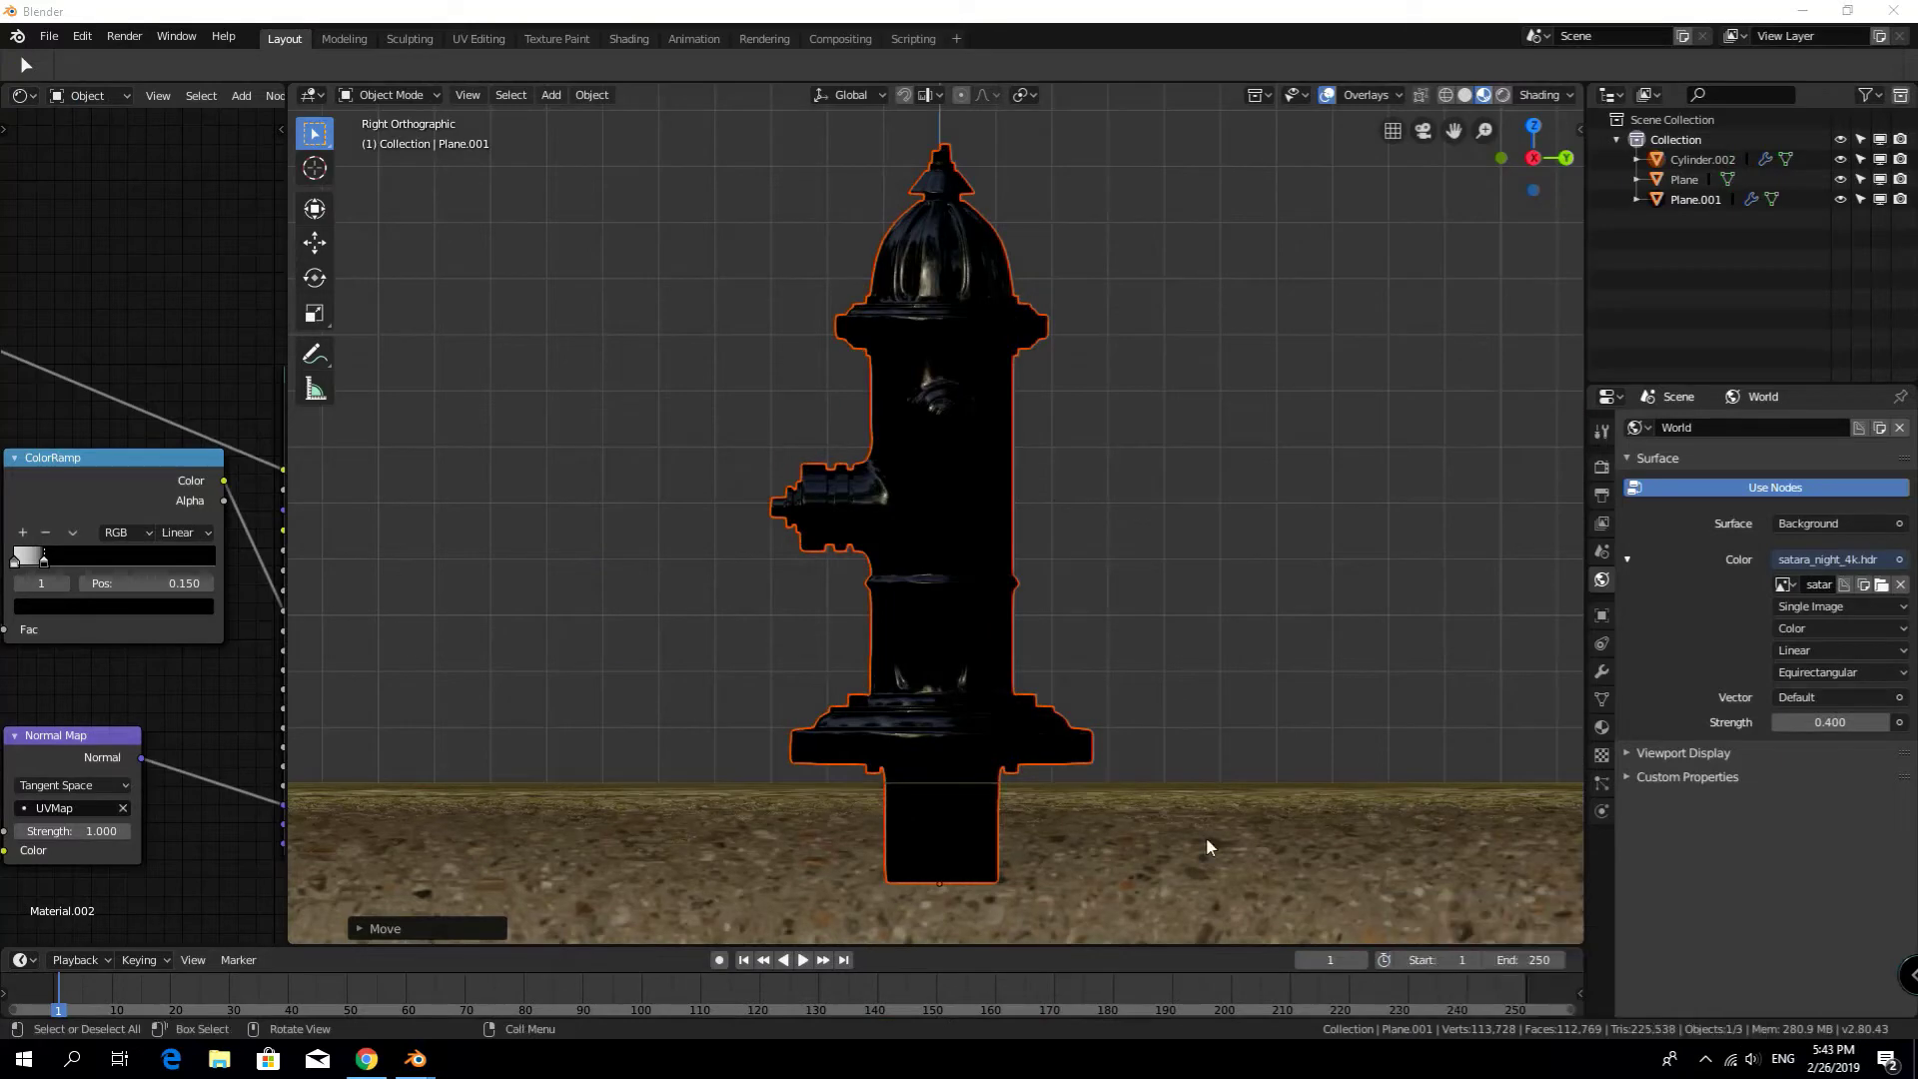
{"action": "left_click", "coordinate": [1040, 669]}
{"action": "left_click", "coordinate": [885, 560]}
{"action": "key", "text": "g"}
{"action": "key", "text": "z"}
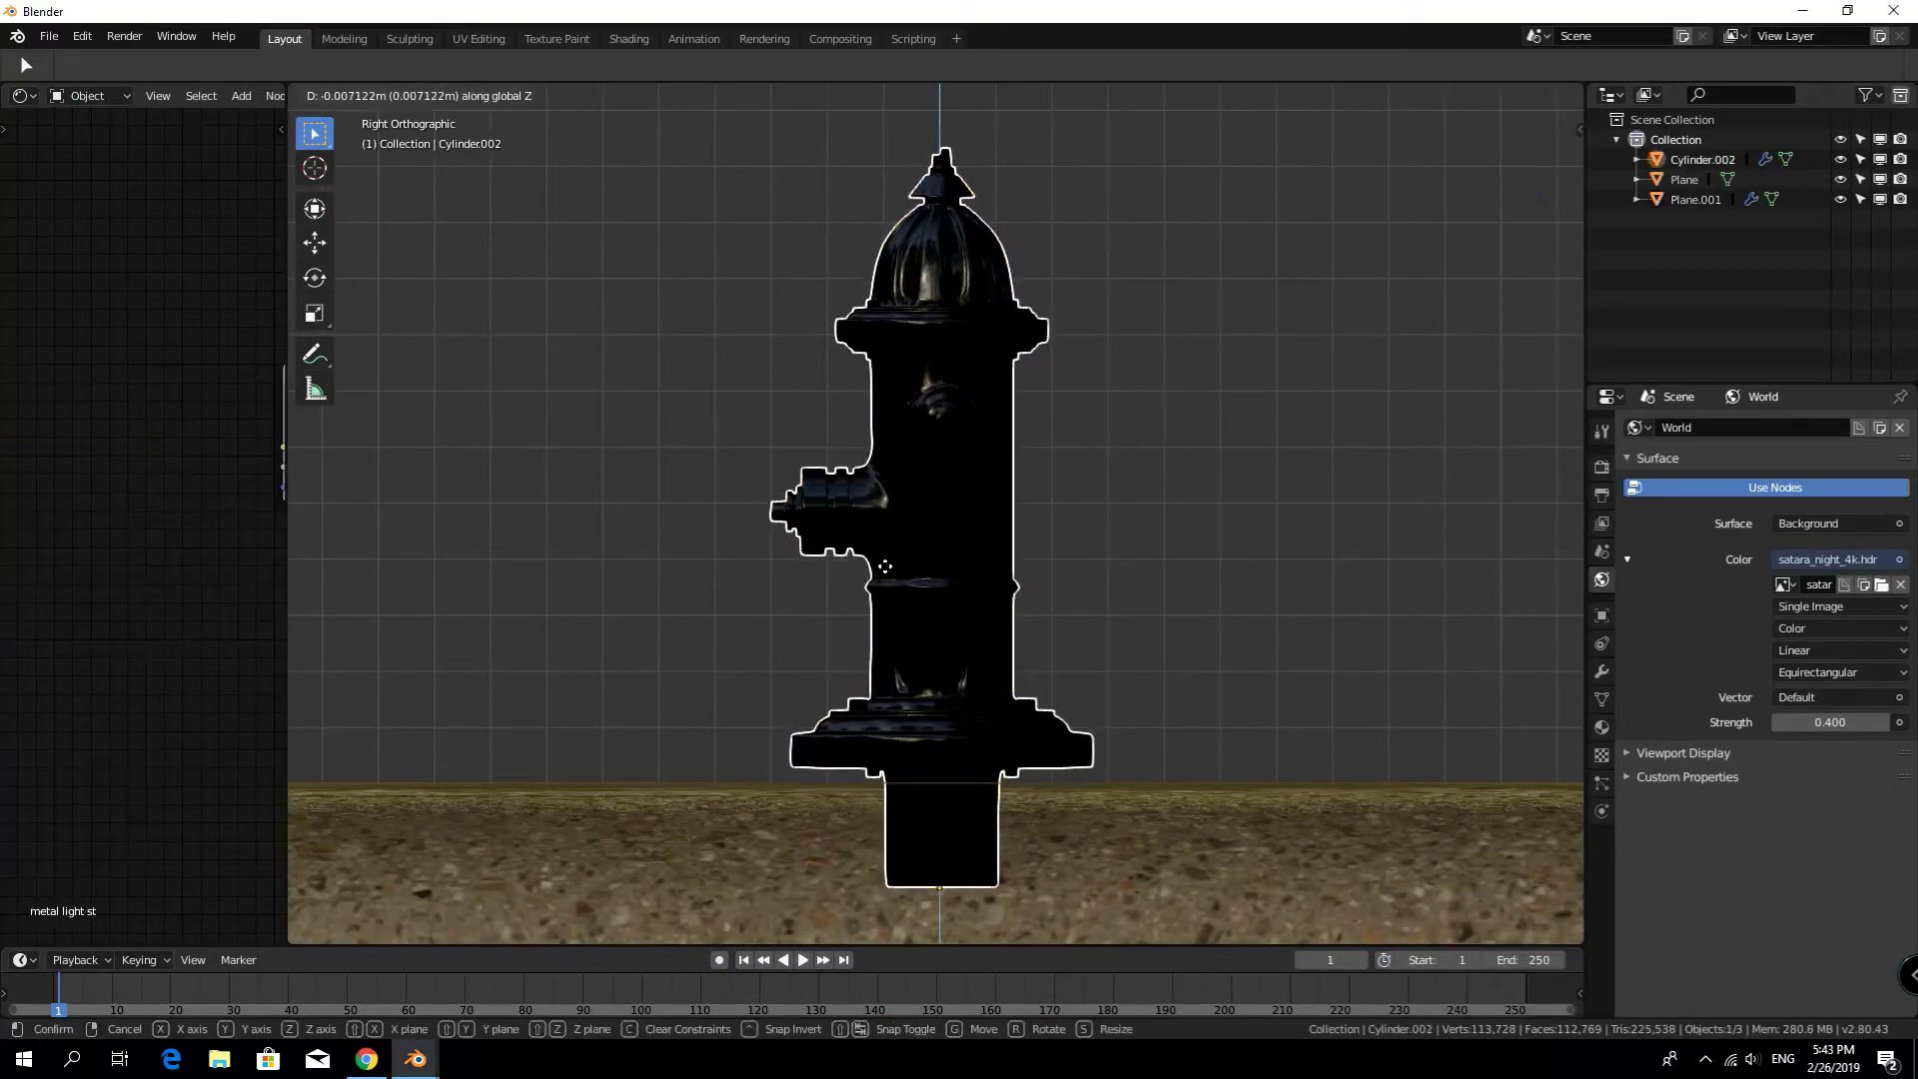
{"action": "left_click", "coordinate": [885, 579]}
{"action": "middle_click_drag", "start_coordinate": [885, 579], "coordinate": [1053, 793]}
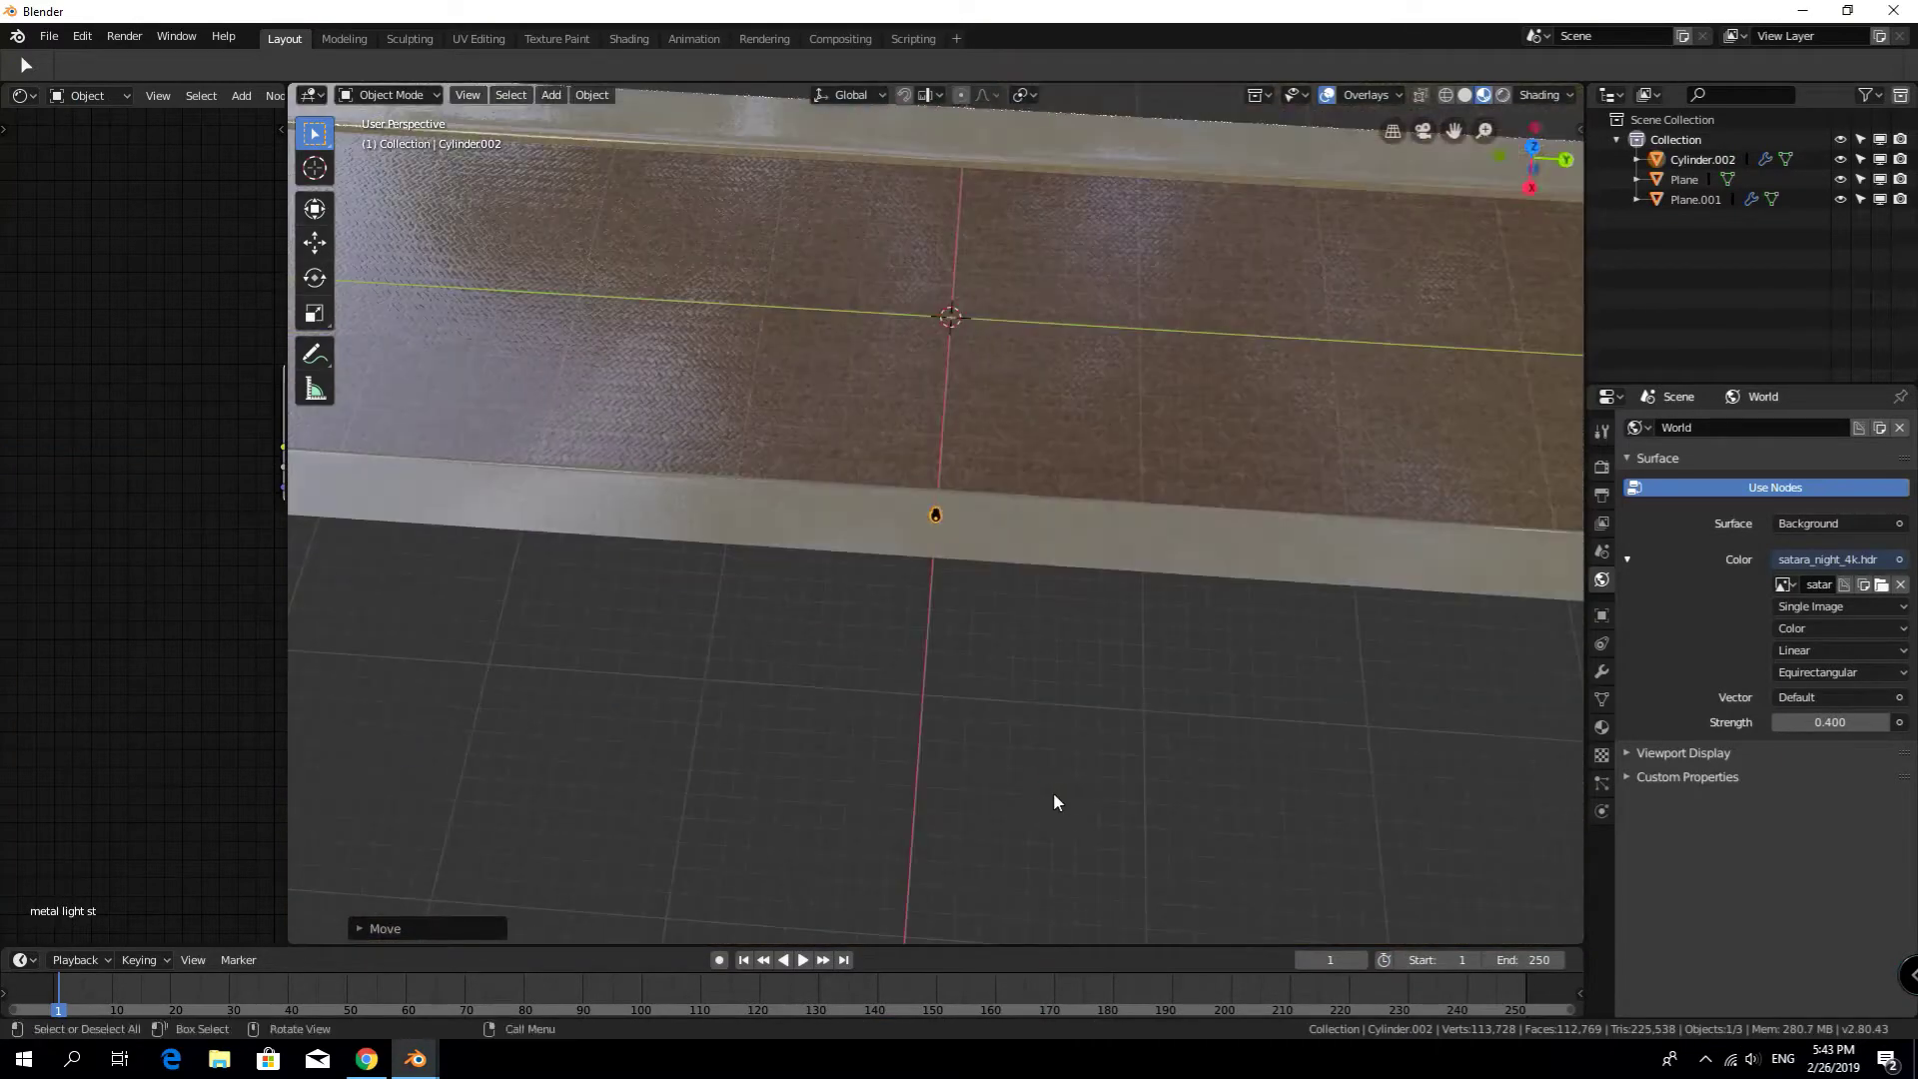
Slide the hydrant along Y and across to its final spot on the sidewalk
{"action": "key", "text": "g"}
{"action": "key", "text": "y"}
{"action": "left_click", "coordinate": [874, 795]}
{"action": "mouse_move", "coordinate": [874, 795]}
{"action": "middle_mouse_down"}
{"action": "mouse_move", "coordinate": [805, 695]}
{"action": "mouse_move", "coordinate": [1187, 572]}
{"action": "mouse_move", "coordinate": [930, 713]}
{"action": "middle_mouse_up"}
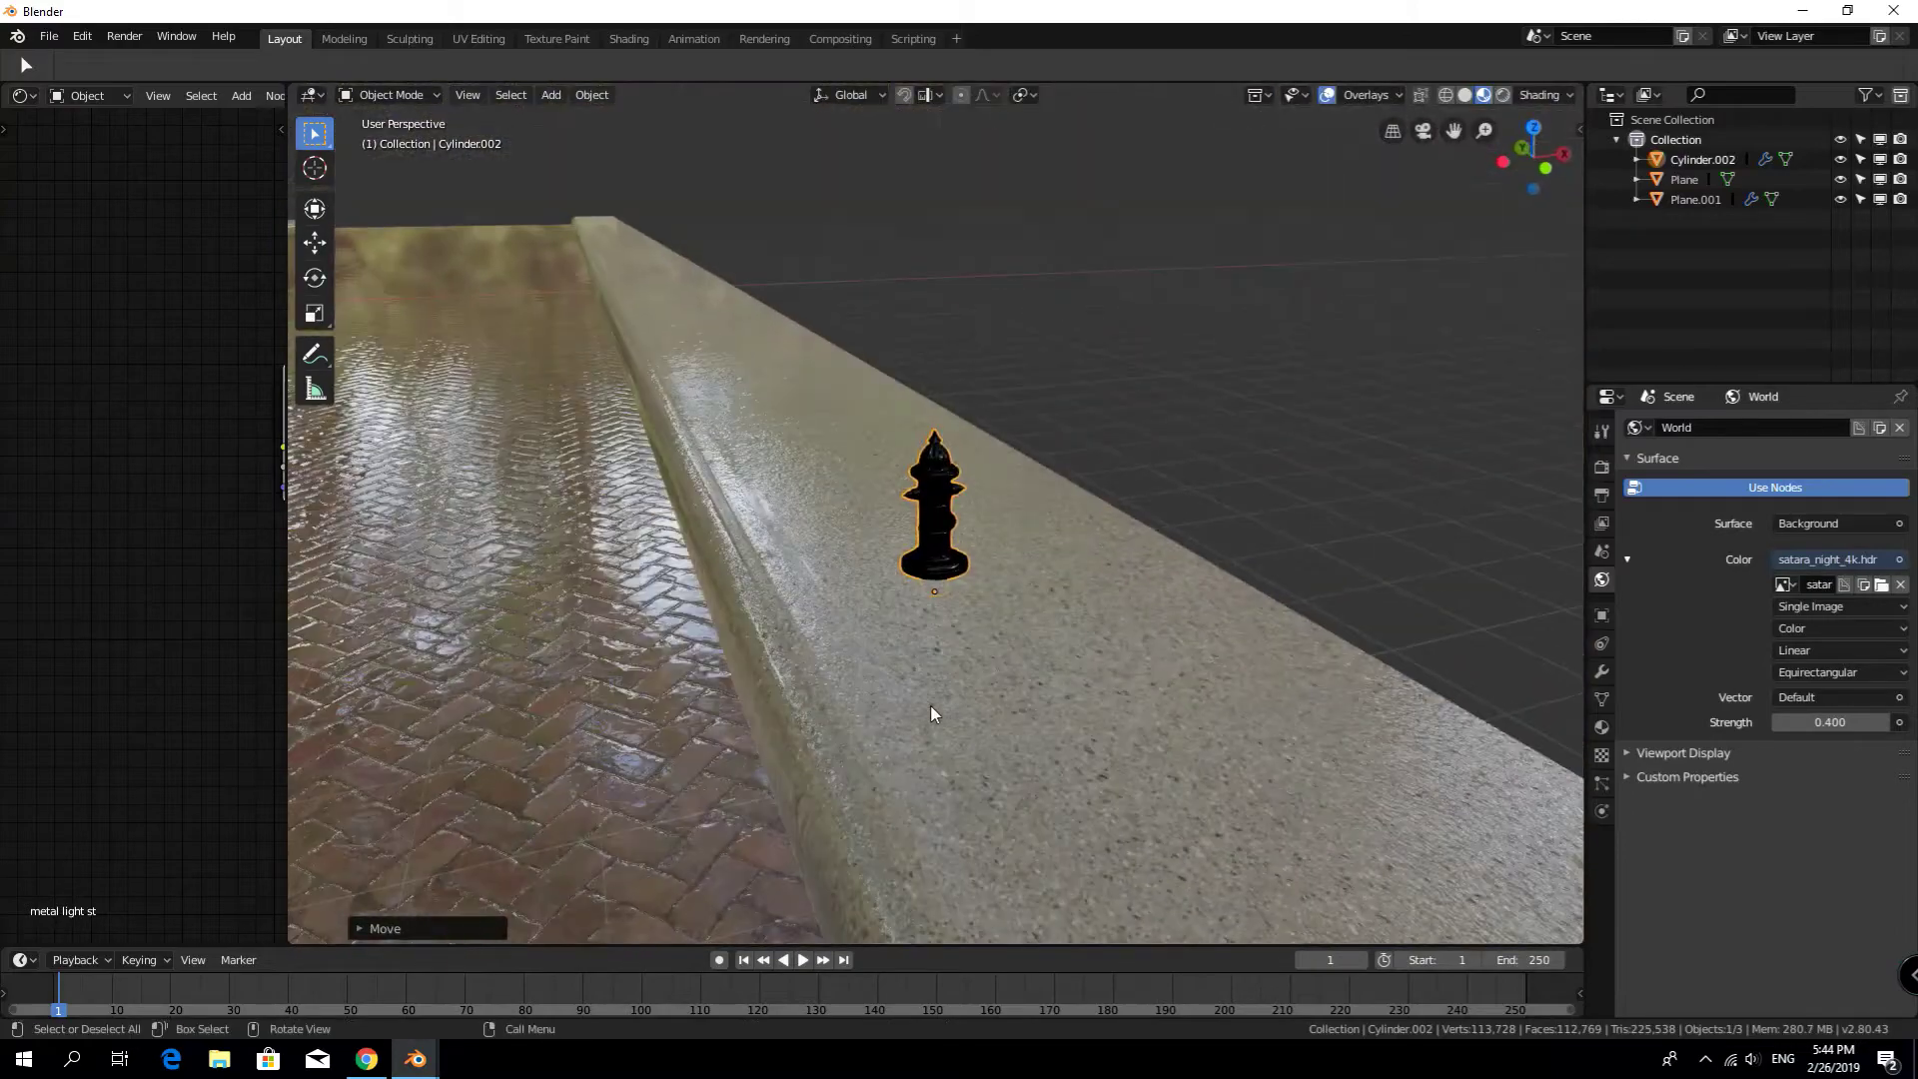
{"action": "middle_click_drag", "start_coordinate": [955, 680], "coordinate": [1226, 763]}
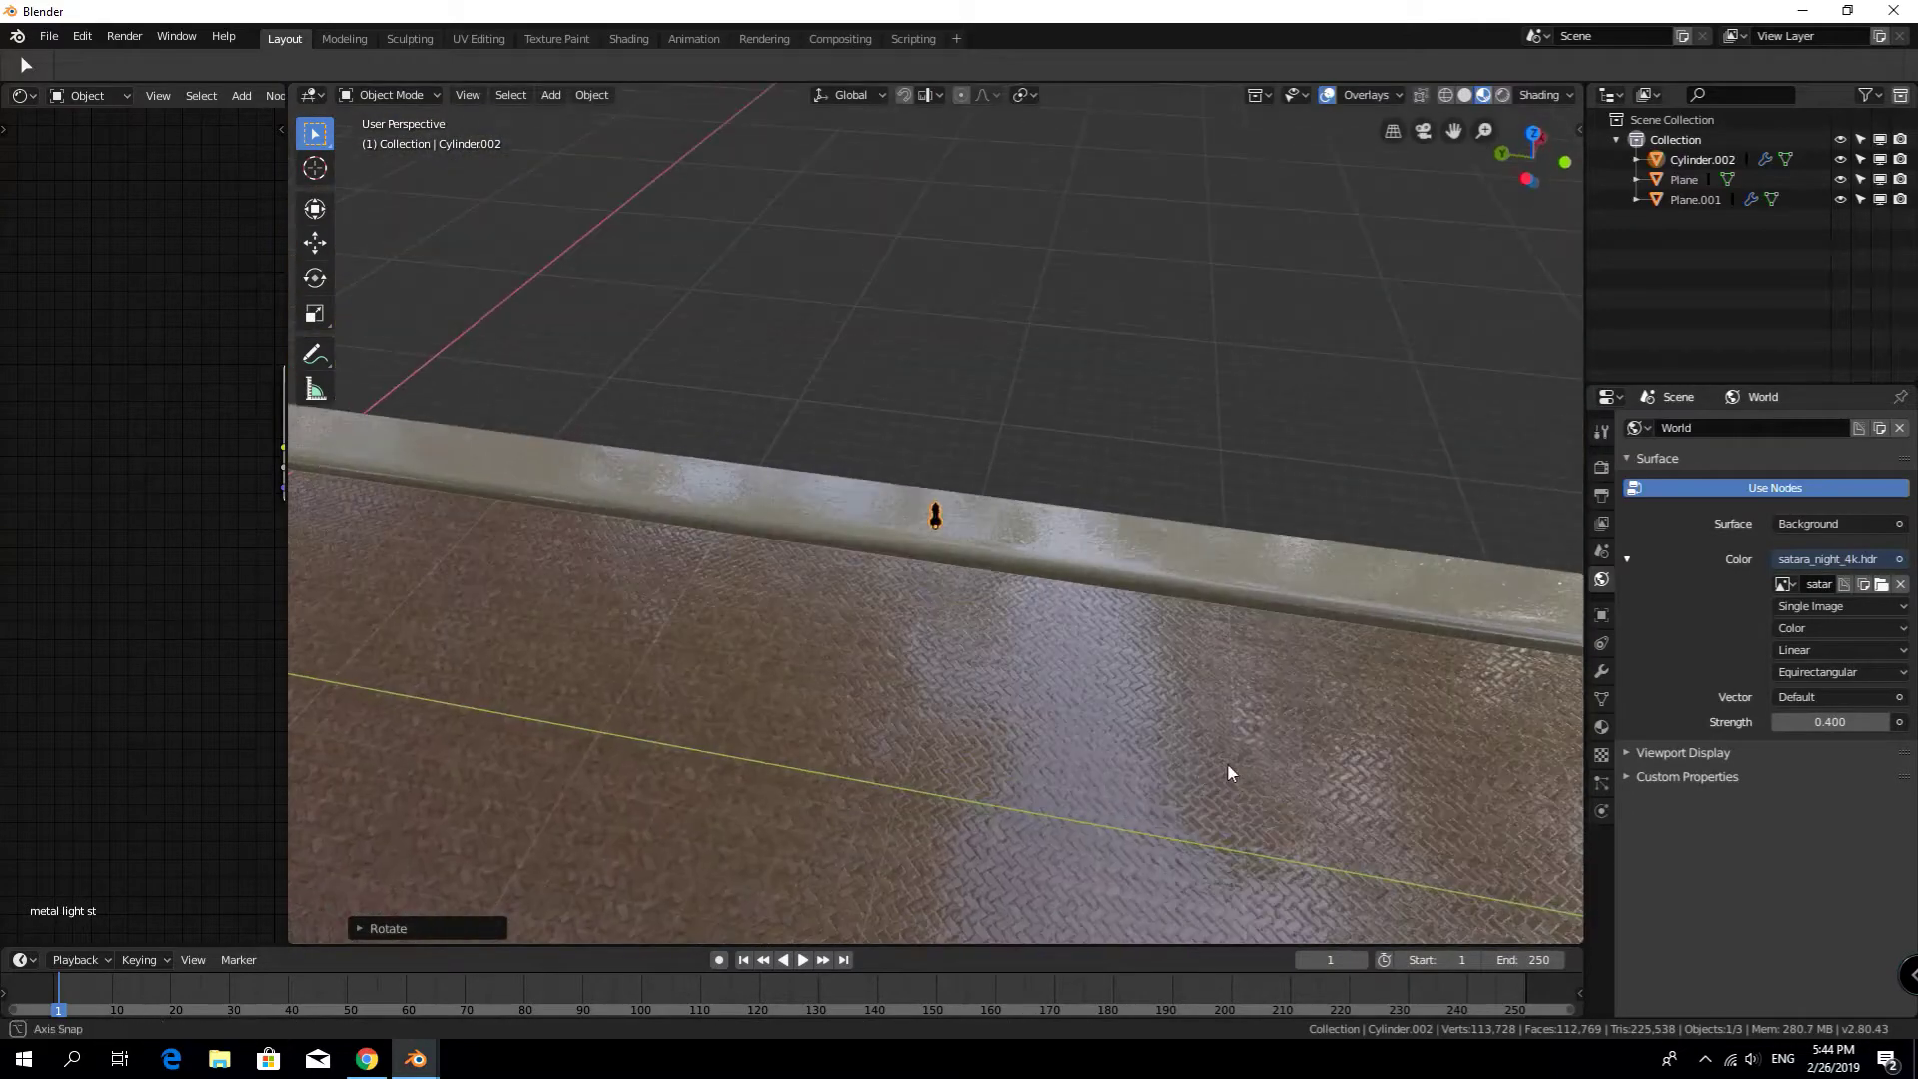
{"action": "key", "text": "g"}
{"action": "left_click", "coordinate": [1298, 792]}
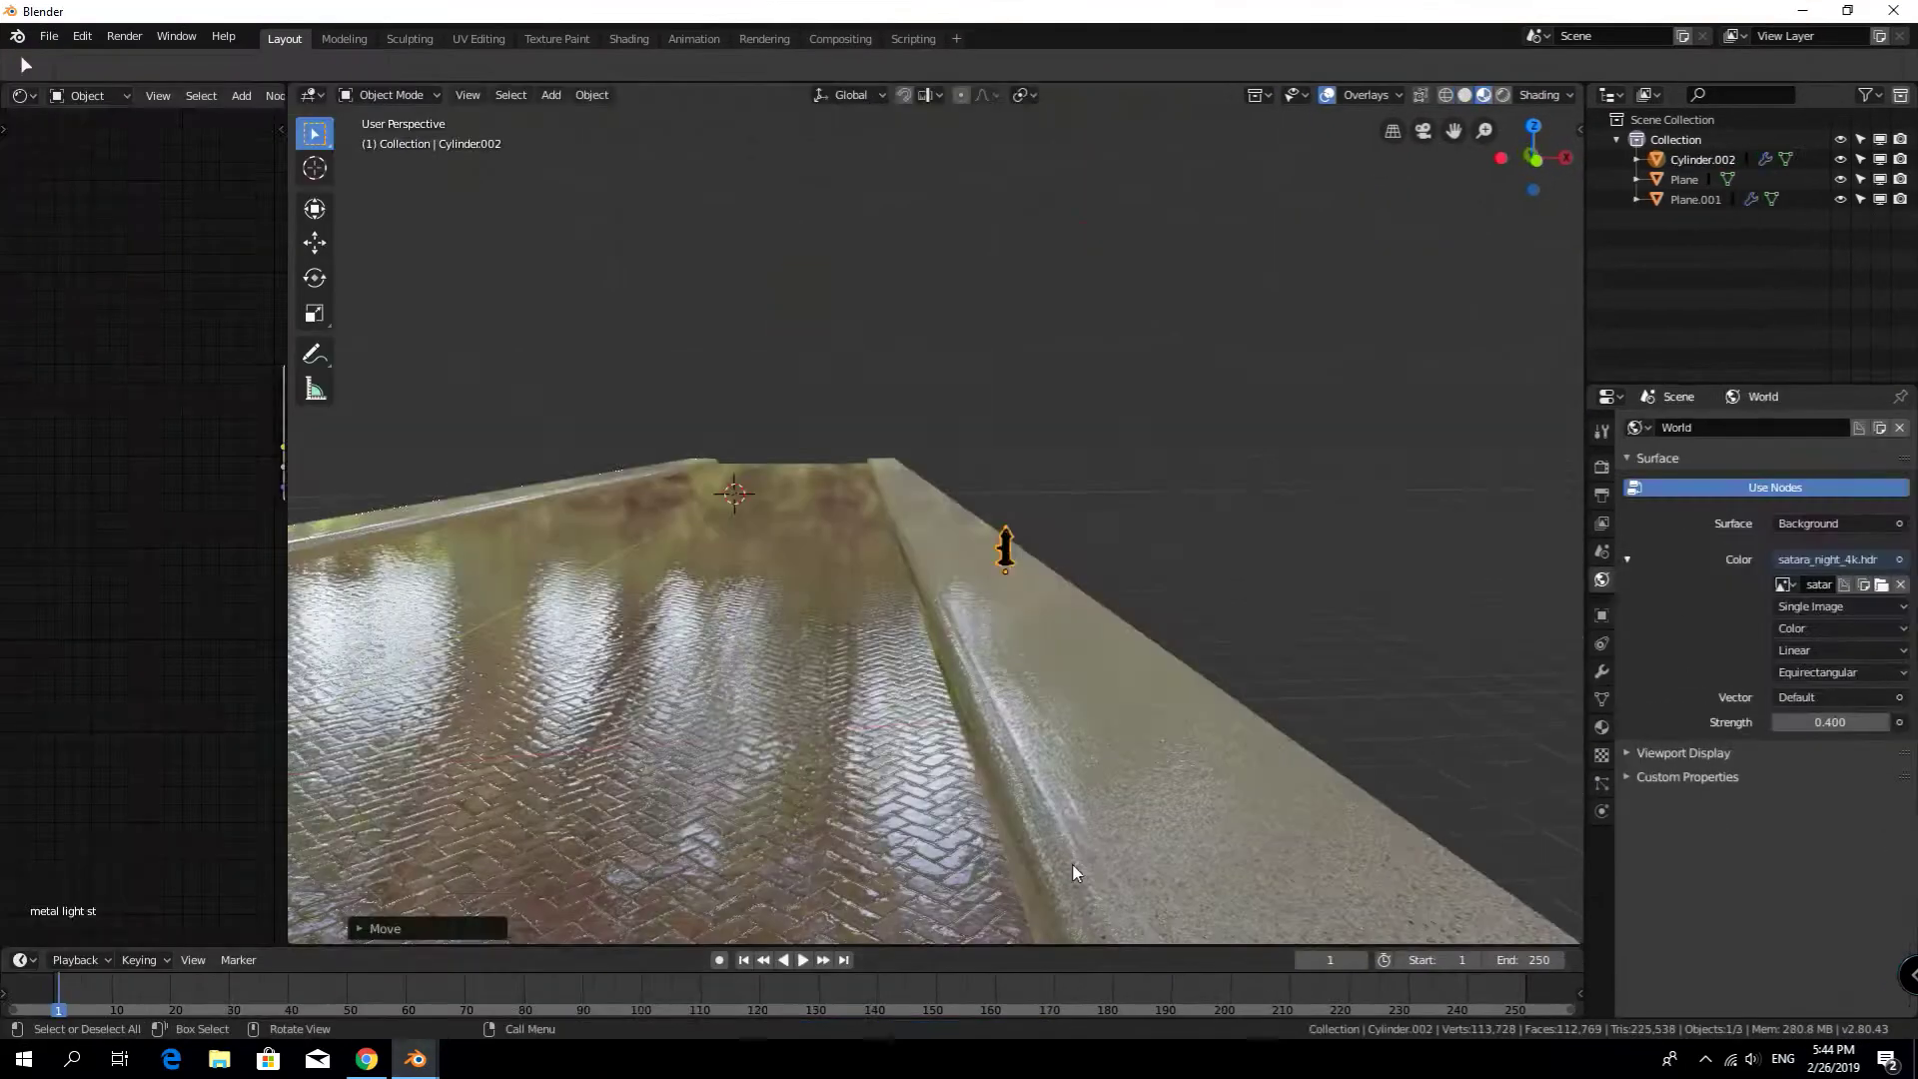
Move the pasted street lamp Lp_4.003 onto the sidewalk and rotate it to face the road
{"action": "key", "text": "g"}
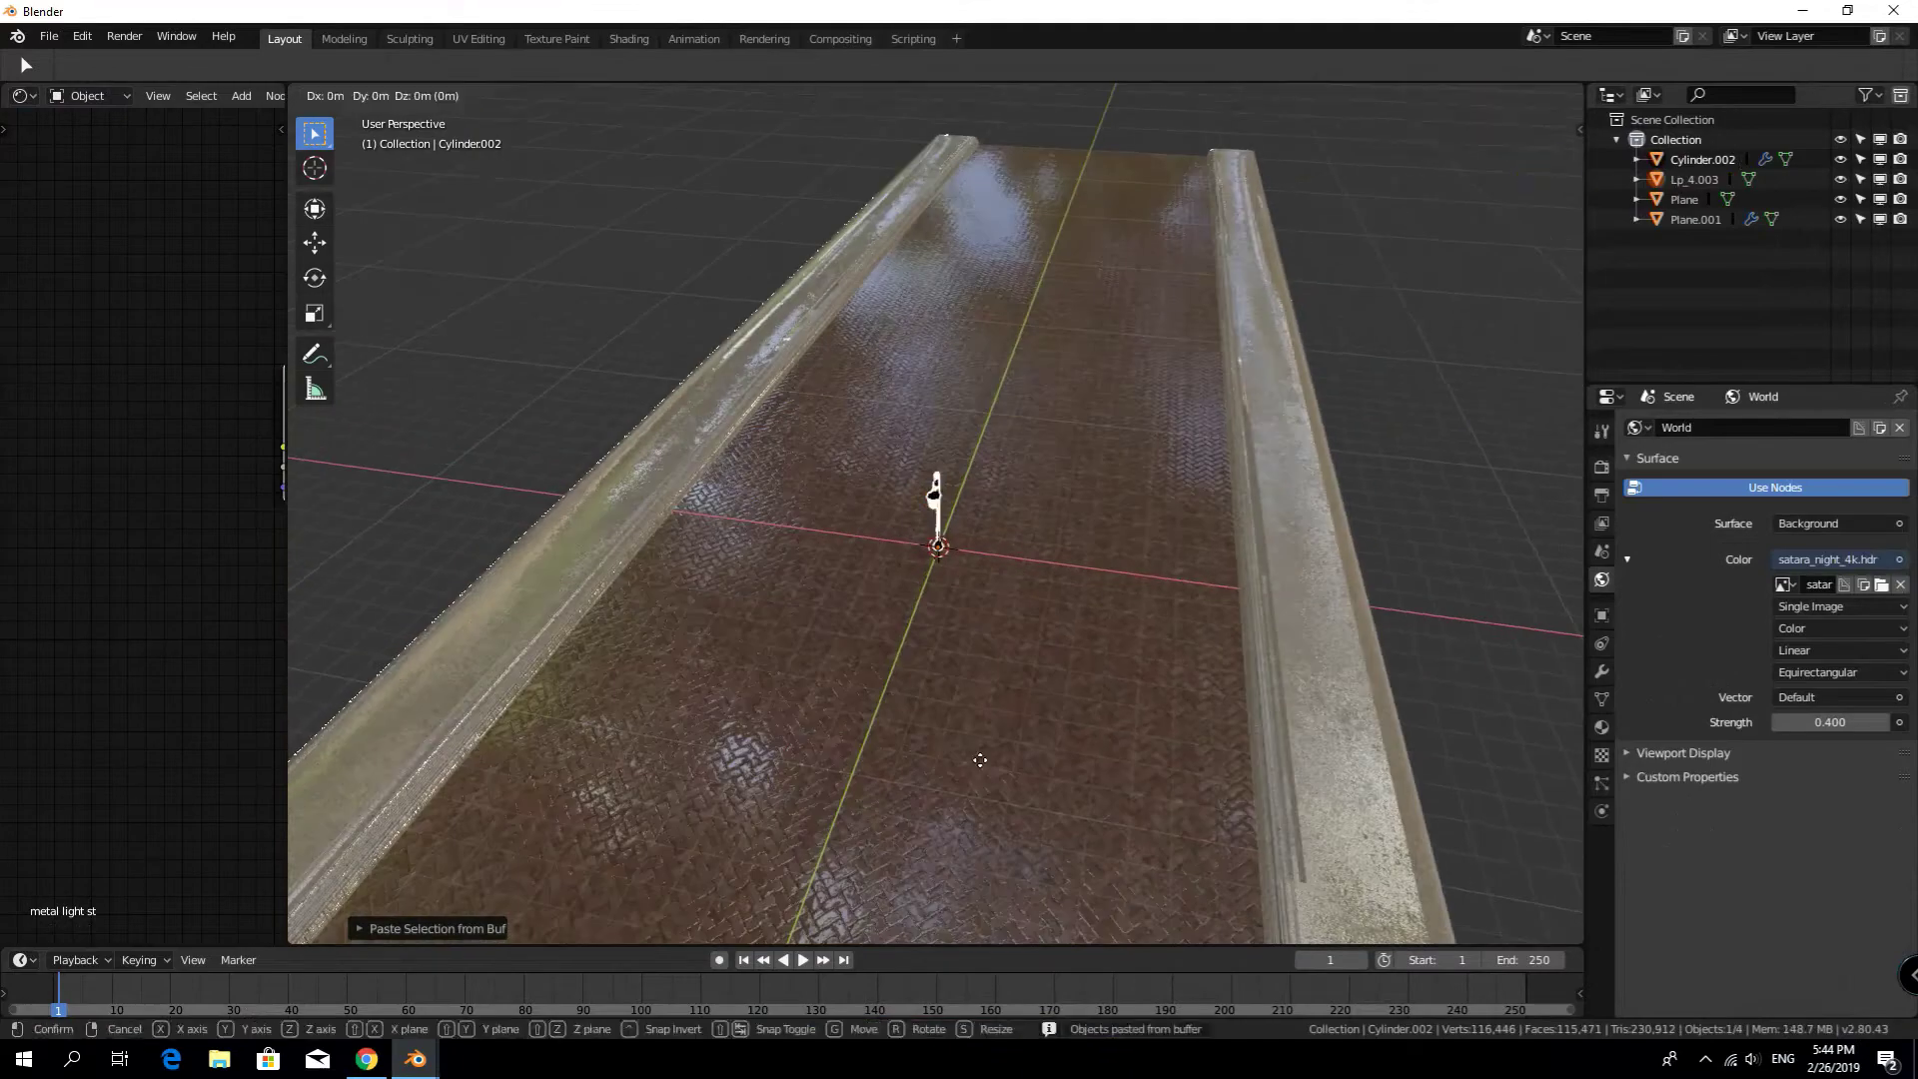
{"action": "left_click", "coordinate": [1328, 793]}
{"action": "mouse_move", "coordinate": [1328, 793]}
{"action": "middle_mouse_down"}
{"action": "mouse_move", "coordinate": [1444, 811]}
{"action": "mouse_move", "coordinate": [590, 843]}
{"action": "mouse_move", "coordinate": [1067, 698]}
{"action": "mouse_move", "coordinate": [1154, 632]}
{"action": "middle_mouse_up"}
{"action": "left_click", "coordinate": [1067, 698]}
{"action": "key", "text": "shift+grave"}
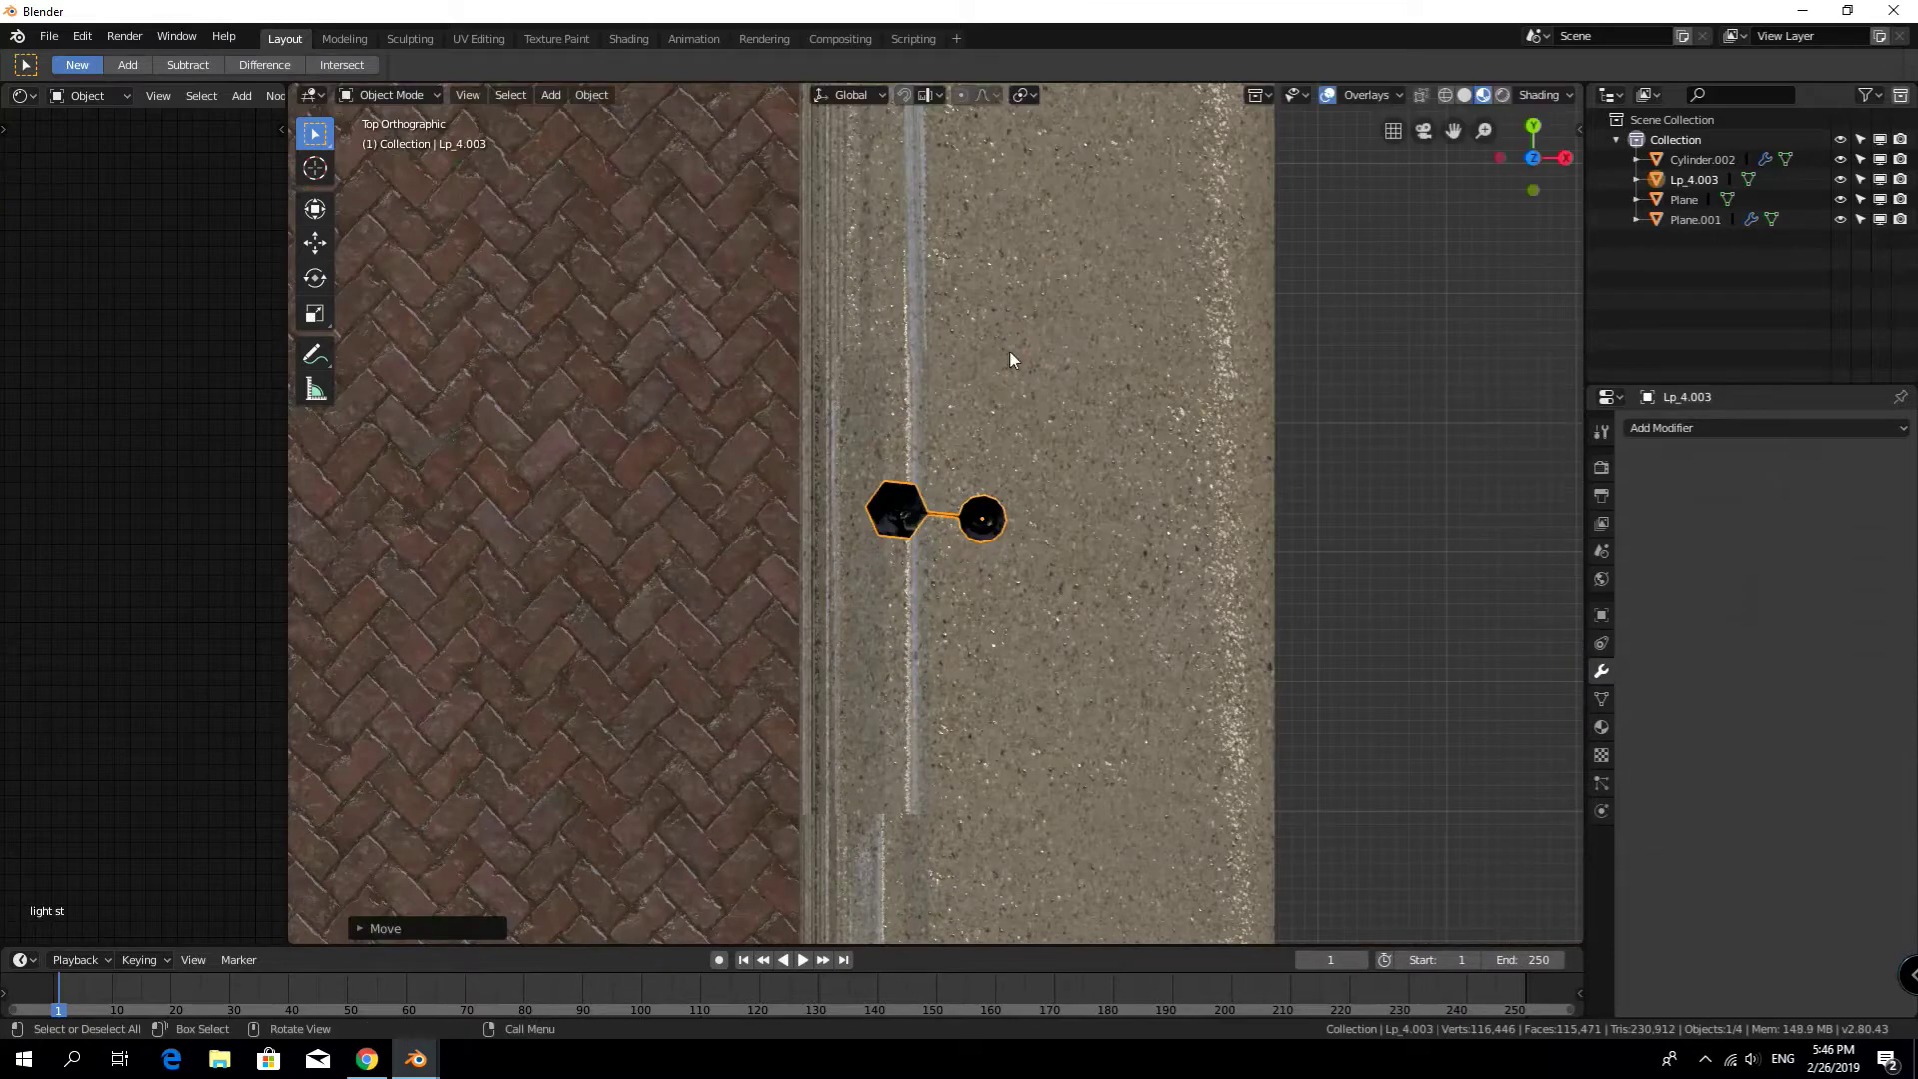
{"action": "key", "text": "r"}
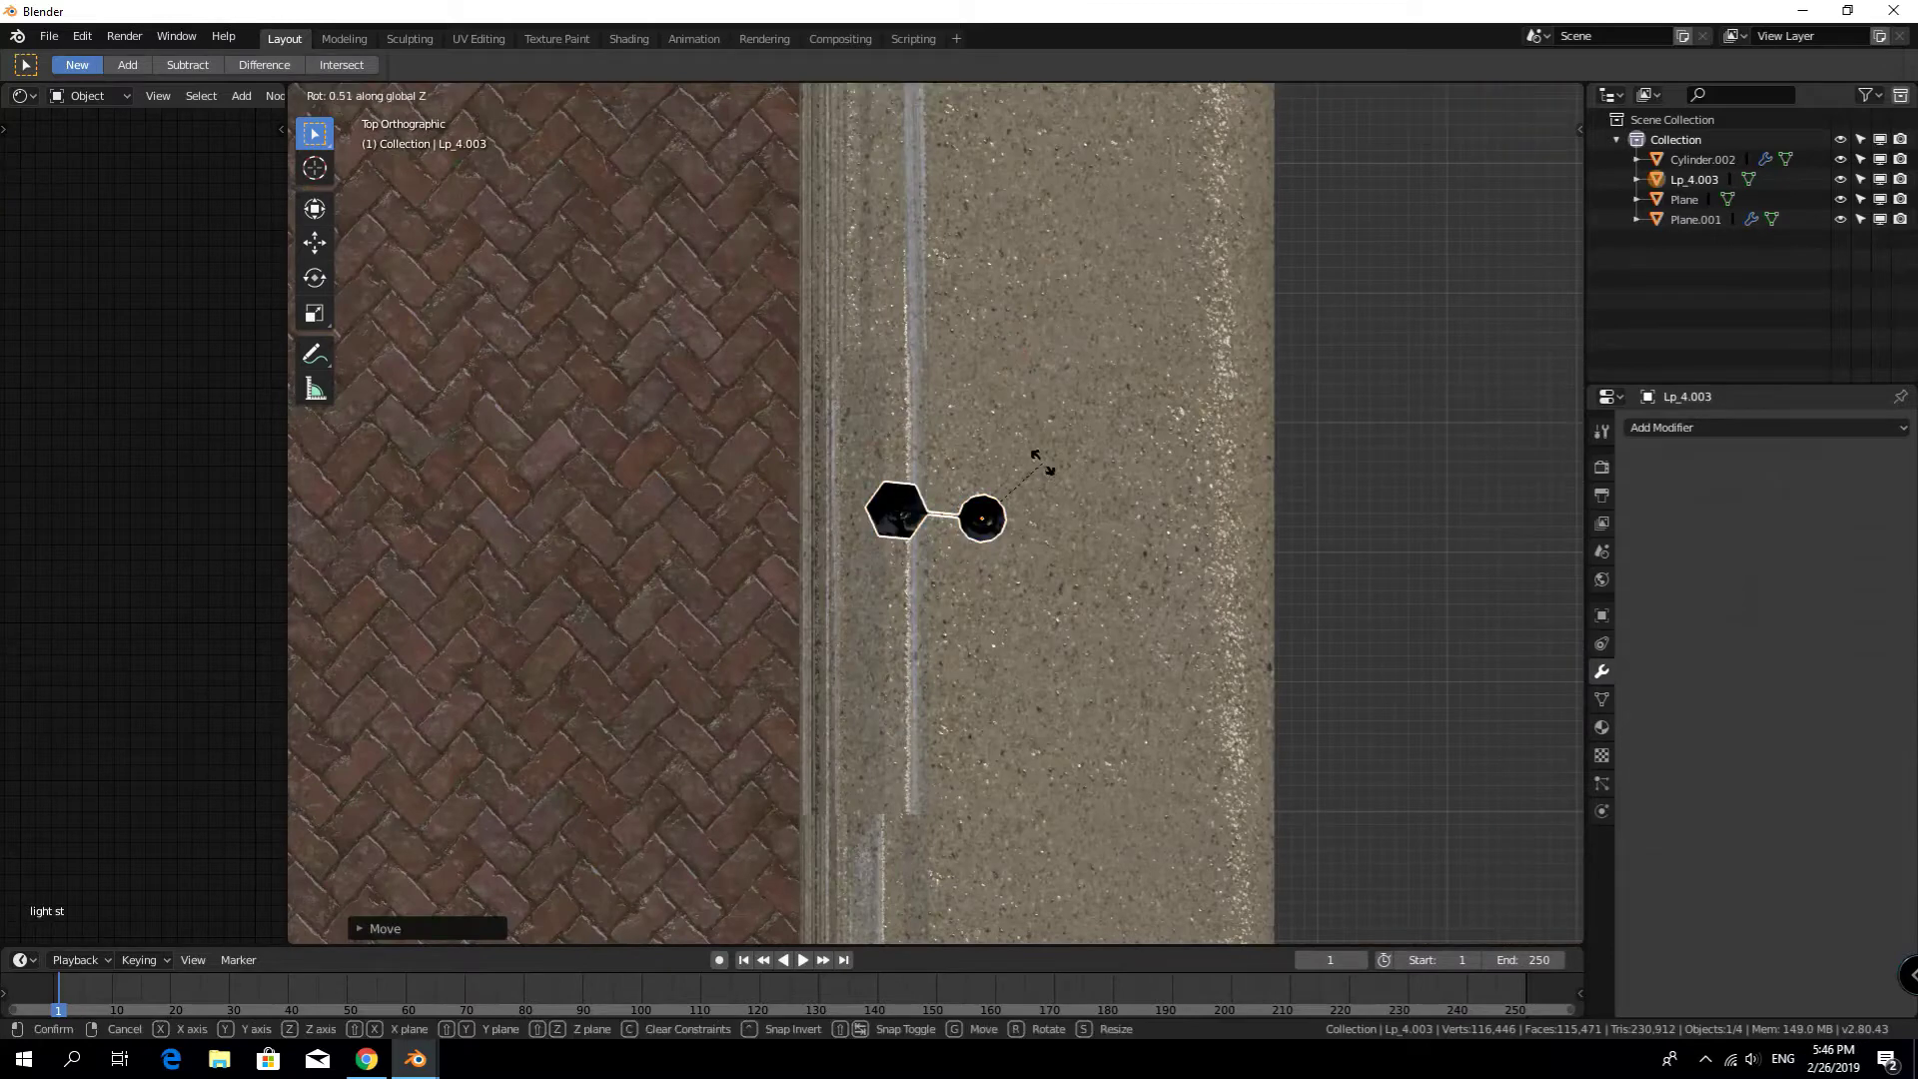
{"action": "left_click", "coordinate": [1043, 459]}
Position the lamp along X, then place a copy 5 m further along Y
{"action": "scroll", "coordinate": [1116, 562], "scroll_direction": "down", "scroll_amount": 5}
{"action": "key", "text": "g"}
{"action": "key", "text": "x"}
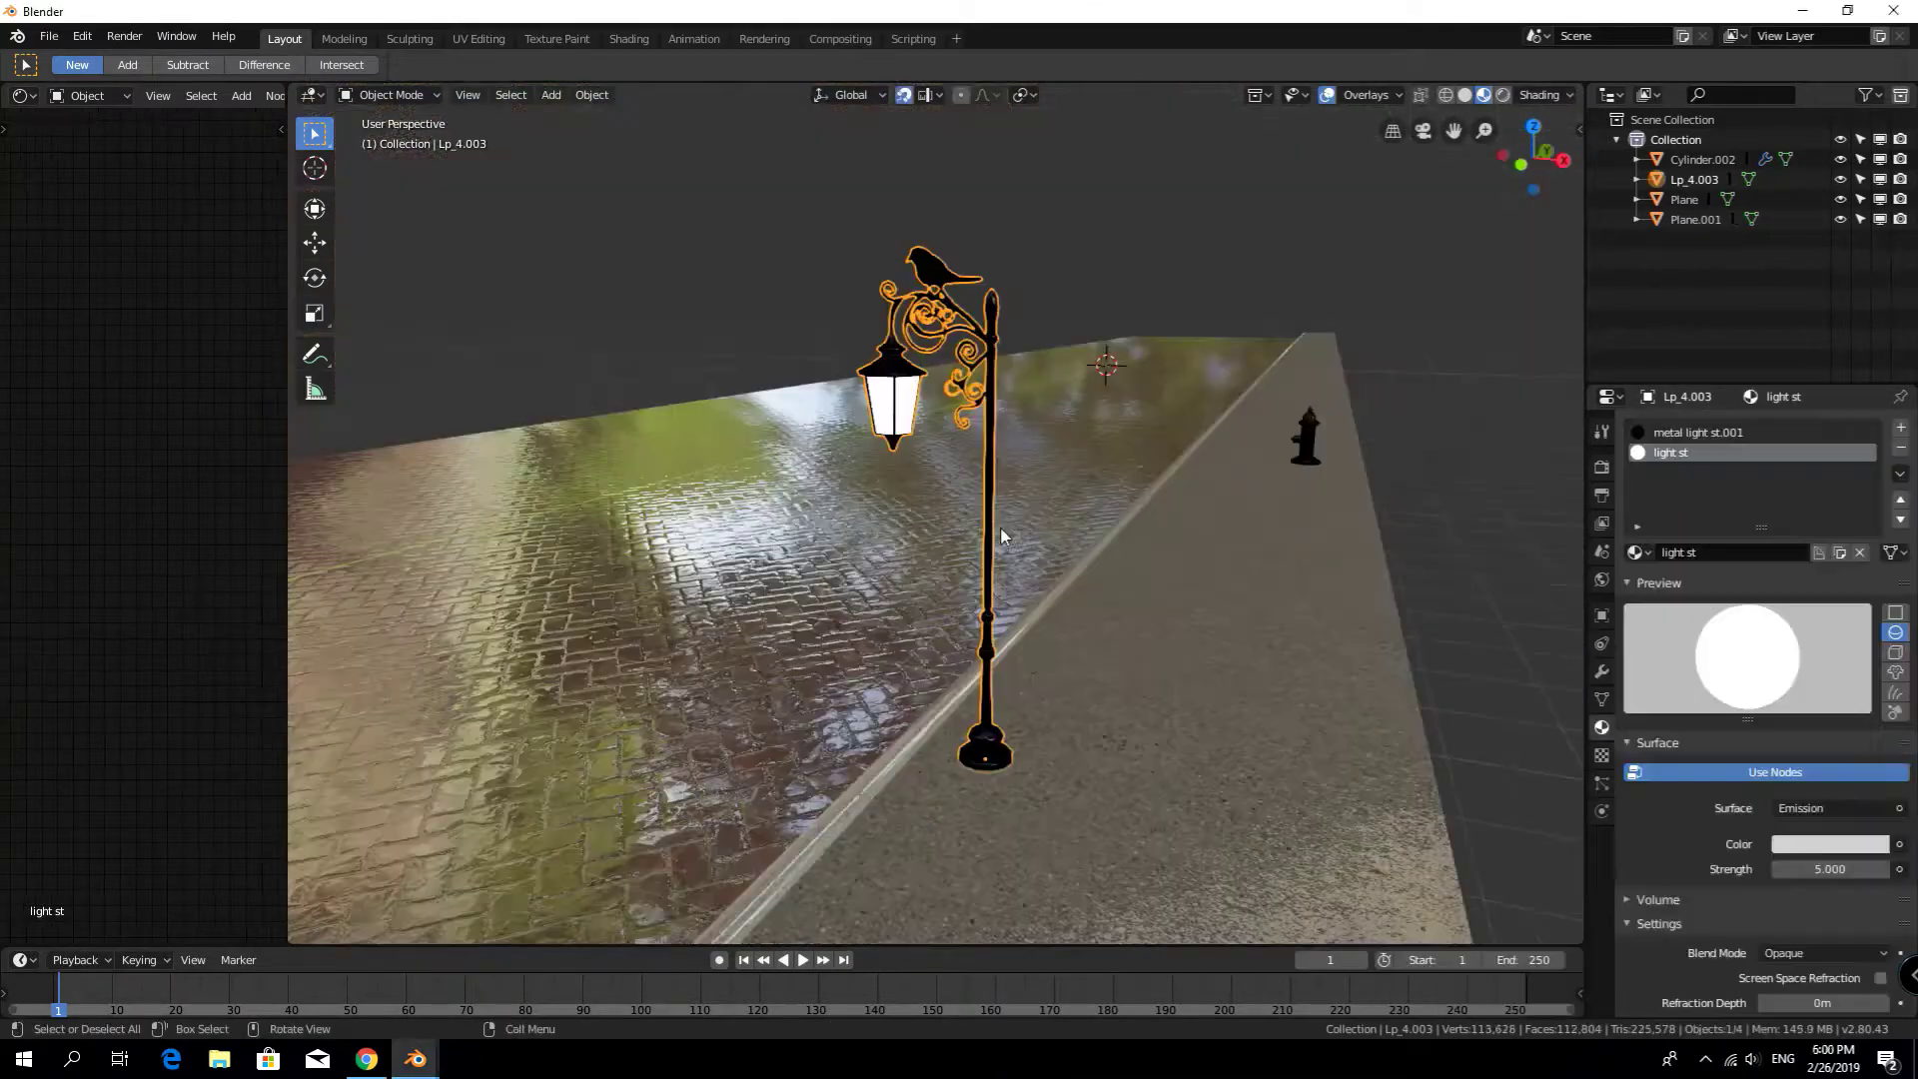
{"action": "scroll", "coordinate": [1121, 807], "scroll_direction": "down", "scroll_amount": 3}
{"action": "scroll", "coordinate": [1121, 807], "scroll_direction": "down", "scroll_amount": 2}
{"action": "key", "text": "g"}
{"action": "key", "text": "y"}
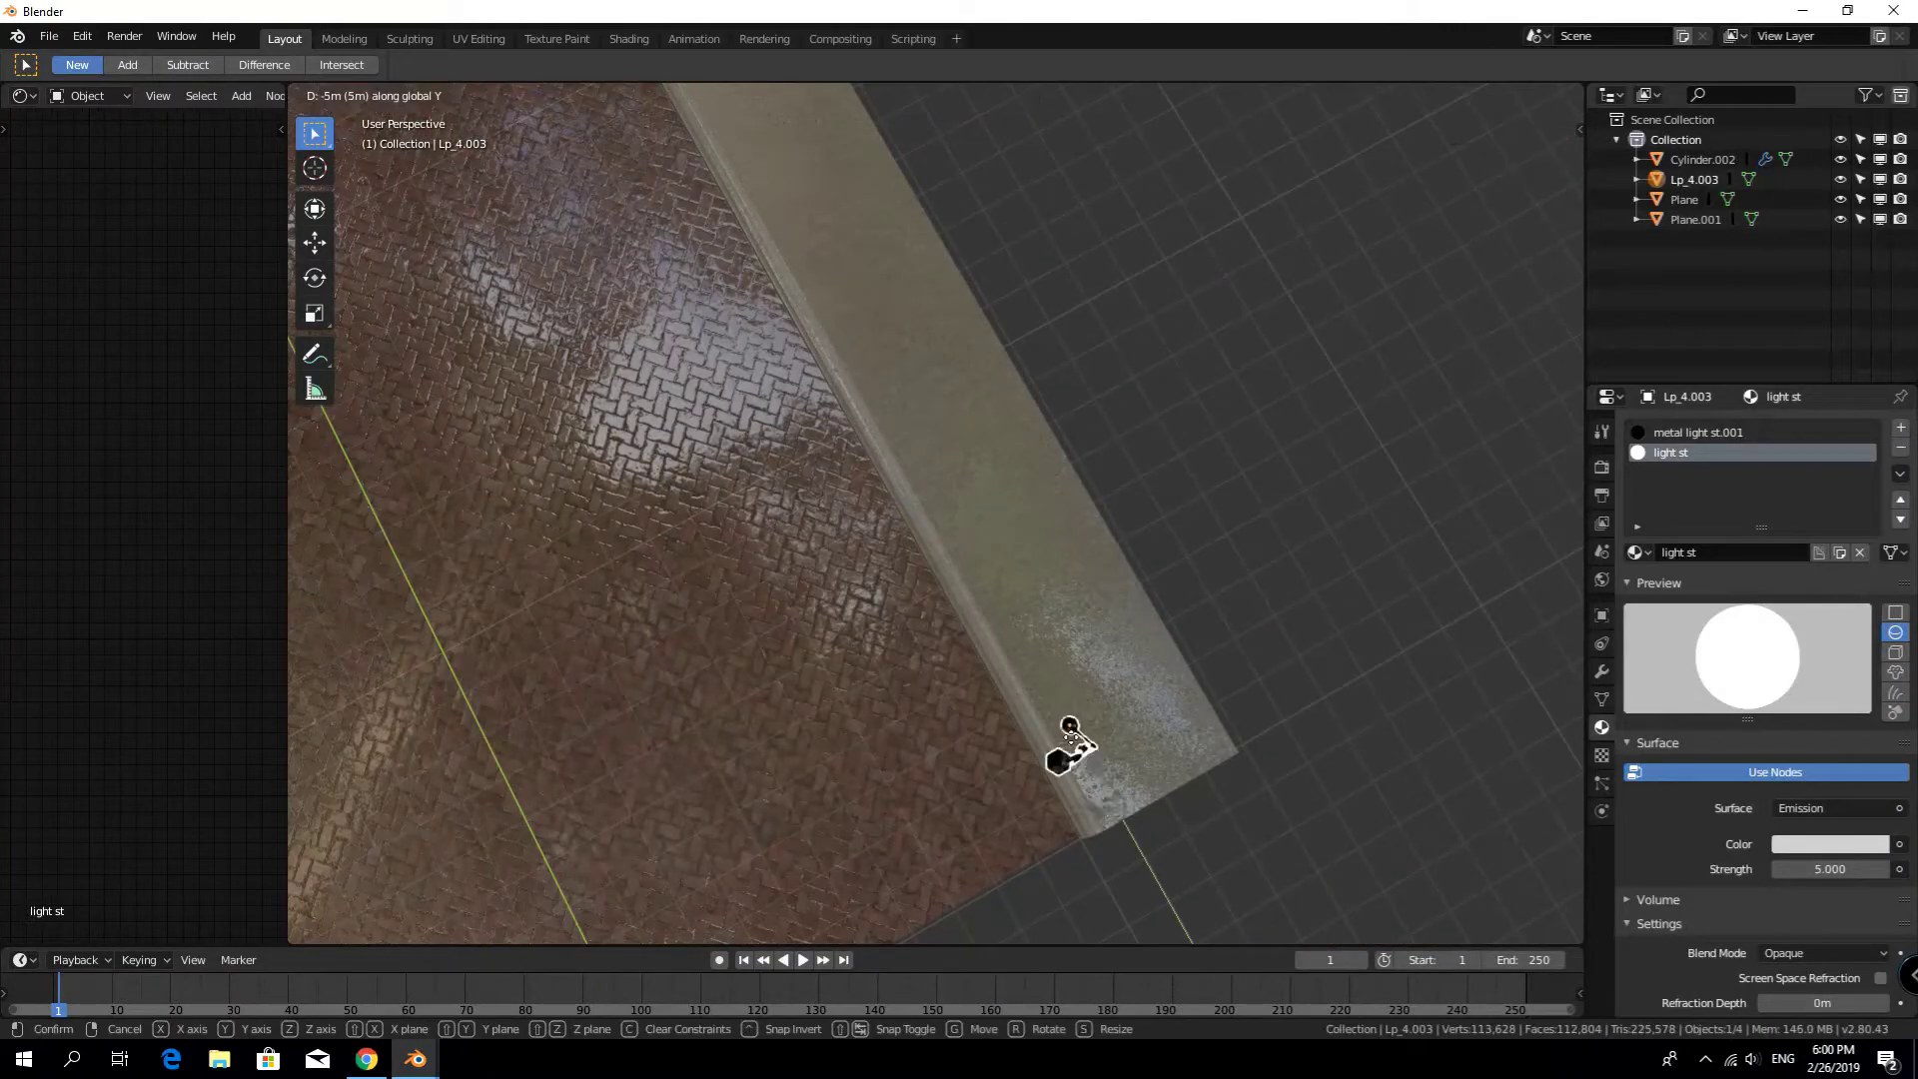
{"action": "left_click", "coordinate": [1082, 759]}
Repeat the lamp copy to build a row of twenty lamps along the curb
{"action": "mouse_move", "coordinate": [1070, 660]}
{"action": "middle_mouse_down"}
{"action": "mouse_move", "coordinate": [865, 675]}
{"action": "mouse_move", "coordinate": [751, 597]}
{"action": "middle_mouse_up"}
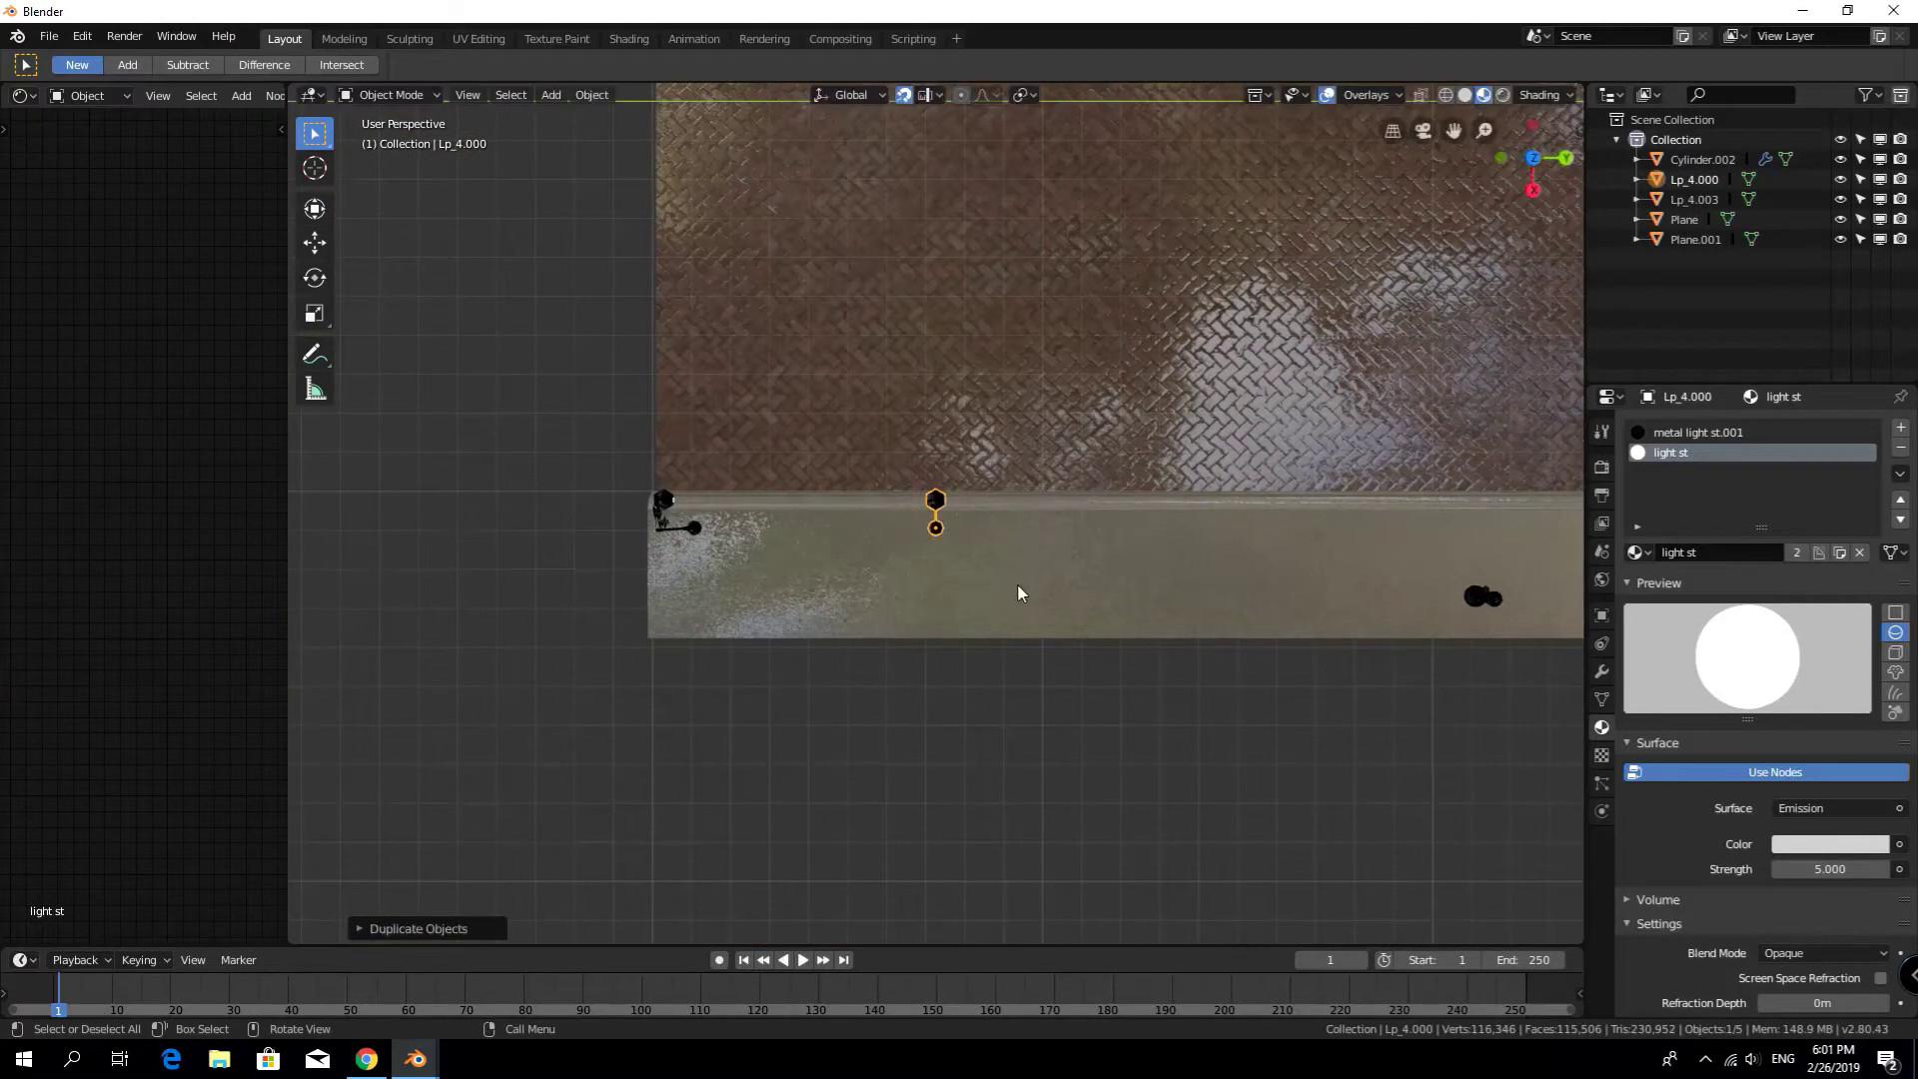
{"action": "key", "text": "shift+r"}
{"action": "key", "text": "shift+r"}
{"action": "key", "text": "shift+r"}
{"action": "scroll", "coordinate": [1174, 512], "scroll_direction": "down", "scroll_amount": 3}
{"action": "scroll", "coordinate": [1176, 510], "scroll_direction": "down", "scroll_amount": 2}
{"action": "scroll", "coordinate": [1176, 510], "scroll_direction": "down", "scroll_amount": 1}
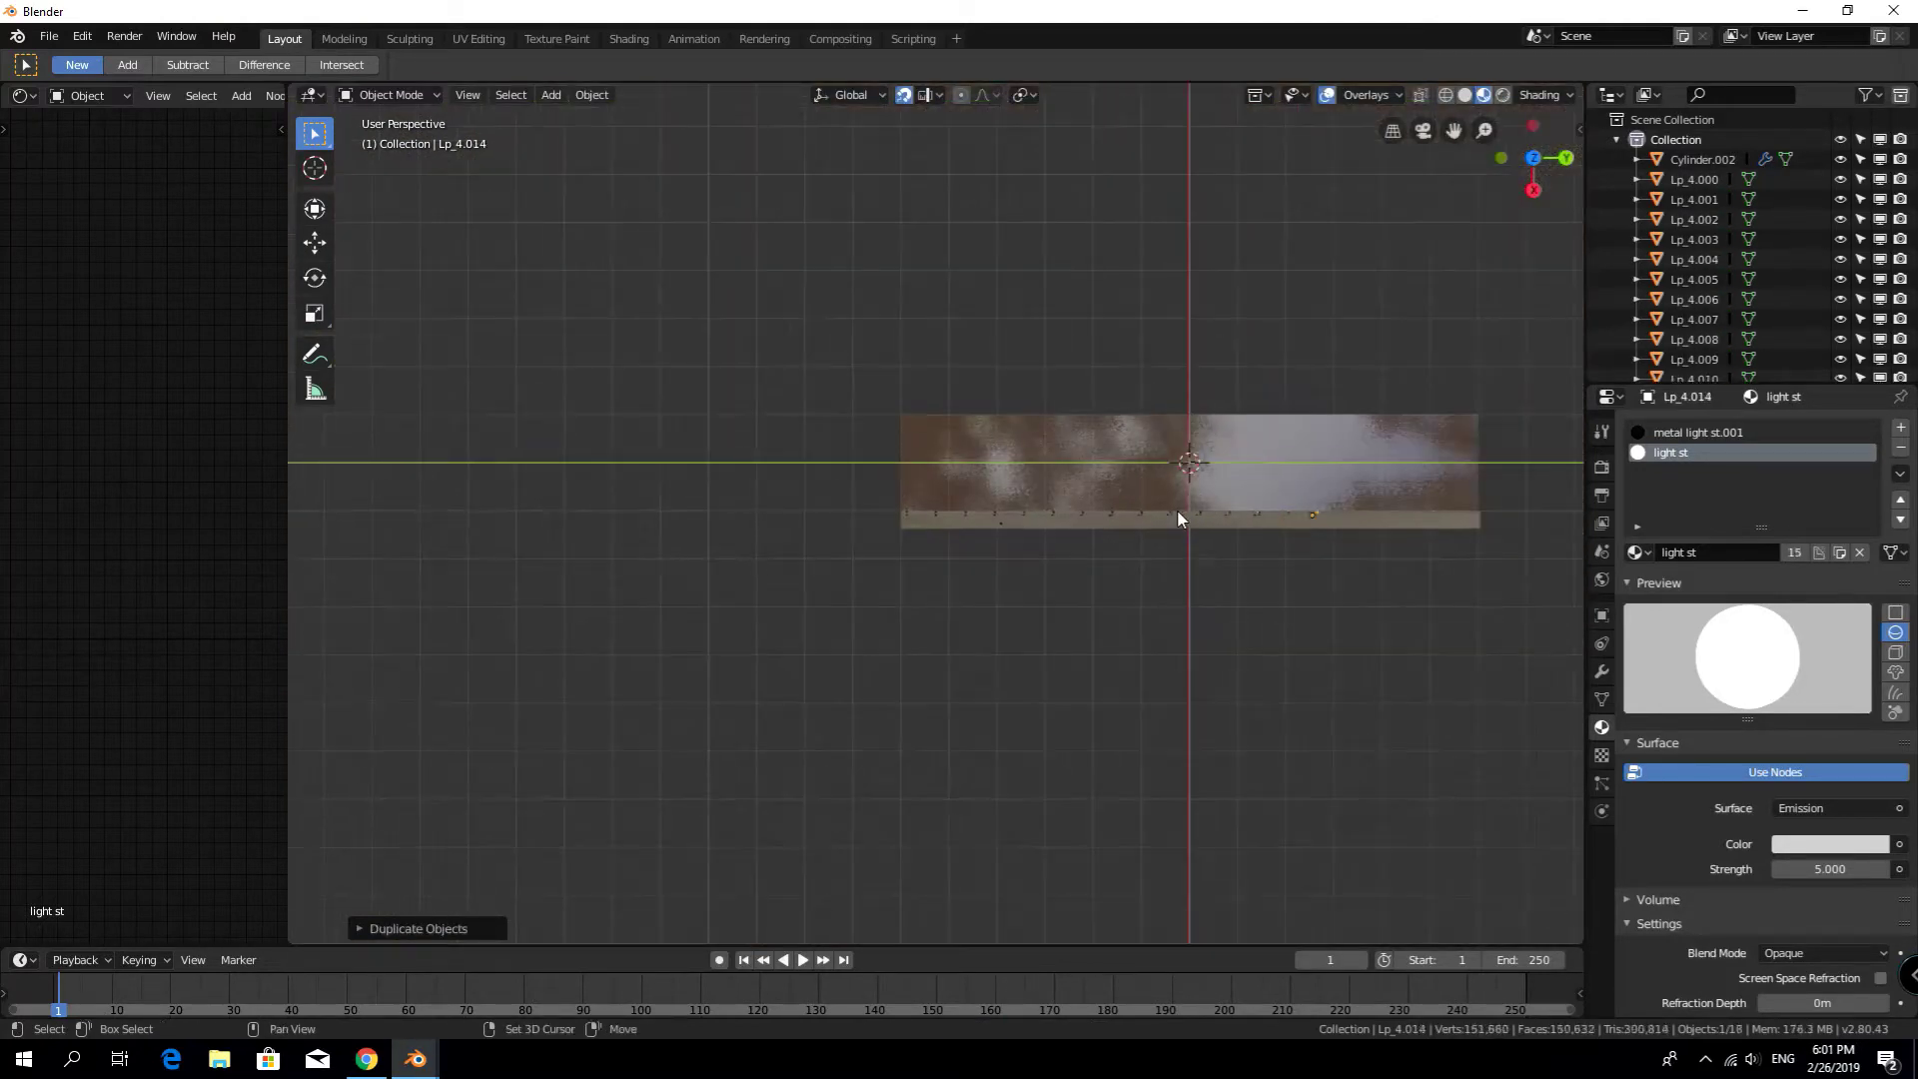
{"action": "scroll", "coordinate": [1177, 510], "scroll_direction": "up", "scroll_amount": 4}
{"action": "mouse_move", "coordinate": [1253, 266]}
{"action": "middle_mouse_down"}
{"action": "mouse_move", "coordinate": [998, 410]}
{"action": "mouse_move", "coordinate": [707, 520]}
{"action": "middle_mouse_up"}
Add a Mirror modifier to the sidewalk plane Plane.001, then undo it
{"action": "left_click", "coordinate": [989, 559]}
{"action": "left_click", "coordinate": [1601, 671]}
{"action": "left_click", "coordinate": [1708, 429]}
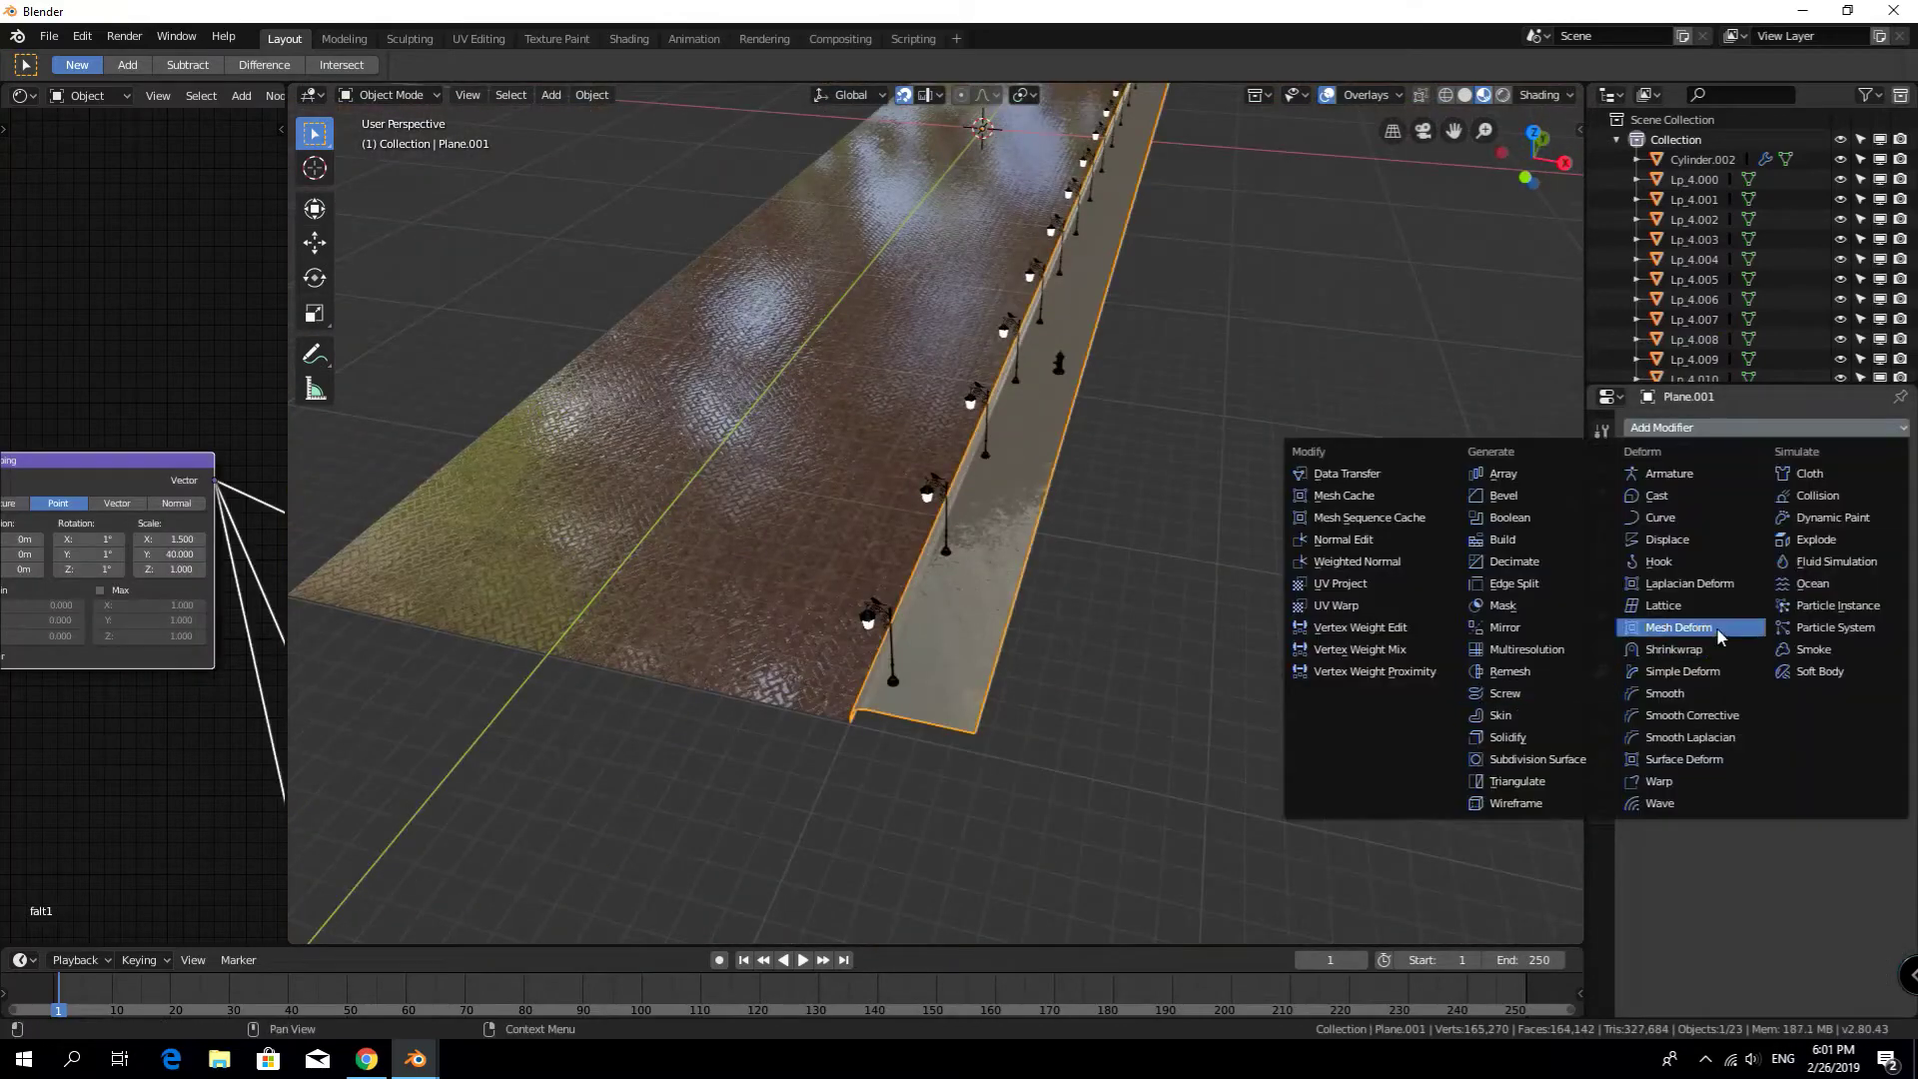
{"action": "left_click", "coordinate": [1504, 627]}
{"action": "scroll", "coordinate": [815, 517], "scroll_direction": "up", "scroll_amount": 3}
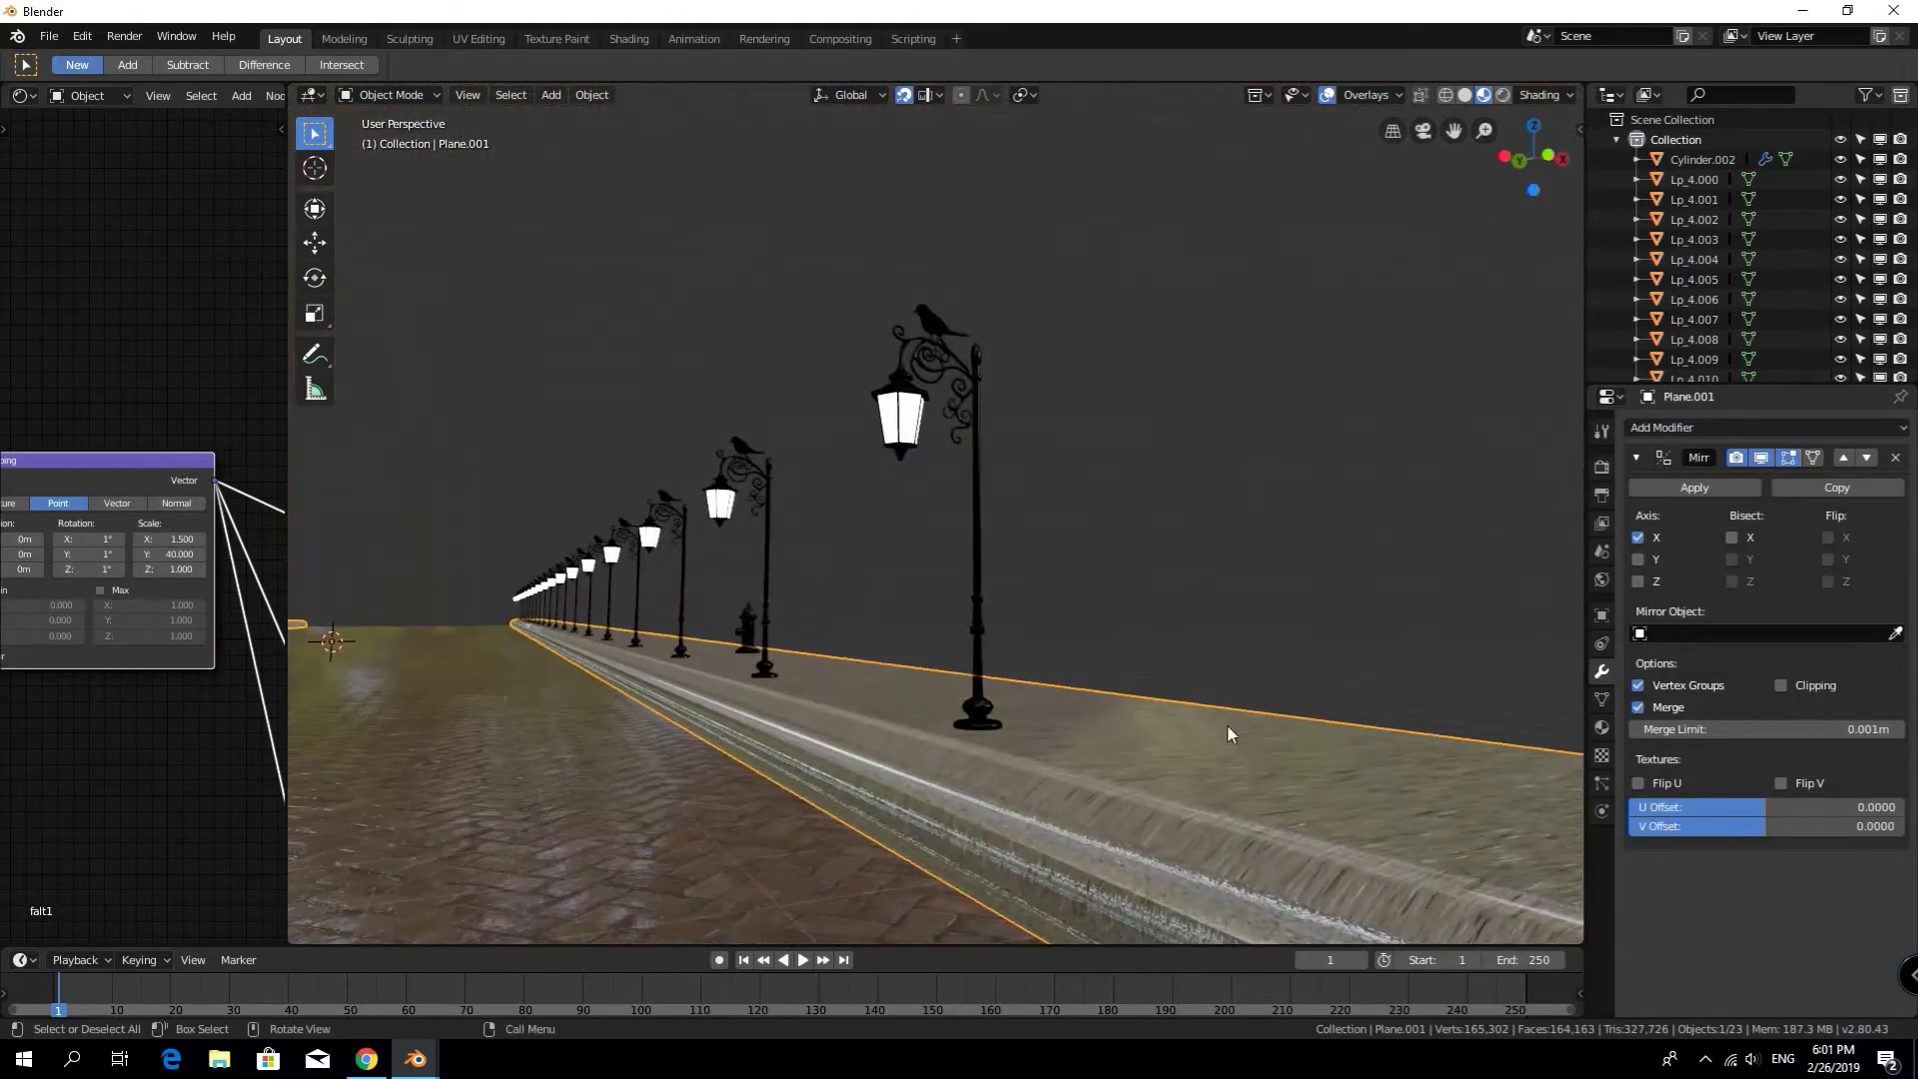
{"action": "mouse_move", "coordinate": [815, 517]}
{"action": "middle_mouse_down"}
{"action": "mouse_move", "coordinate": [1552, 735]}
{"action": "mouse_move", "coordinate": [1198, 639]}
{"action": "middle_mouse_up"}
{"action": "key", "text": "ctrl+z"}
Box-select all the street lamp posts in Front Ortho wireframe view
{"action": "scroll", "coordinate": [877, 586], "scroll_direction": "down", "scroll_amount": 4}
{"action": "key", "text": "KP_1"}
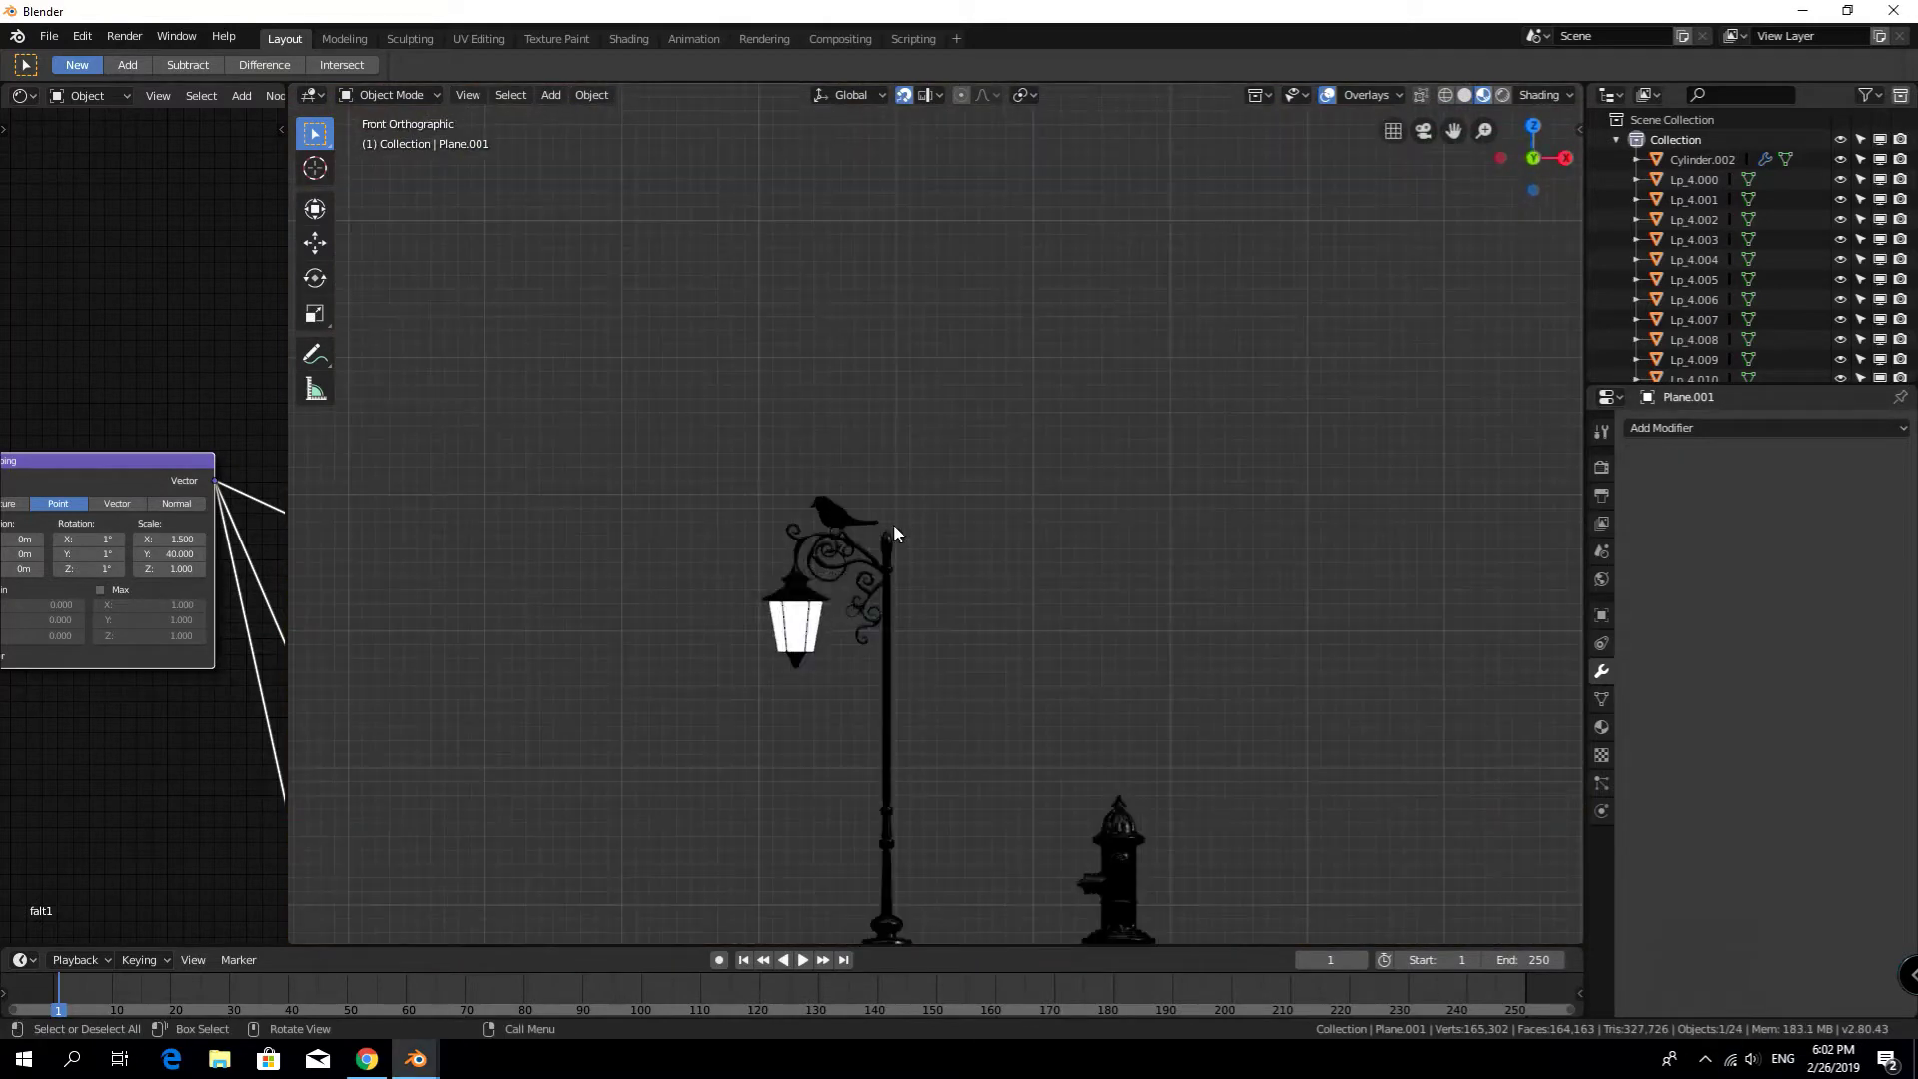
{"action": "key", "text": "shift+z"}
{"action": "left_click_drag", "start_coordinate": [1041, 423], "coordinate": [677, 701]}
{"action": "mouse_move", "coordinate": [678, 702]}
{"action": "middle_mouse_down"}
{"action": "mouse_move", "coordinate": [922, 687]}
{"action": "mouse_move", "coordinate": [1021, 765]}
{"action": "mouse_move", "coordinate": [957, 736]}
{"action": "middle_mouse_up"}
{"action": "scroll", "coordinate": [957, 735], "scroll_direction": "down", "scroll_amount": 2}
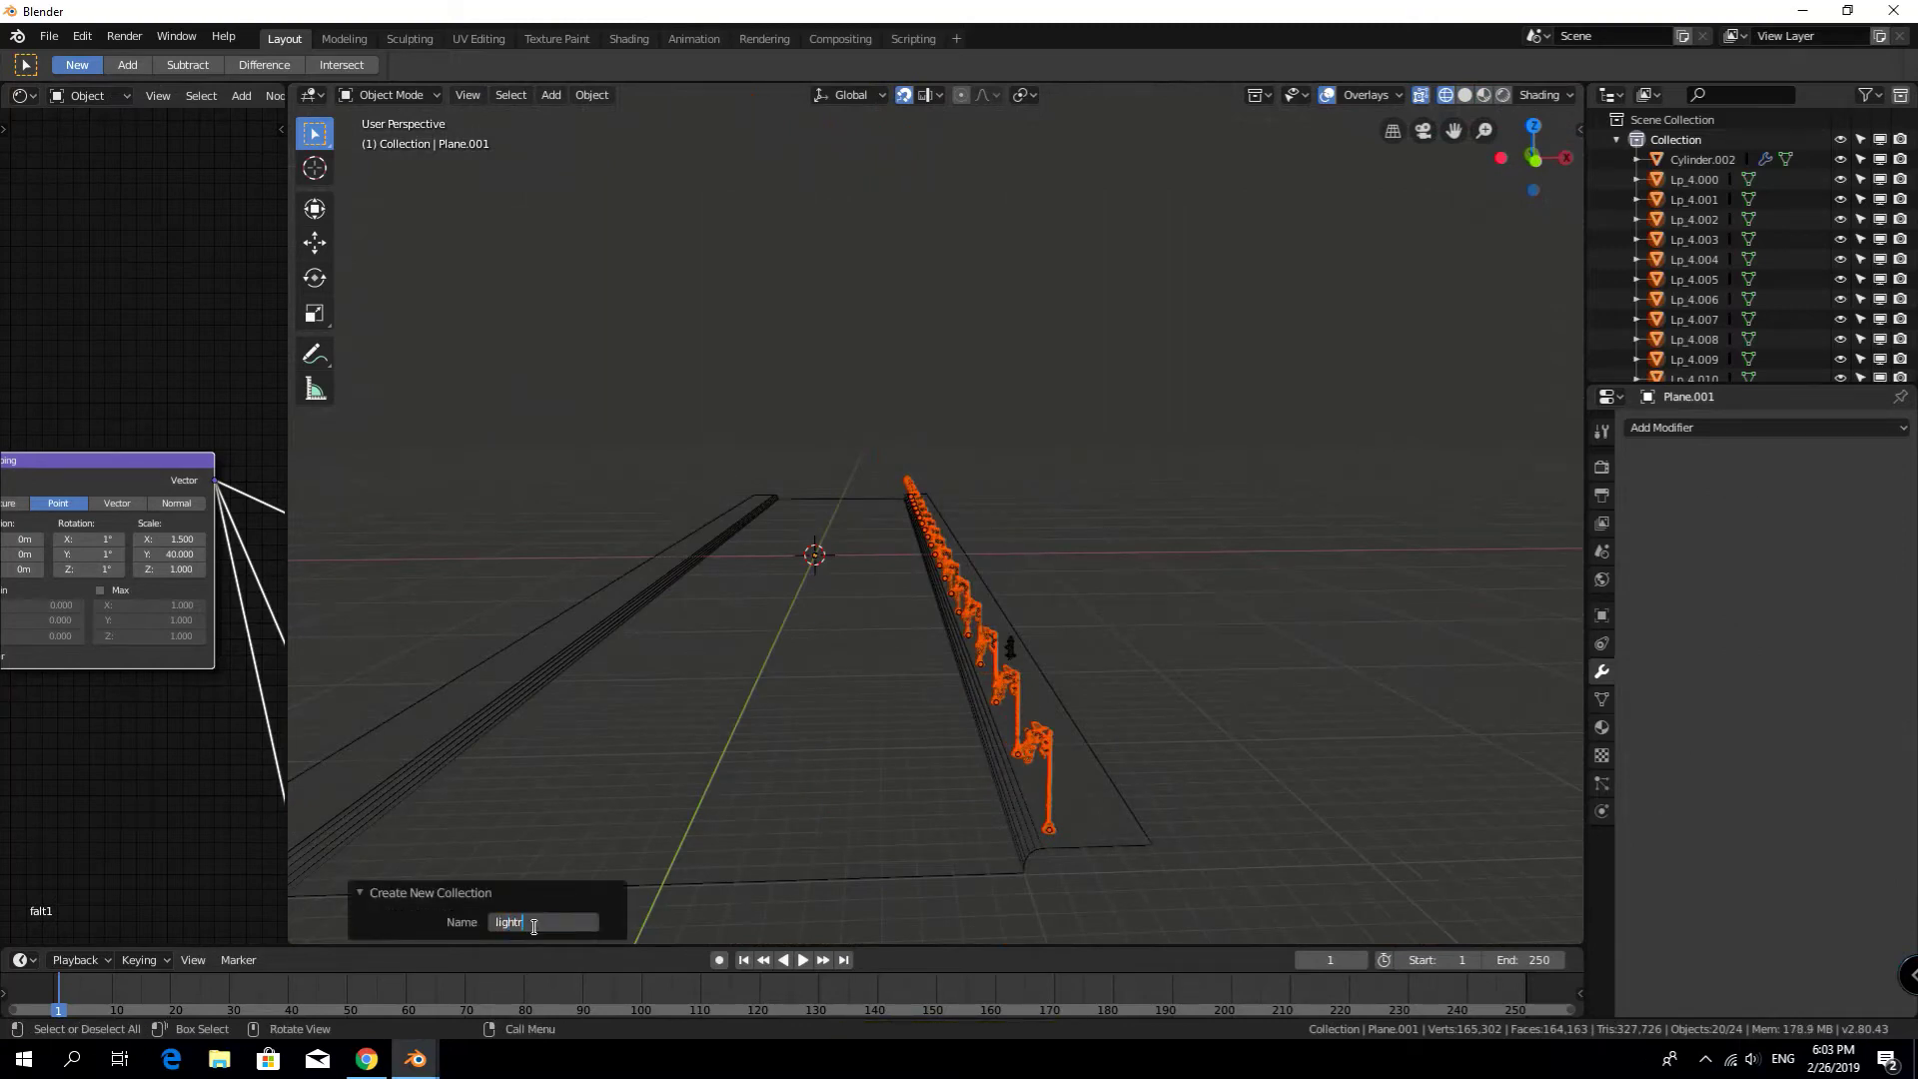
Try a Mirror modifier on the sidewalk again, then remove it
{"action": "middle_click_drag", "start_coordinate": [942, 847], "coordinate": [1550, 651]}
{"action": "left_click", "coordinate": [1763, 428]}
{"action": "left_click", "coordinate": [1476, 624]}
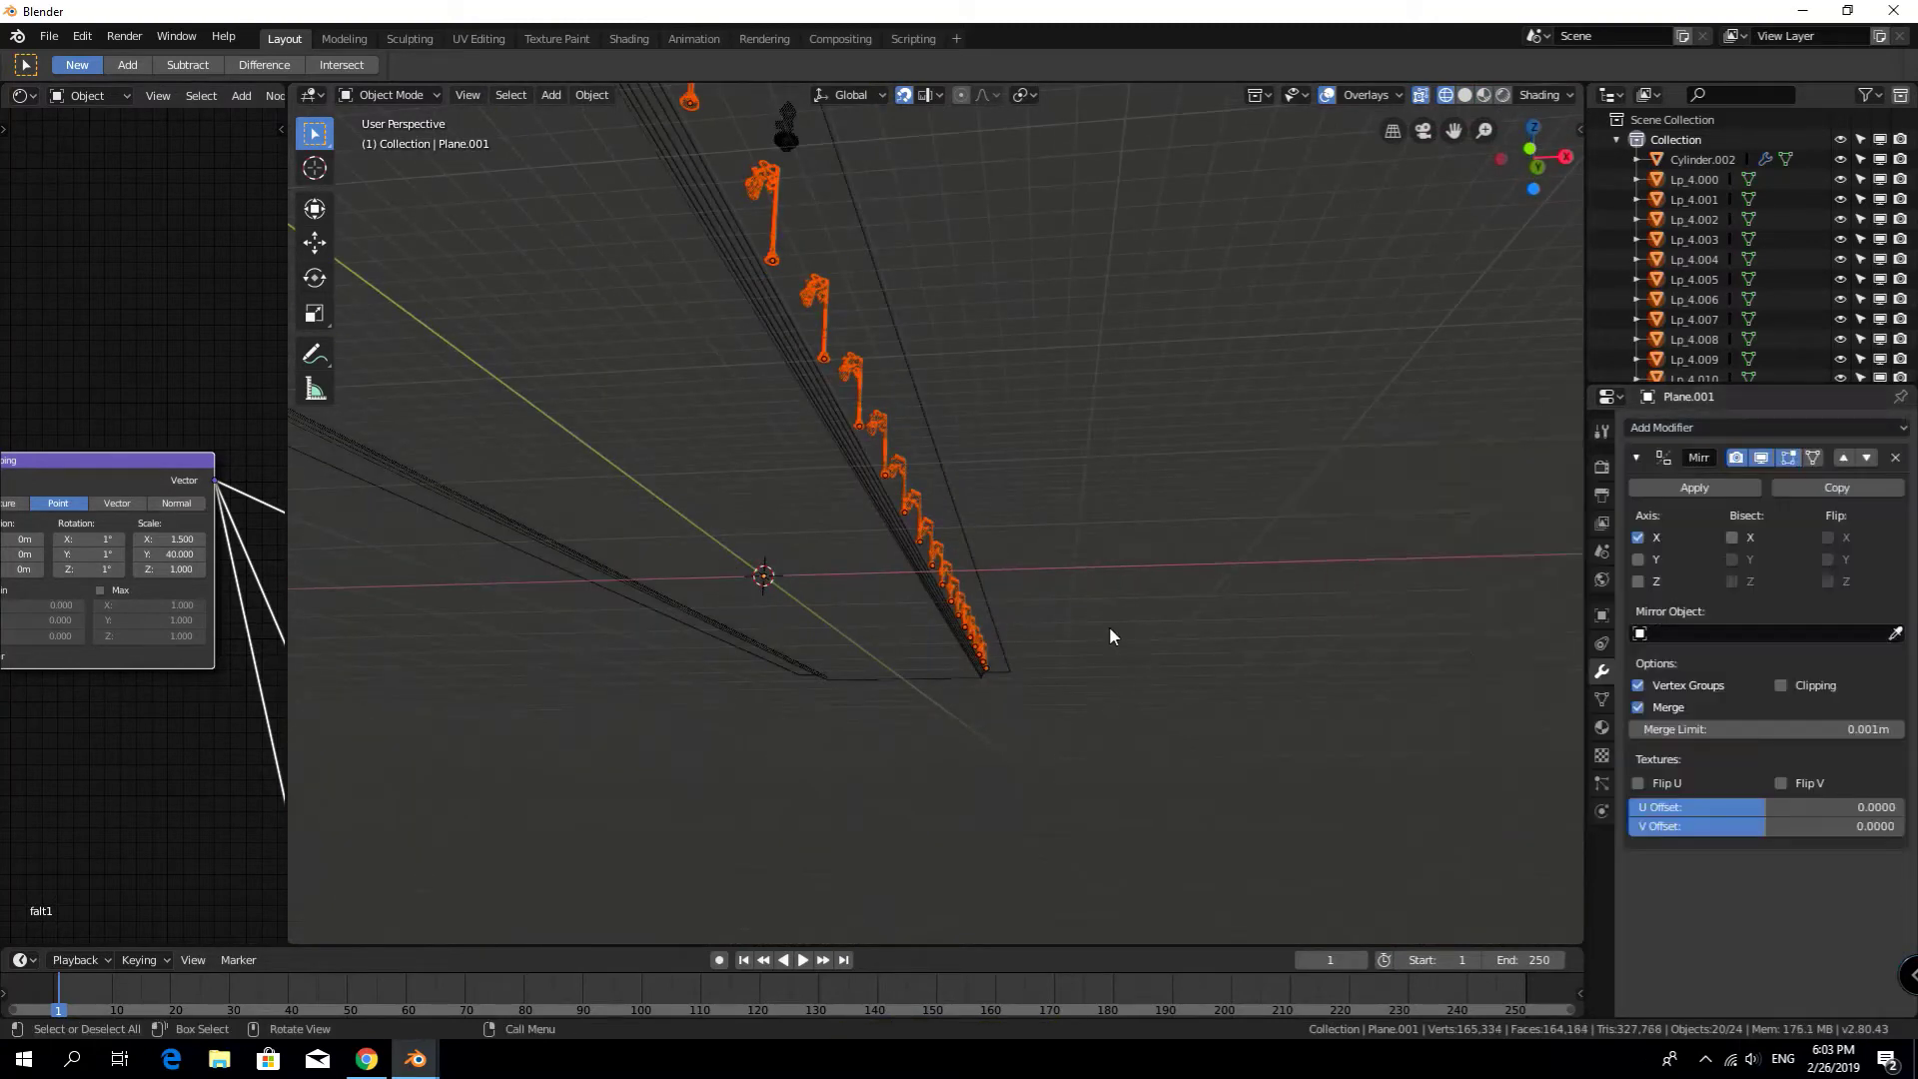
{"action": "middle_click_drag", "start_coordinate": [1112, 633], "coordinate": [1601, 687]}
{"action": "middle_click_drag", "start_coordinate": [1640, 539], "coordinate": [1895, 457]}
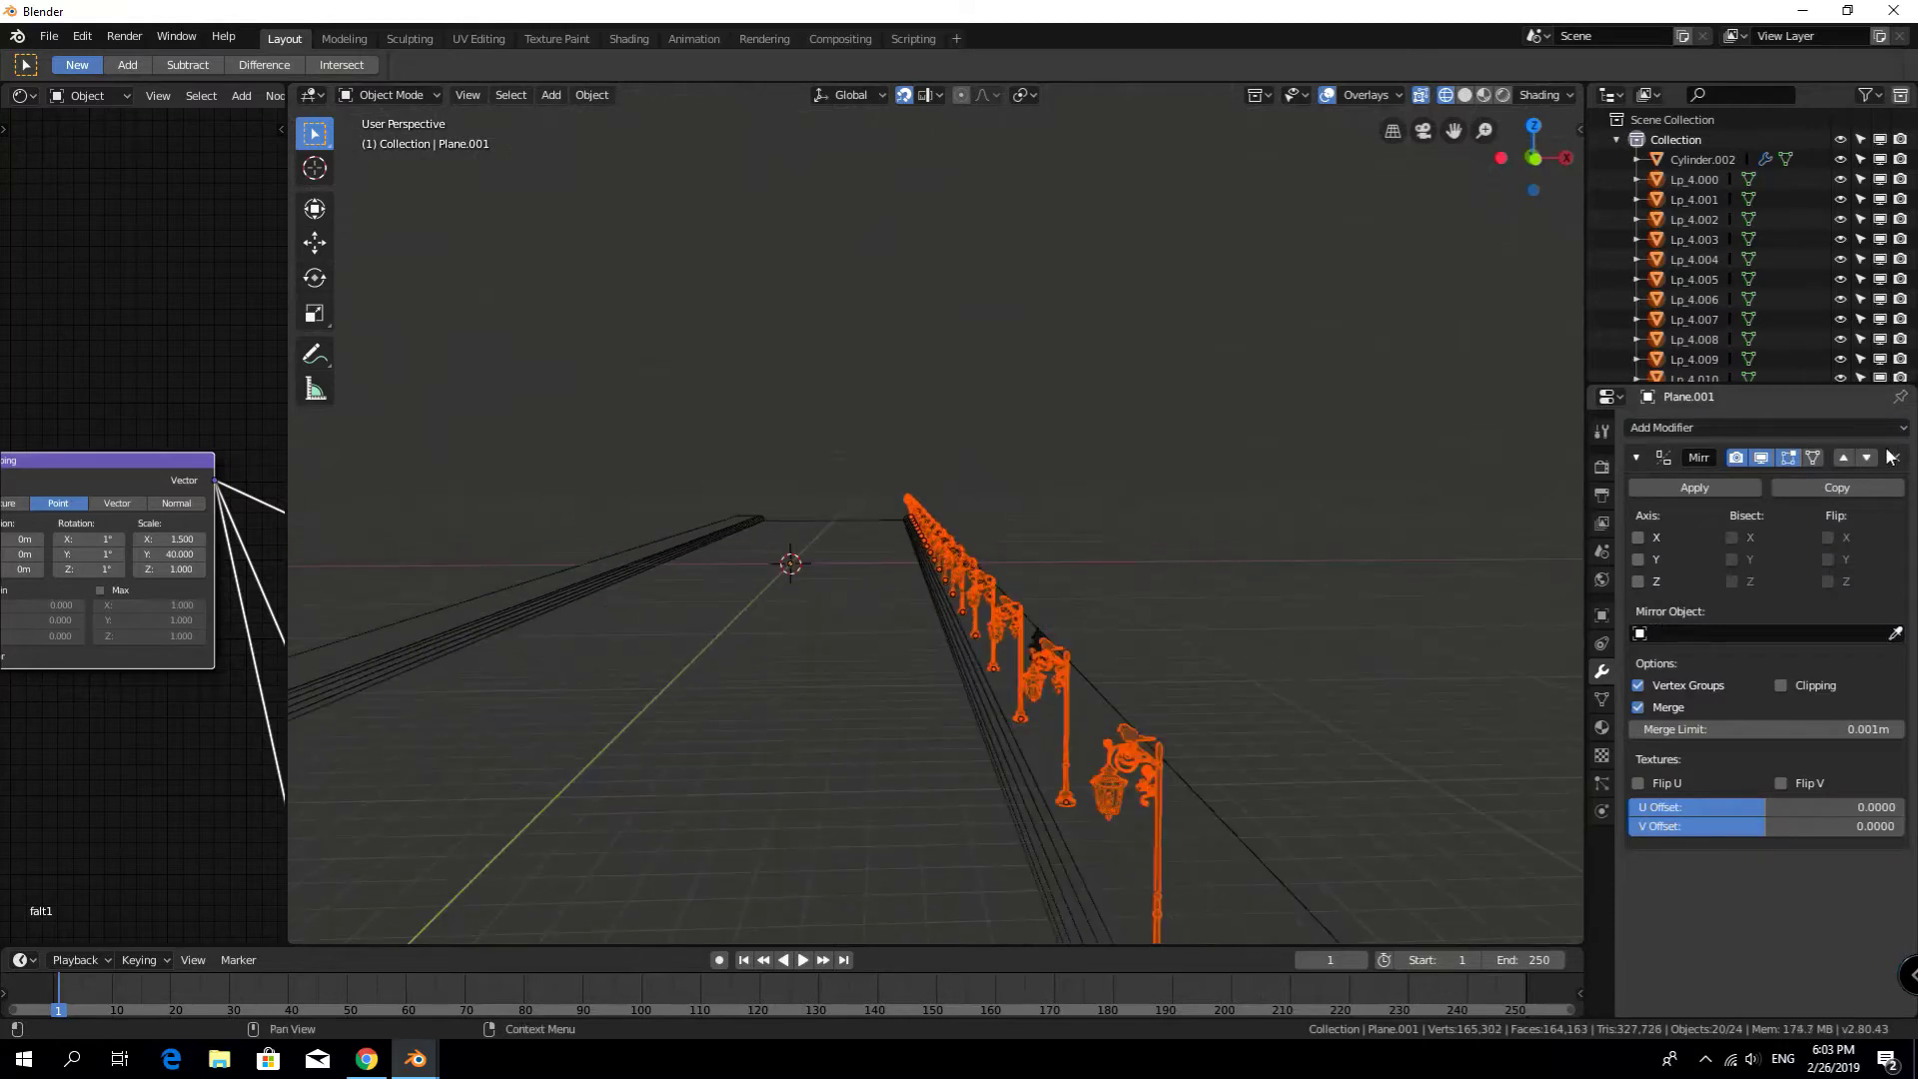
{"action": "left_click", "coordinate": [1895, 456]}
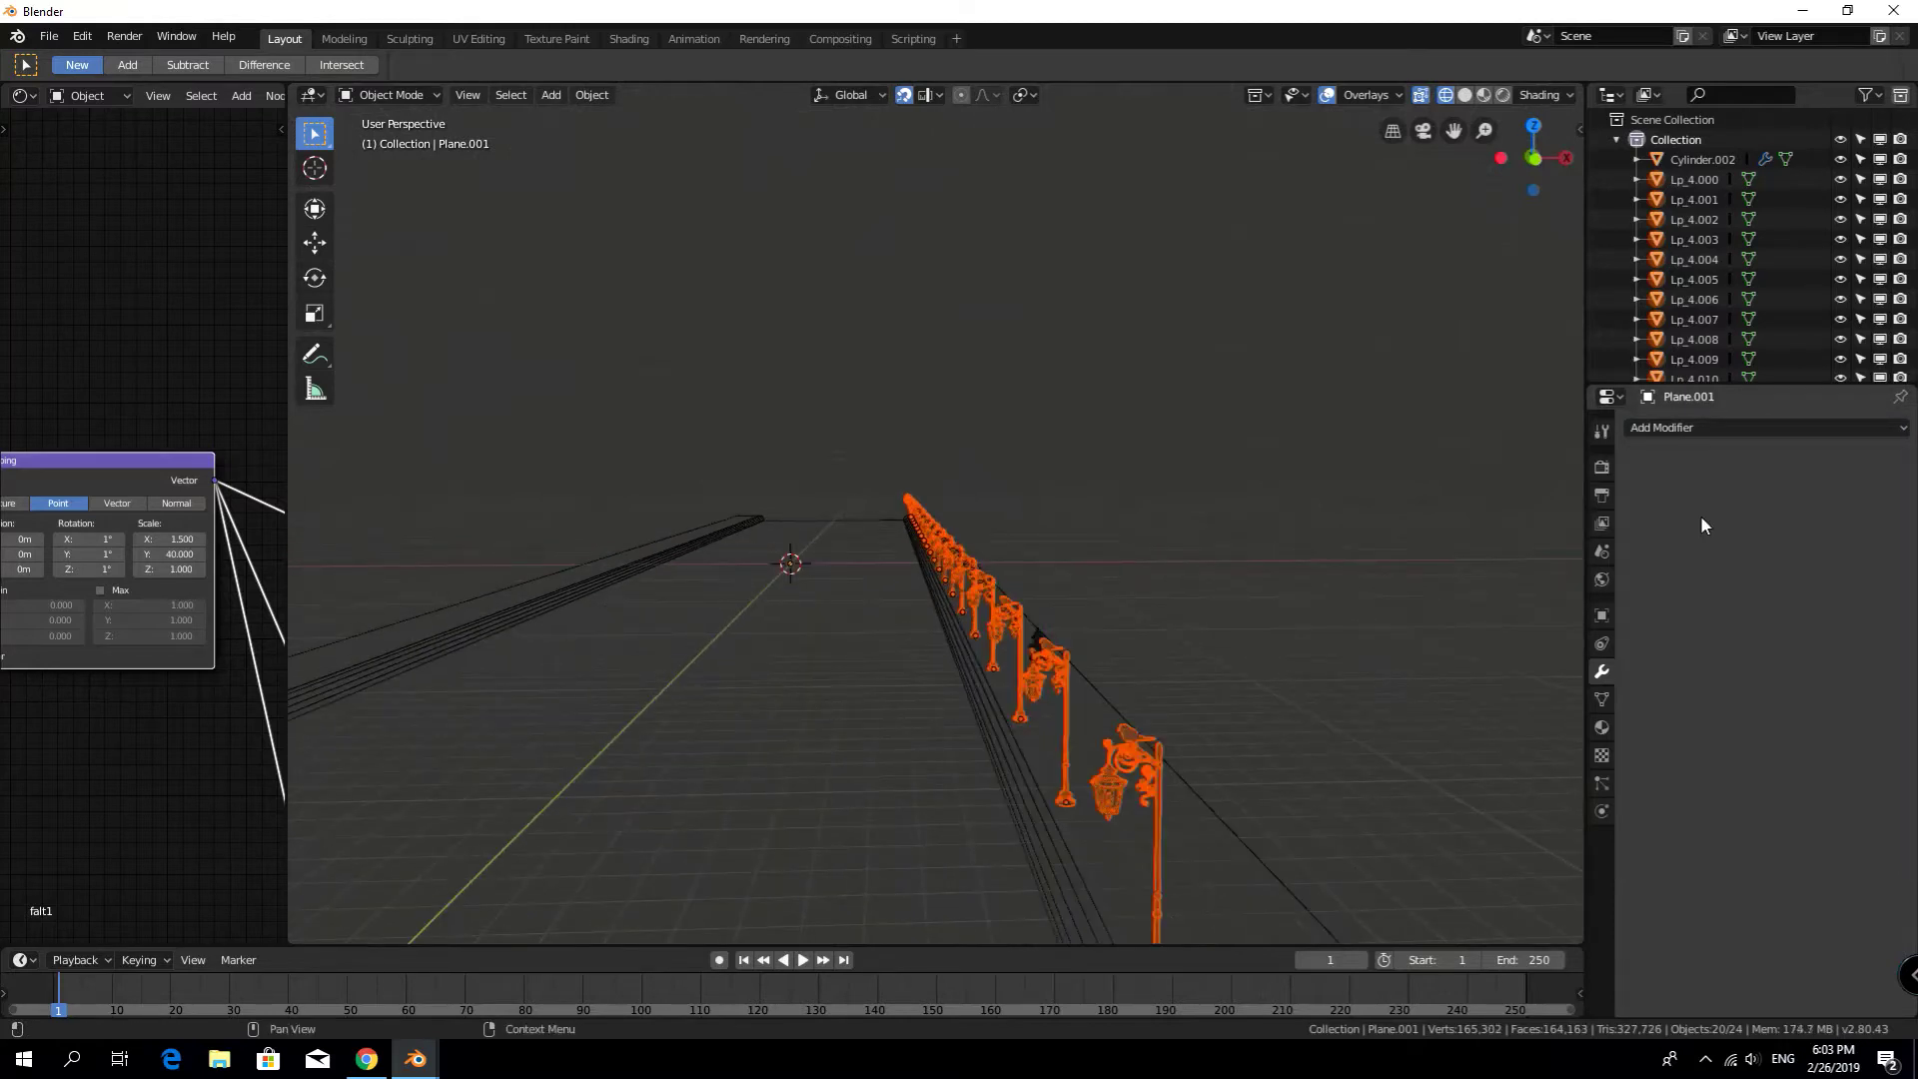
Set the lamps' origins to the 3D cursor and flip the copied row 180° onto the far curb
{"action": "left_click", "coordinate": [591, 95]}
{"action": "left_click", "coordinate": [921, 183]}
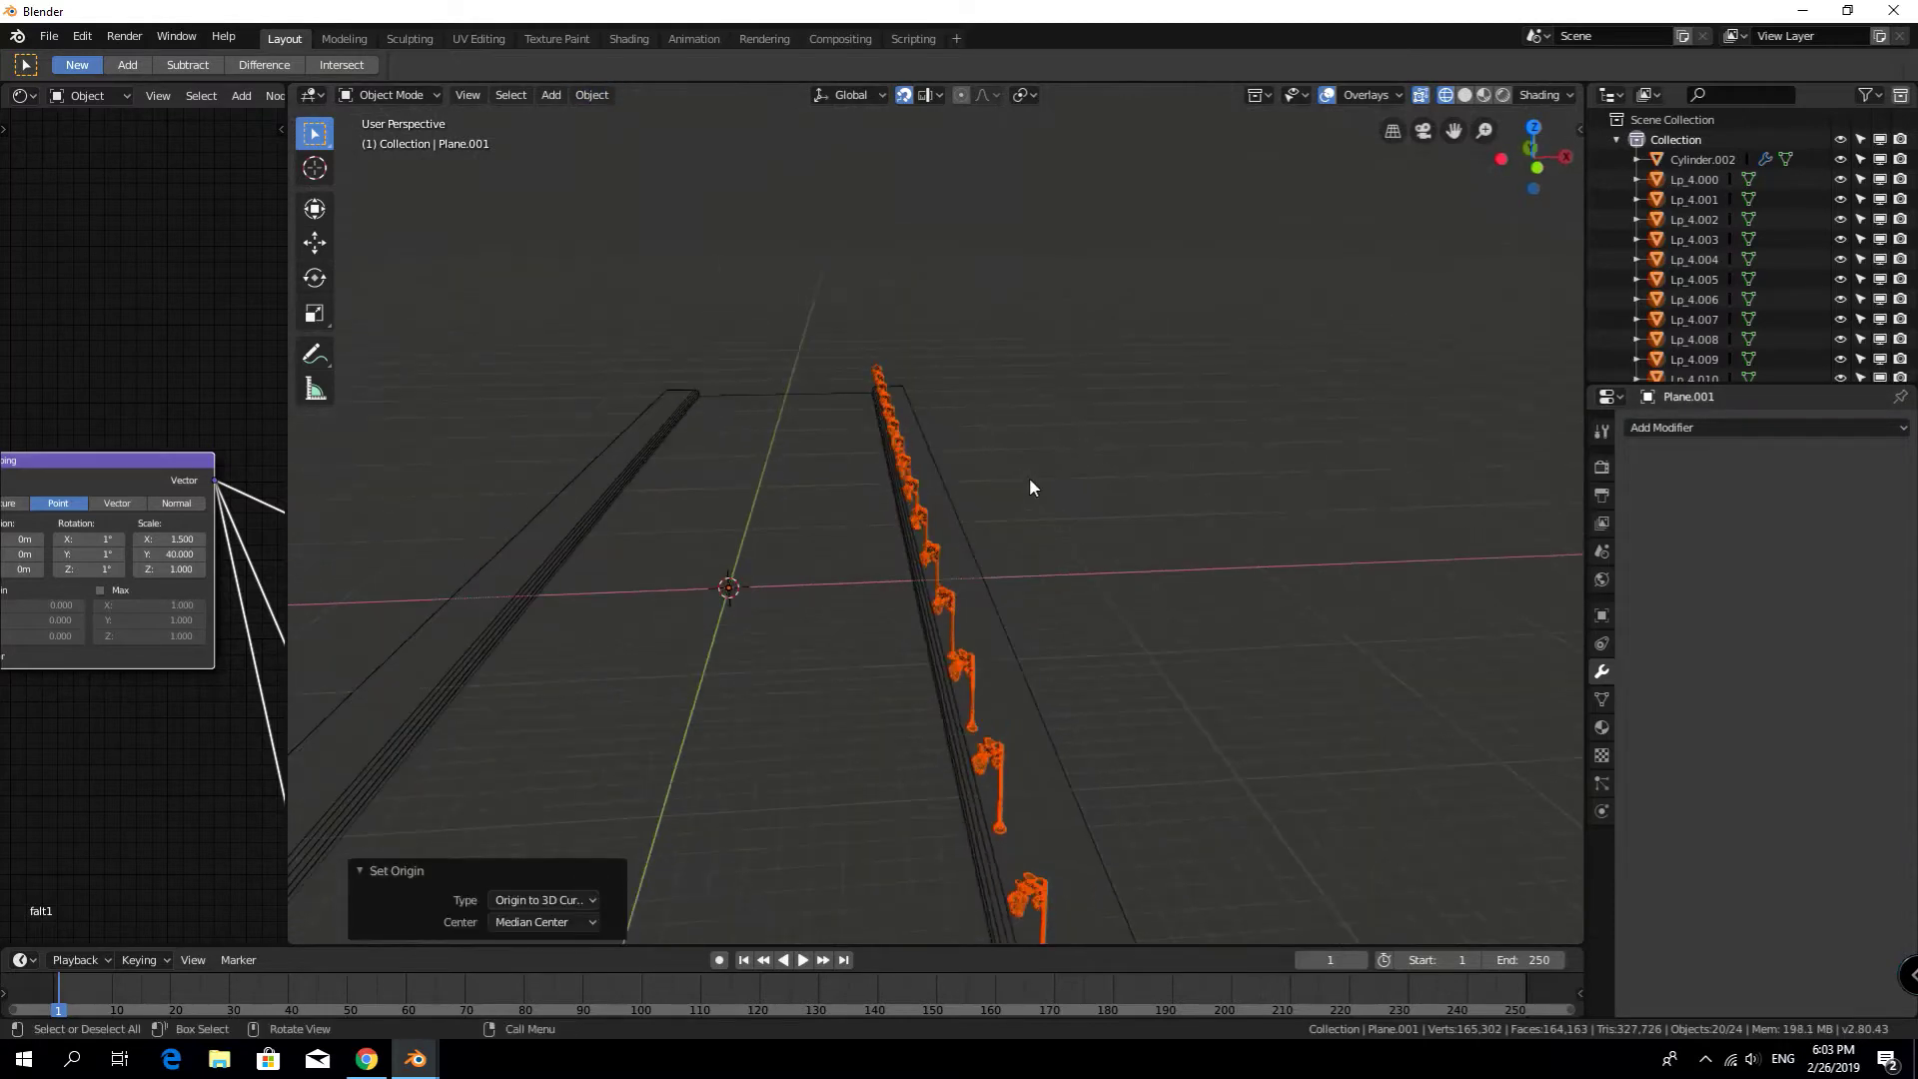
{"action": "mouse_move", "coordinate": [921, 184]}
{"action": "middle_mouse_down"}
{"action": "mouse_move", "coordinate": [1029, 477]}
{"action": "mouse_move", "coordinate": [965, 532]}
{"action": "mouse_move", "coordinate": [1064, 744]}
{"action": "mouse_move", "coordinate": [935, 639]}
{"action": "middle_mouse_up"}
{"action": "type", "text": "grz180"}
{"action": "key", "text": "Return"}
Preview the night scene in Rendered shading, then return to Material Preview and select a lamp
{"action": "key", "text": "8"}
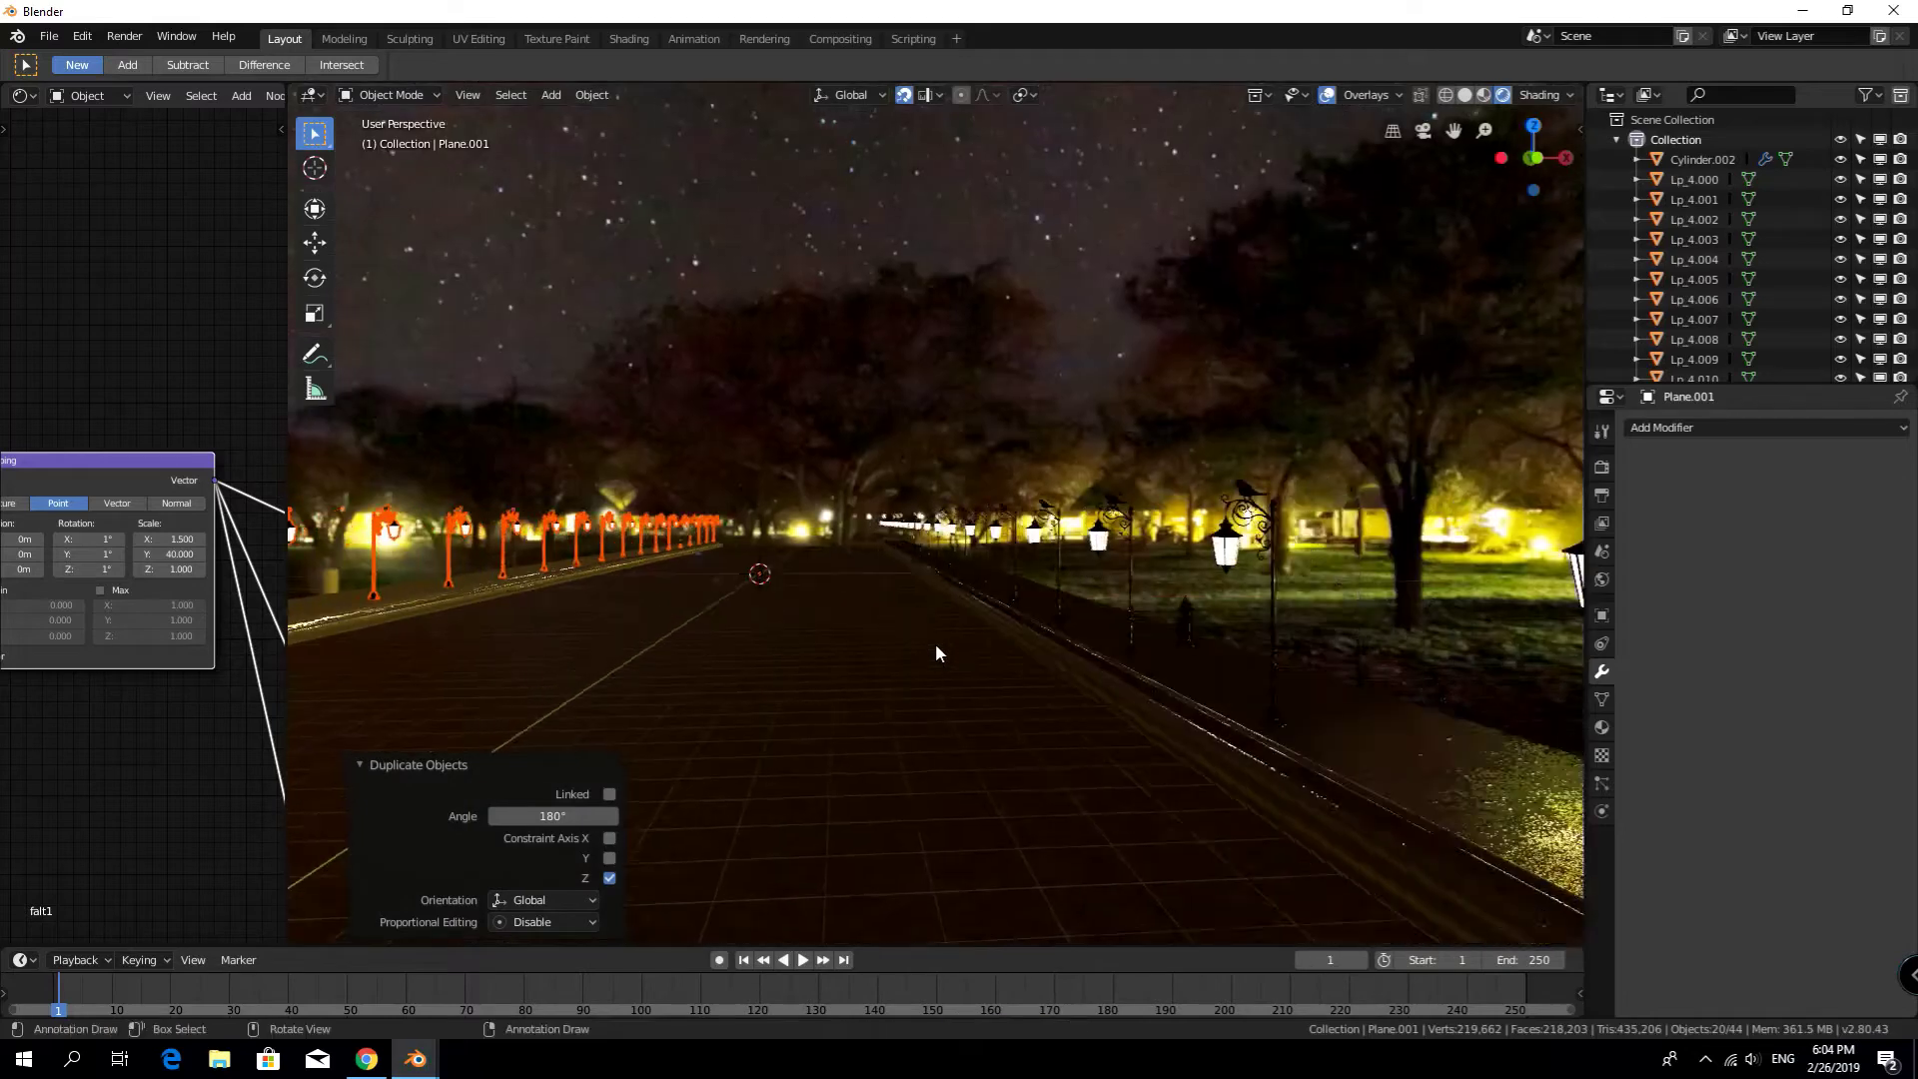
{"action": "left_click", "coordinate": [851, 702]}
{"action": "key", "text": "shift+alt+z"}
{"action": "mouse_move", "coordinate": [851, 702]}
{"action": "middle_mouse_down"}
{"action": "mouse_move", "coordinate": [1021, 559]}
{"action": "mouse_move", "coordinate": [1410, 715]}
{"action": "middle_mouse_up"}
{"action": "key", "text": "shift+alt+z"}
{"action": "left_click", "coordinate": [1483, 93]}
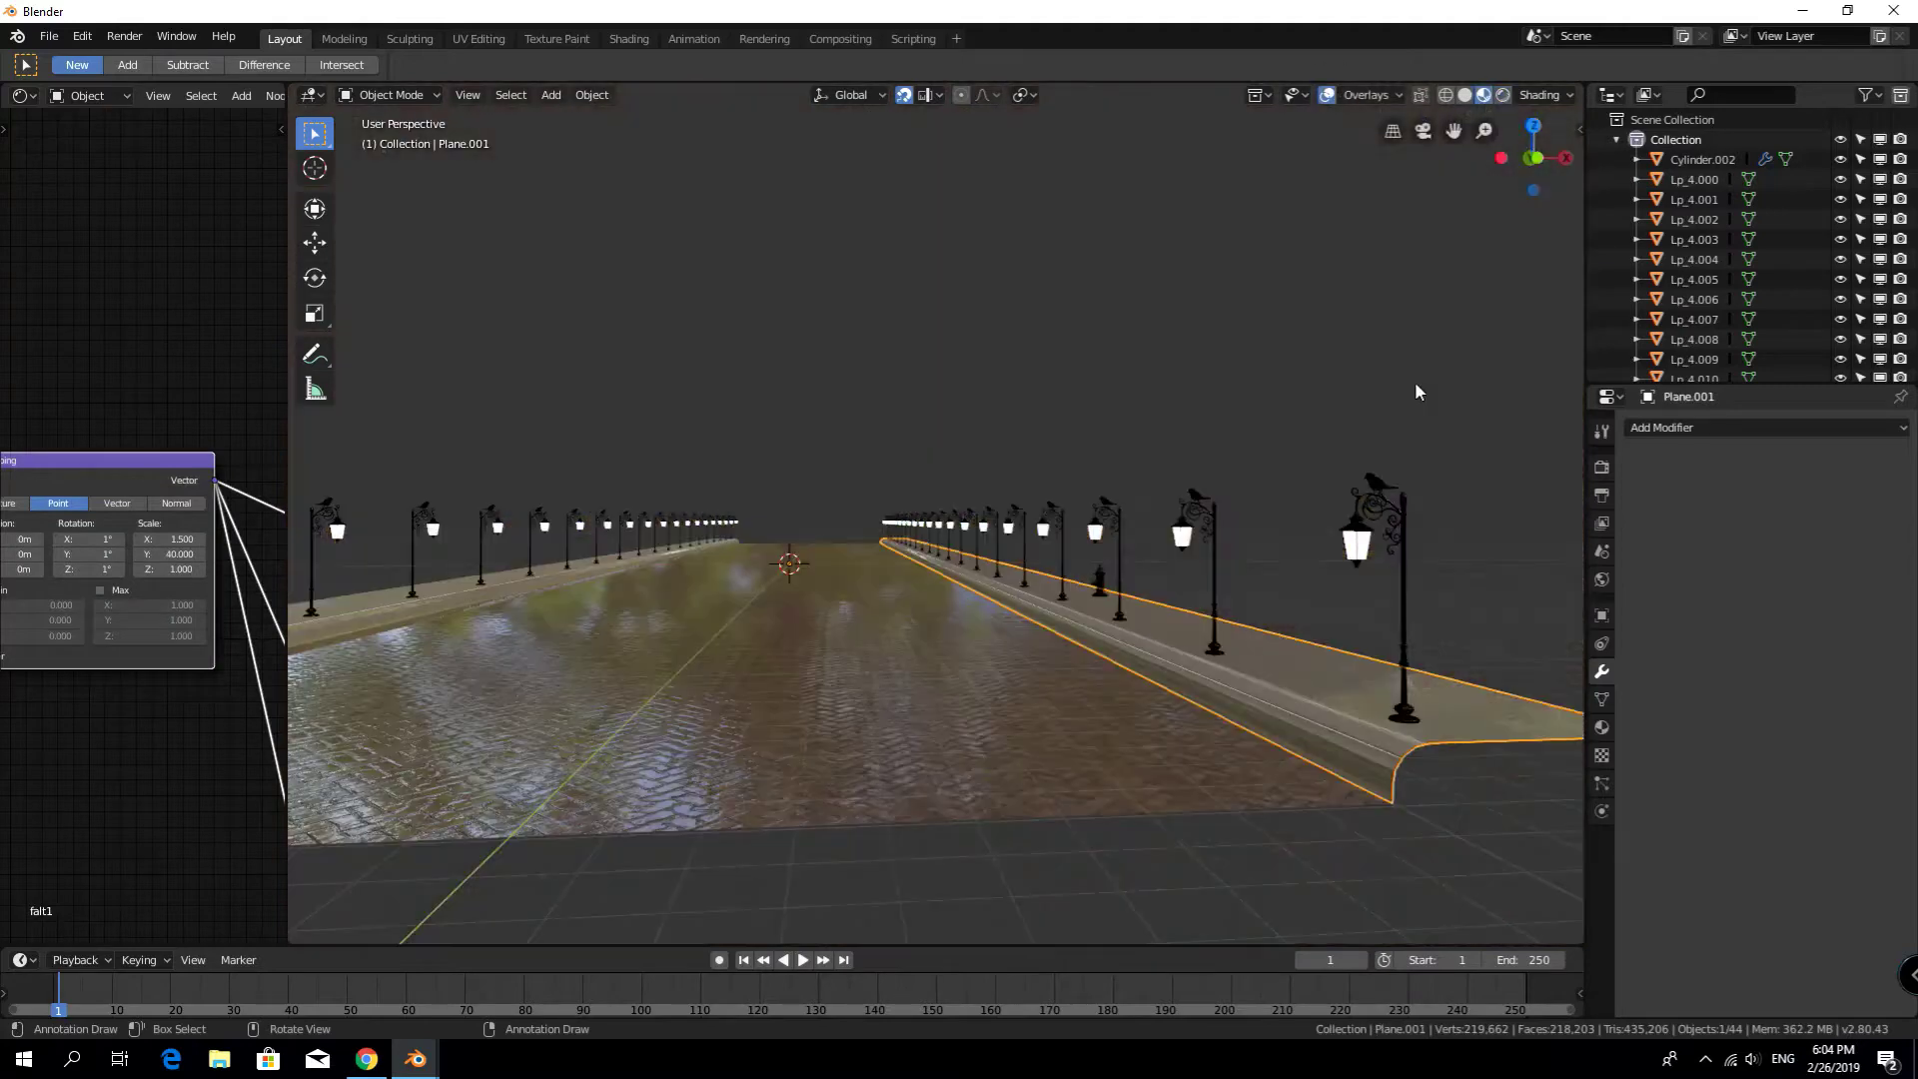
{"action": "left_click", "coordinate": [1404, 592]}
Frame the street lamp and bring up its metal light st.001 material's Glossy BSDF node
{"action": "key", "text": "KP_Decimal"}
{"action": "left_click", "coordinate": [1601, 727]}
{"action": "left_click", "coordinate": [1704, 455]}
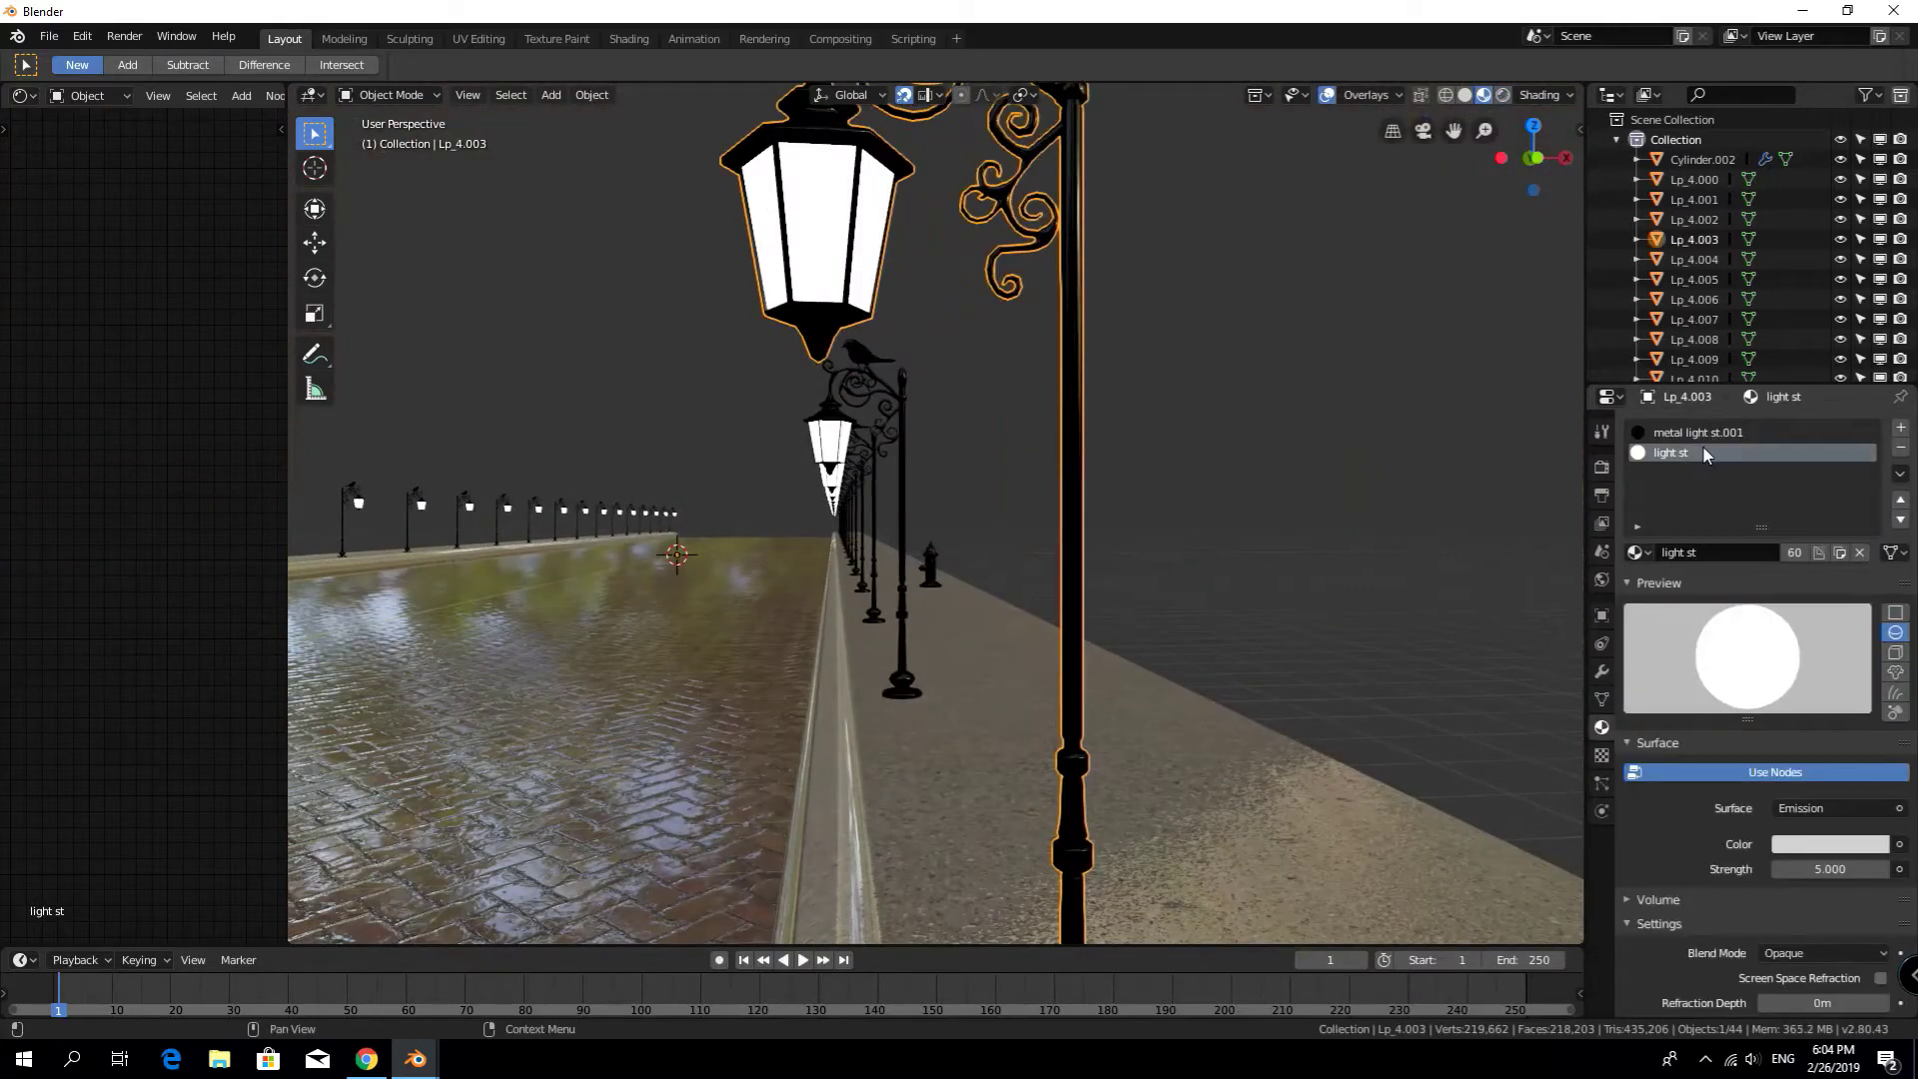
{"action": "key", "text": "ctrl+z"}
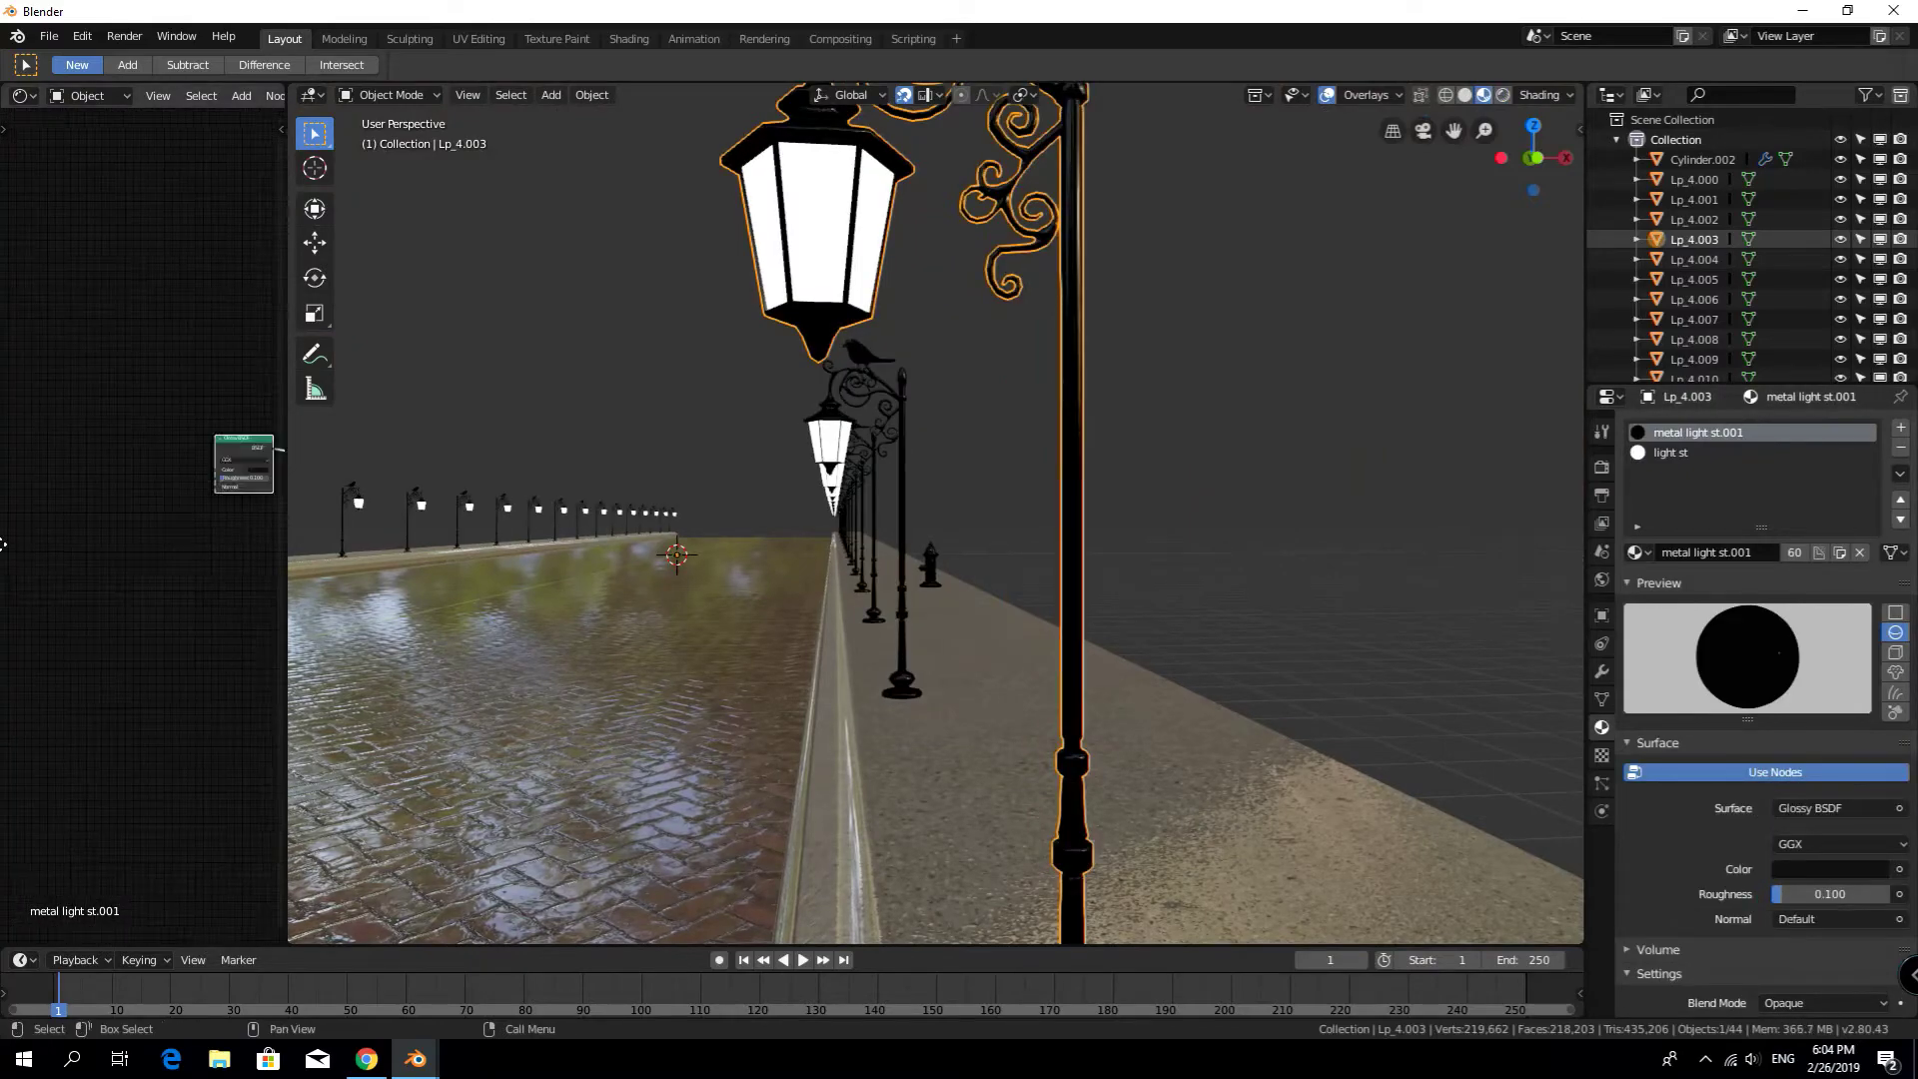
{"action": "middle_click_drag", "start_coordinate": [0, 544], "coordinate": [159, 538], "text": "ctrl"}
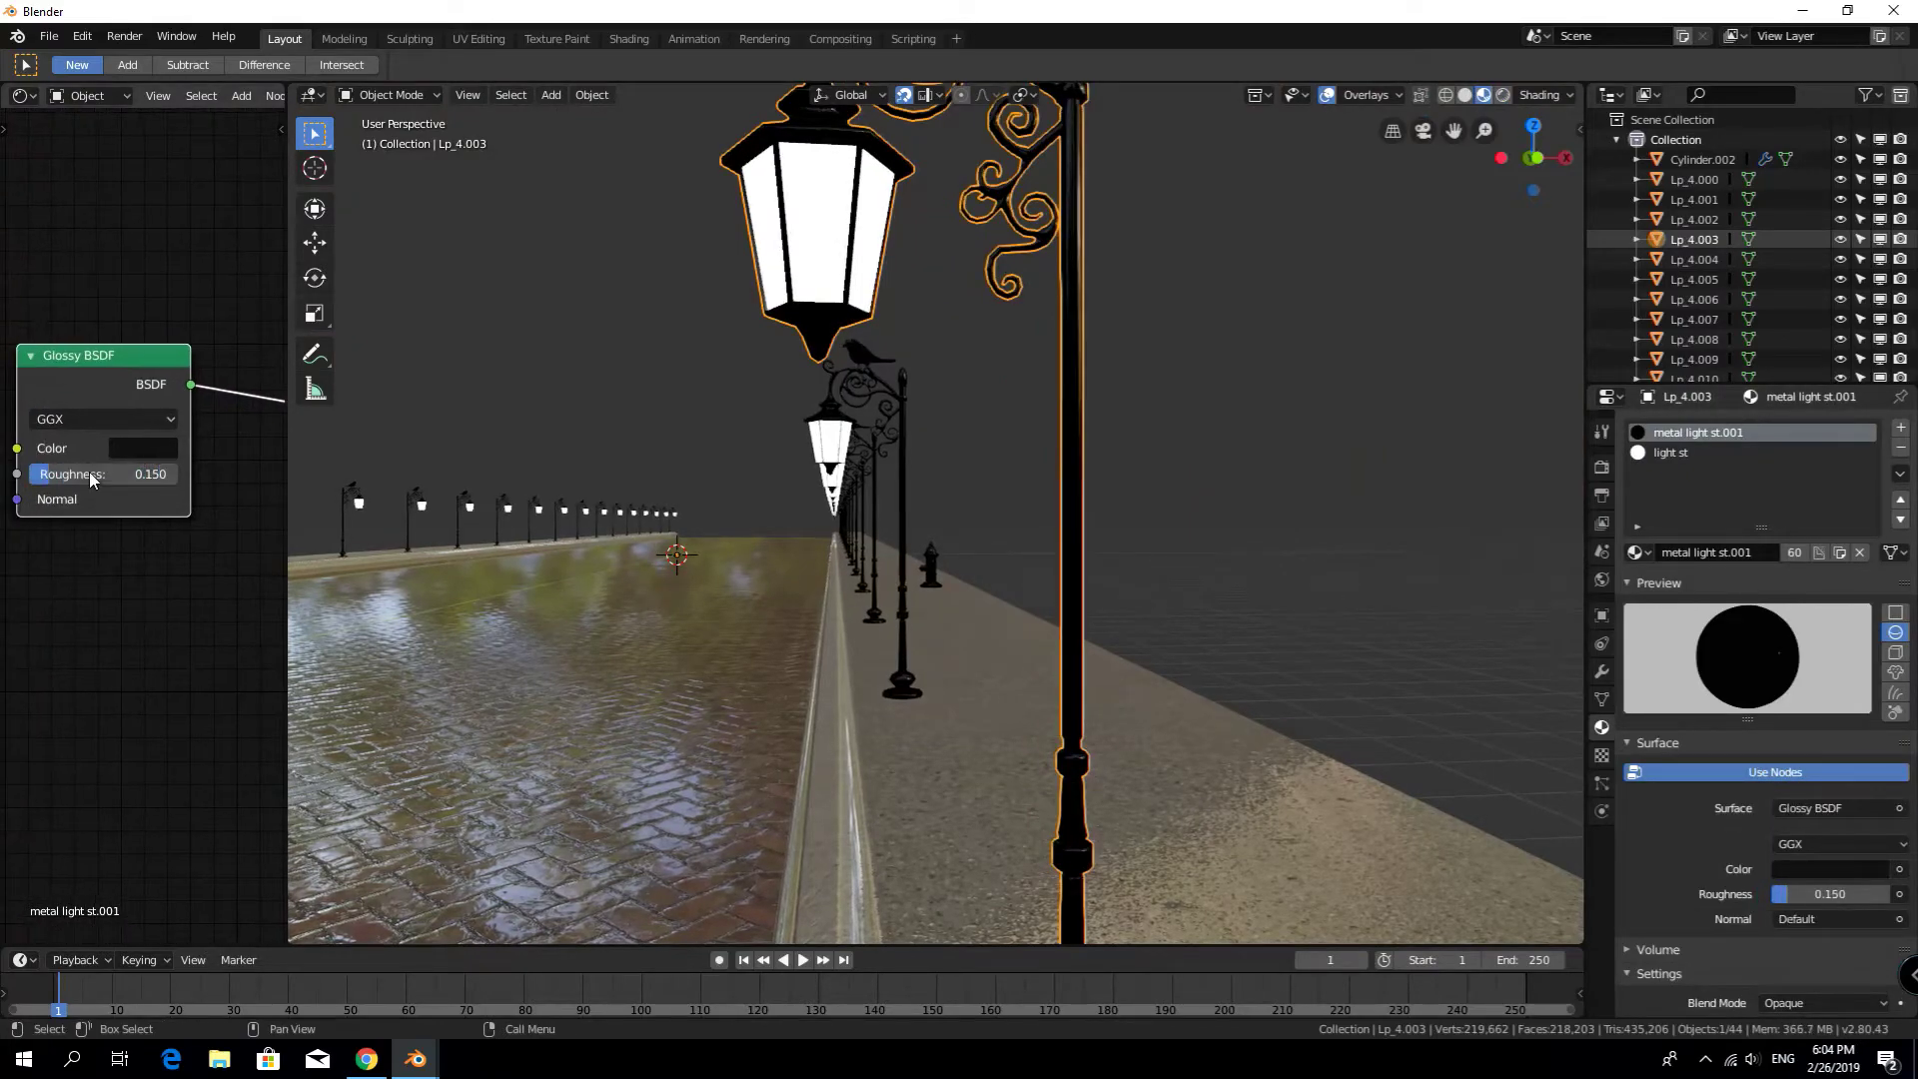
{"action": "middle_click_drag", "start_coordinate": [799, 450], "coordinate": [1013, 364]}
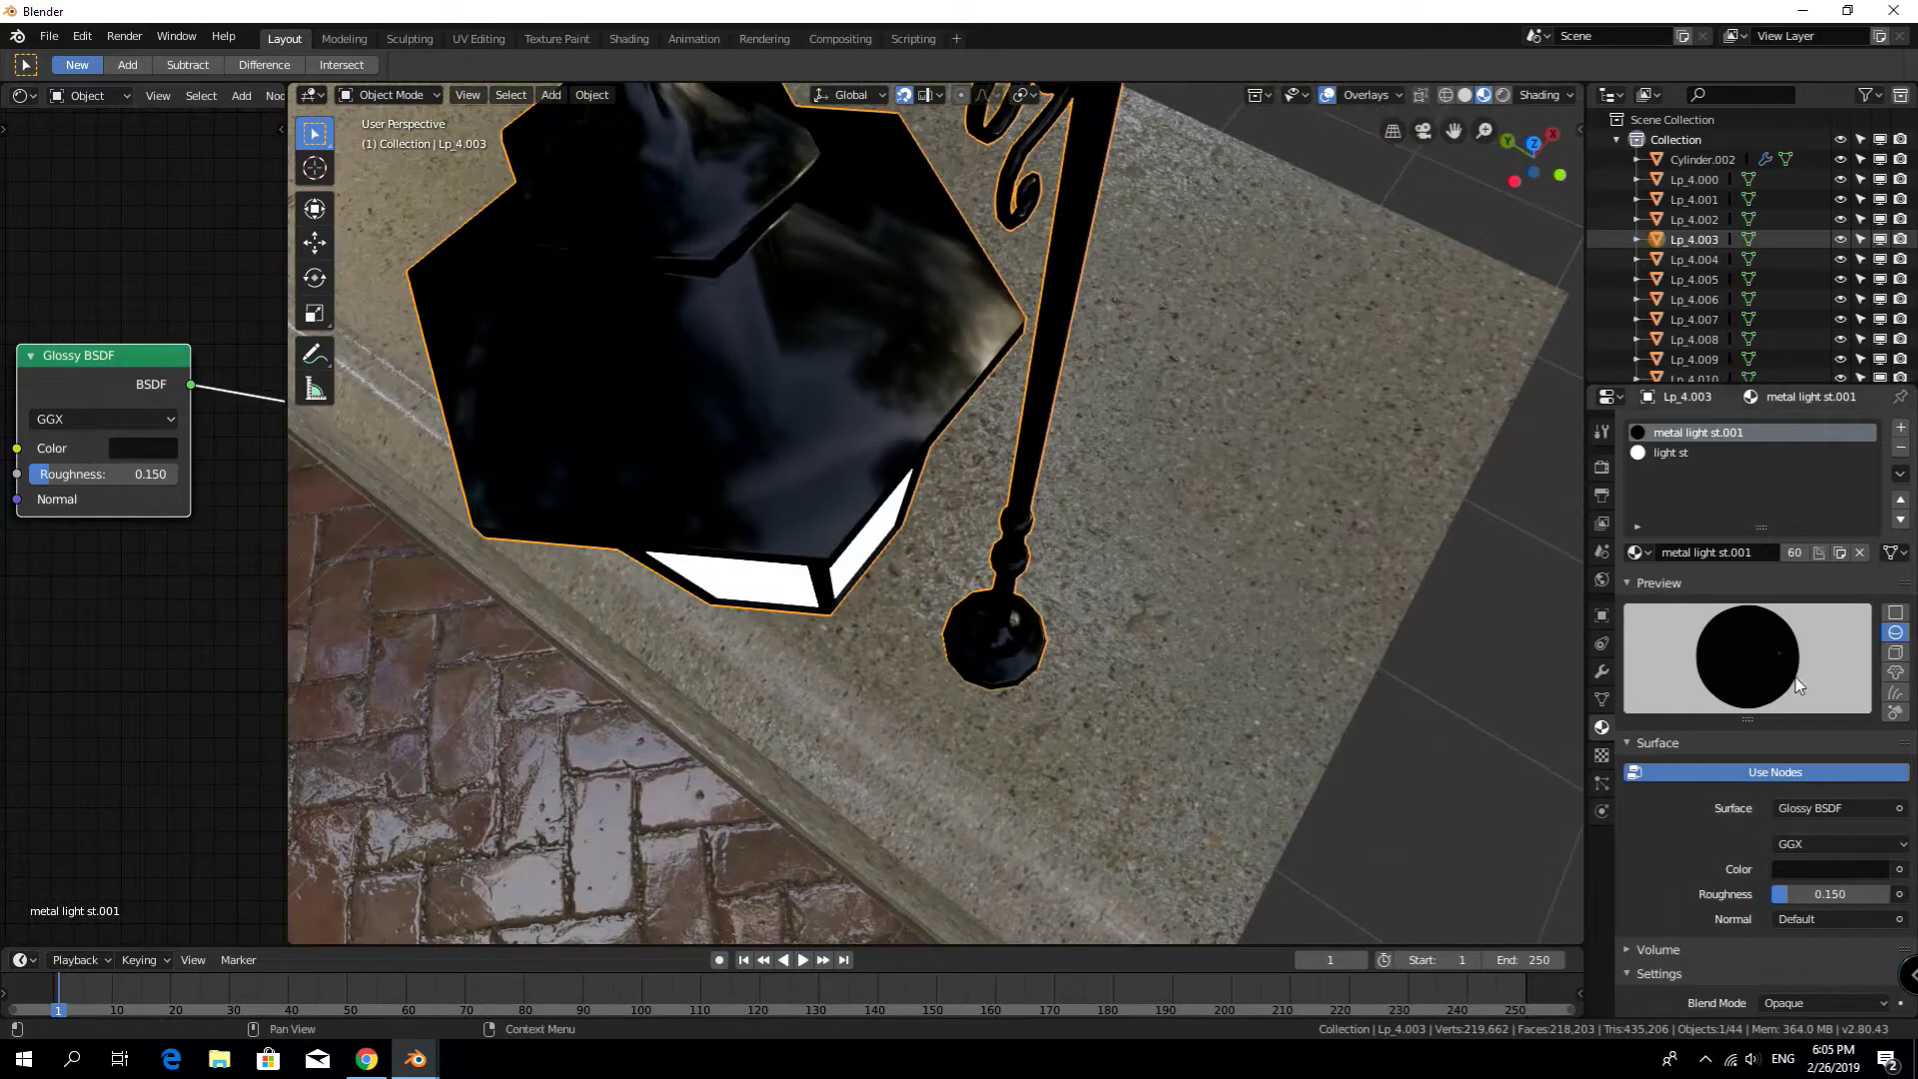
{"action": "scroll", "coordinate": [1797, 684], "scroll_direction": "down", "scroll_amount": 4}
{"action": "middle_click_drag", "start_coordinate": [58, 623], "coordinate": [203, 636]}
Add a Glass BSDF and a Mix Shader after the Glossy BSDF, wiring the glass into the mix
{"action": "key", "text": "shift+a"}
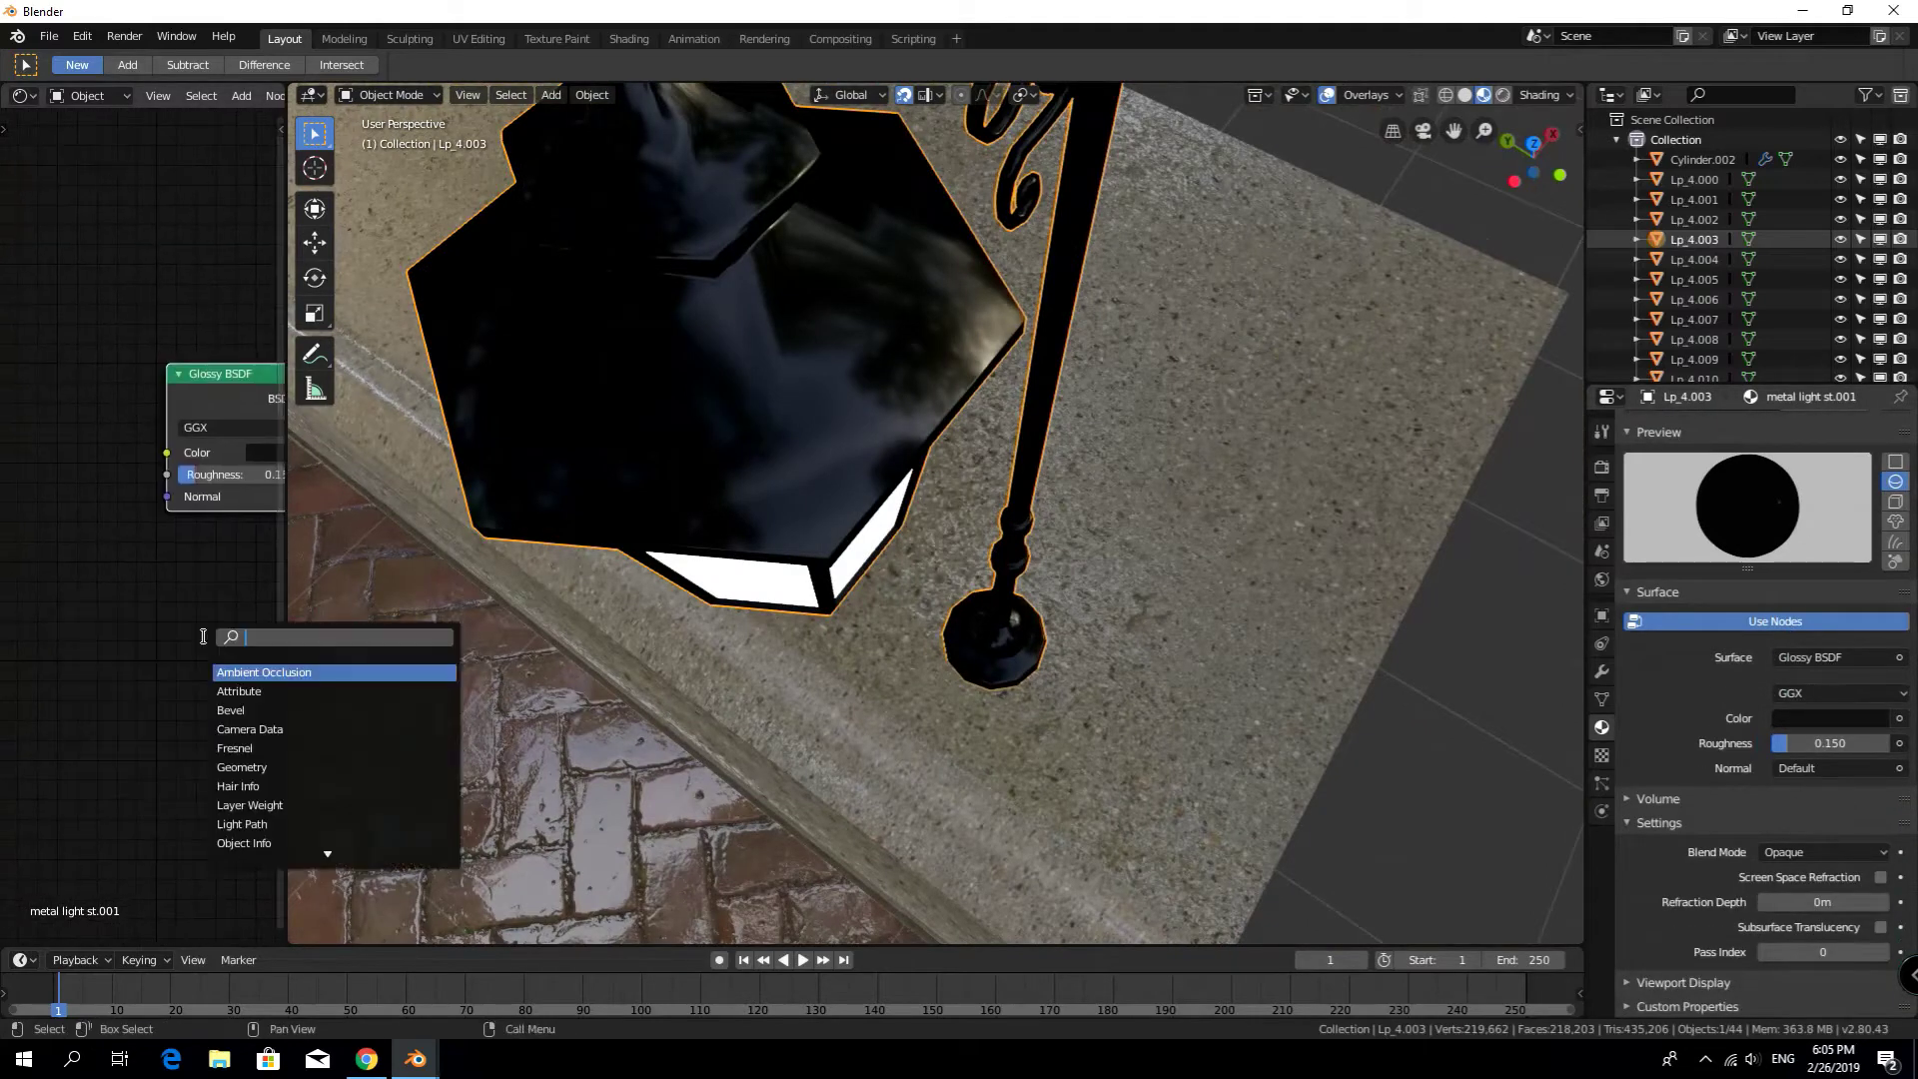
{"action": "left_click", "coordinate": [256, 767]}
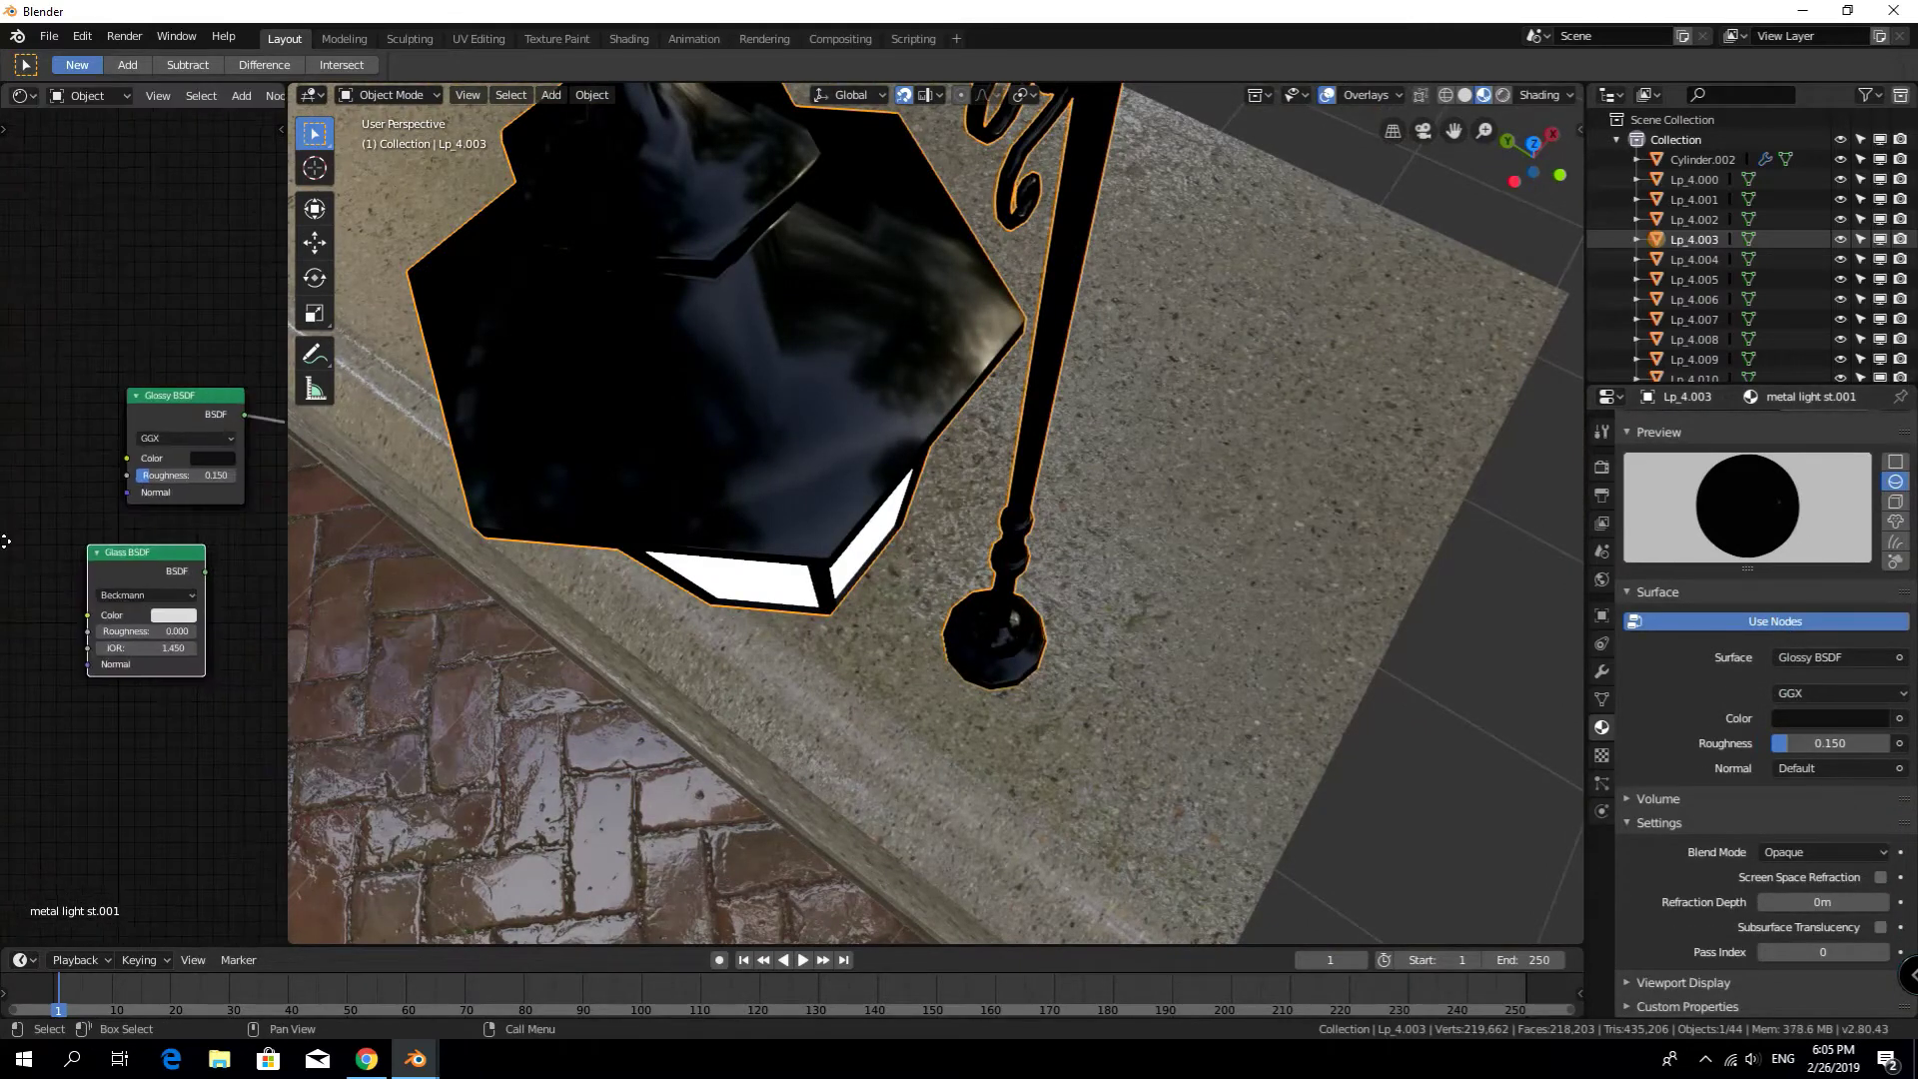
{"action": "key", "text": "shift+a"}
{"action": "type", "text": "mix"}
{"action": "key", "text": "Return"}
{"action": "left_click", "coordinate": [152, 568]}
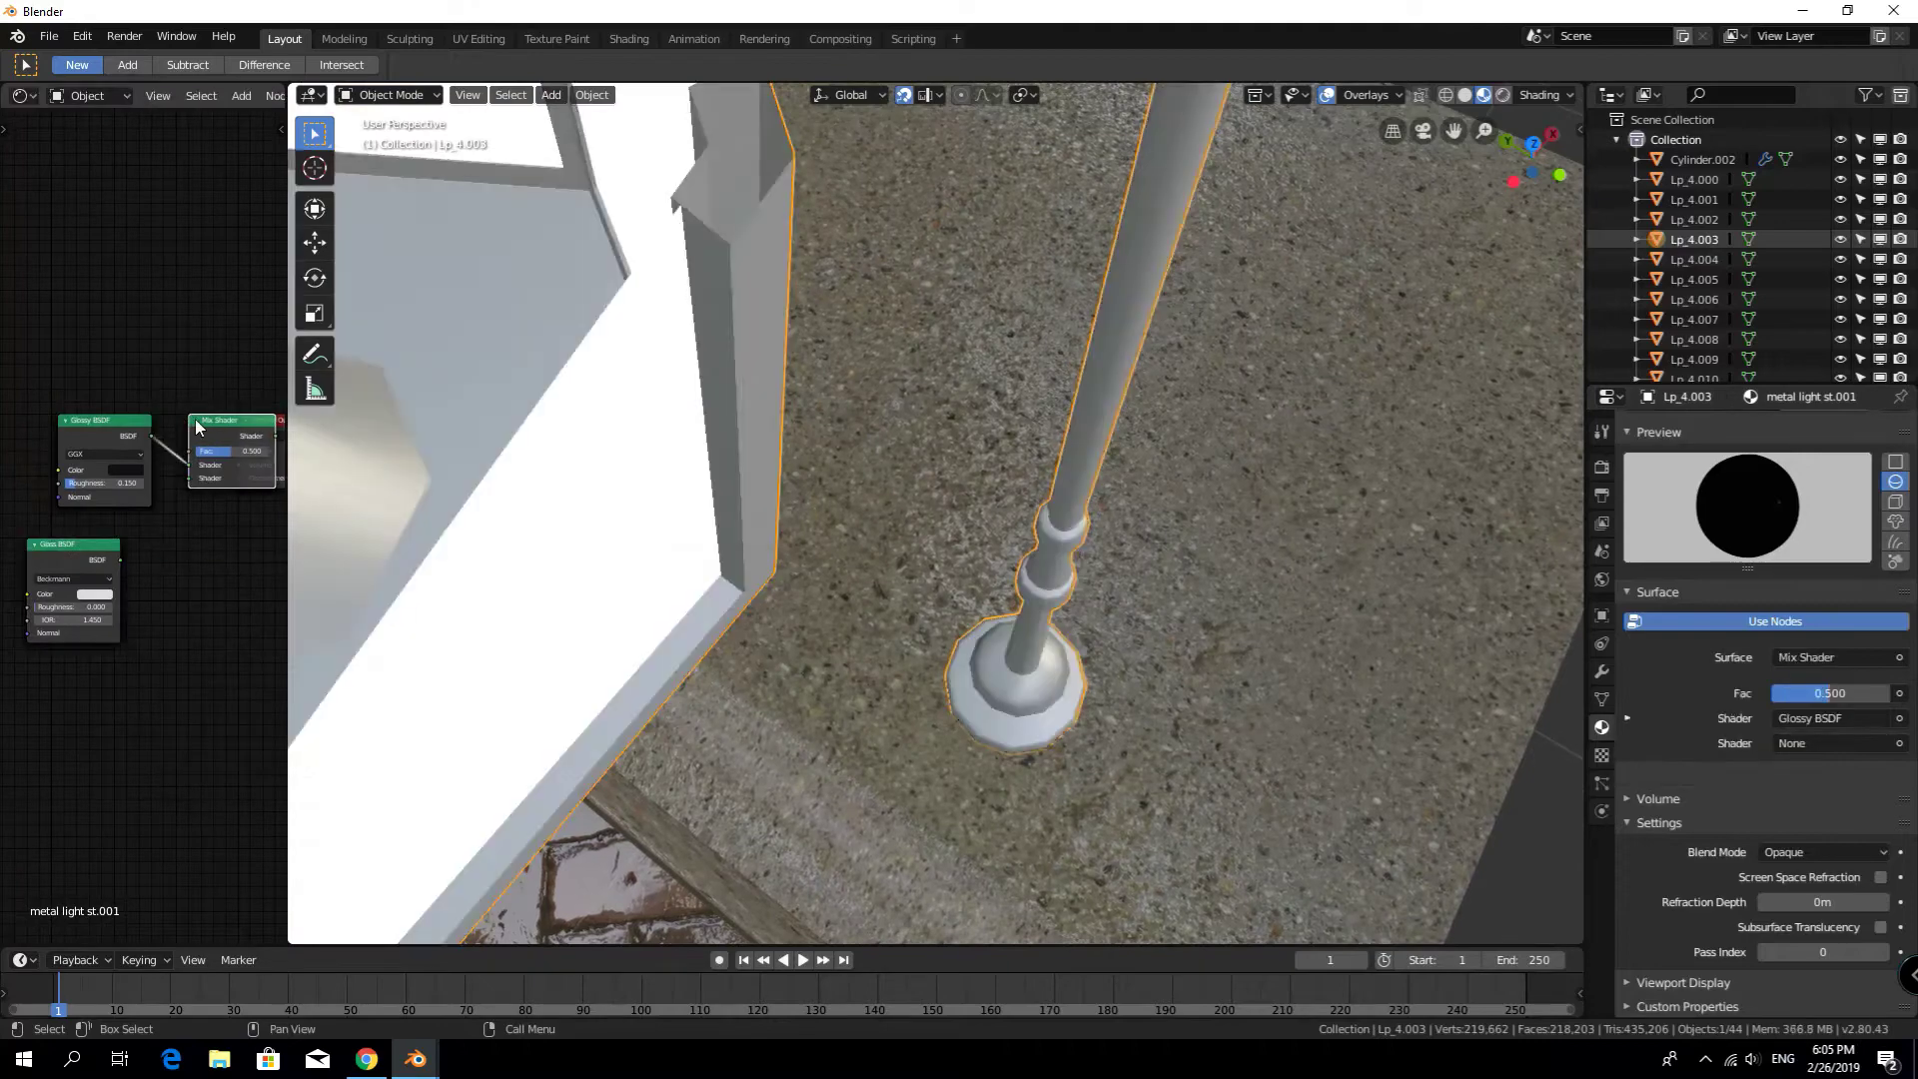
{"action": "scroll", "coordinate": [196, 513], "scroll_direction": "up", "scroll_amount": 3}
{"action": "scroll", "coordinate": [262, 547], "scroll_direction": "down", "scroll_amount": 1}
{"action": "mouse_move", "coordinate": [128, 530]}
{"action": "left_mouse_down"}
{"action": "mouse_move", "coordinate": [248, 411]}
{"action": "mouse_move", "coordinate": [225, 490]}
{"action": "mouse_move", "coordinate": [100, 532]}
{"action": "left_mouse_up"}
{"action": "scroll", "coordinate": [567, 536], "scroll_direction": "up", "scroll_amount": 5}
Give the Glass BSDF a near-black colour and an IOR of 1.700
{"action": "left_click", "coordinate": [112, 574]}
{"action": "scroll", "coordinate": [599, 522], "scroll_direction": "down", "scroll_amount": 5}
{"action": "scroll", "coordinate": [543, 510], "scroll_direction": "up", "scroll_amount": 3}
{"action": "scroll", "coordinate": [543, 509], "scroll_direction": "up", "scroll_amount": 2}
{"action": "scroll", "coordinate": [163, 531], "scroll_direction": "up", "scroll_amount": 2}
{"action": "scroll", "coordinate": [160, 499], "scroll_direction": "up", "scroll_amount": 2}
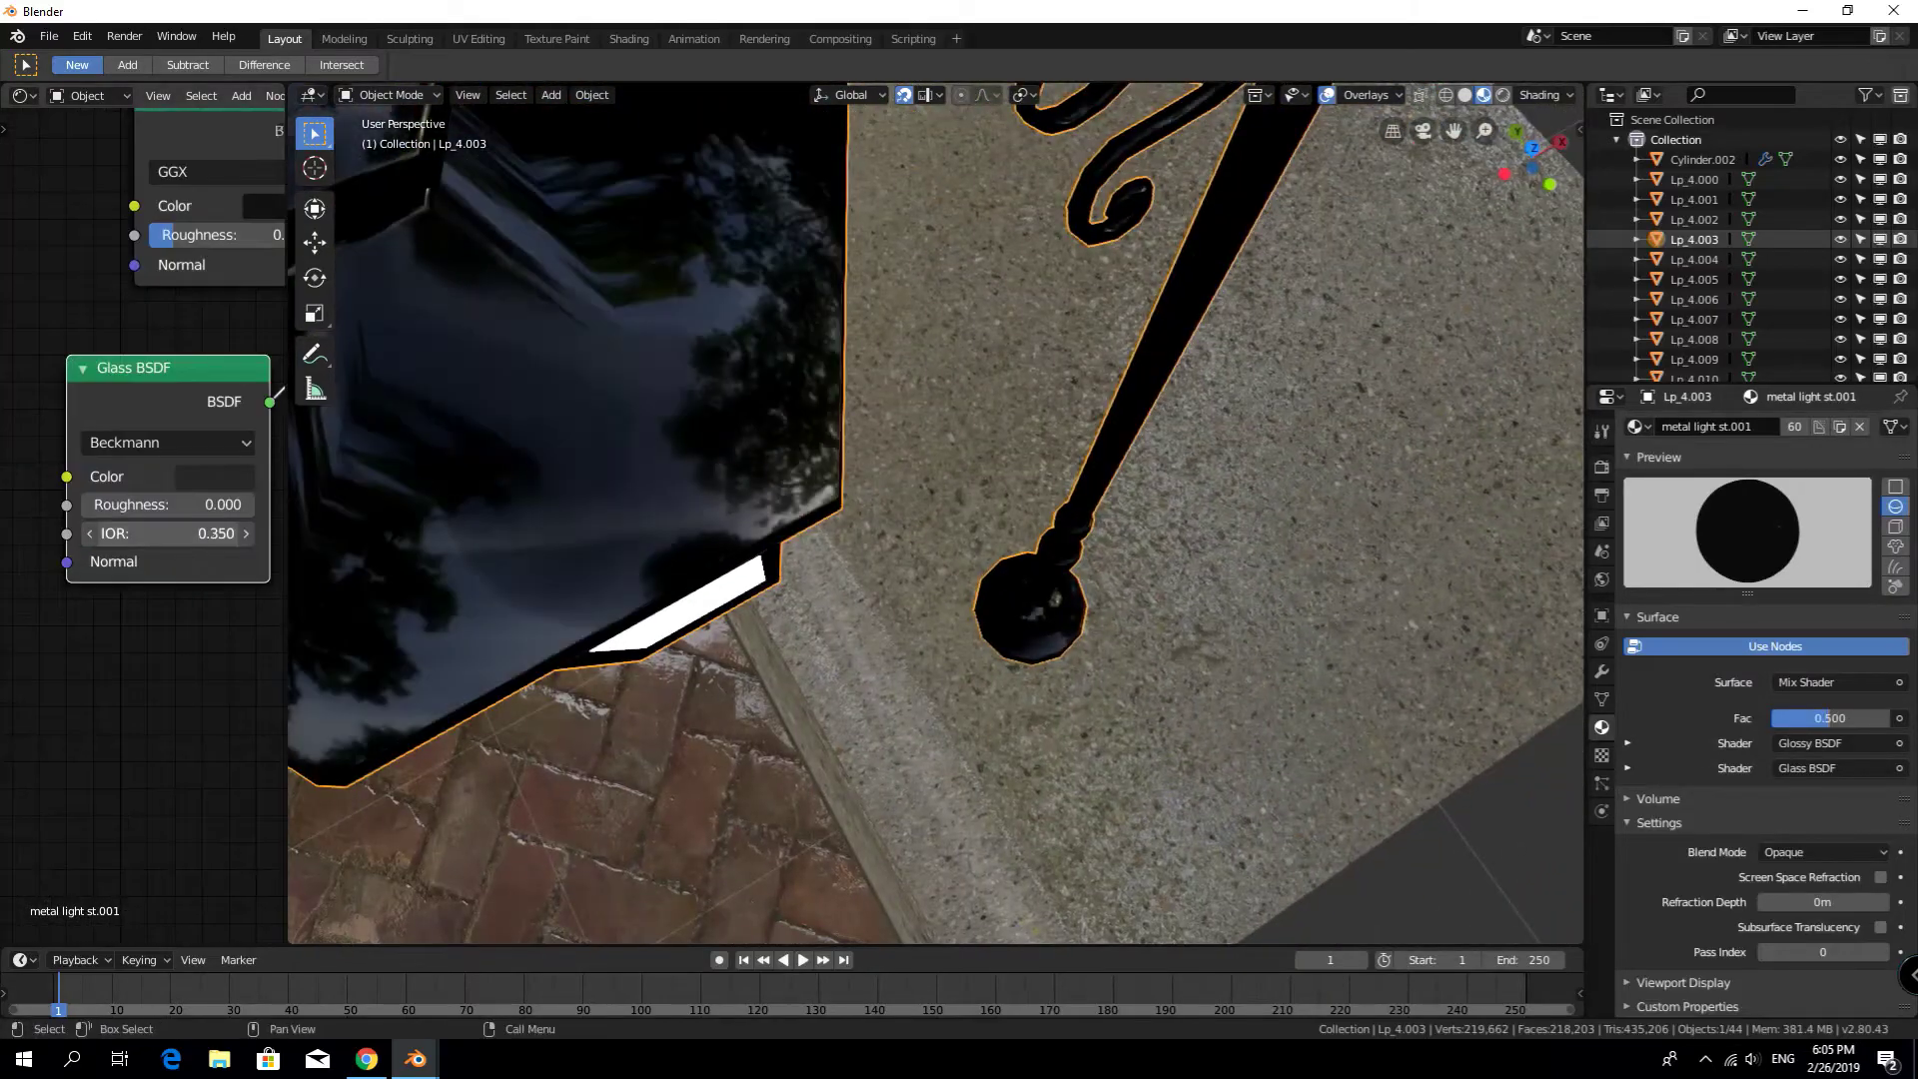
{"action": "scroll", "coordinate": [899, 499], "scroll_direction": "down", "scroll_amount": 3}
{"action": "mouse_move", "coordinate": [1537, 482]}
{"action": "middle_mouse_down"}
{"action": "mouse_move", "coordinate": [1189, 620]}
{"action": "mouse_move", "coordinate": [1201, 273]}
{"action": "mouse_move", "coordinate": [1402, 438]}
{"action": "middle_mouse_up"}
{"action": "scroll", "coordinate": [1201, 274], "scroll_direction": "down", "scroll_amount": 5}
{"action": "scroll", "coordinate": [1402, 438], "scroll_direction": "up", "scroll_amount": 5}
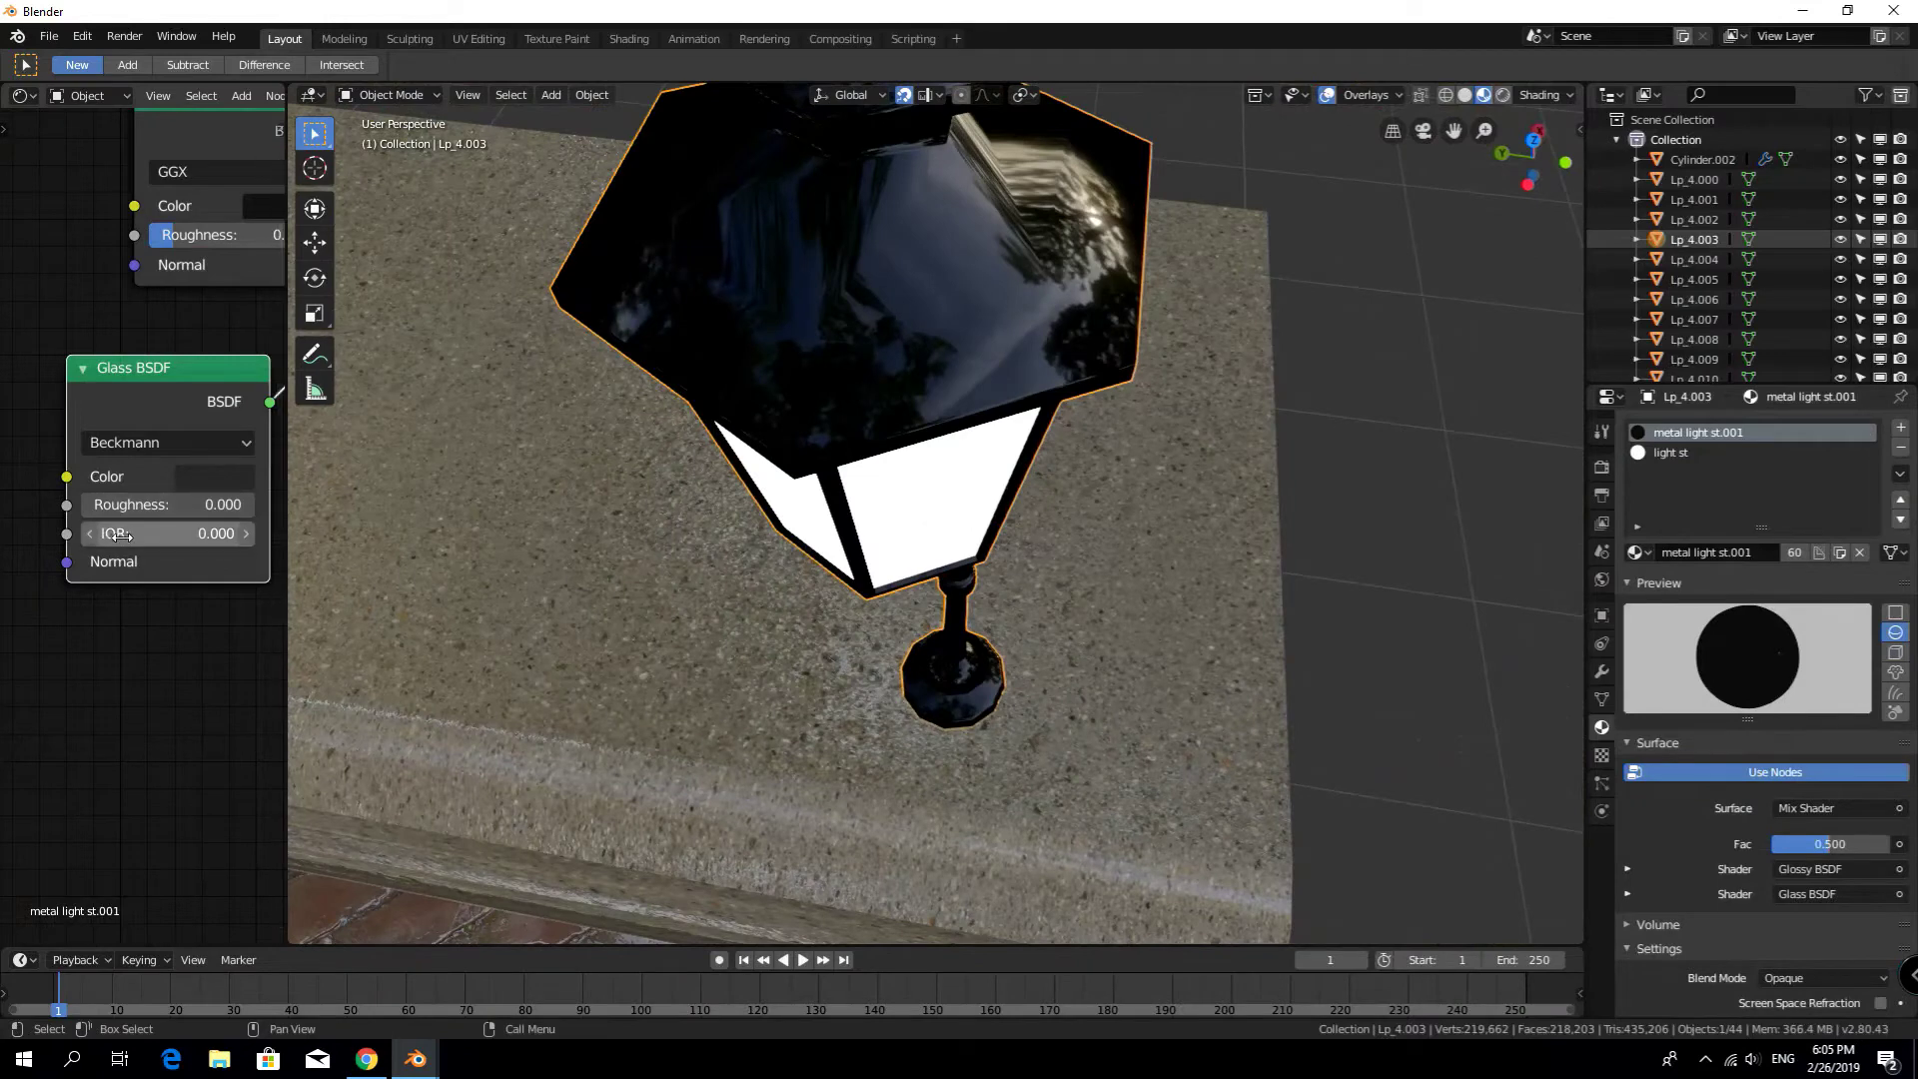
{"action": "left_click_drag", "start_coordinate": [122, 536], "coordinate": [190, 536]}
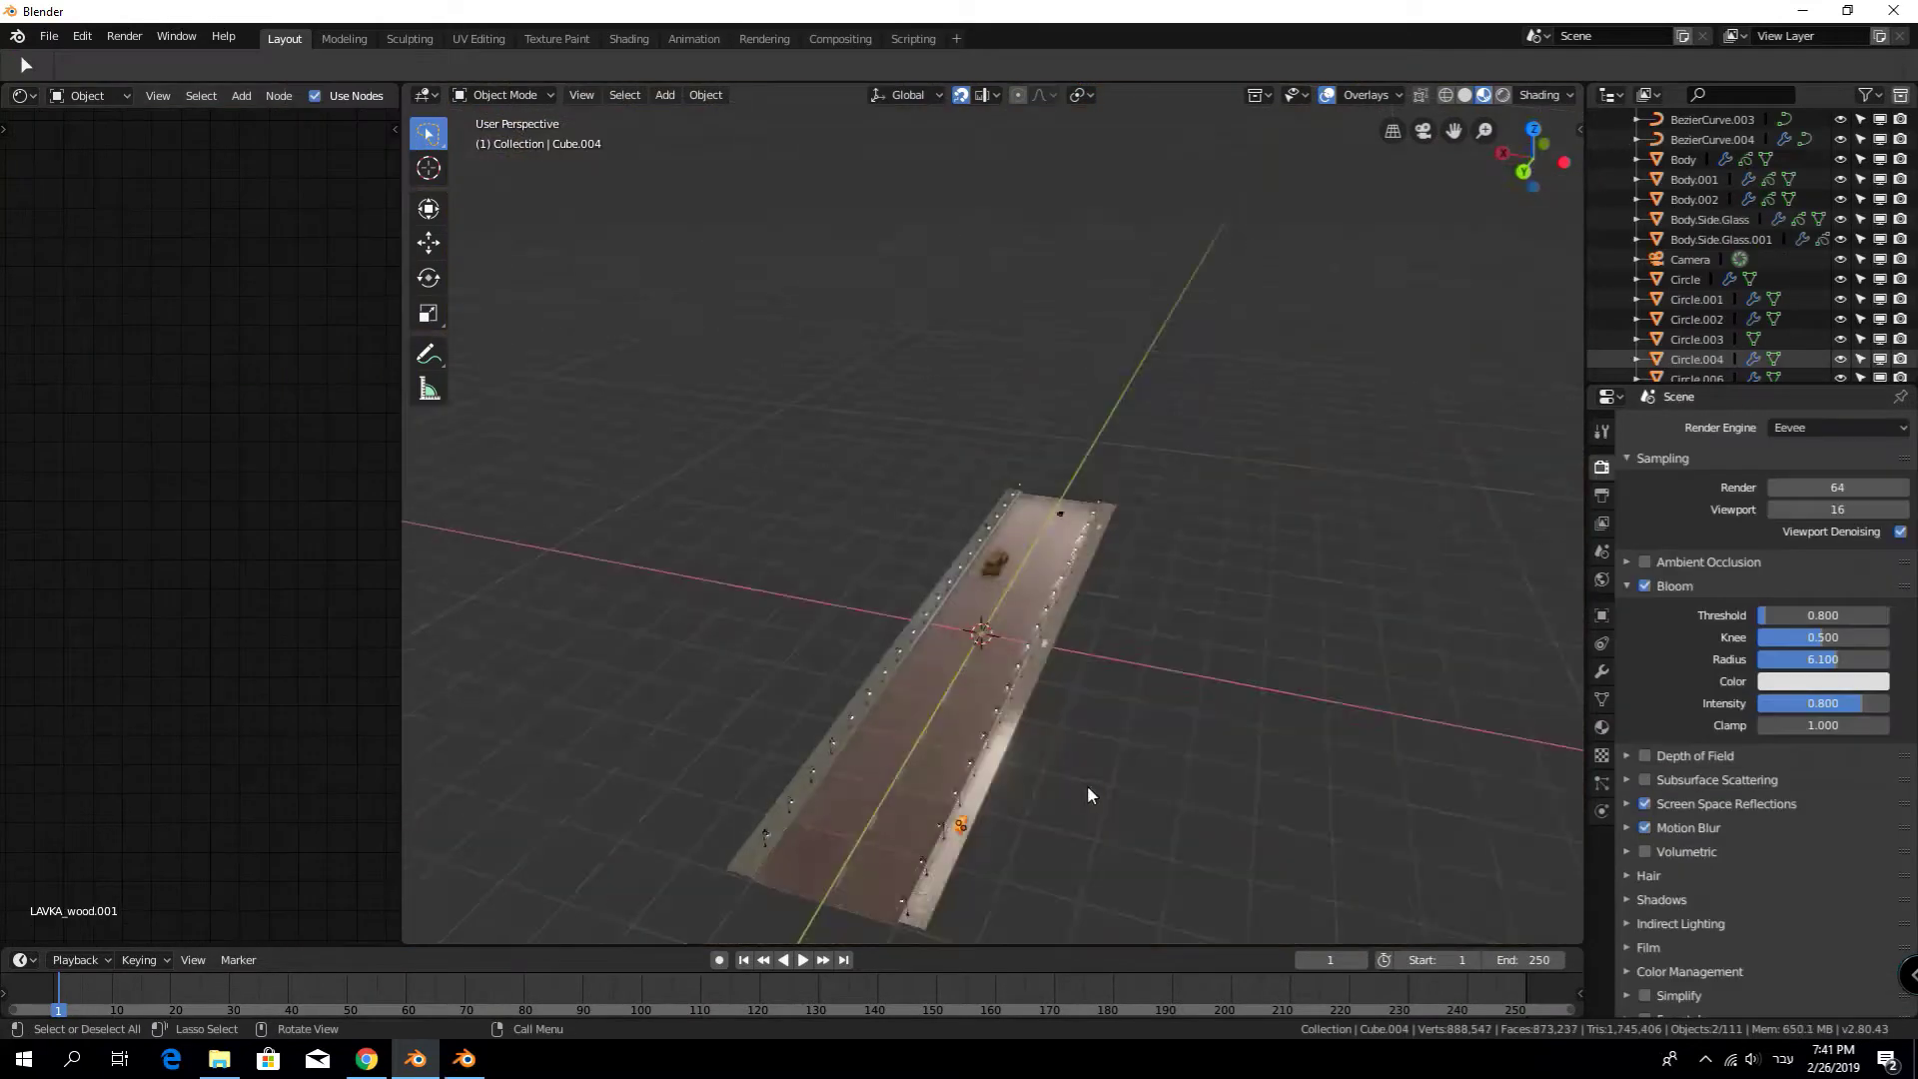
Turn the bench 180° about Z and move it 25 m along X to the other sidewalk
{"action": "key", "text": "z"}
{"action": "key", "text": "Return"}
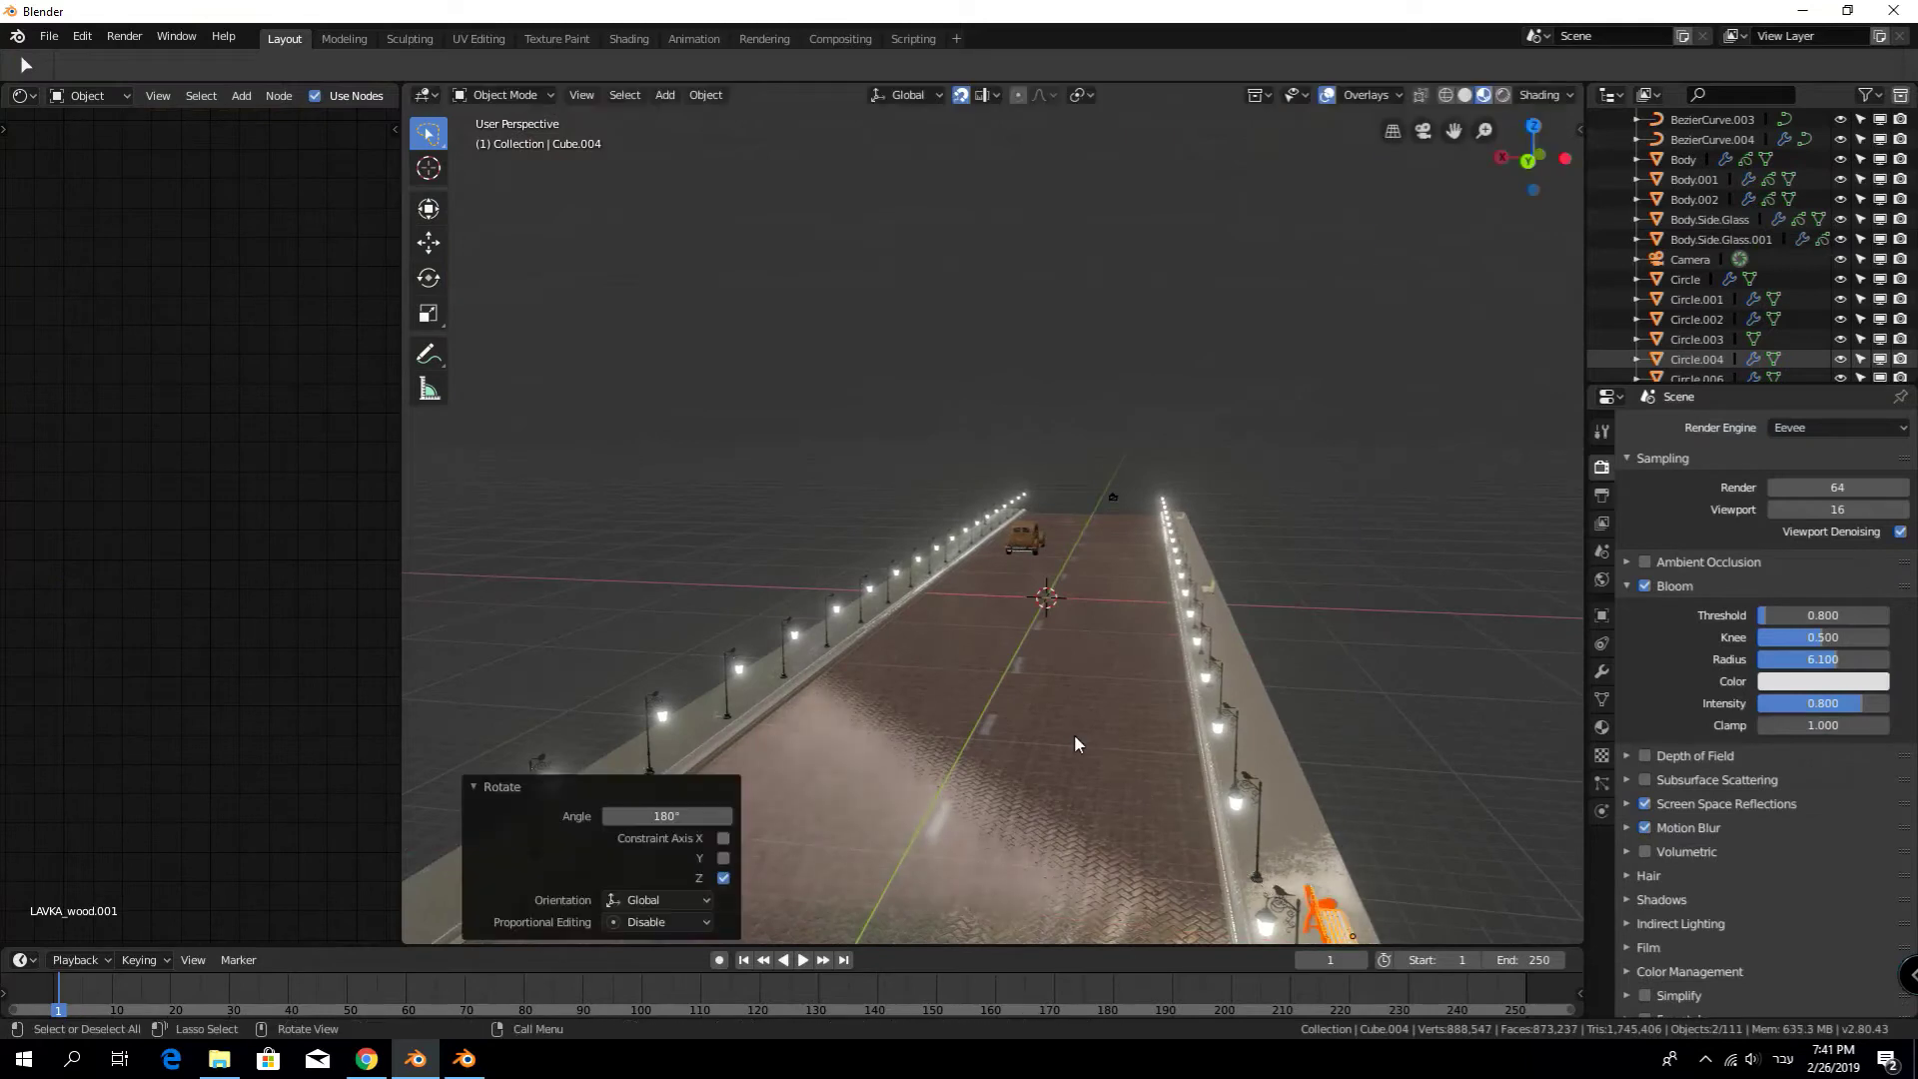
{"action": "key", "text": "g"}
{"action": "key", "text": "x"}
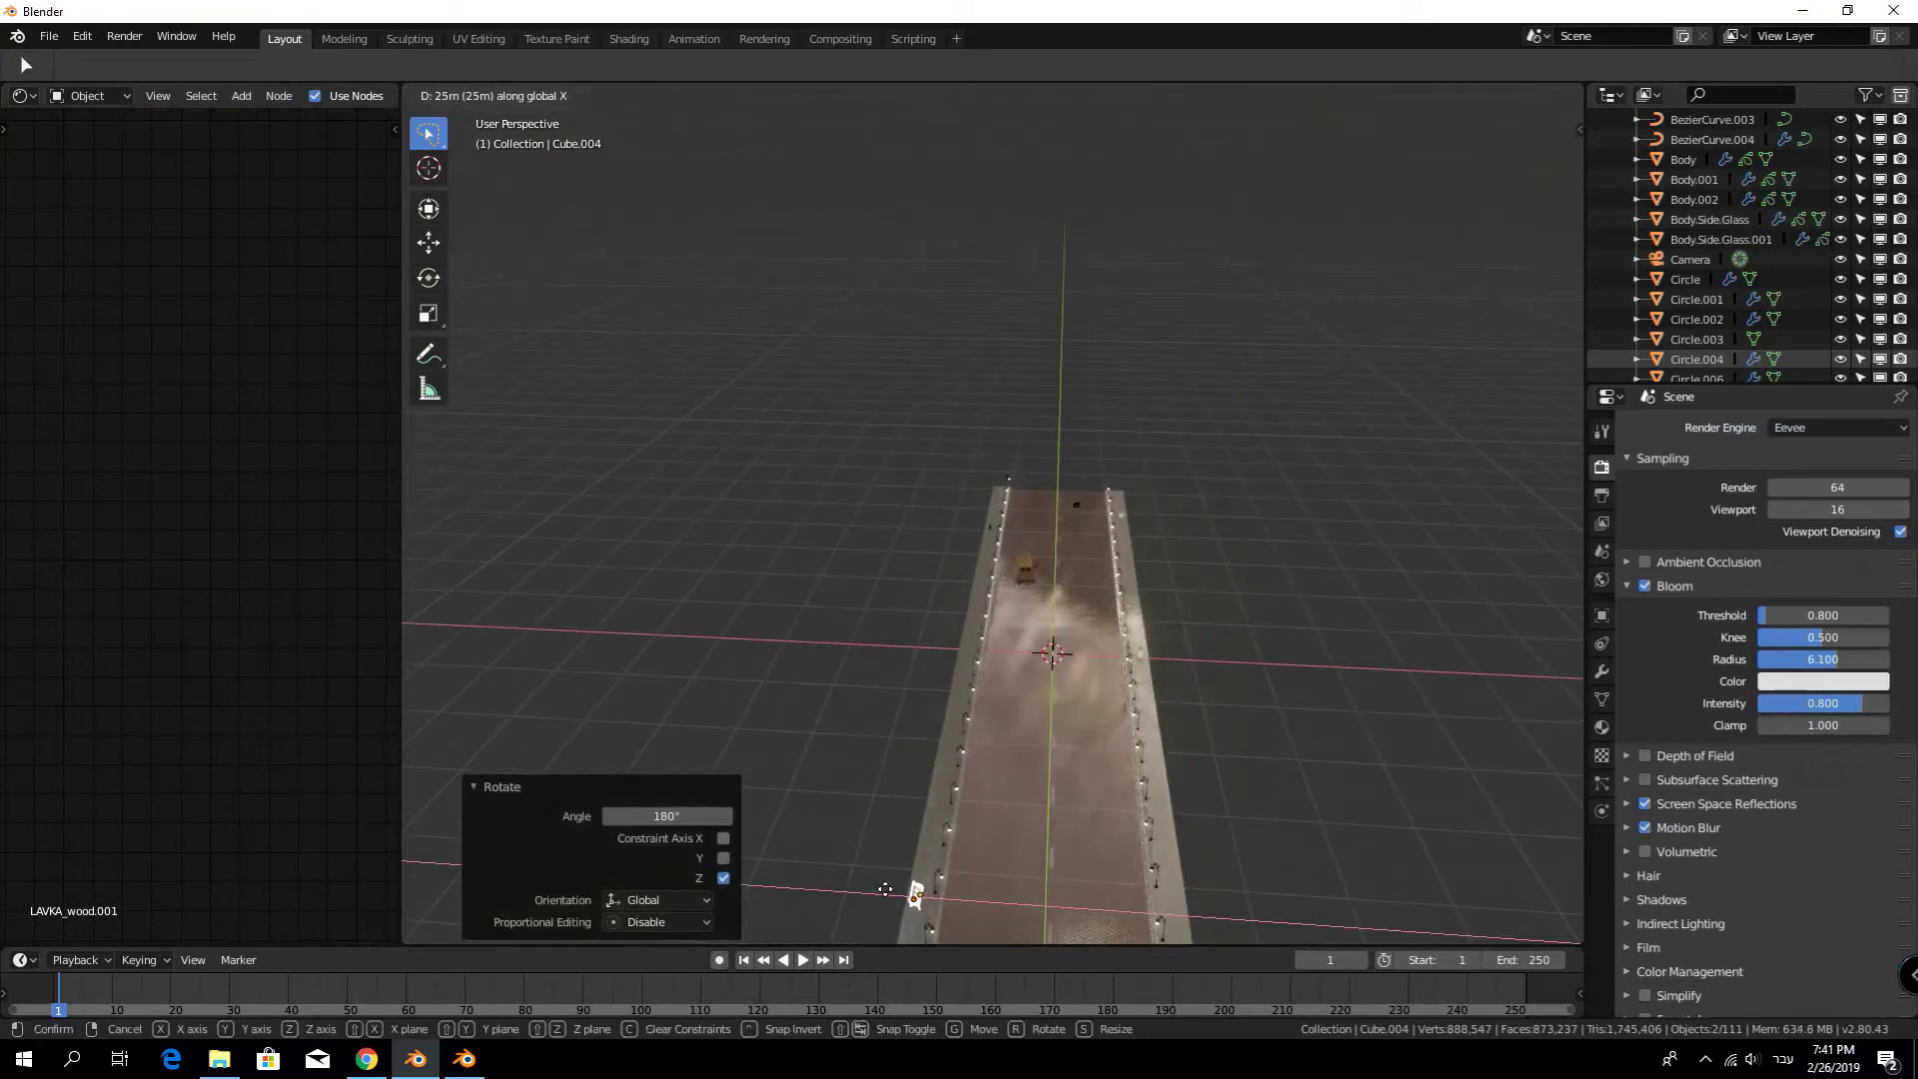
{"action": "left_click", "coordinate": [884, 896]}
{"action": "middle_click_drag", "start_coordinate": [884, 896], "coordinate": [1103, 520]}
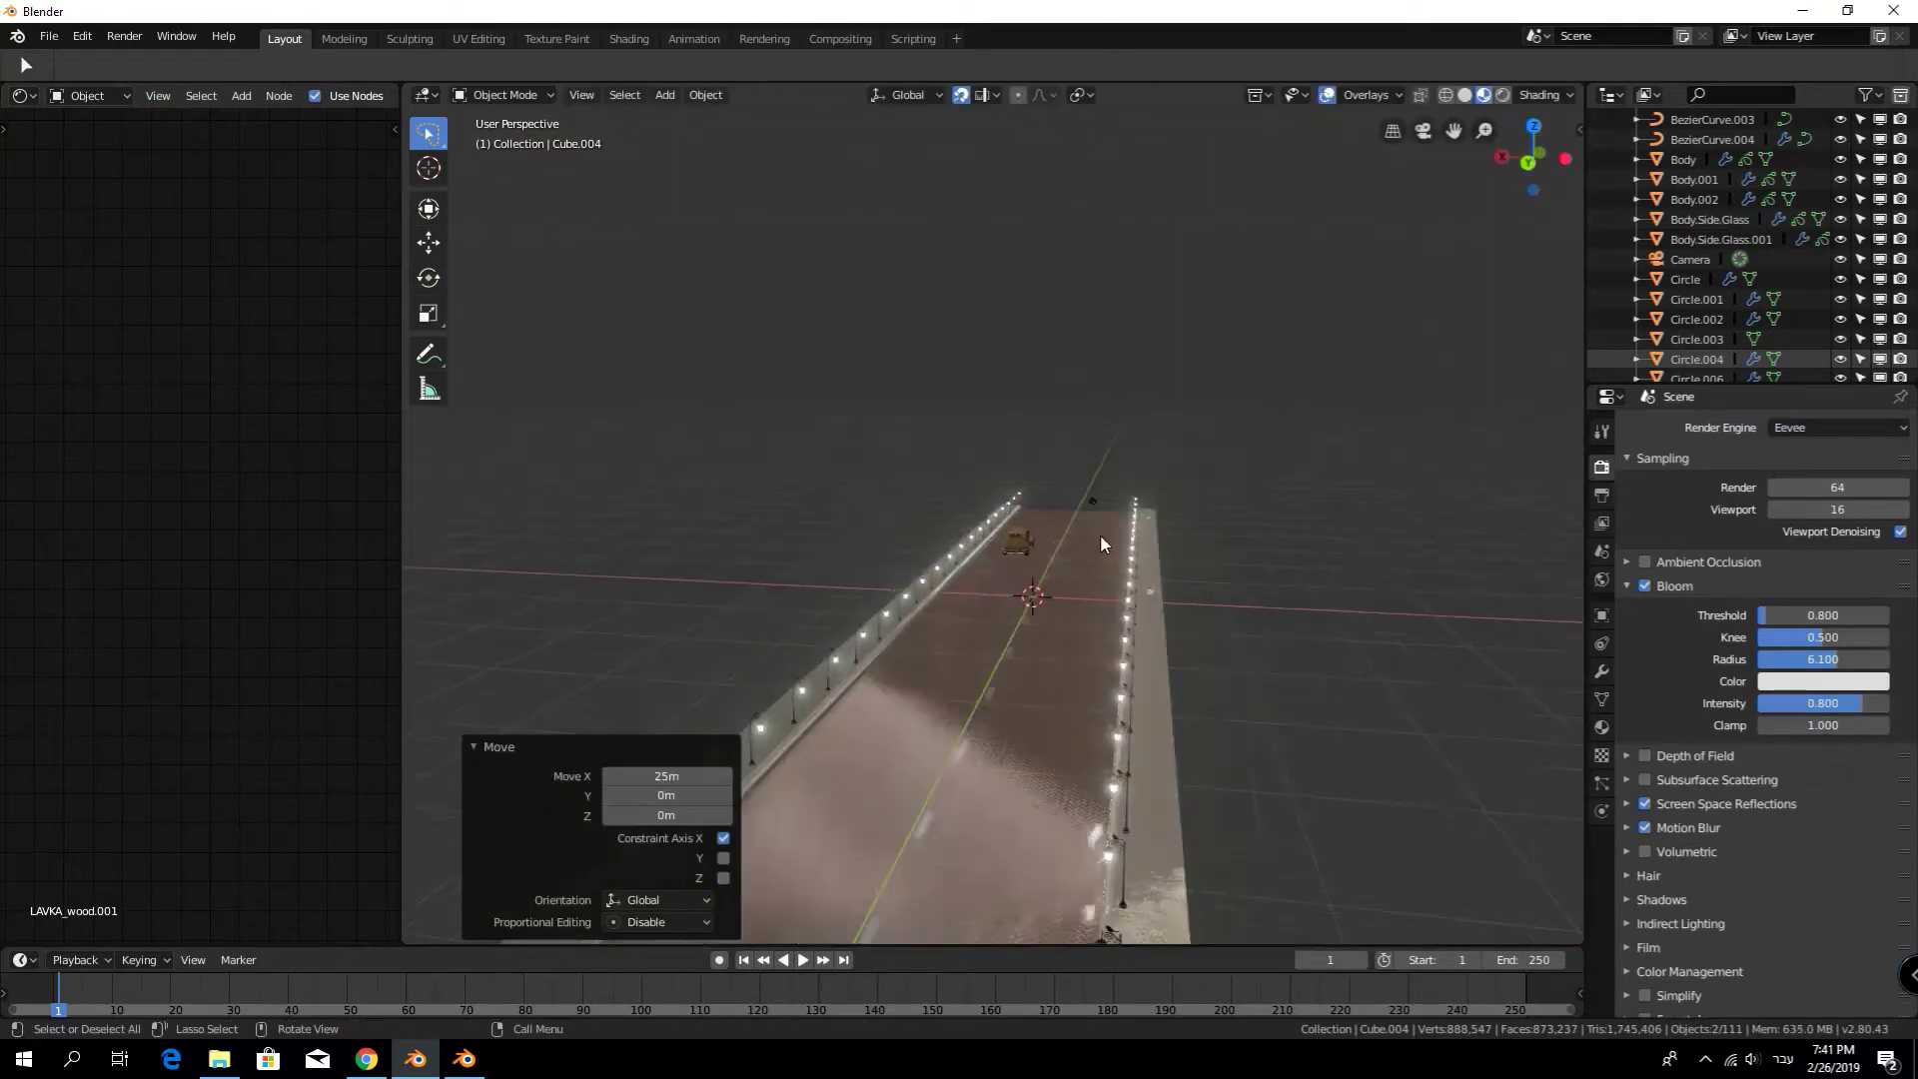
Duplicate the bench, rotating the copy 180° and shifting it 25 m
{"action": "key", "text": "shift+d"}
{"action": "type", "text": "r18"}
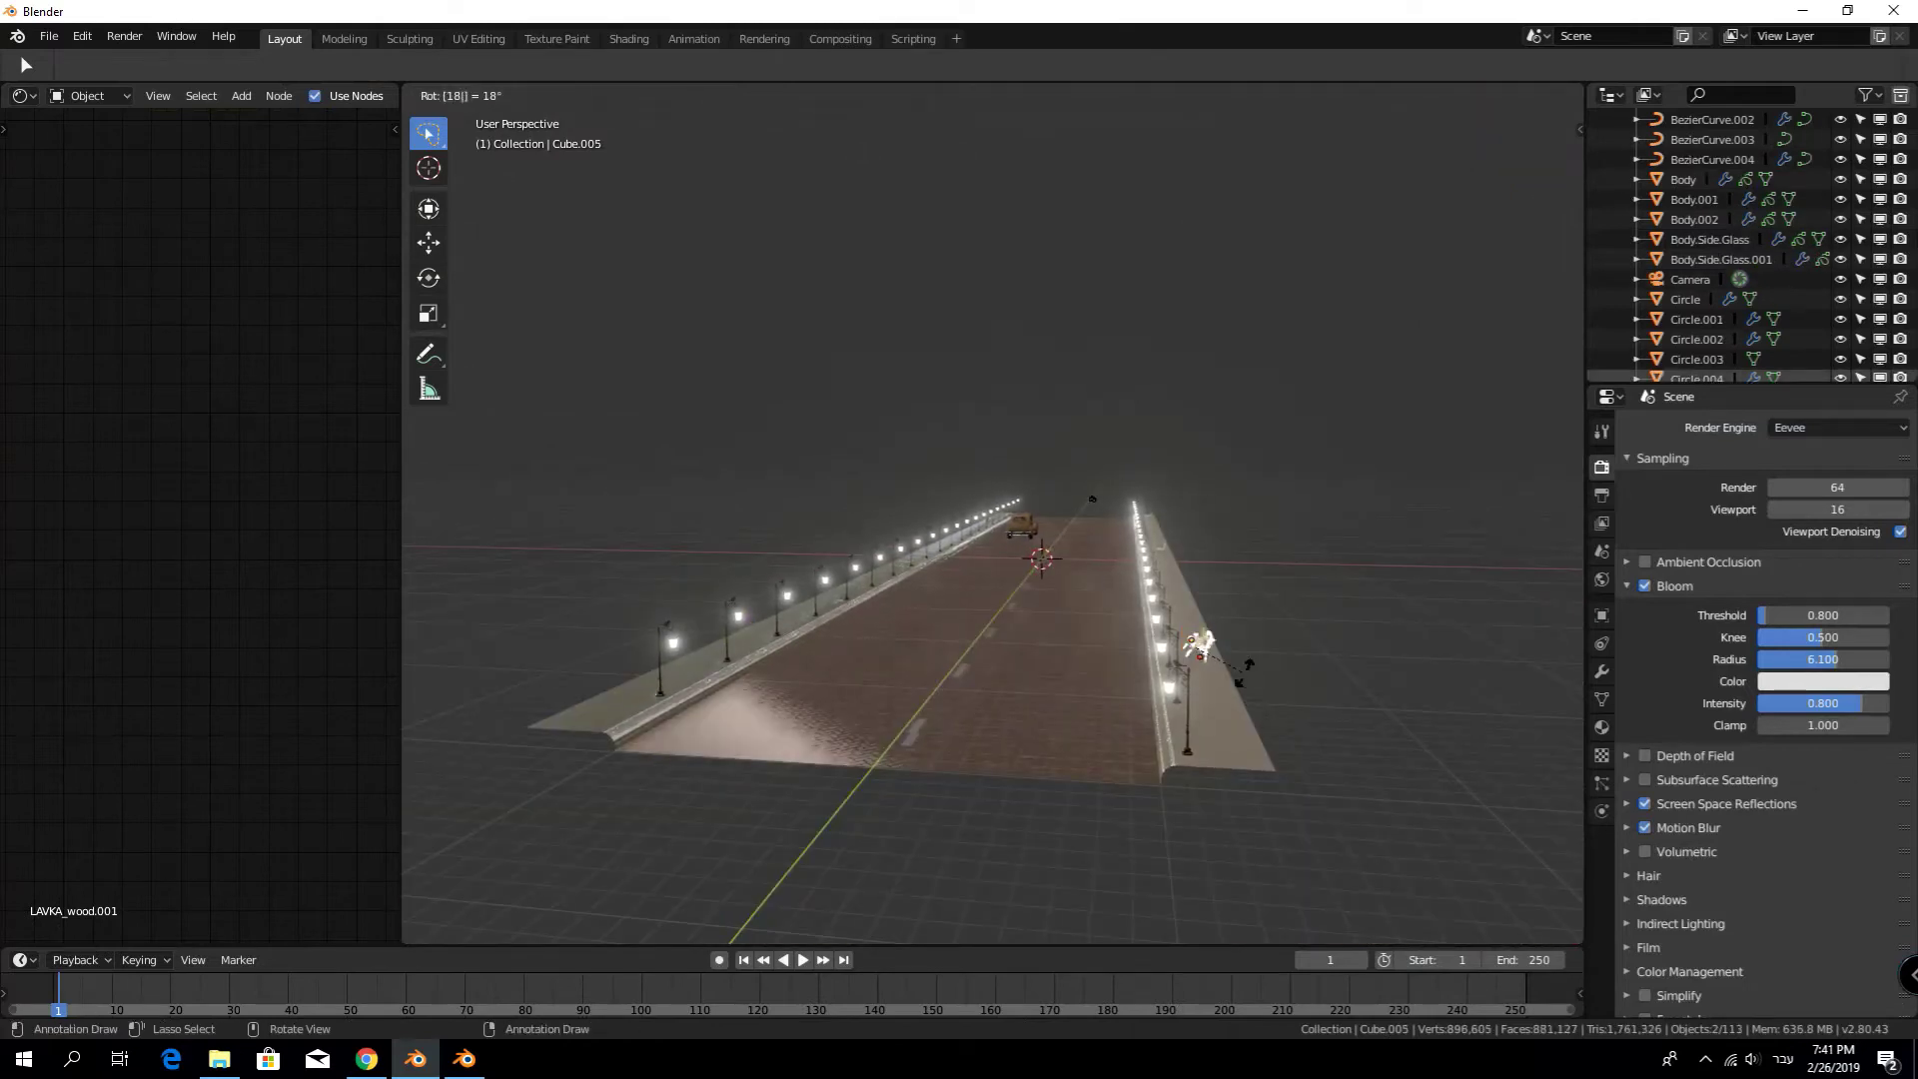
{"action": "key", "text": "Return"}
{"action": "type", "text": "g"}
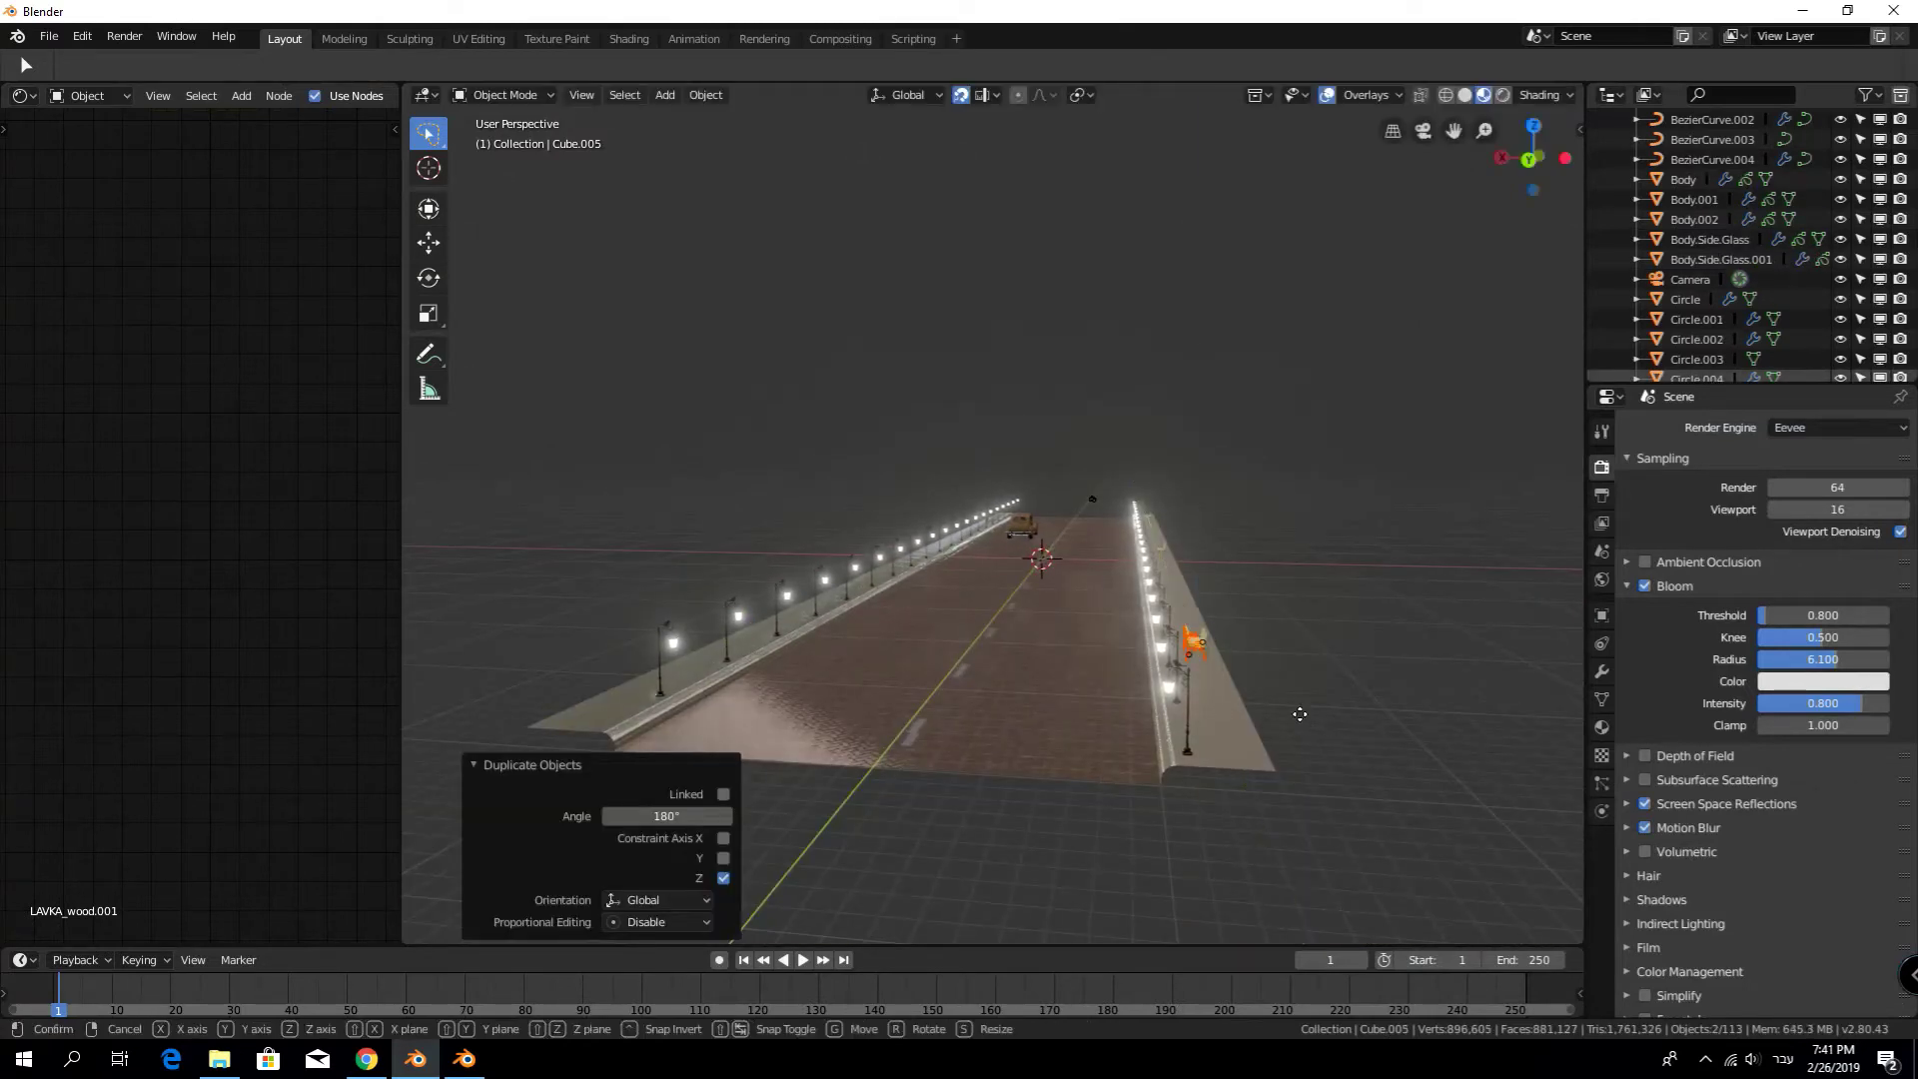
{"action": "type", "text": "25"}
{"action": "key", "text": "Return"}
{"action": "mouse_move", "coordinate": [837, 740]}
{"action": "middle_mouse_down"}
{"action": "mouse_move", "coordinate": [1188, 877]}
{"action": "mouse_move", "coordinate": [1320, 813]}
{"action": "mouse_move", "coordinate": [1190, 807]}
{"action": "middle_mouse_up"}
Move the bench copies along the Y axis further down the street
{"action": "key", "text": "Escape"}
{"action": "key", "text": "g"}
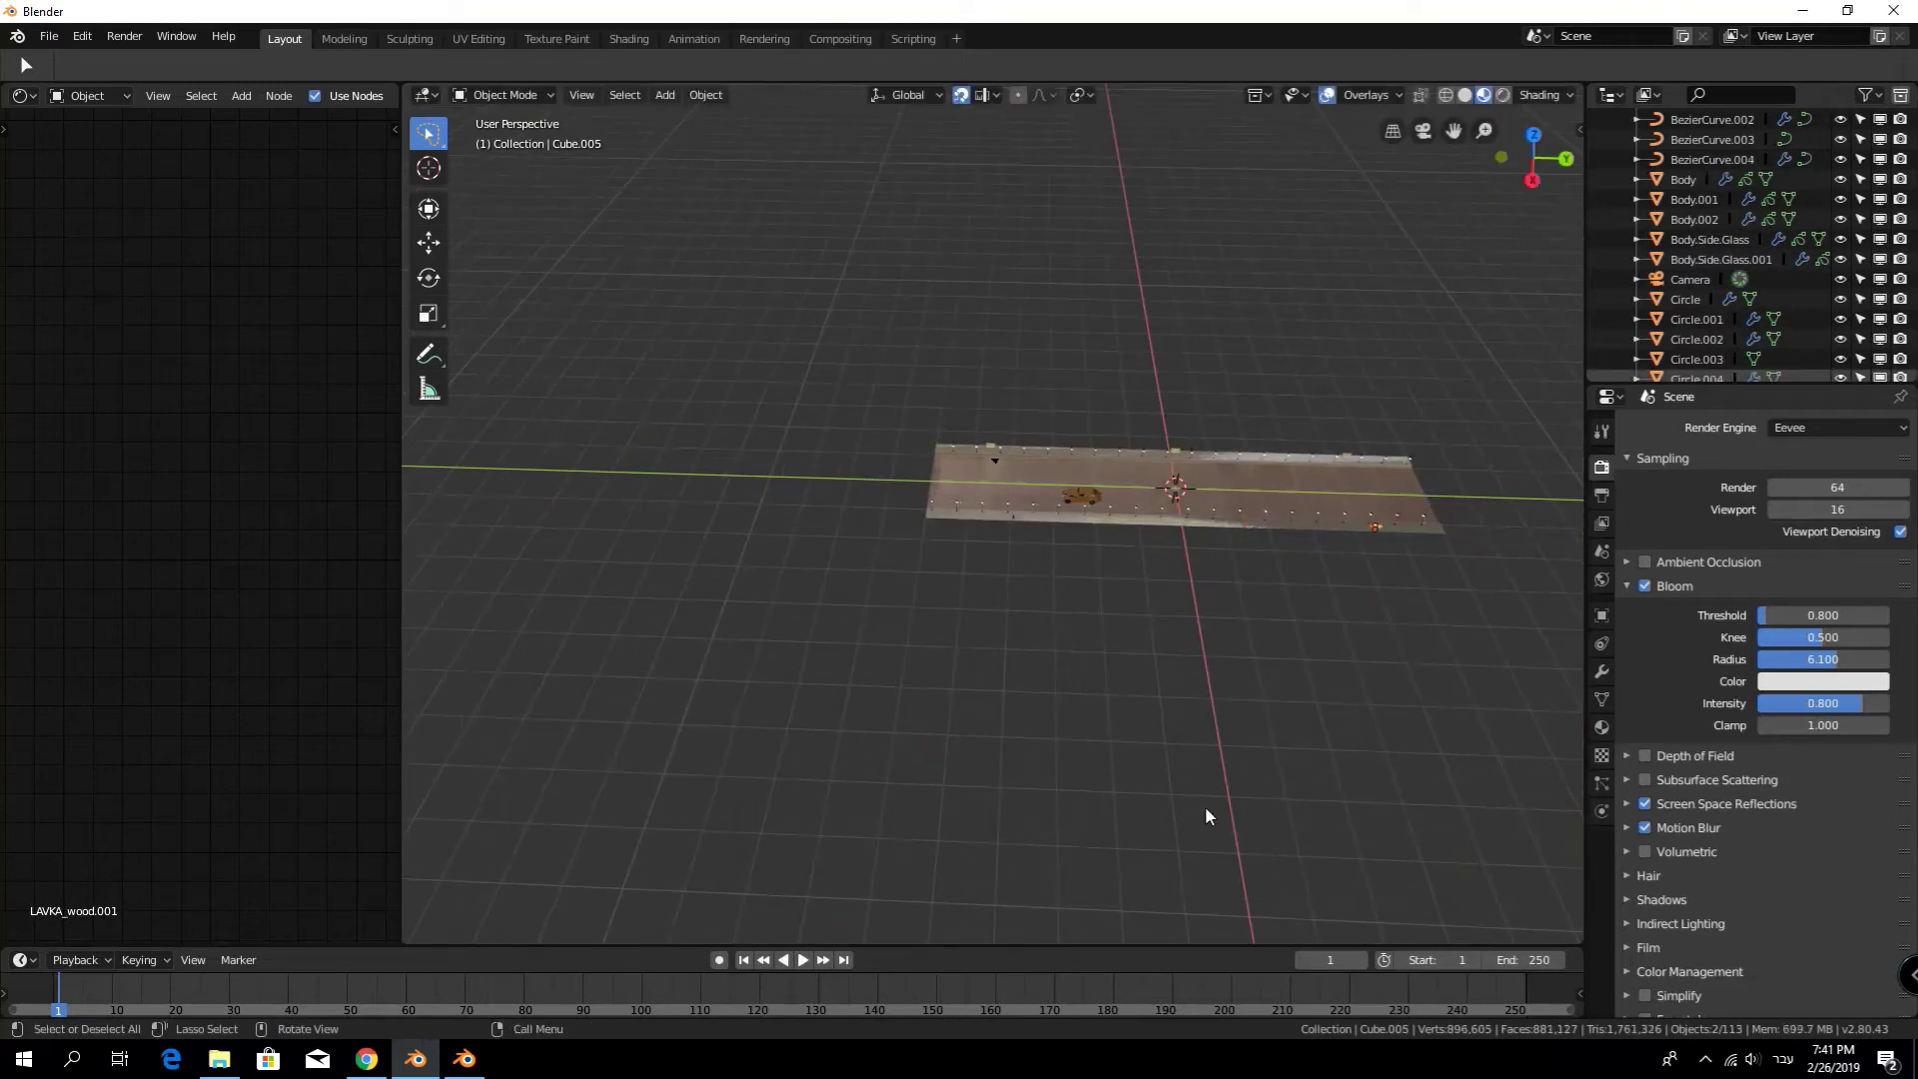
{"action": "key", "text": "y"}
{"action": "key", "text": "Escape"}
{"action": "key", "text": "g"}
{"action": "key", "text": "y"}
{"action": "left_click", "coordinate": [888, 804]}
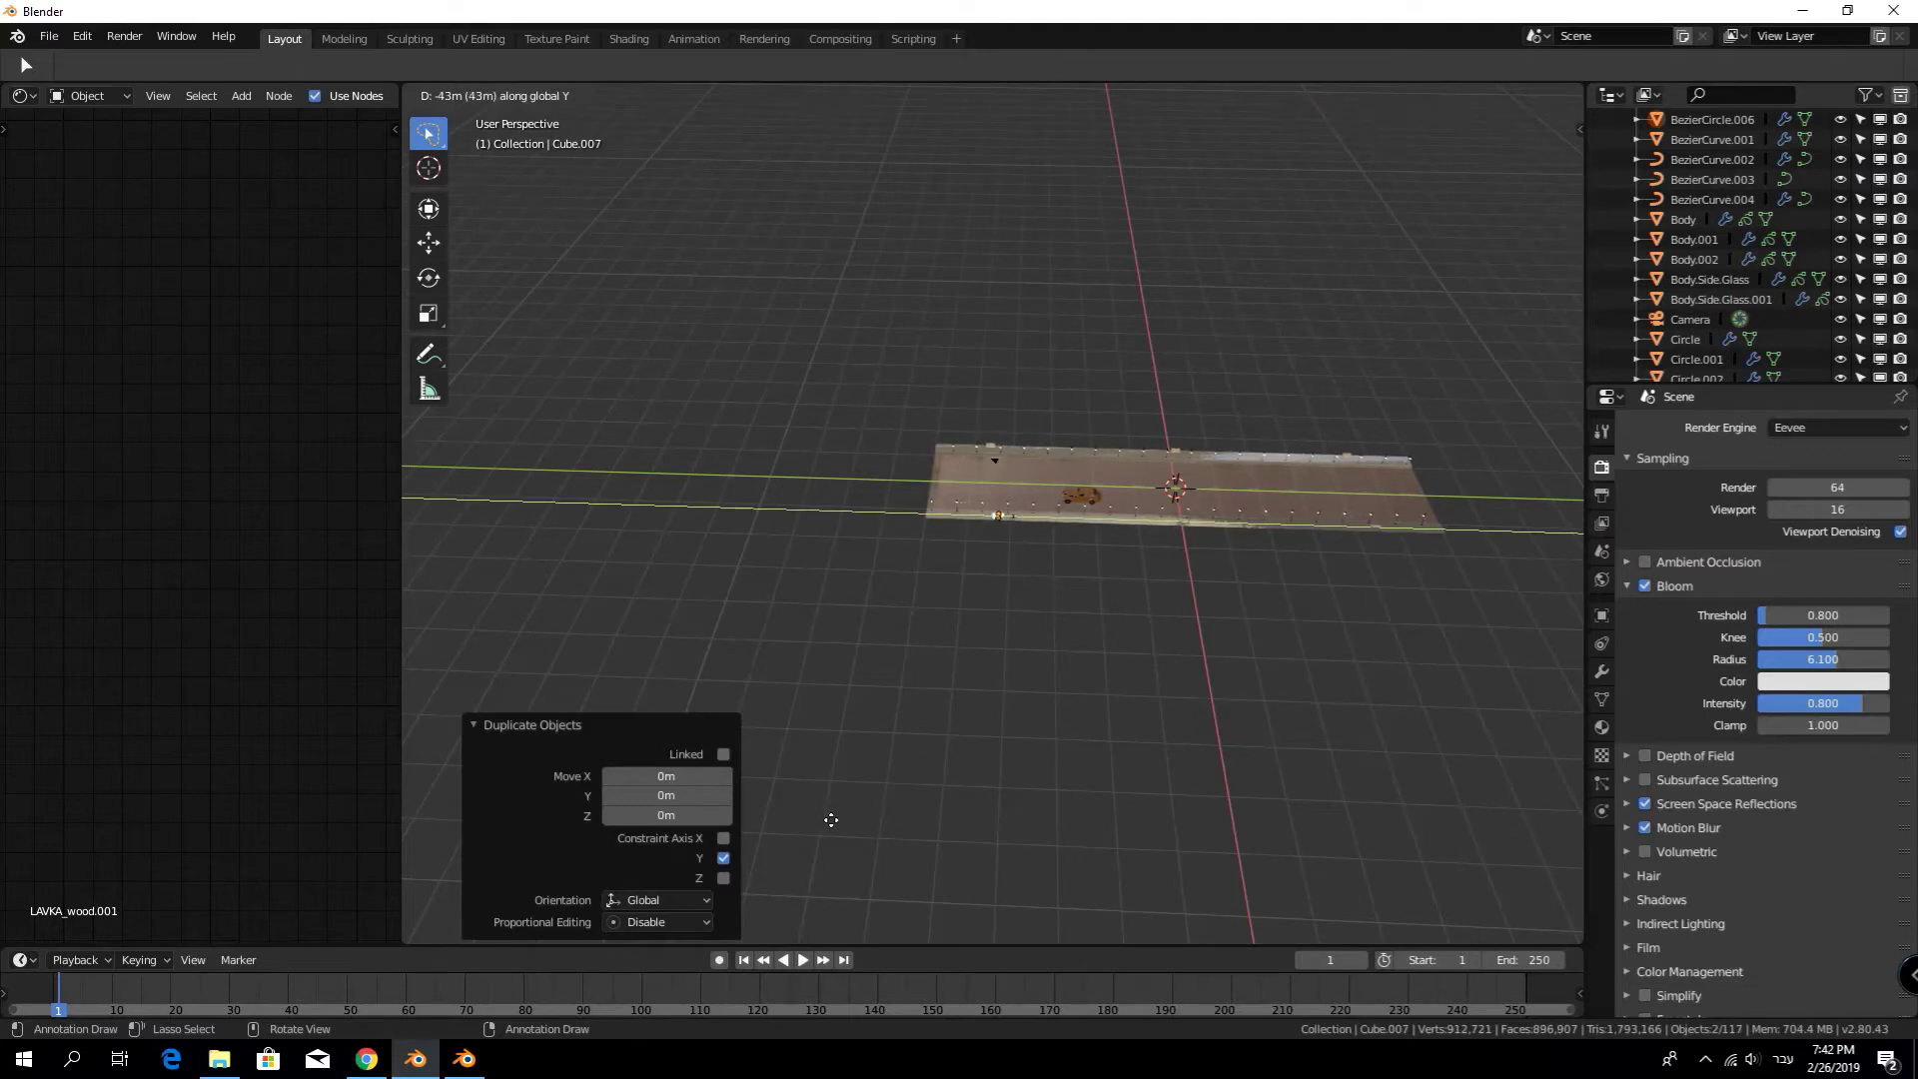
Place the copies further along the road, then select a lamp post and the fire hydrant
{"action": "left_click", "coordinate": [867, 821]}
{"action": "scroll", "coordinate": [1102, 841], "scroll_direction": "up", "scroll_amount": 6}
{"action": "scroll", "coordinate": [1298, 691], "scroll_direction": "down", "scroll_amount": 2}
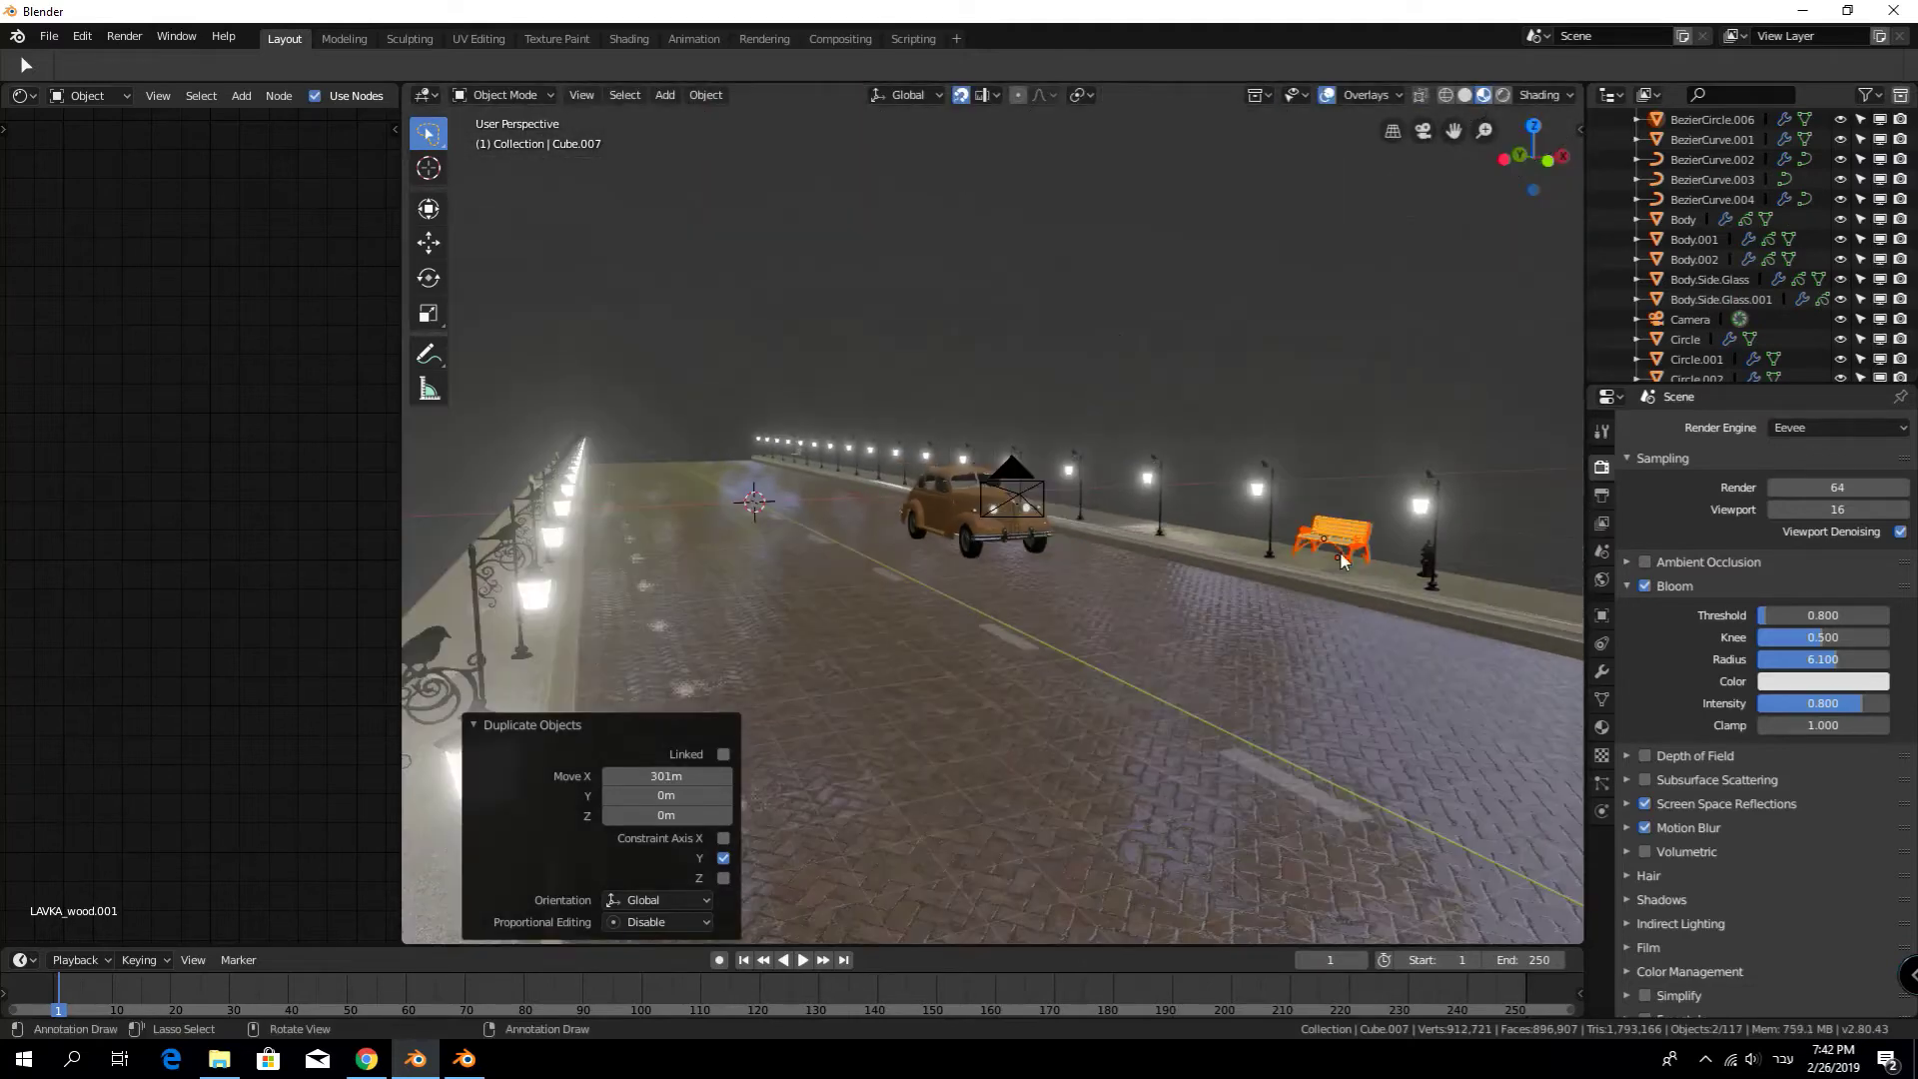
{"action": "middle_click_drag", "start_coordinate": [1297, 691], "coordinate": [1356, 530]}
{"action": "scroll", "coordinate": [1328, 559], "scroll_direction": "down", "scroll_amount": 3}
{"action": "left_click", "coordinate": [1231, 595]}
{"action": "scroll", "coordinate": [1258, 574], "scroll_direction": "up", "scroll_amount": 4}
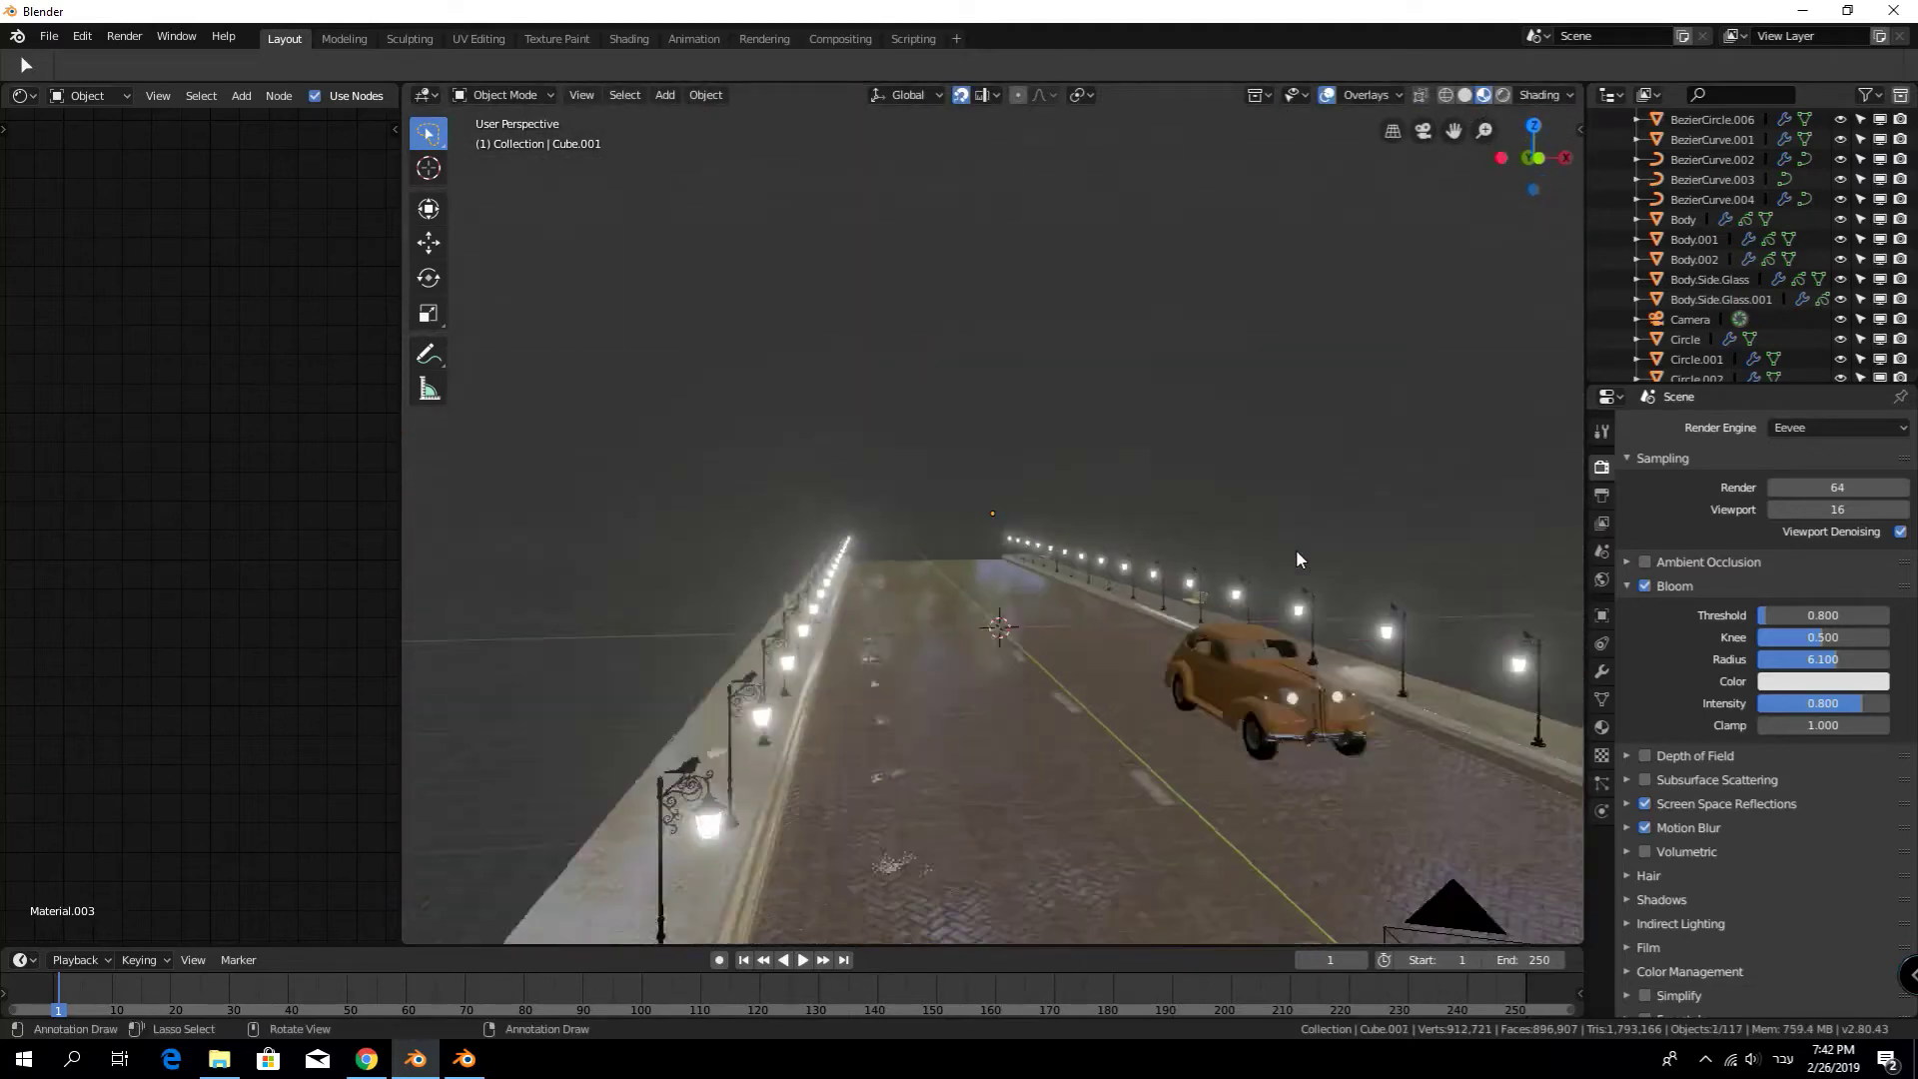
{"action": "left_click", "coordinate": [1430, 664]}
{"action": "key", "text": "KP_Decimal"}
Shift the selected street objects 13 m along Y
{"action": "middle_click_drag", "start_coordinate": [1118, 680], "coordinate": [905, 249]}
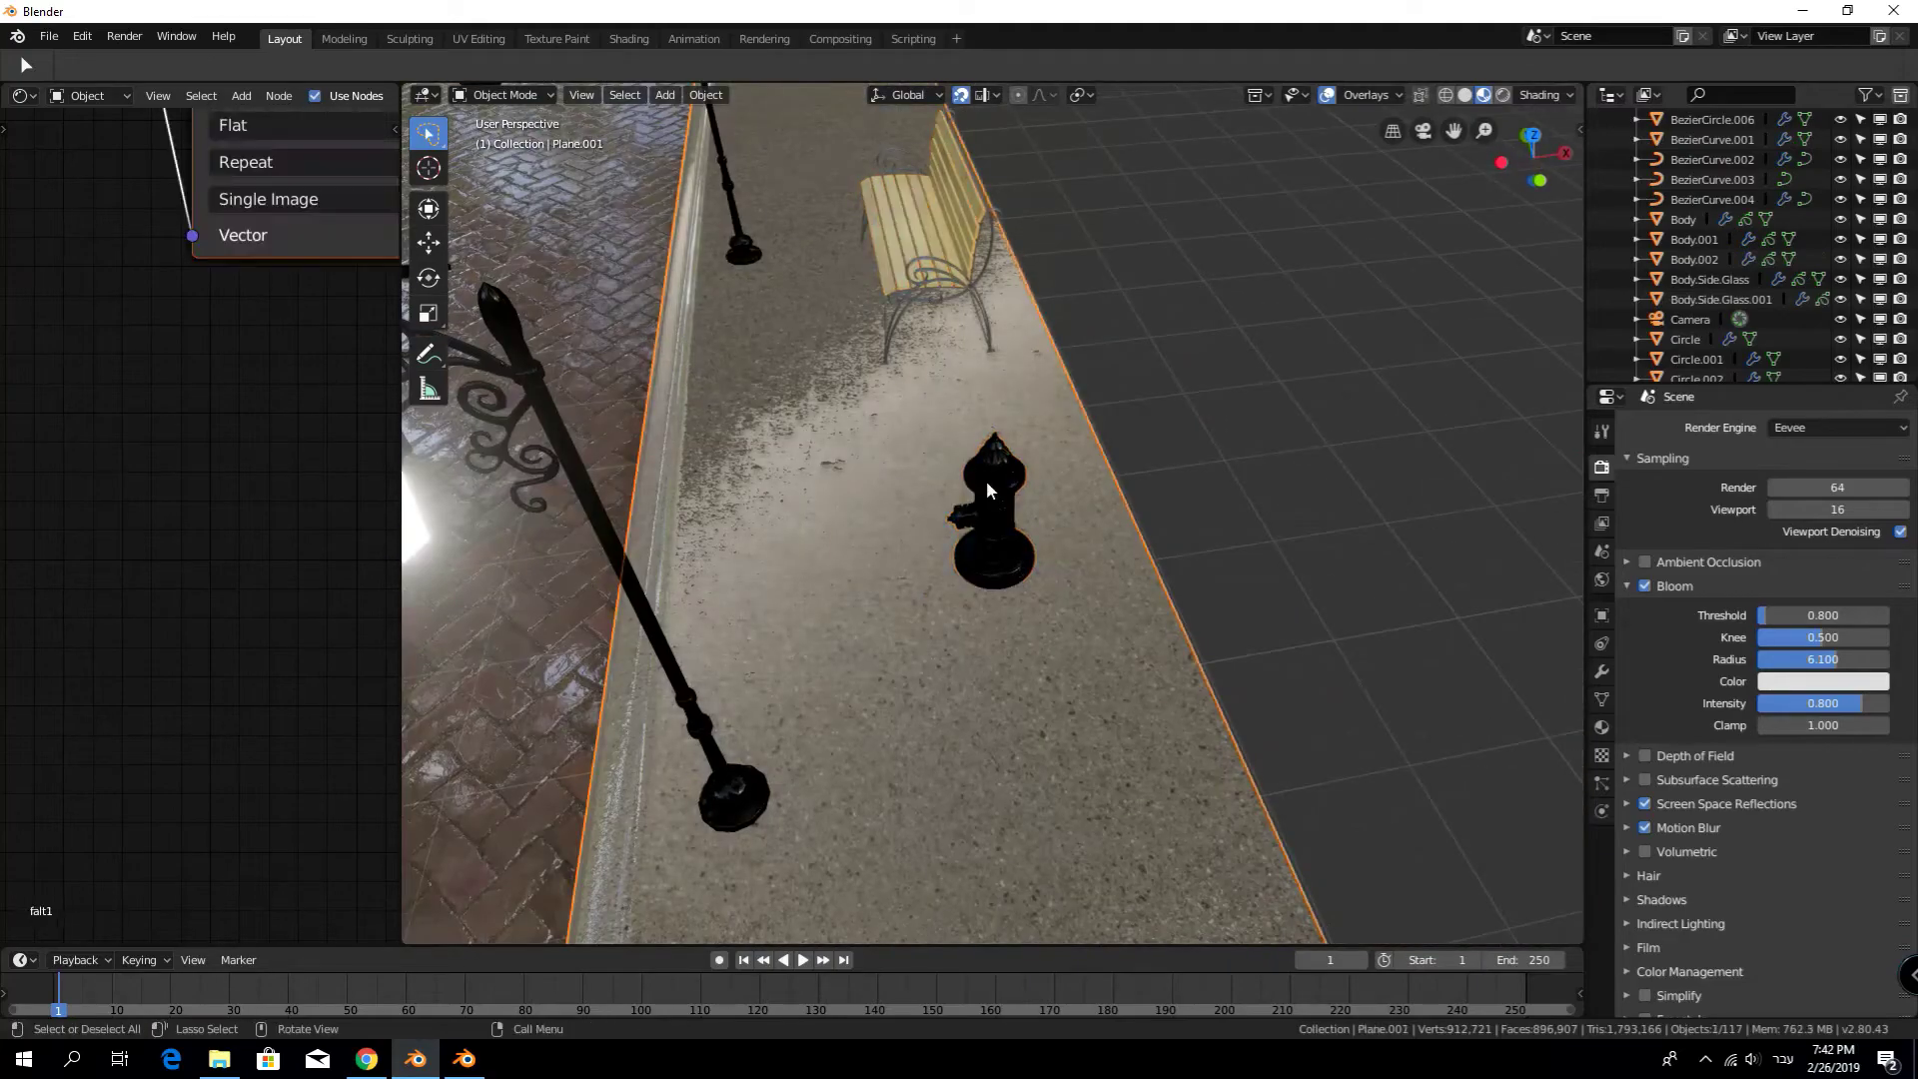
{"action": "middle_click_drag", "start_coordinate": [986, 482], "coordinate": [982, 409]}
{"action": "scroll", "coordinate": [980, 410], "scroll_direction": "up", "scroll_amount": 5}
{"action": "middle_click_drag", "start_coordinate": [1087, 475], "coordinate": [827, 440]}
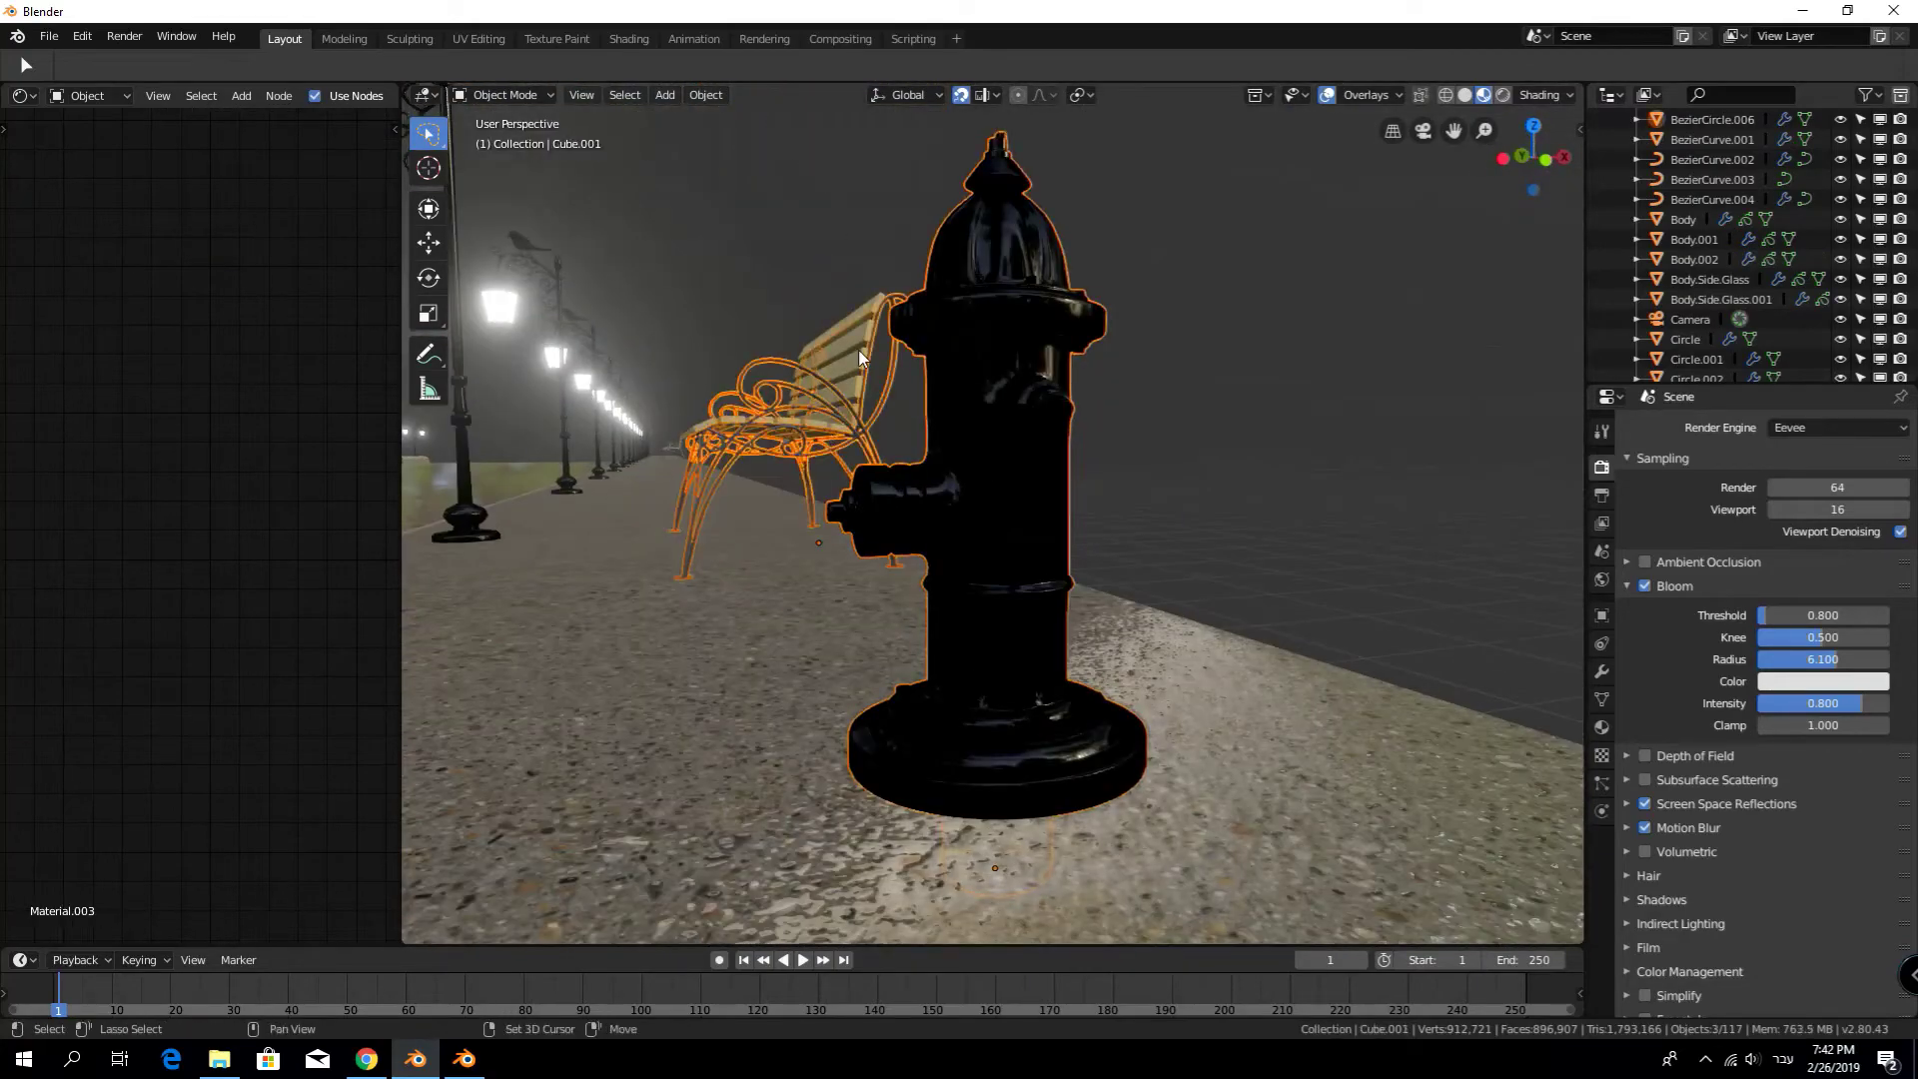
{"action": "scroll", "coordinate": [858, 357], "scroll_direction": "down", "scroll_amount": 3}
{"action": "mouse_move", "coordinate": [770, 358]}
{"action": "middle_mouse_down"}
{"action": "mouse_move", "coordinate": [933, 407]}
{"action": "mouse_move", "coordinate": [1215, 685]}
{"action": "middle_mouse_up"}
{"action": "key", "text": "g"}
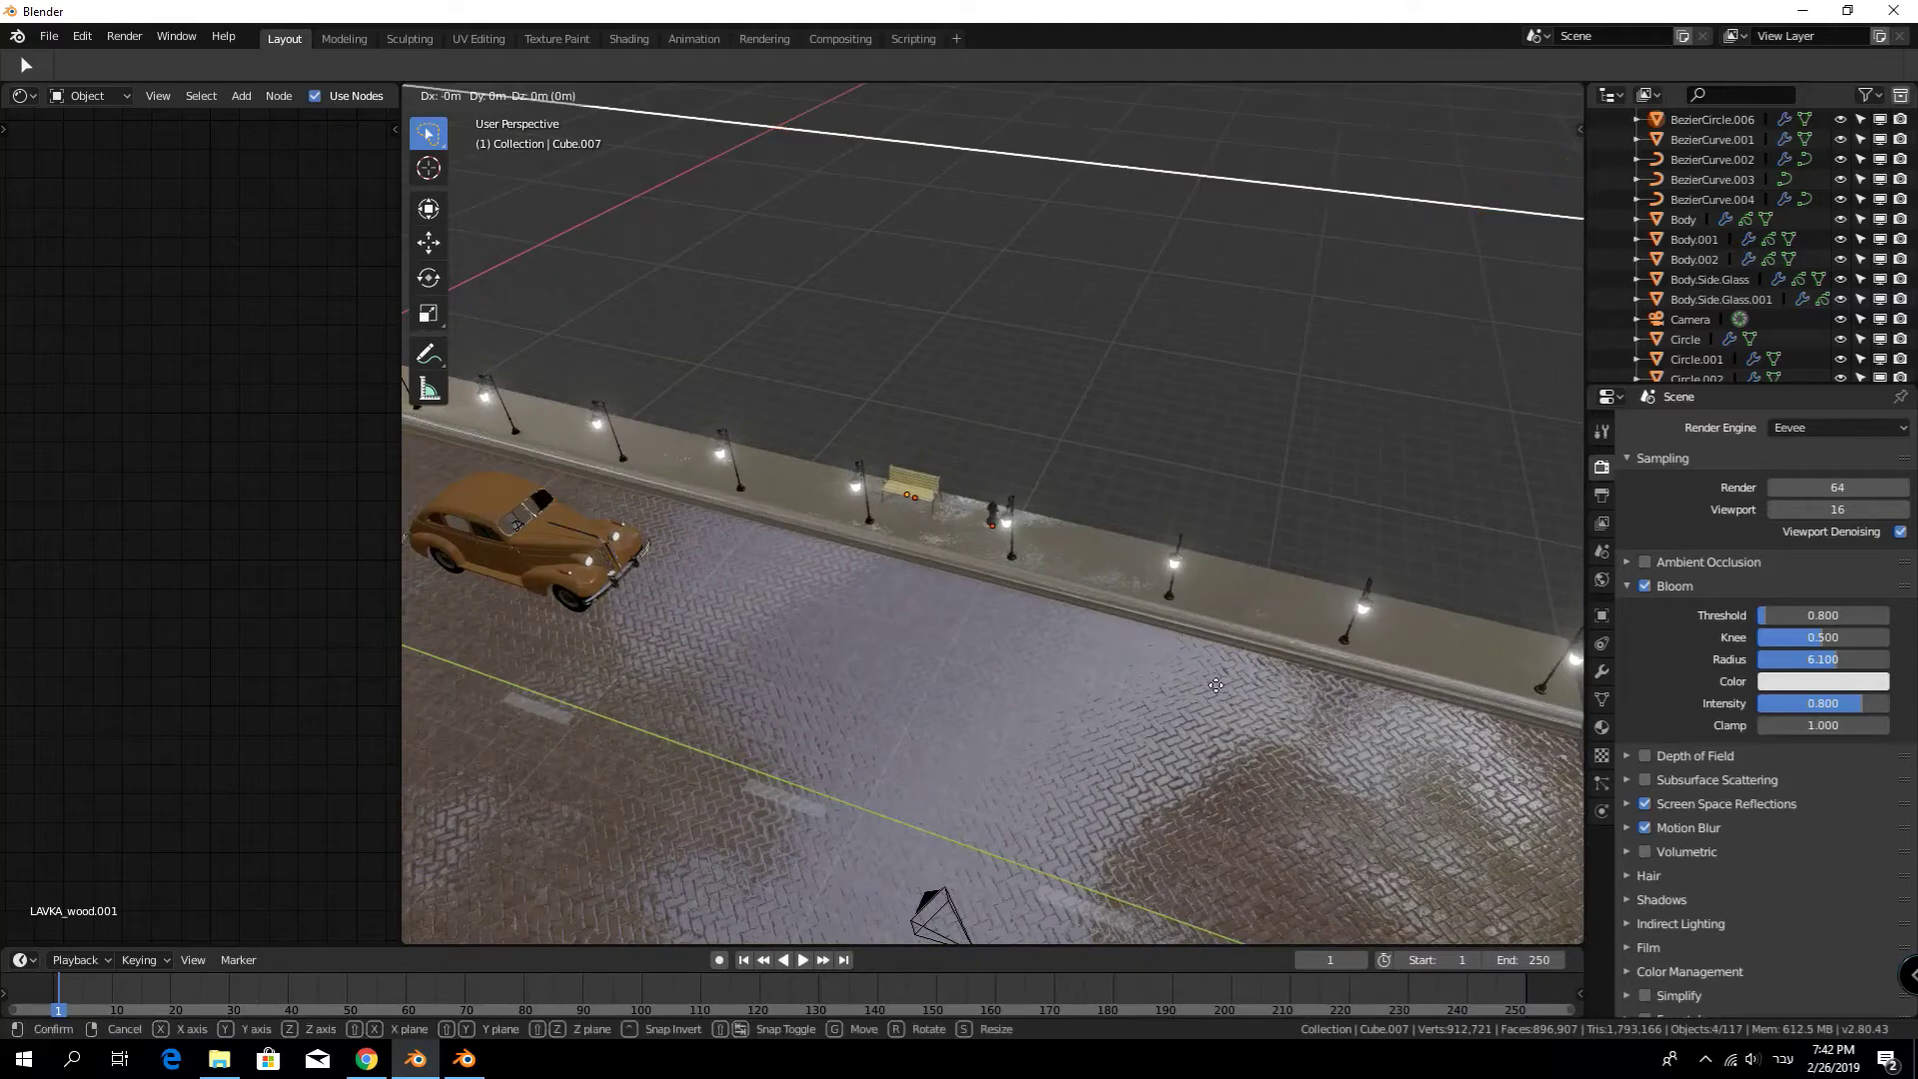
{"action": "left_click", "coordinate": [961, 650]}
Move Cube.001 -12 m along Y and check the scene through the camera
{"action": "scroll", "coordinate": [954, 634], "scroll_direction": "down", "scroll_amount": 3}
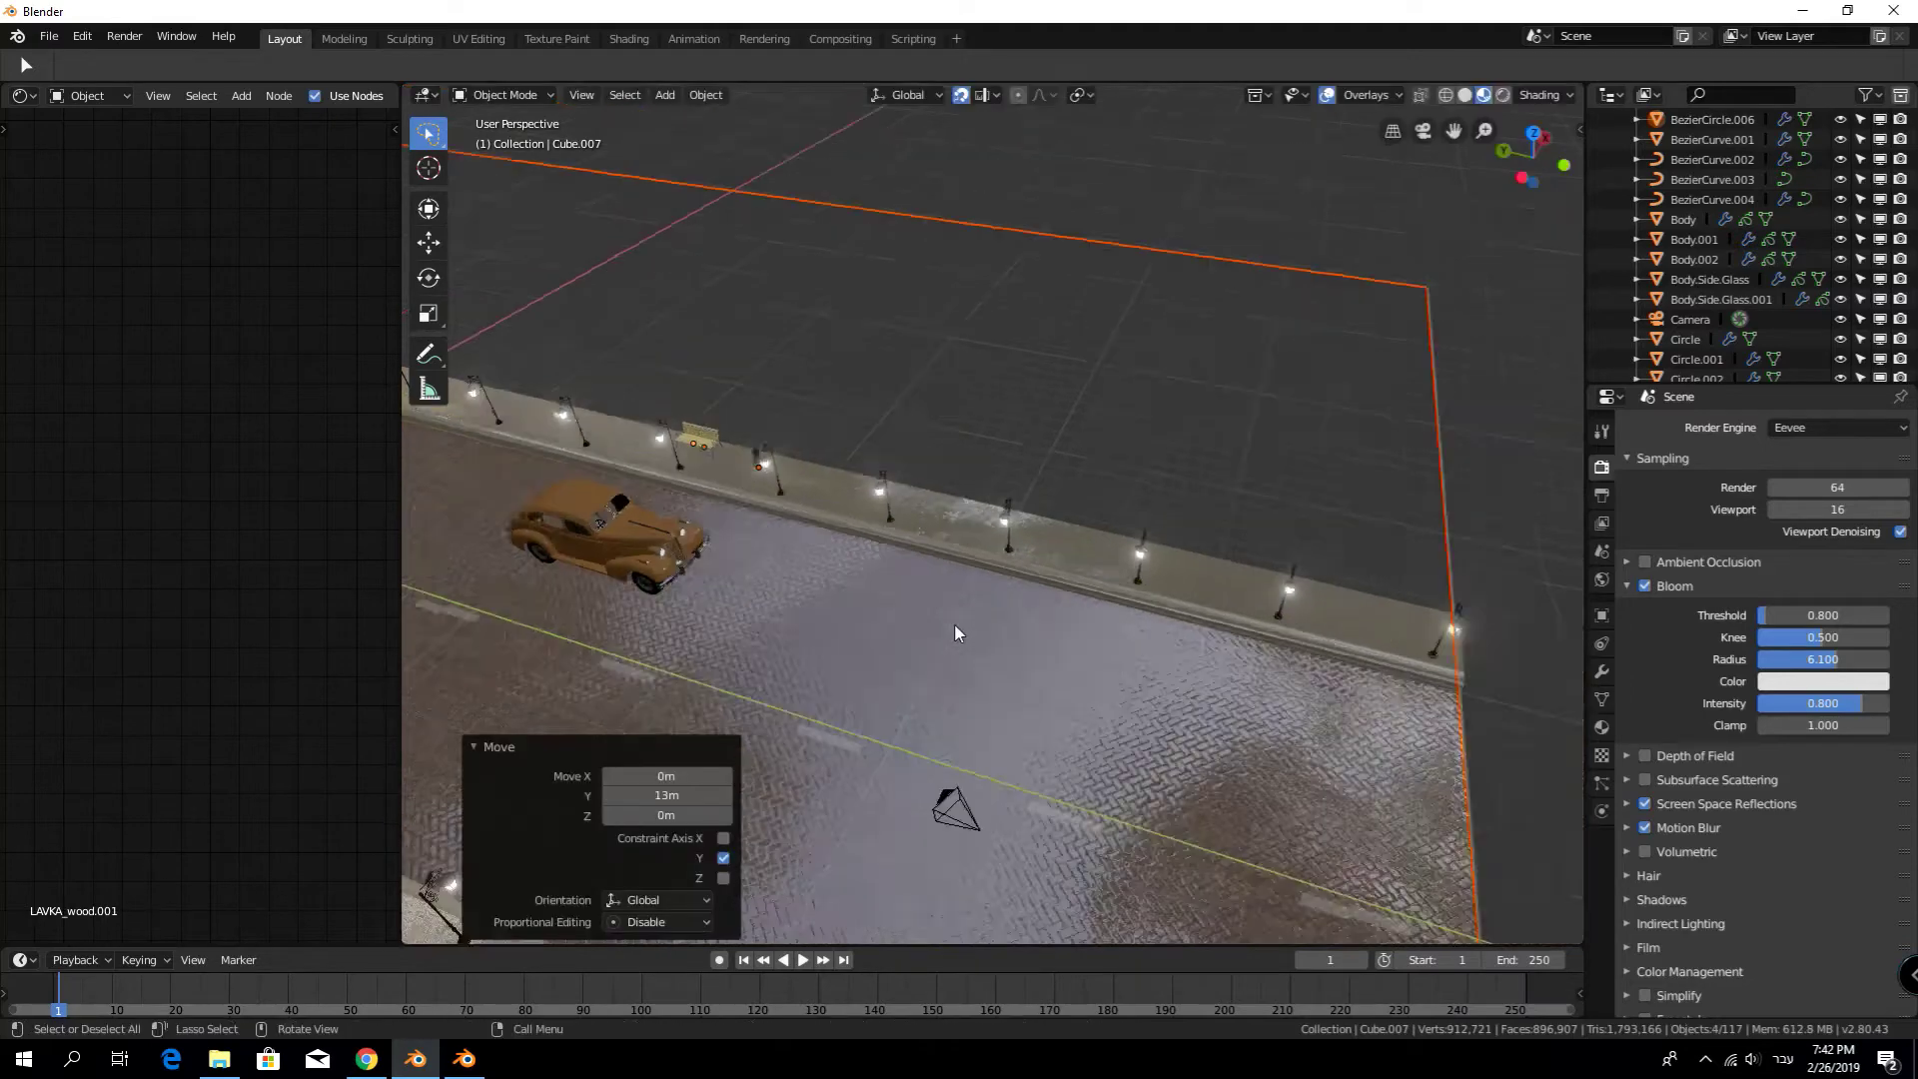
{"action": "scroll", "coordinate": [948, 539], "scroll_direction": "down", "scroll_amount": 3}
{"action": "left_click", "coordinate": [947, 445]}
{"action": "type", "text": "y-12"}
{"action": "key", "text": "Return"}
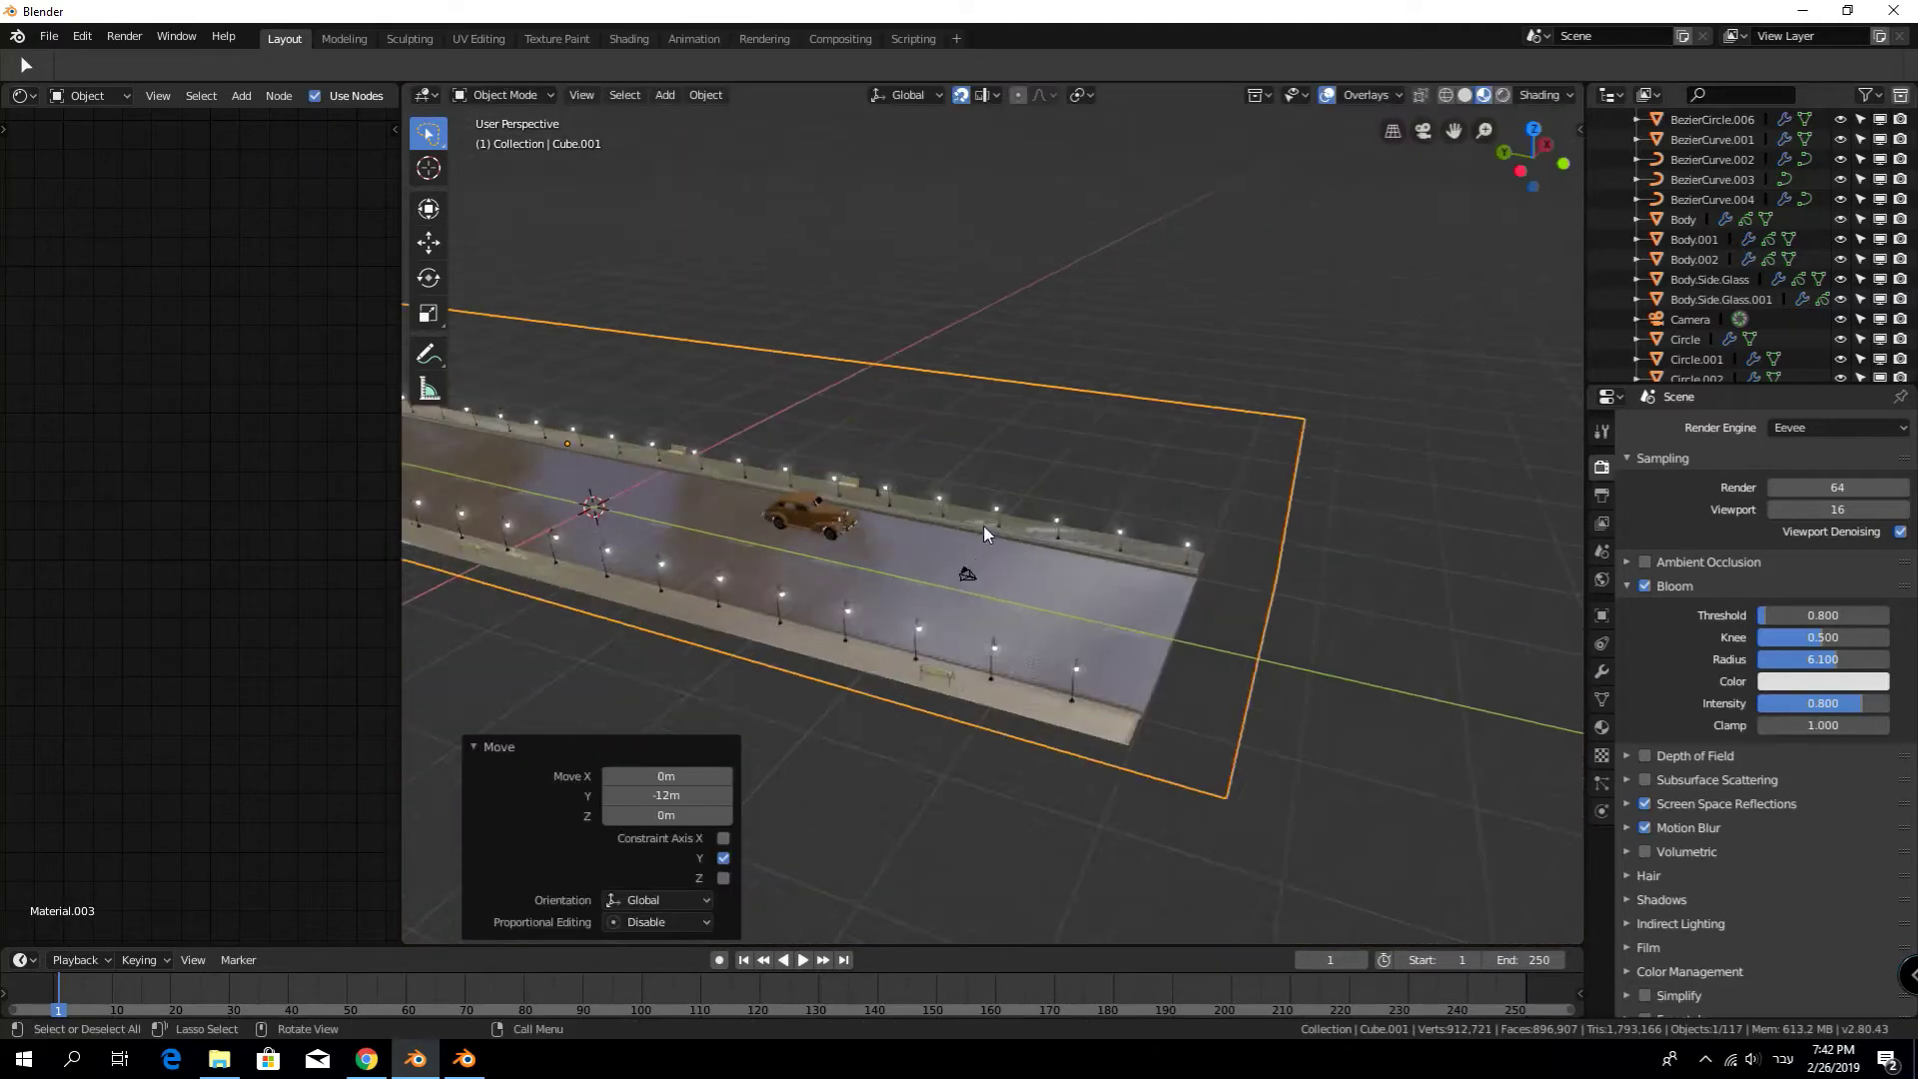
{"action": "key", "text": "KP_0"}
{"action": "middle_click_drag", "start_coordinate": [1097, 505], "coordinate": [1371, 543]}
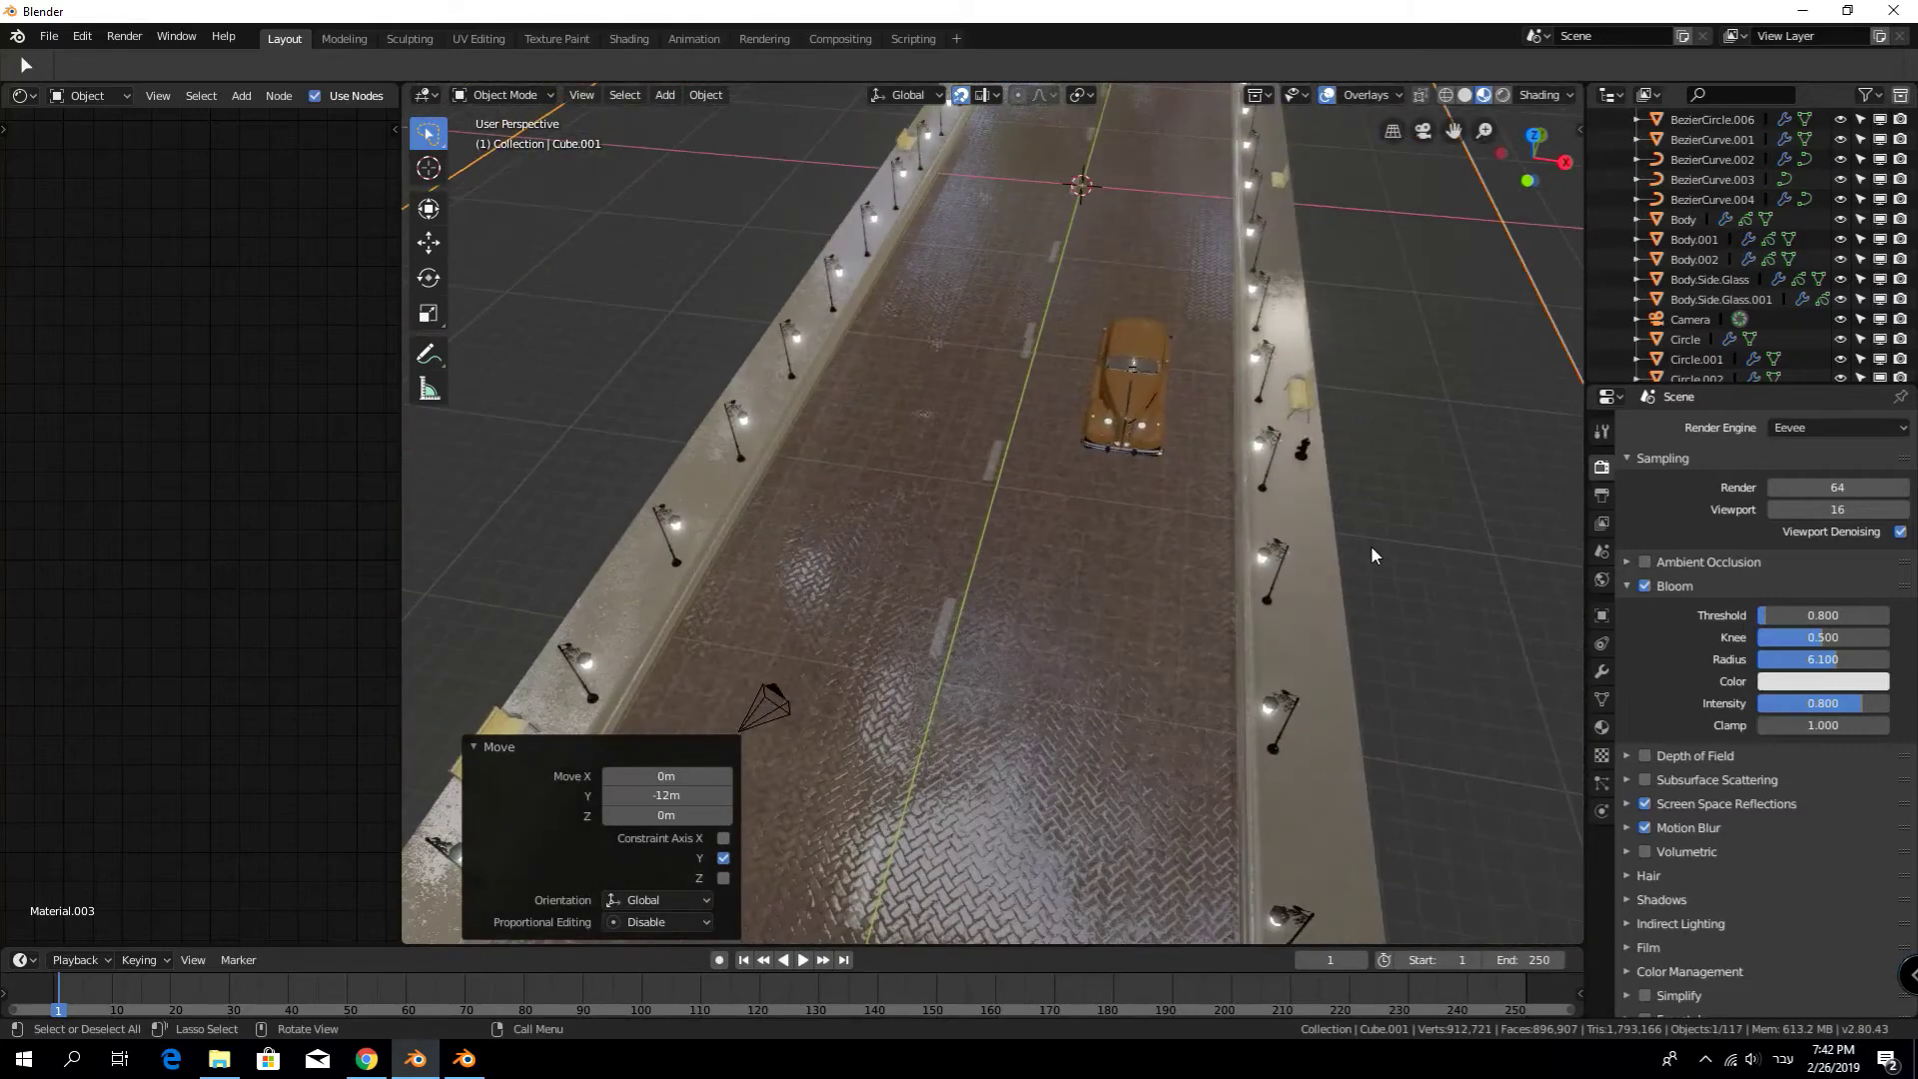
{"action": "scroll", "coordinate": [1333, 553], "scroll_direction": "down", "scroll_amount": 3}
Extrude the sidewalk plane's outer edge outward 3 m into a wide strip
{"action": "left_click", "coordinate": [1332, 553]}
{"action": "scroll", "coordinate": [1178, 571], "scroll_direction": "up", "scroll_amount": 5}
{"action": "key", "text": "Tab"}
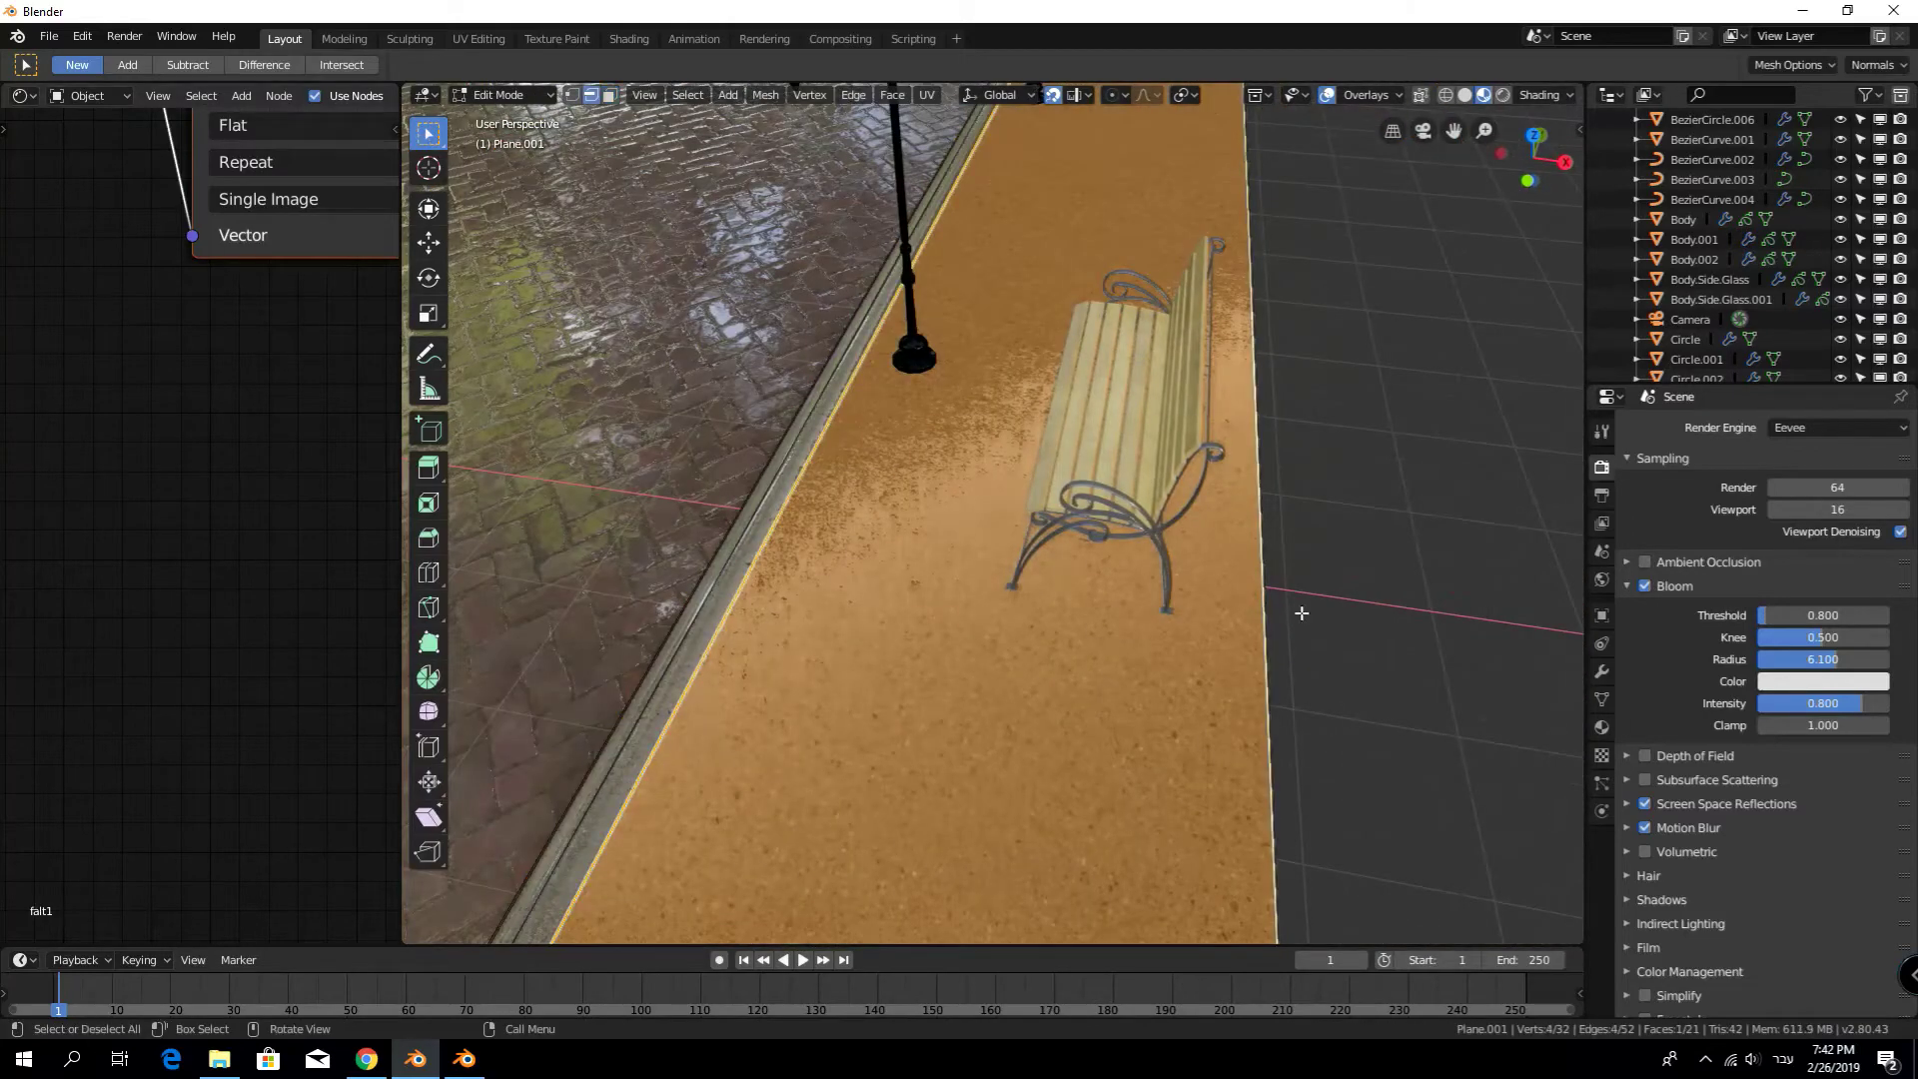
{"action": "left_click", "coordinate": [1301, 612]}
{"action": "scroll", "coordinate": [1263, 599], "scroll_direction": "down", "scroll_amount": 2}
{"action": "scroll", "coordinate": [1148, 689], "scroll_direction": "down", "scroll_amount": 5}
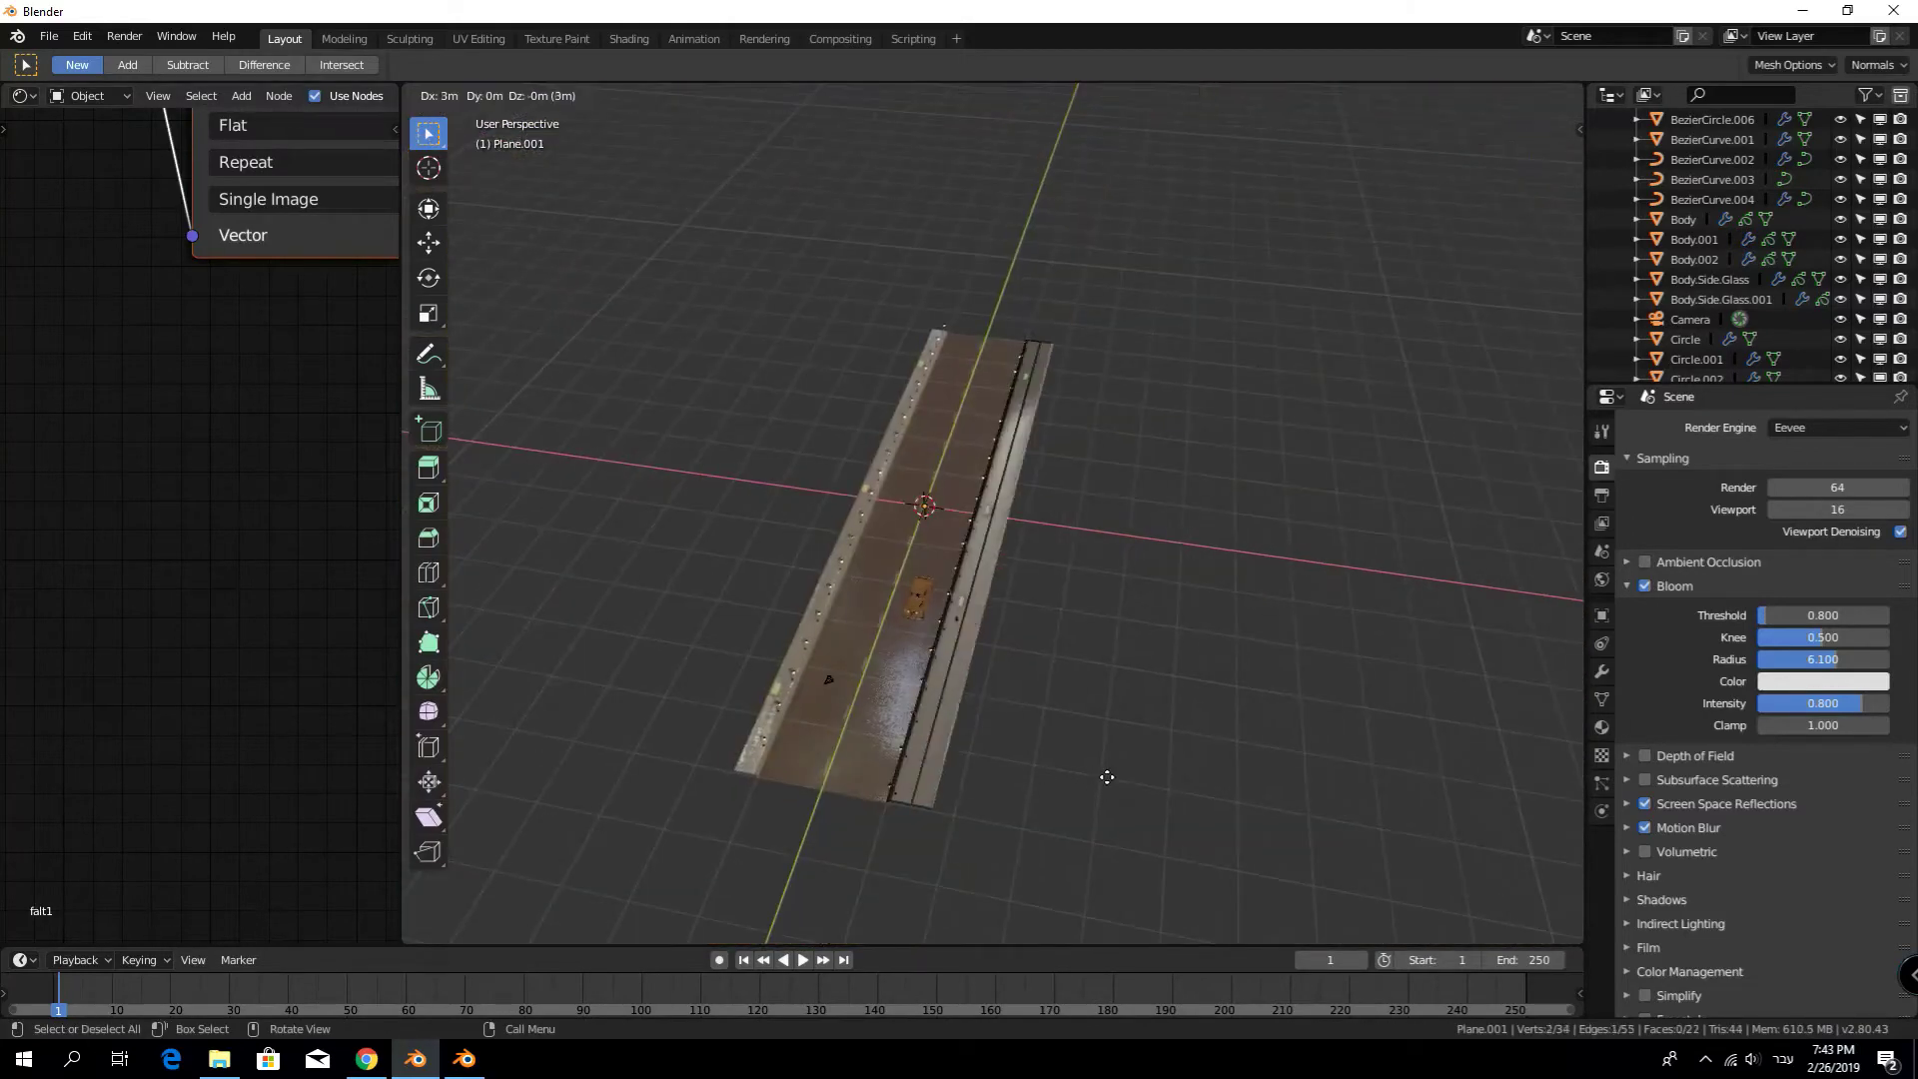
{"action": "left_click", "coordinate": [1107, 777]}
{"action": "scroll", "coordinate": [1119, 775], "scroll_direction": "up", "scroll_amount": 3}
{"action": "middle_click_drag", "start_coordinate": [1119, 775], "coordinate": [1075, 665]}
{"action": "scroll", "coordinate": [1075, 665], "scroll_direction": "up", "scroll_amount": 3}
{"action": "key", "text": "alt+a"}
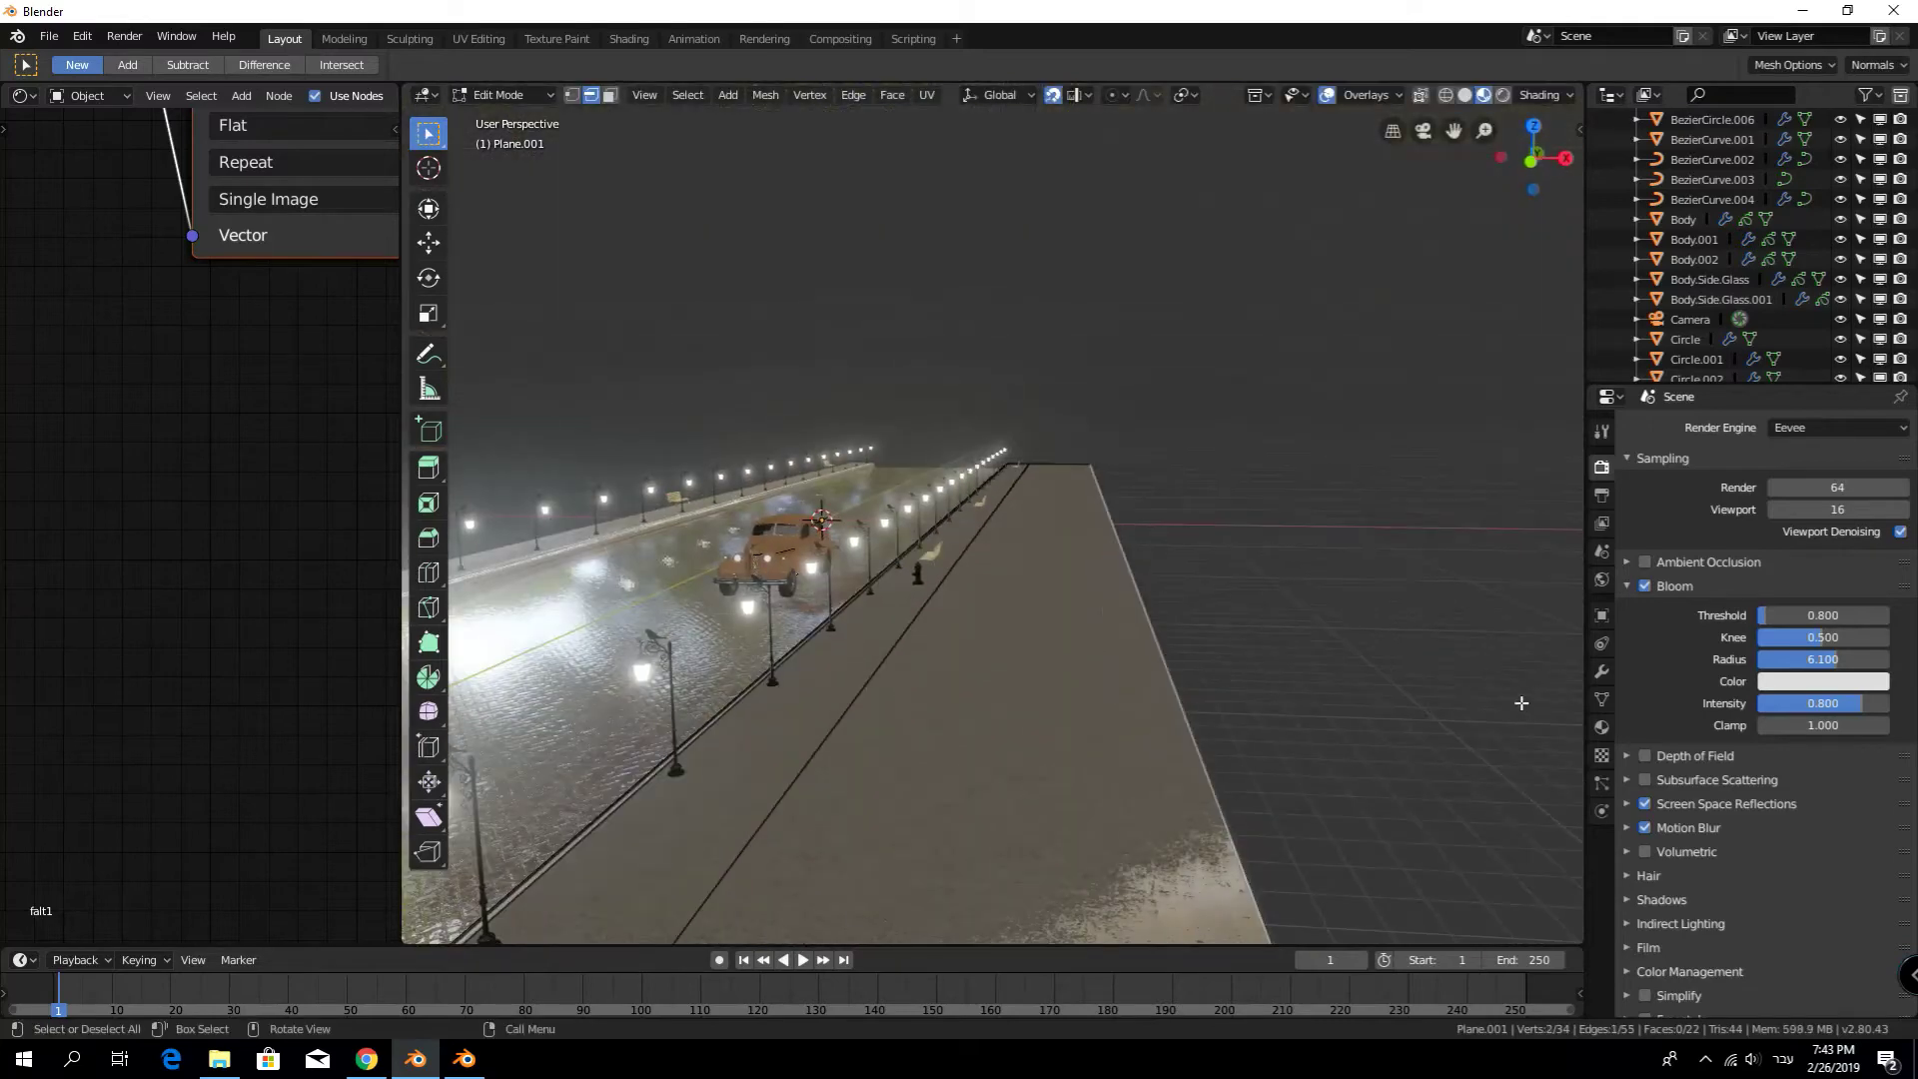
{"action": "scroll", "coordinate": [1521, 703], "scroll_direction": "down", "scroll_amount": 3}
Quit the second Blender window
{"action": "left_click", "coordinate": [463, 1059]}
{"action": "key", "text": "ctrl+q"}
{"action": "left_click", "coordinate": [979, 599]}
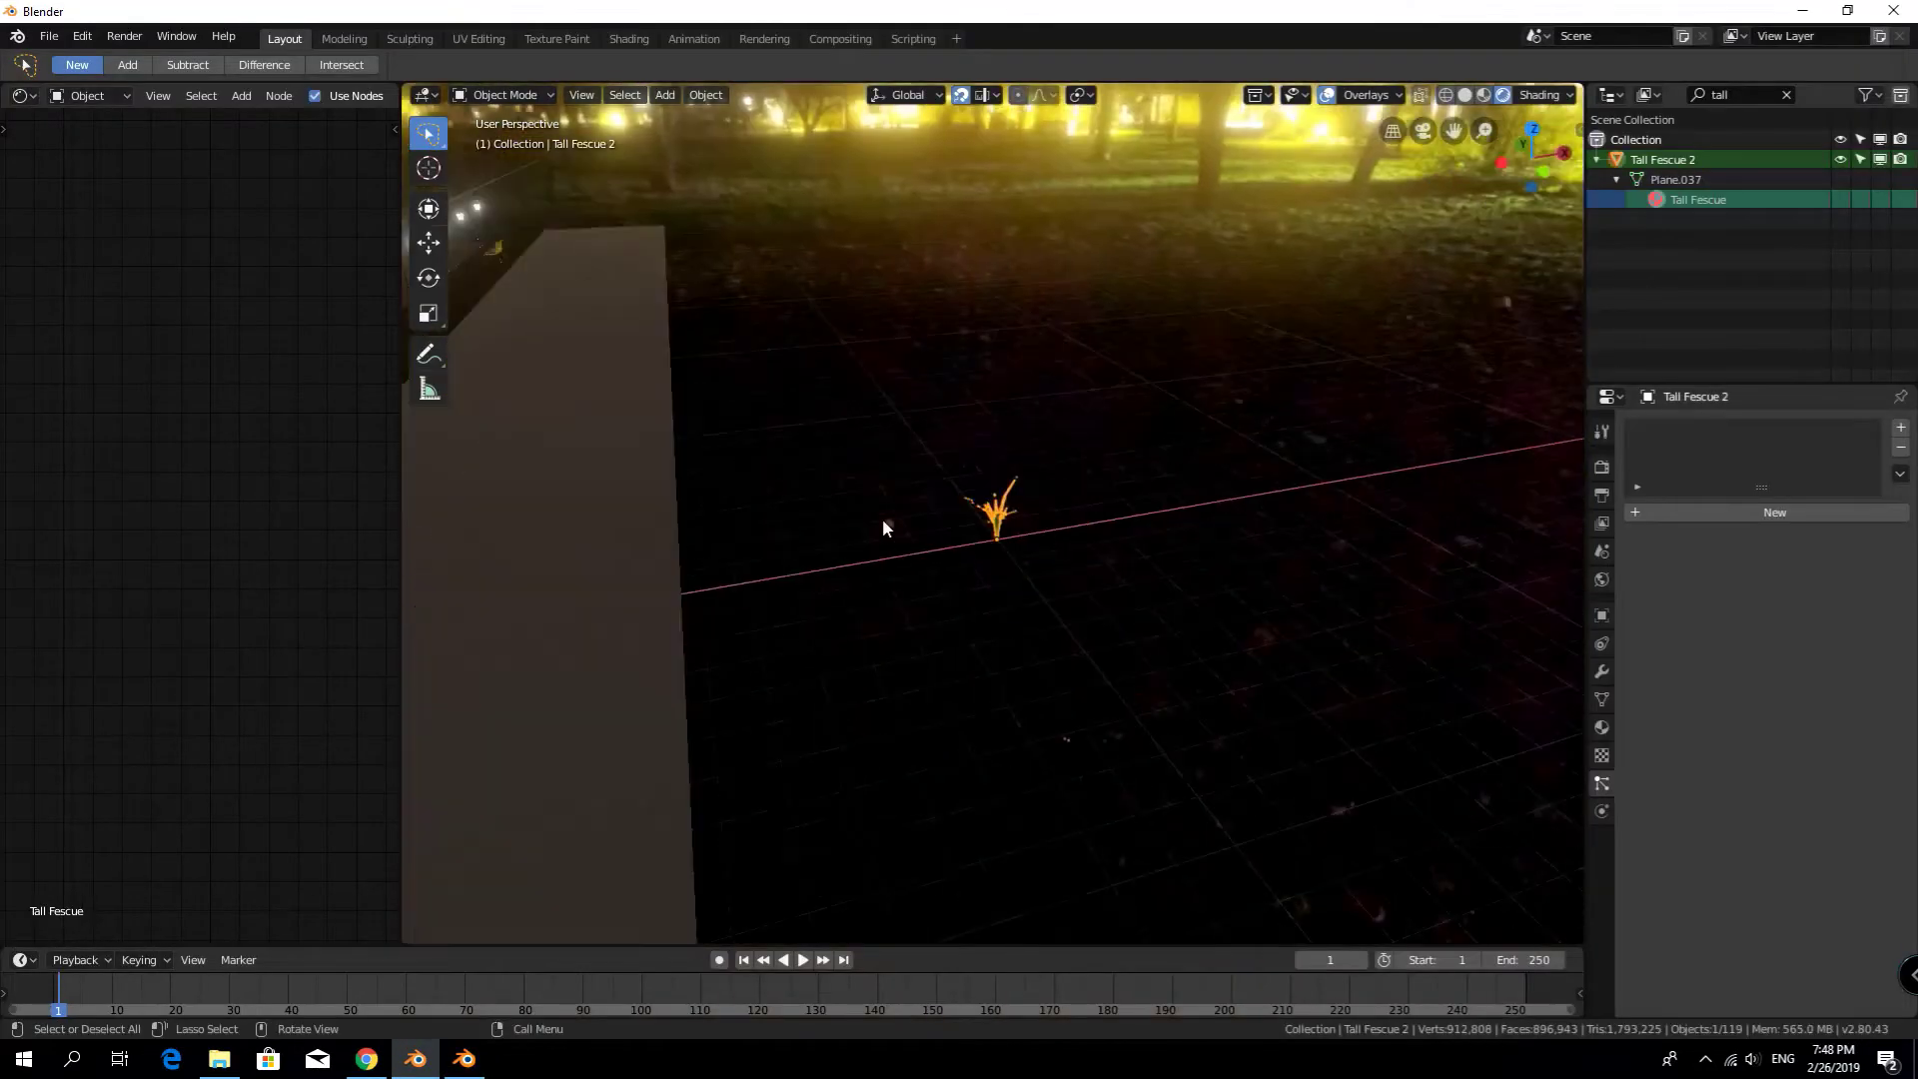
Add a Hair particle system to the strip with Brownian 0.800 and 30000 particles
{"action": "left_click", "coordinate": [1757, 511]}
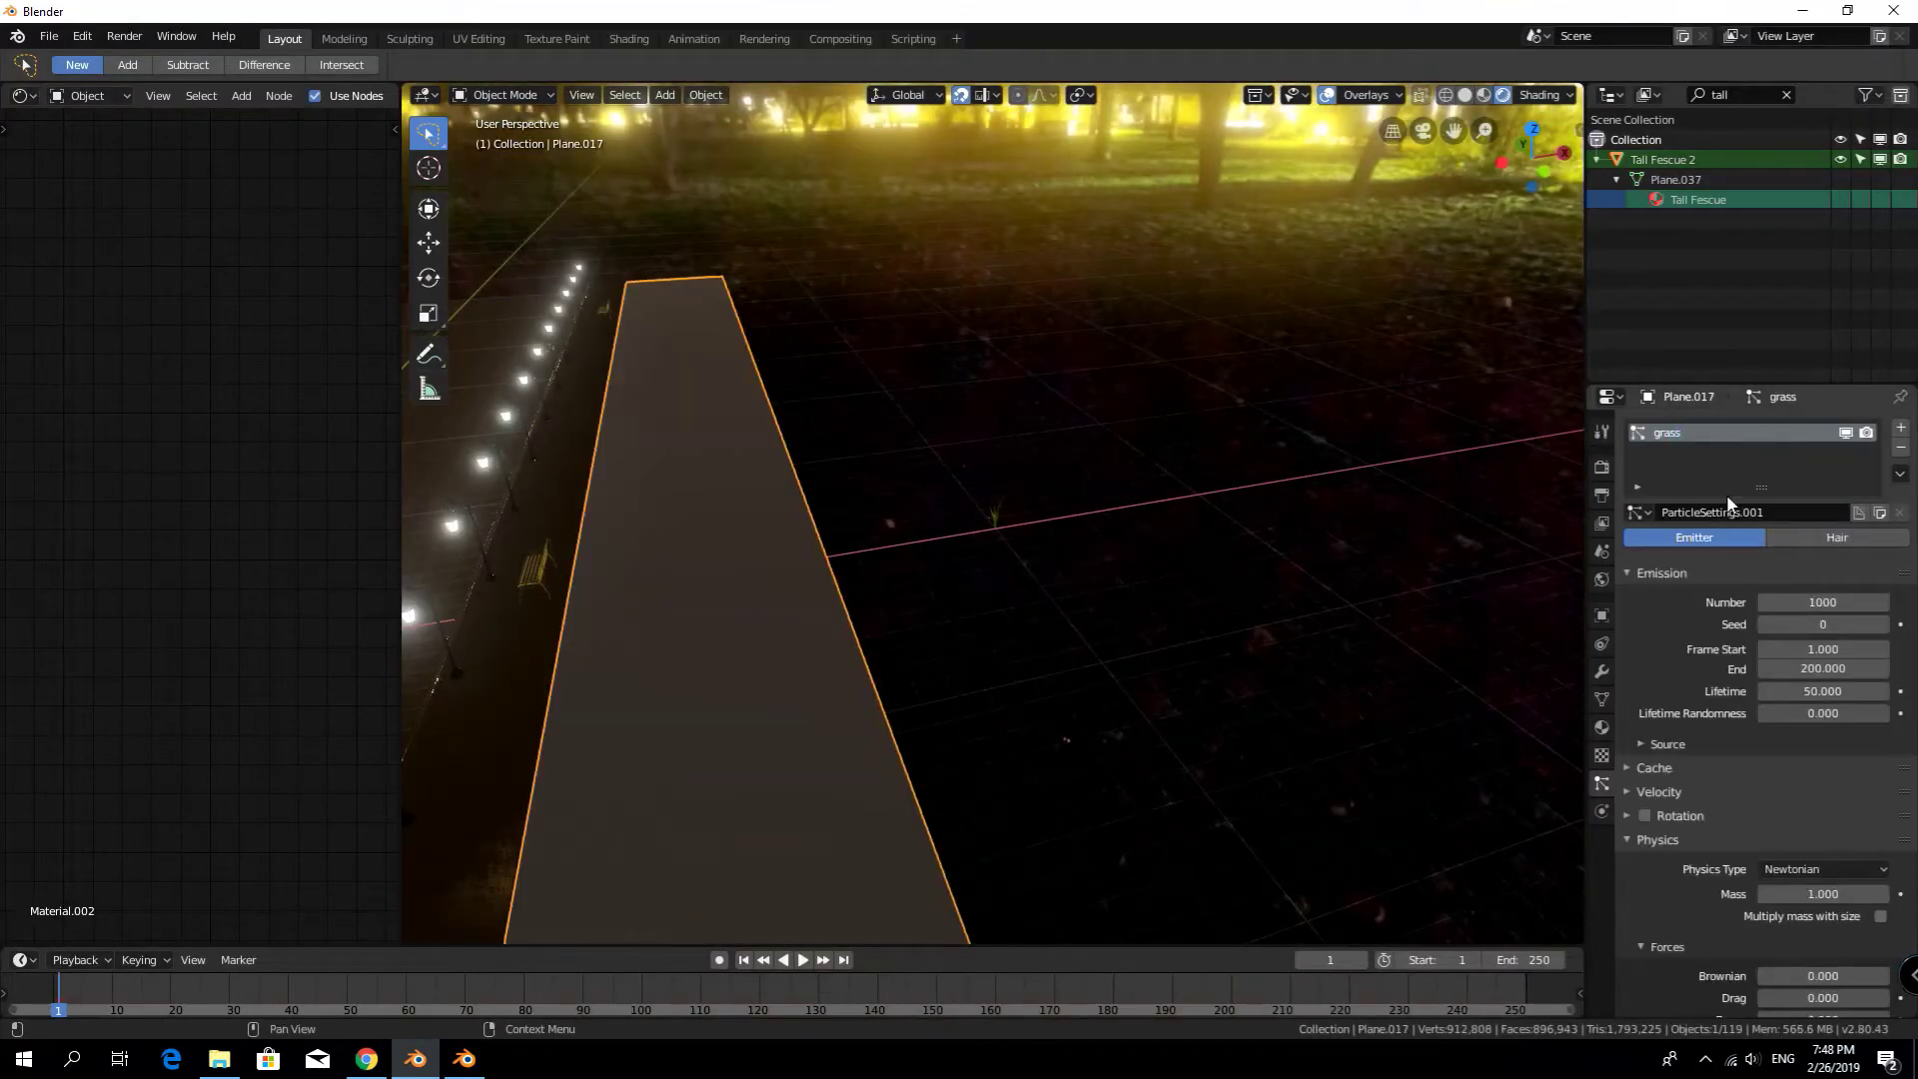
{"action": "left_click", "coordinate": [1836, 536]}
{"action": "scroll", "coordinate": [1832, 488], "scroll_direction": "down", "scroll_amount": 5}
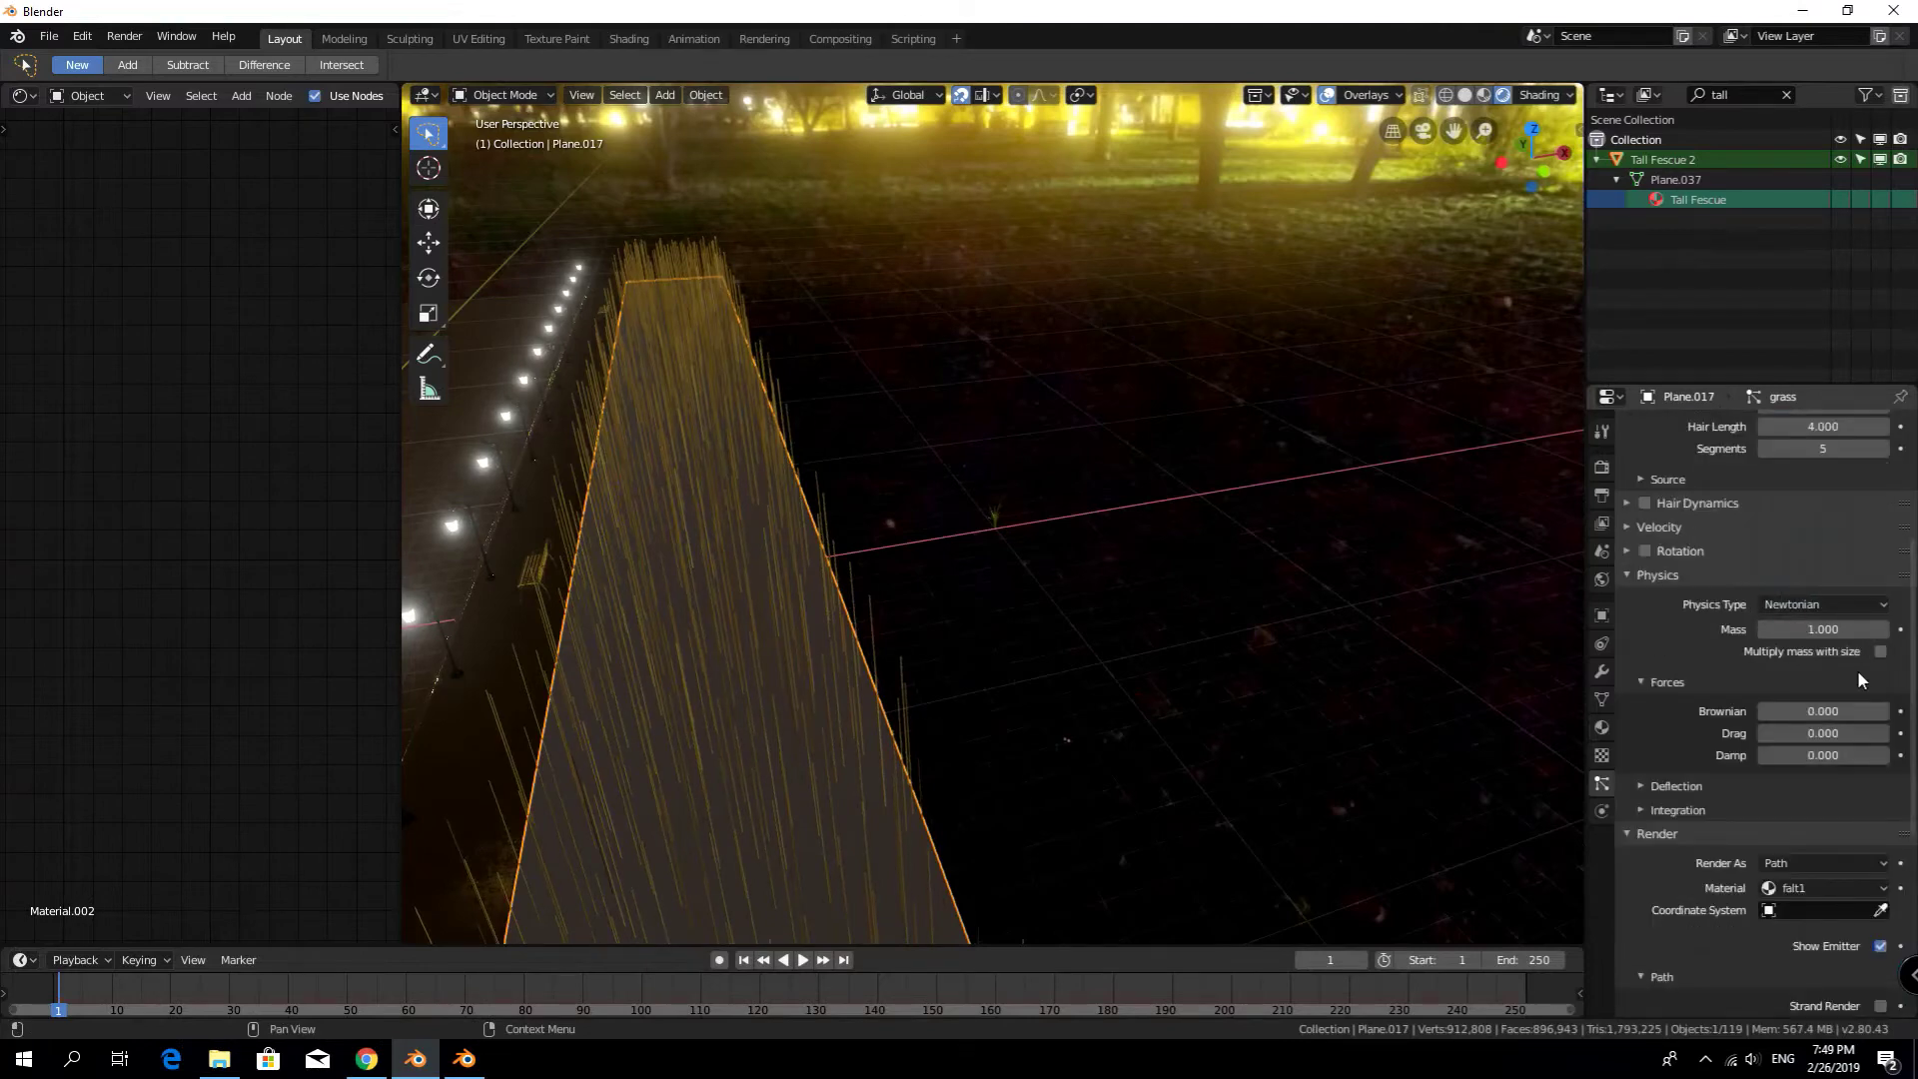
{"action": "type", "text": "0.8"}
{"action": "key", "text": "Return"}
{"action": "scroll", "coordinate": [1807, 503], "scroll_direction": "up", "scroll_amount": 1}
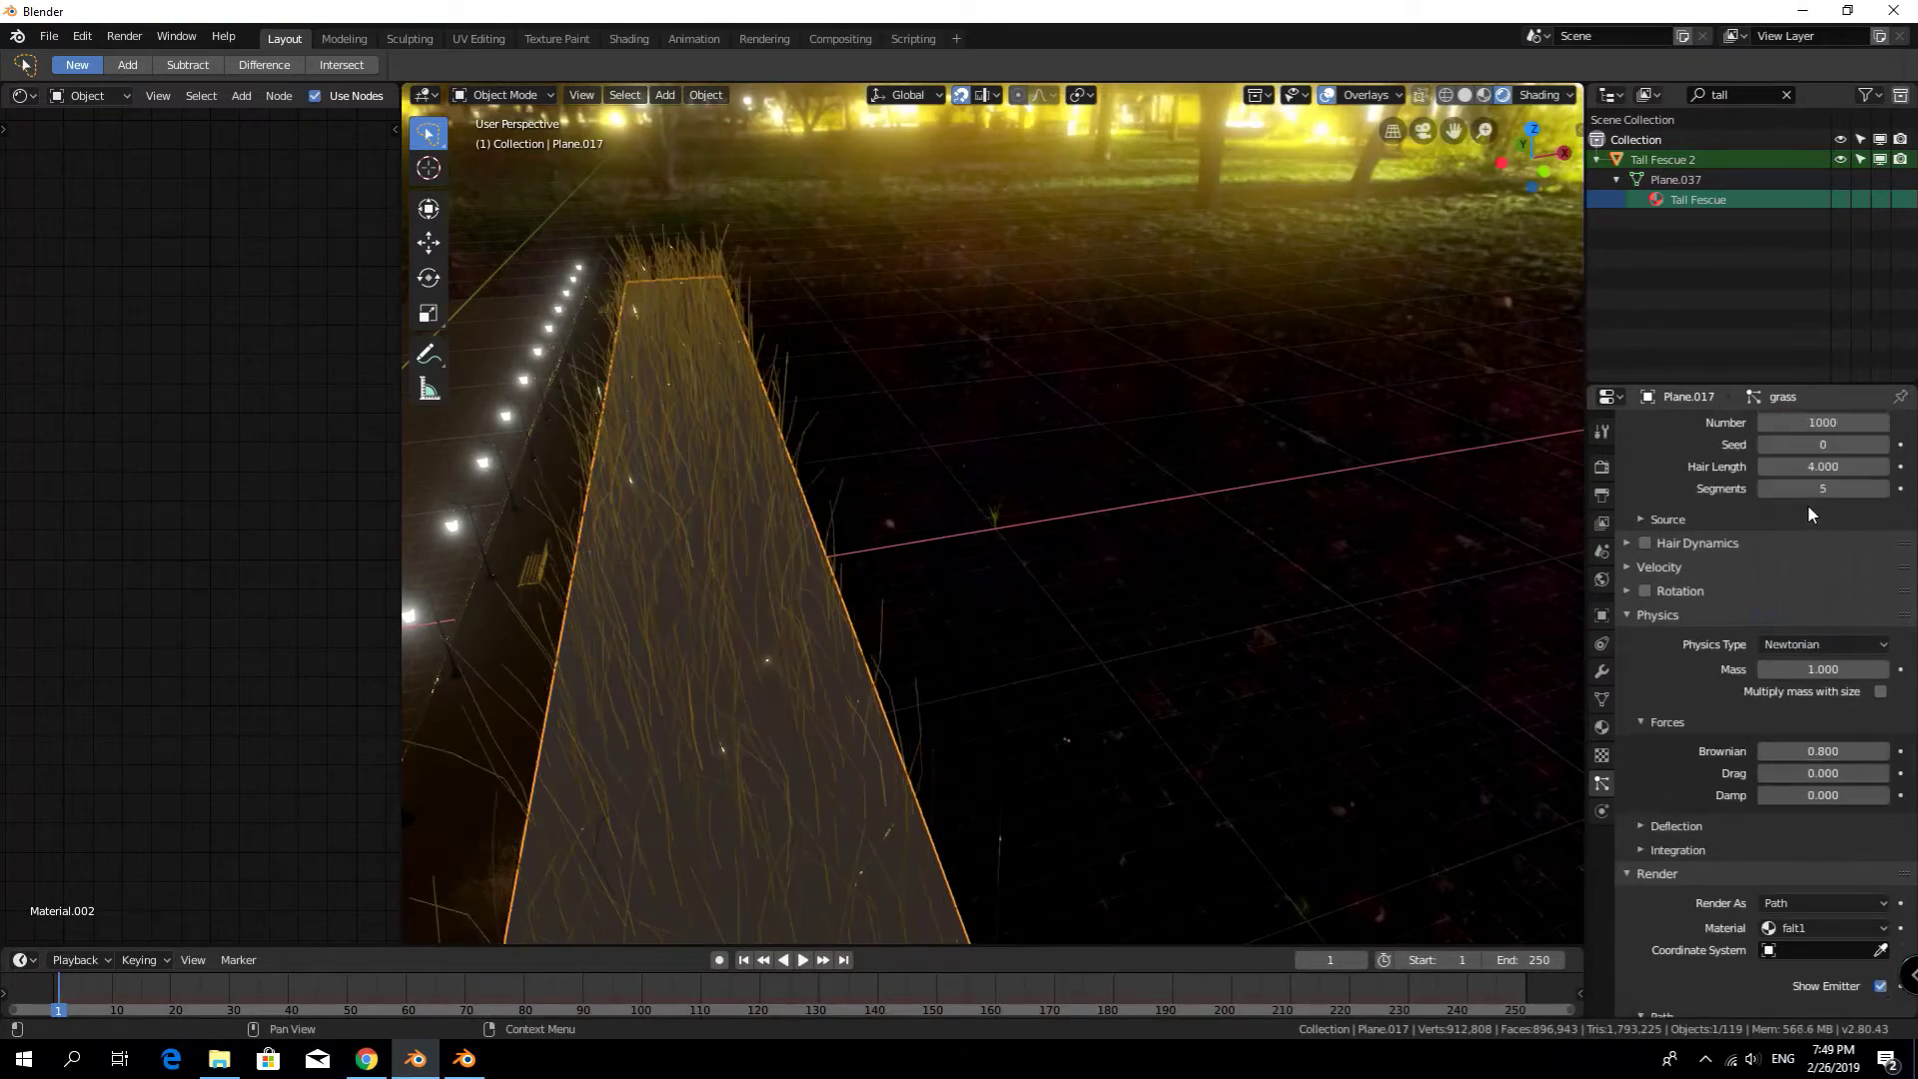
{"action": "scroll", "coordinate": [1806, 503], "scroll_direction": "up", "scroll_amount": 1}
{"action": "type", "text": "30000"}
{"action": "key", "text": "Return"}
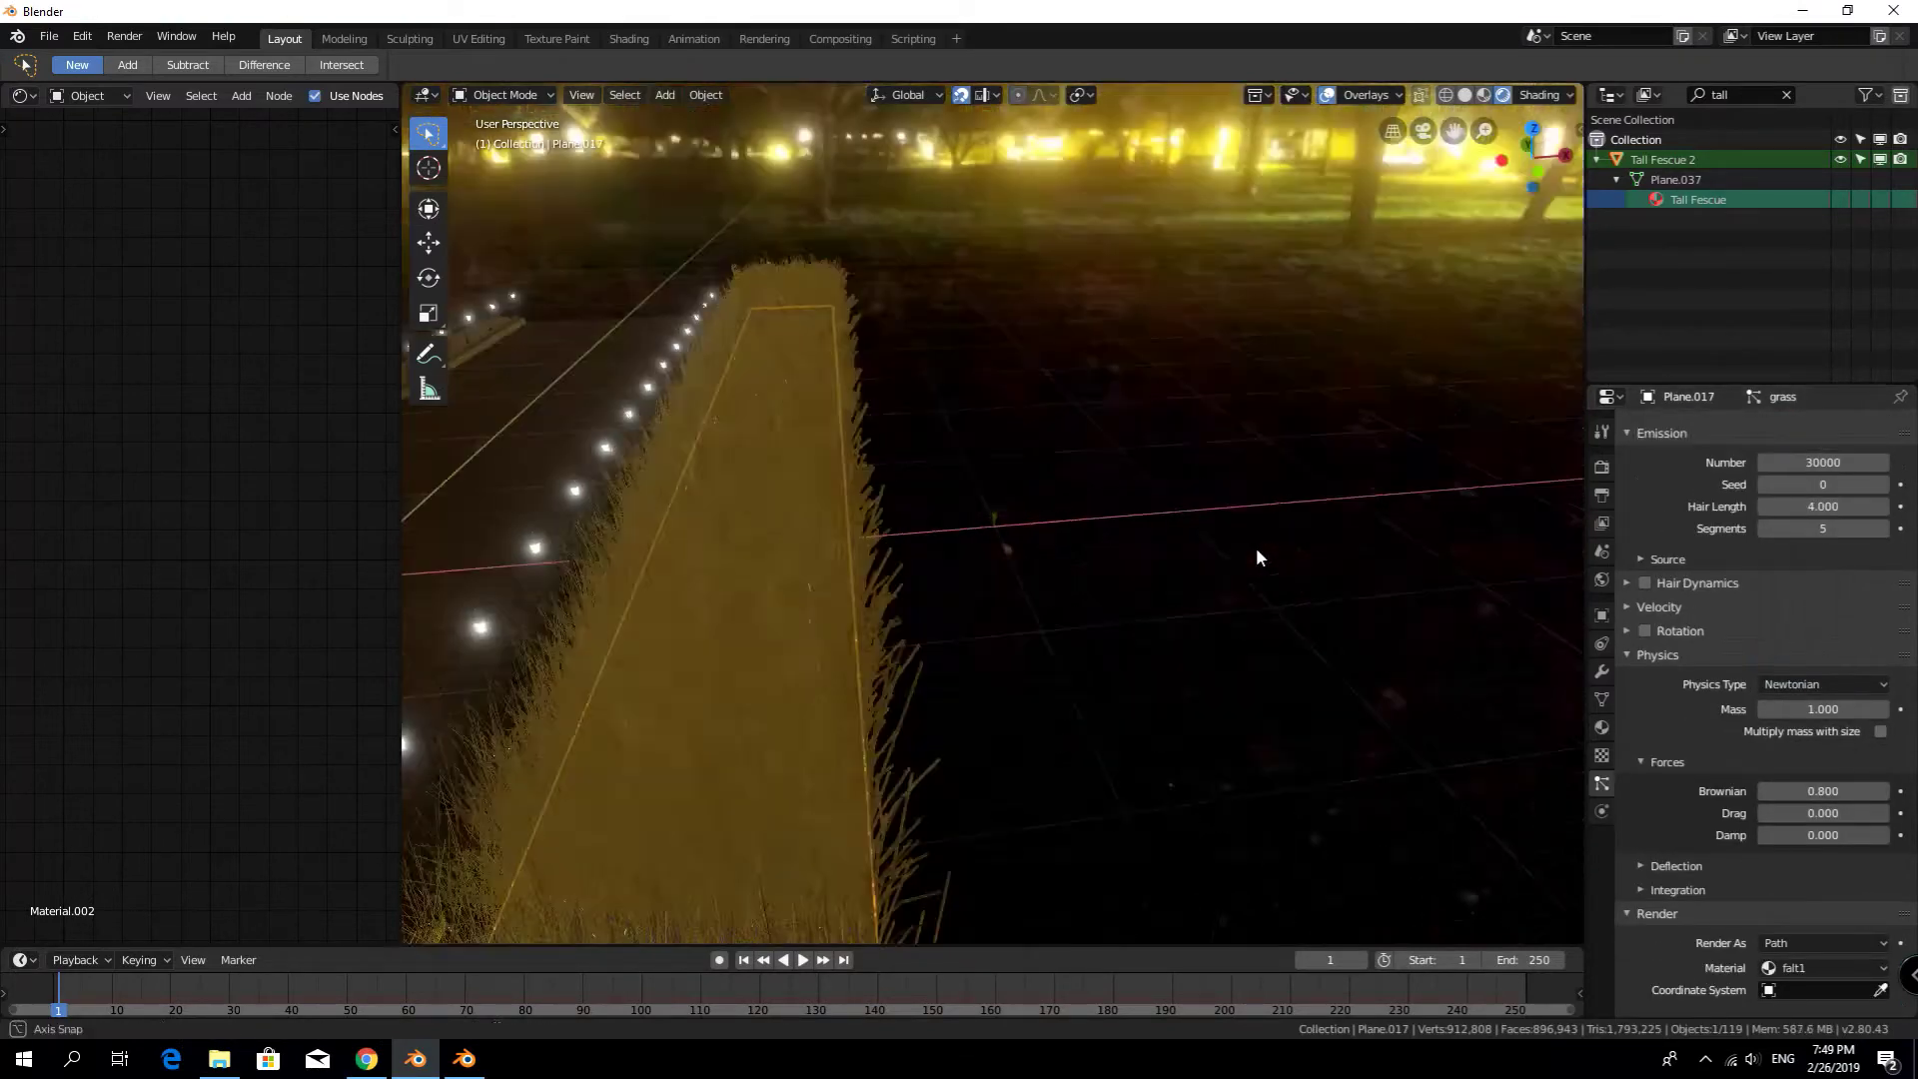
{"action": "middle_click_drag", "start_coordinate": [1255, 547], "coordinate": [1528, 740]}
Render the hair as Tall Fescue 2 object instances and adjust the hair length
{"action": "scroll", "coordinate": [1798, 699], "scroll_direction": "down", "scroll_amount": 3}
{"action": "left_click", "coordinate": [1823, 854]}
{"action": "left_click", "coordinate": [1788, 789]}
{"action": "scroll", "coordinate": [1838, 907], "scroll_direction": "down", "scroll_amount": 2}
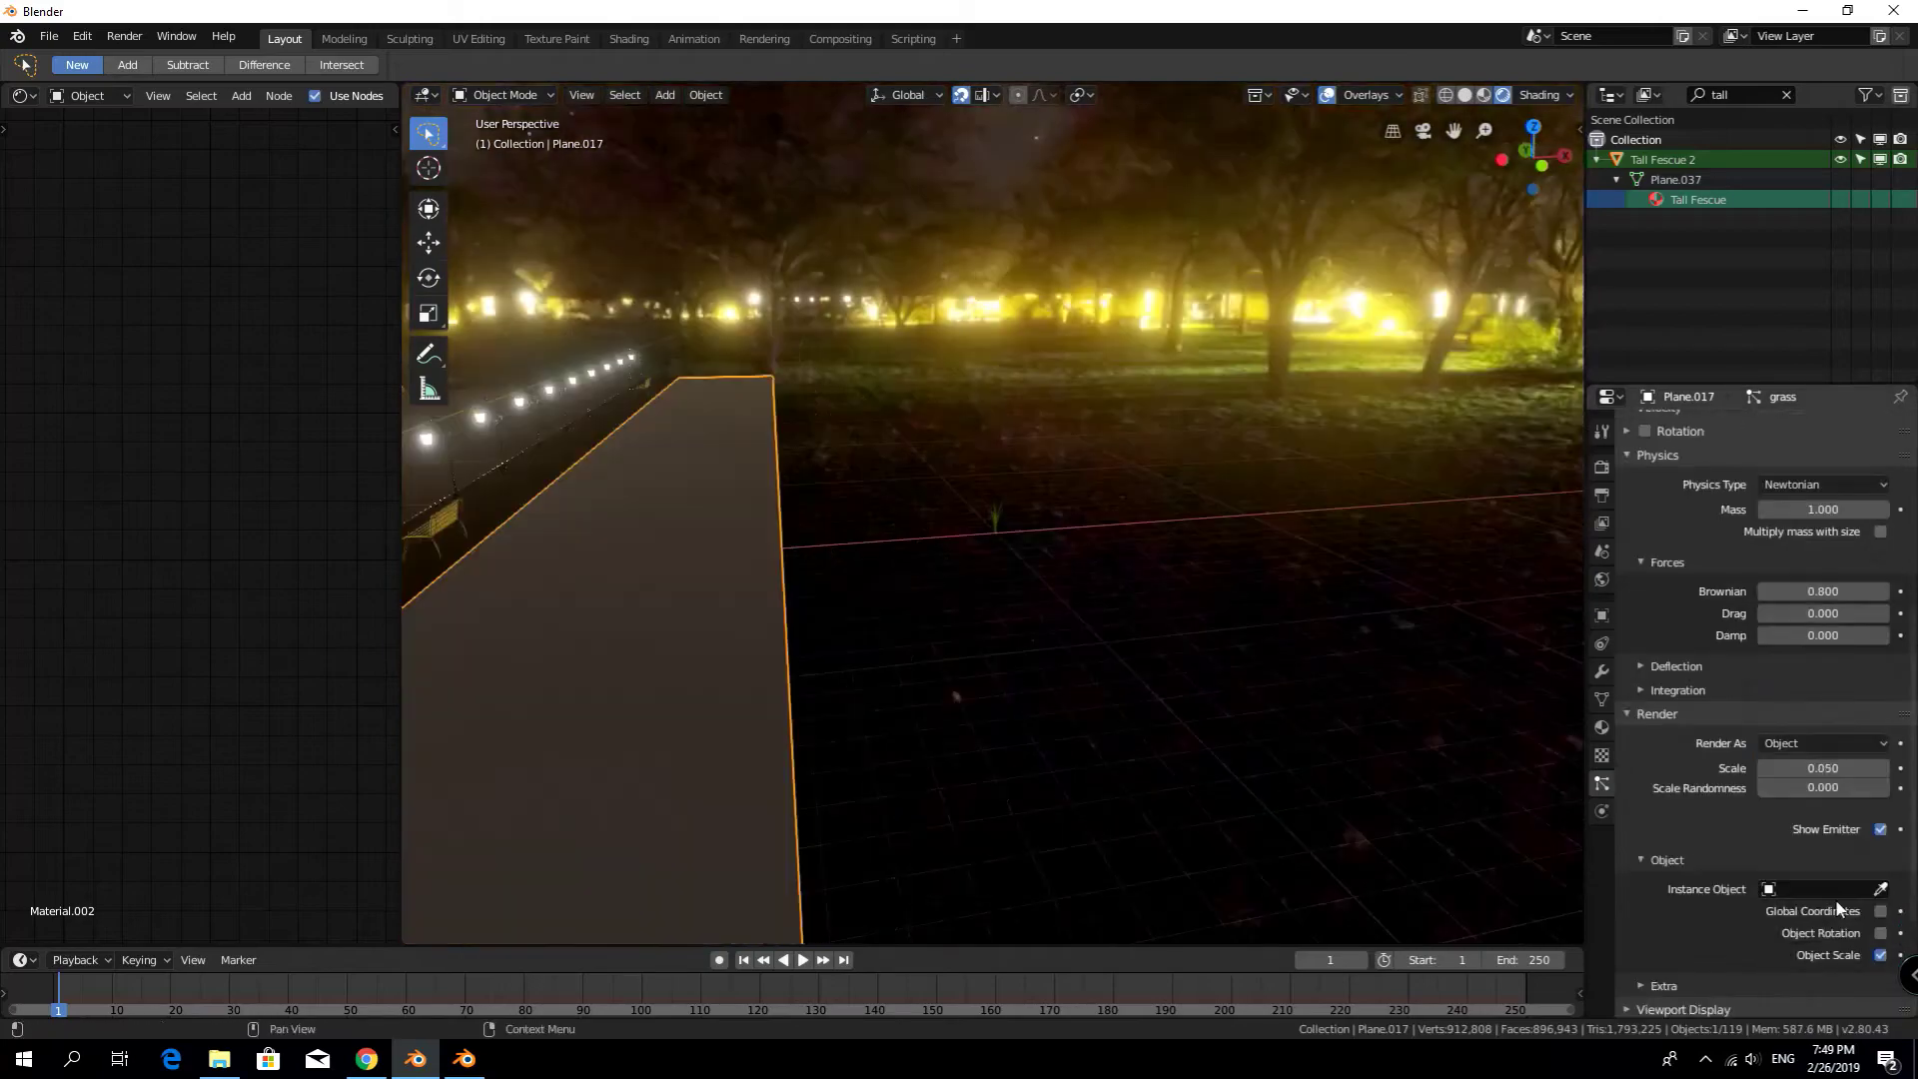
{"action": "left_click", "coordinate": [989, 520]}
{"action": "scroll", "coordinate": [908, 517], "scroll_direction": "up", "scroll_amount": 3}
{"action": "scroll", "coordinate": [1798, 600], "scroll_direction": "up", "scroll_amount": 4}
{"action": "scroll", "coordinate": [1798, 599], "scroll_direction": "up", "scroll_amount": 2}
{"action": "left_click", "coordinate": [1807, 587]}
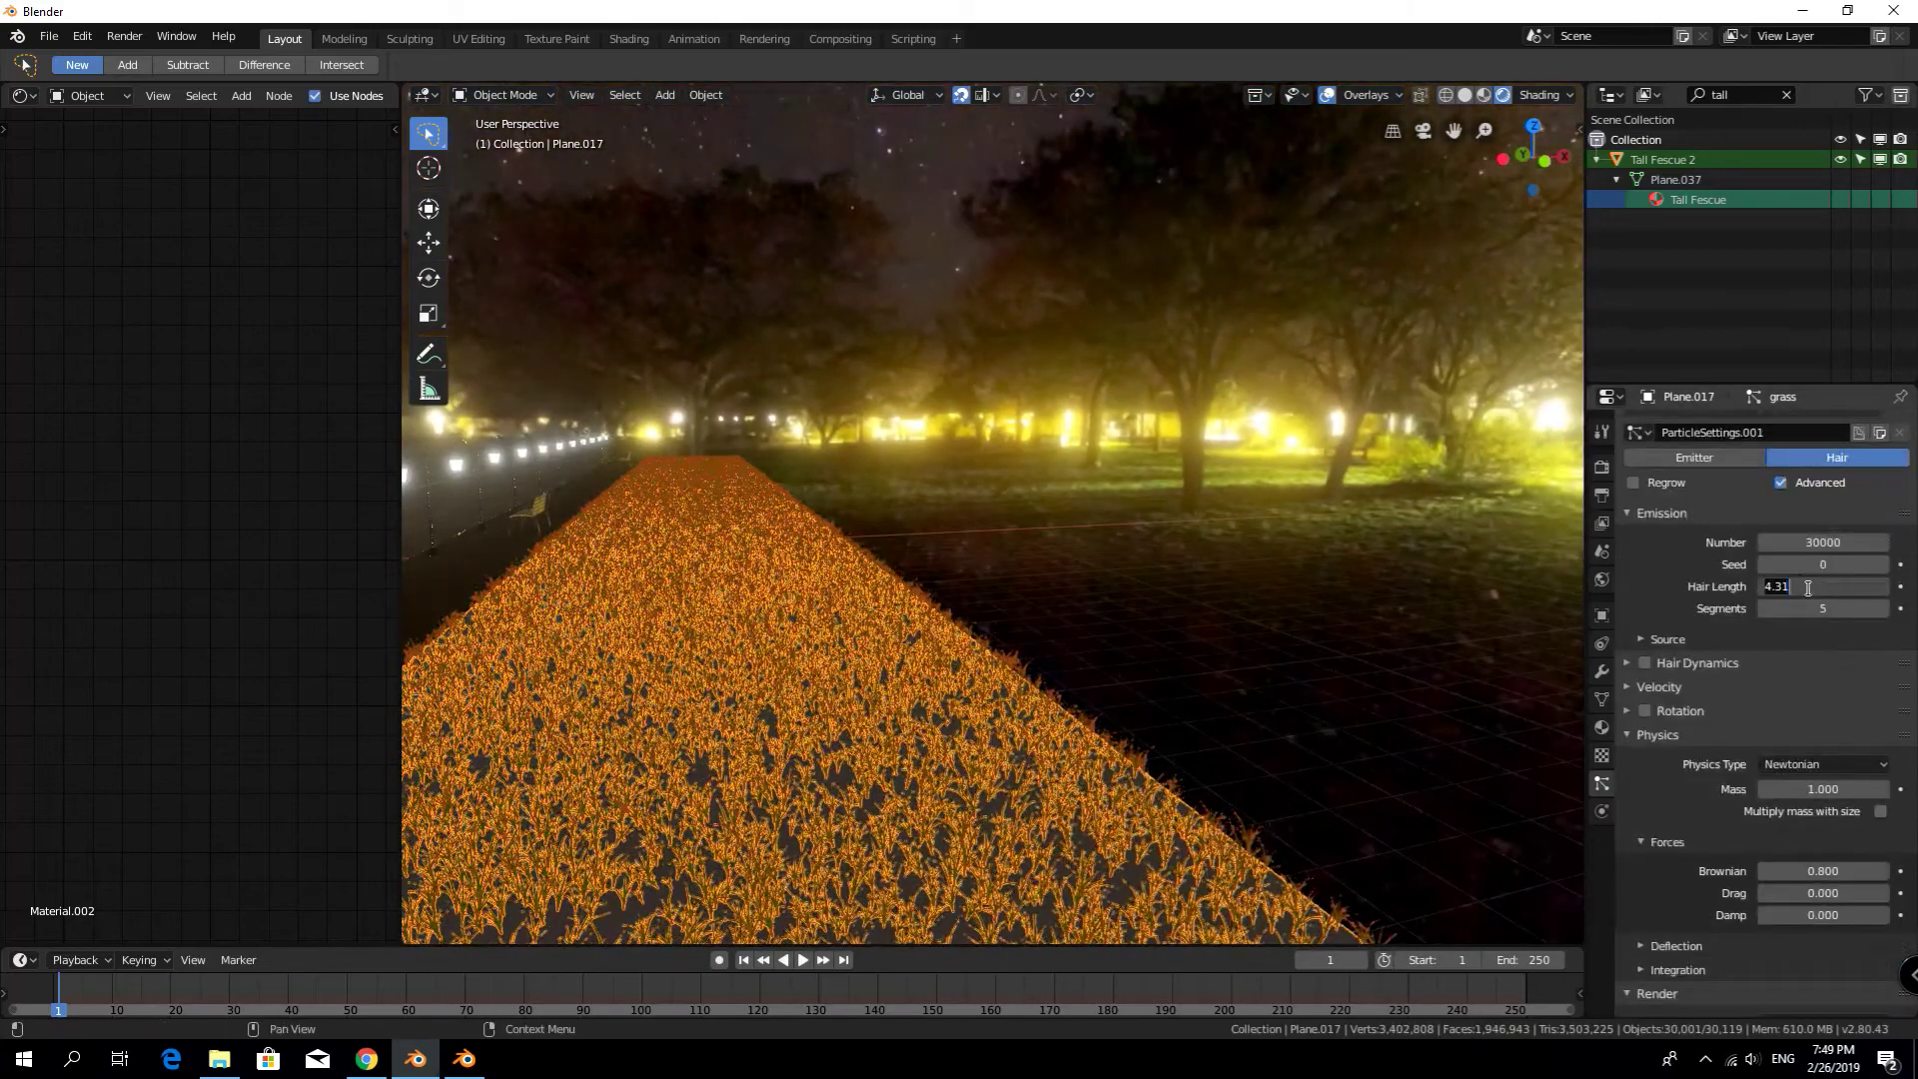
{"action": "key", "text": "Return"}
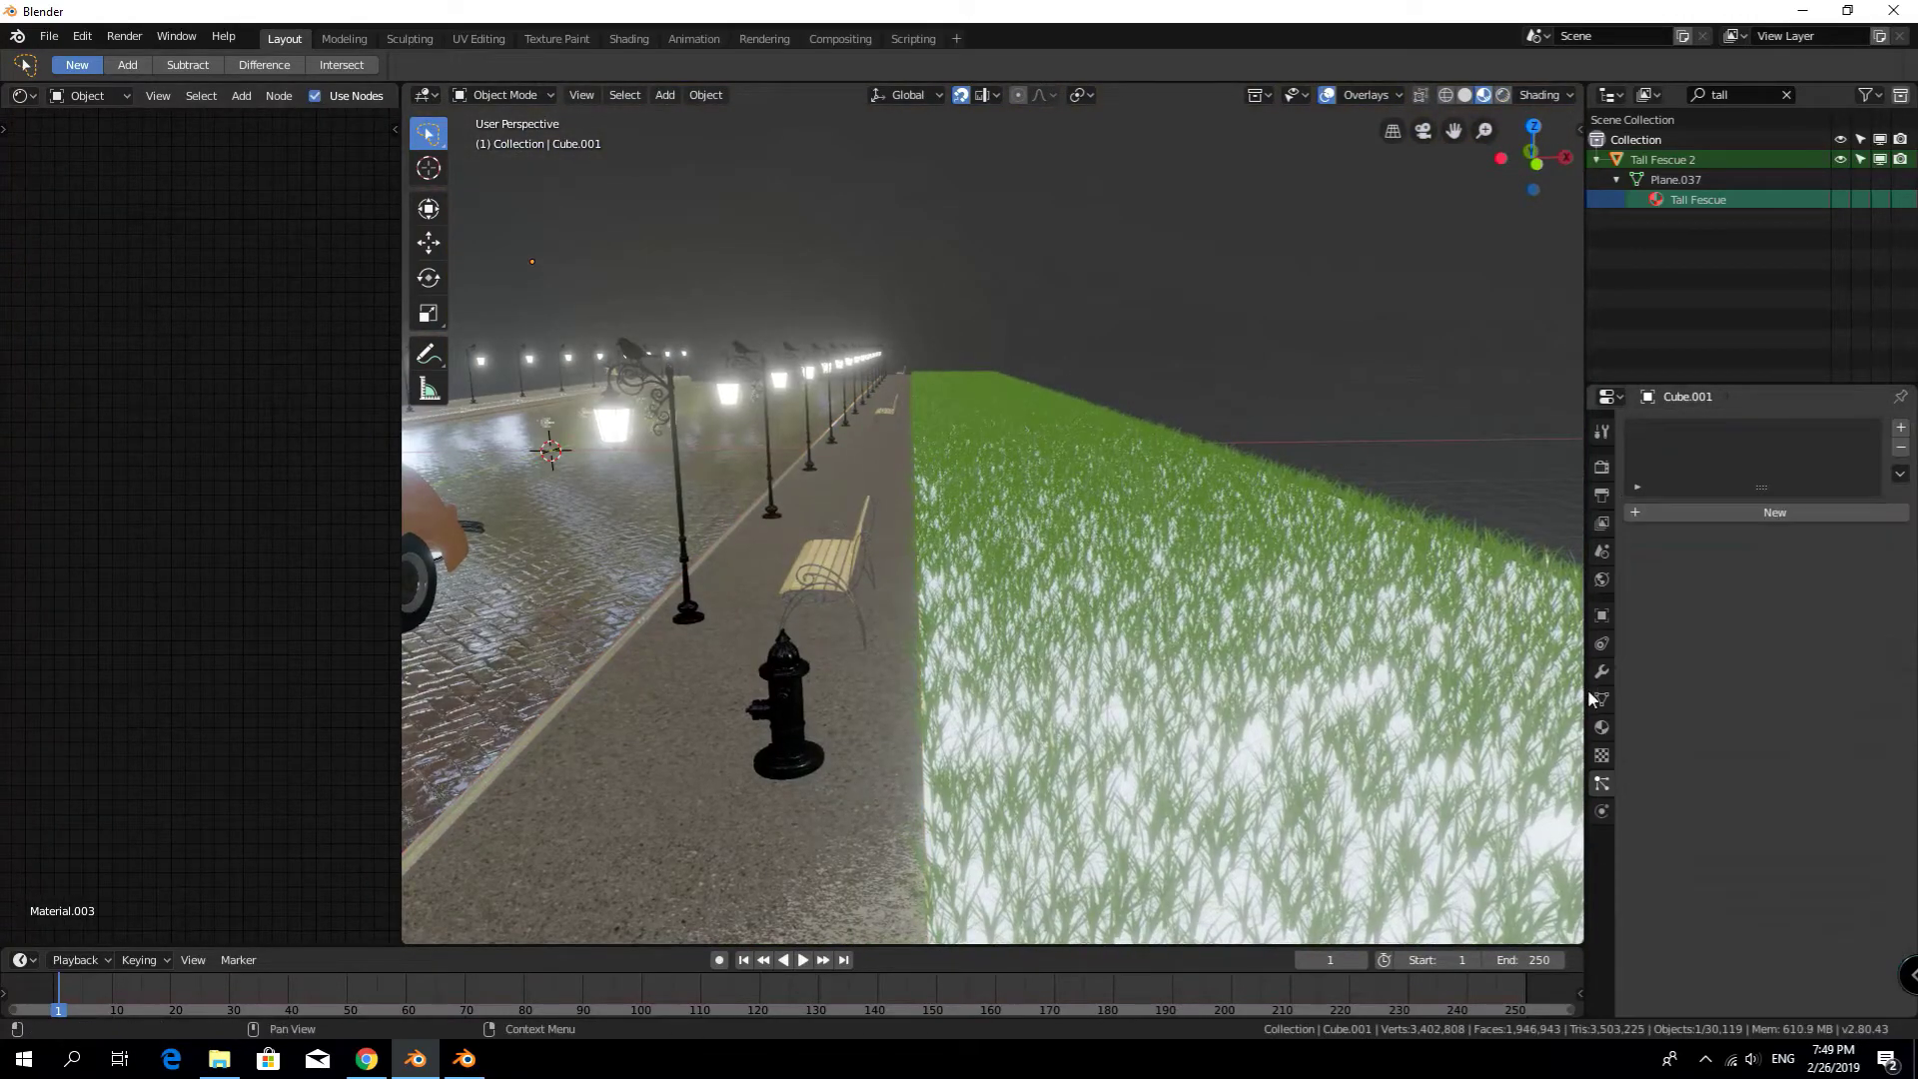
Show the material settings and inspect the grass strip and road plane materials
{"action": "left_click", "coordinate": [1603, 586]}
{"action": "left_click", "coordinate": [1601, 729]}
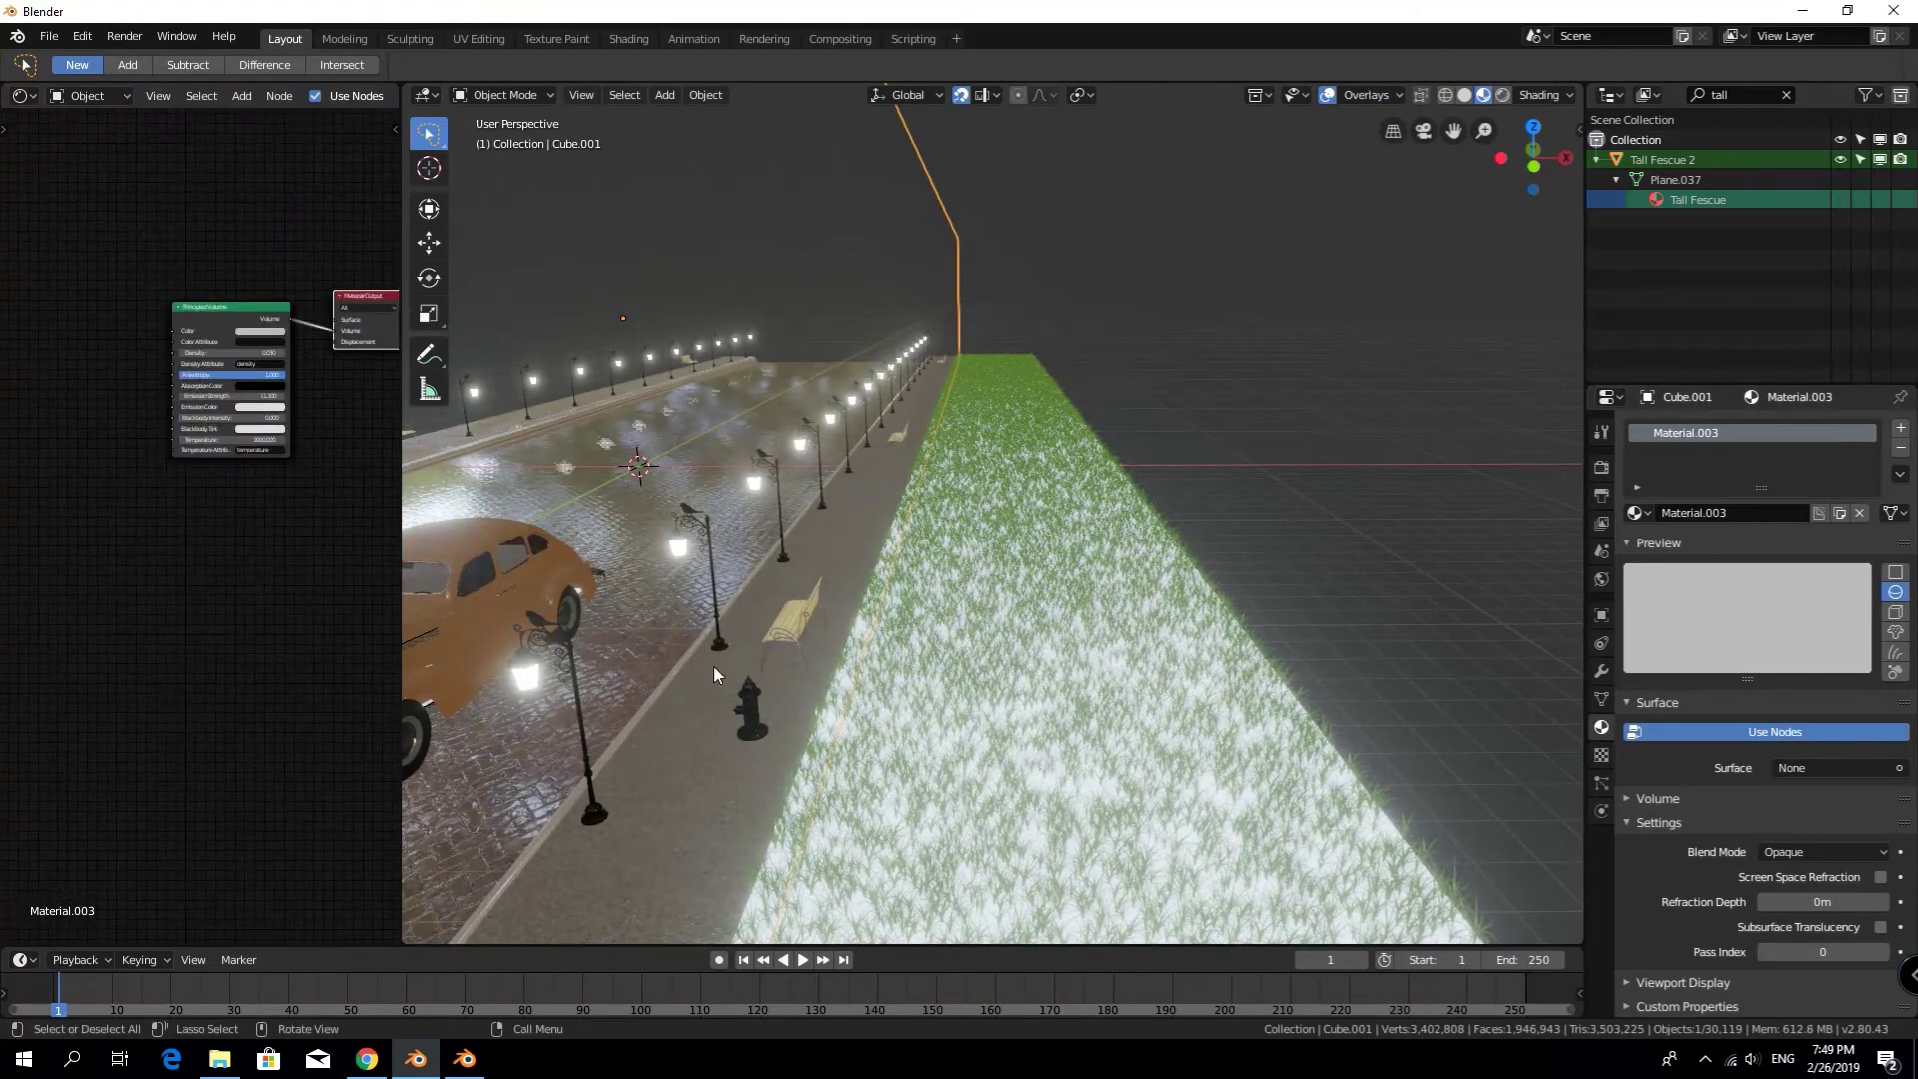
{"action": "left_click", "coordinate": [898, 649]}
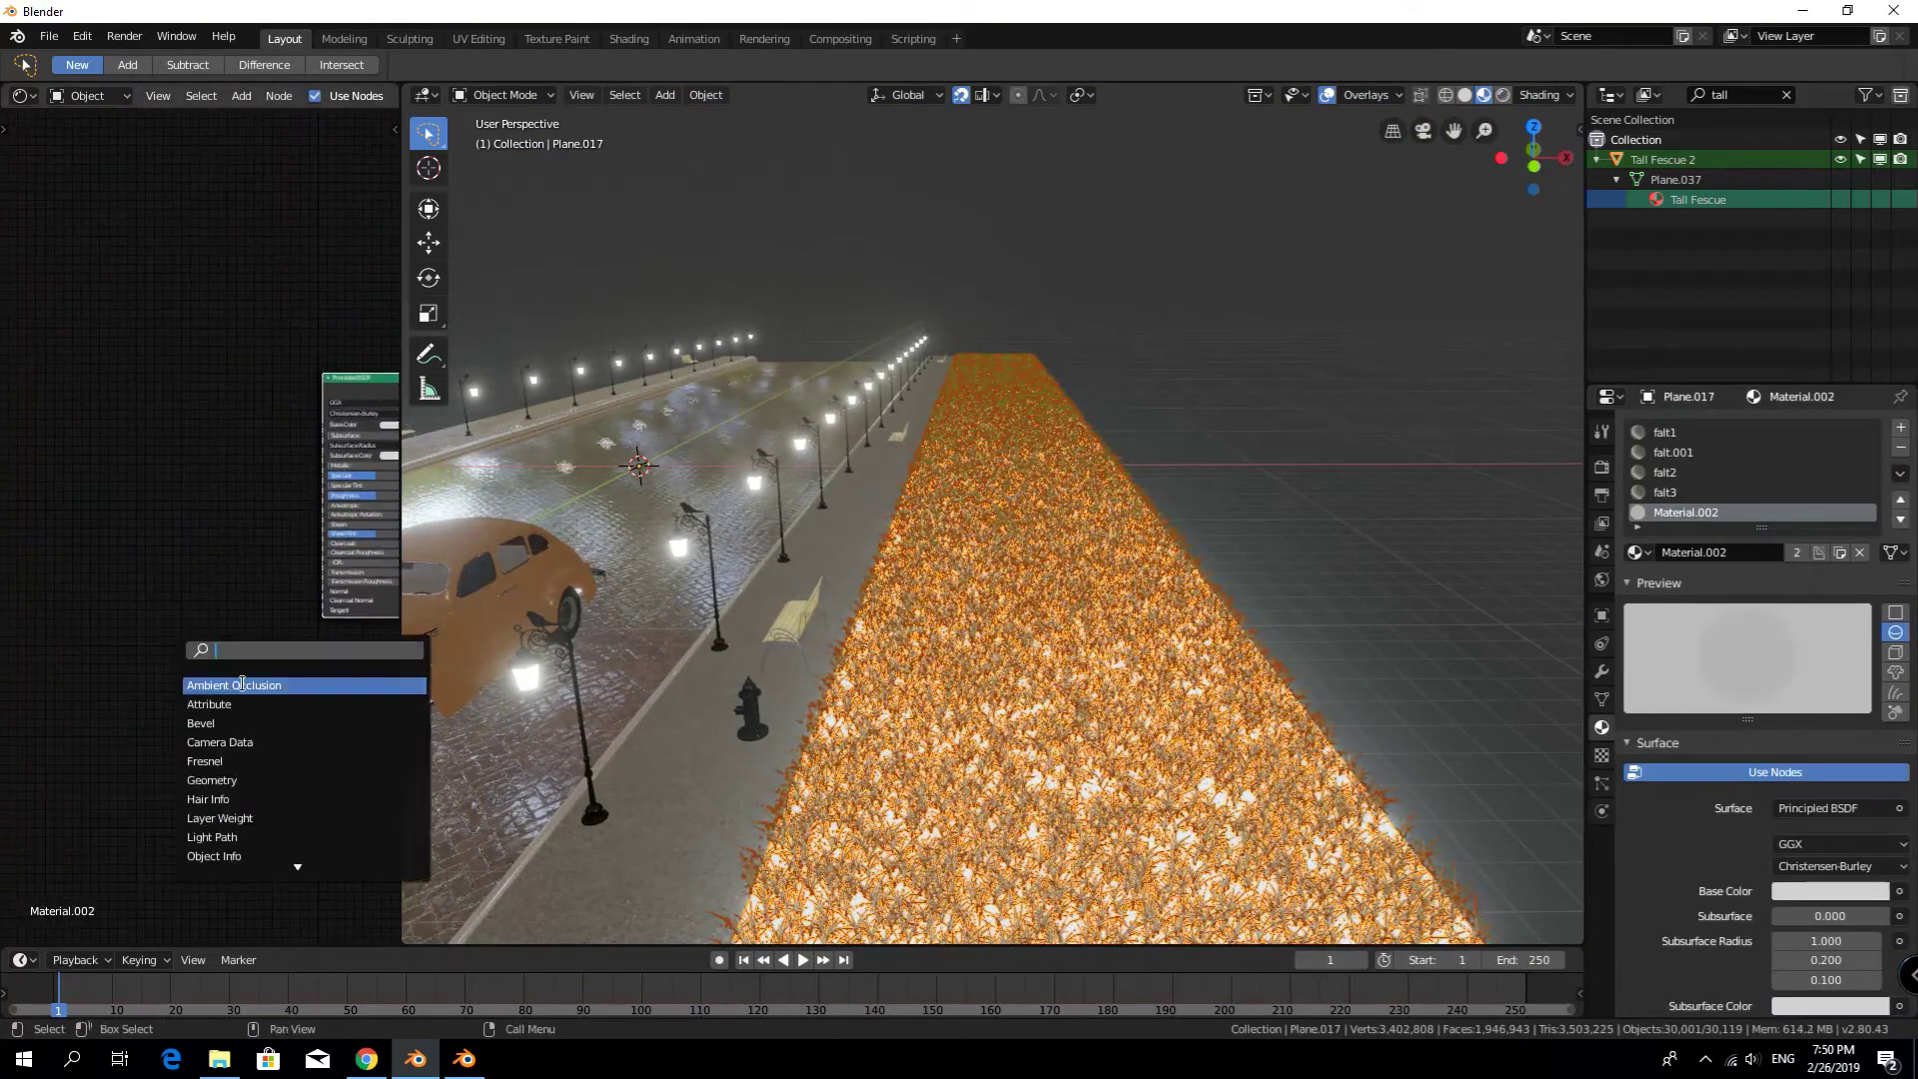
{"action": "key", "text": "ctrl+z"}
{"action": "left_click", "coordinate": [627, 603]}
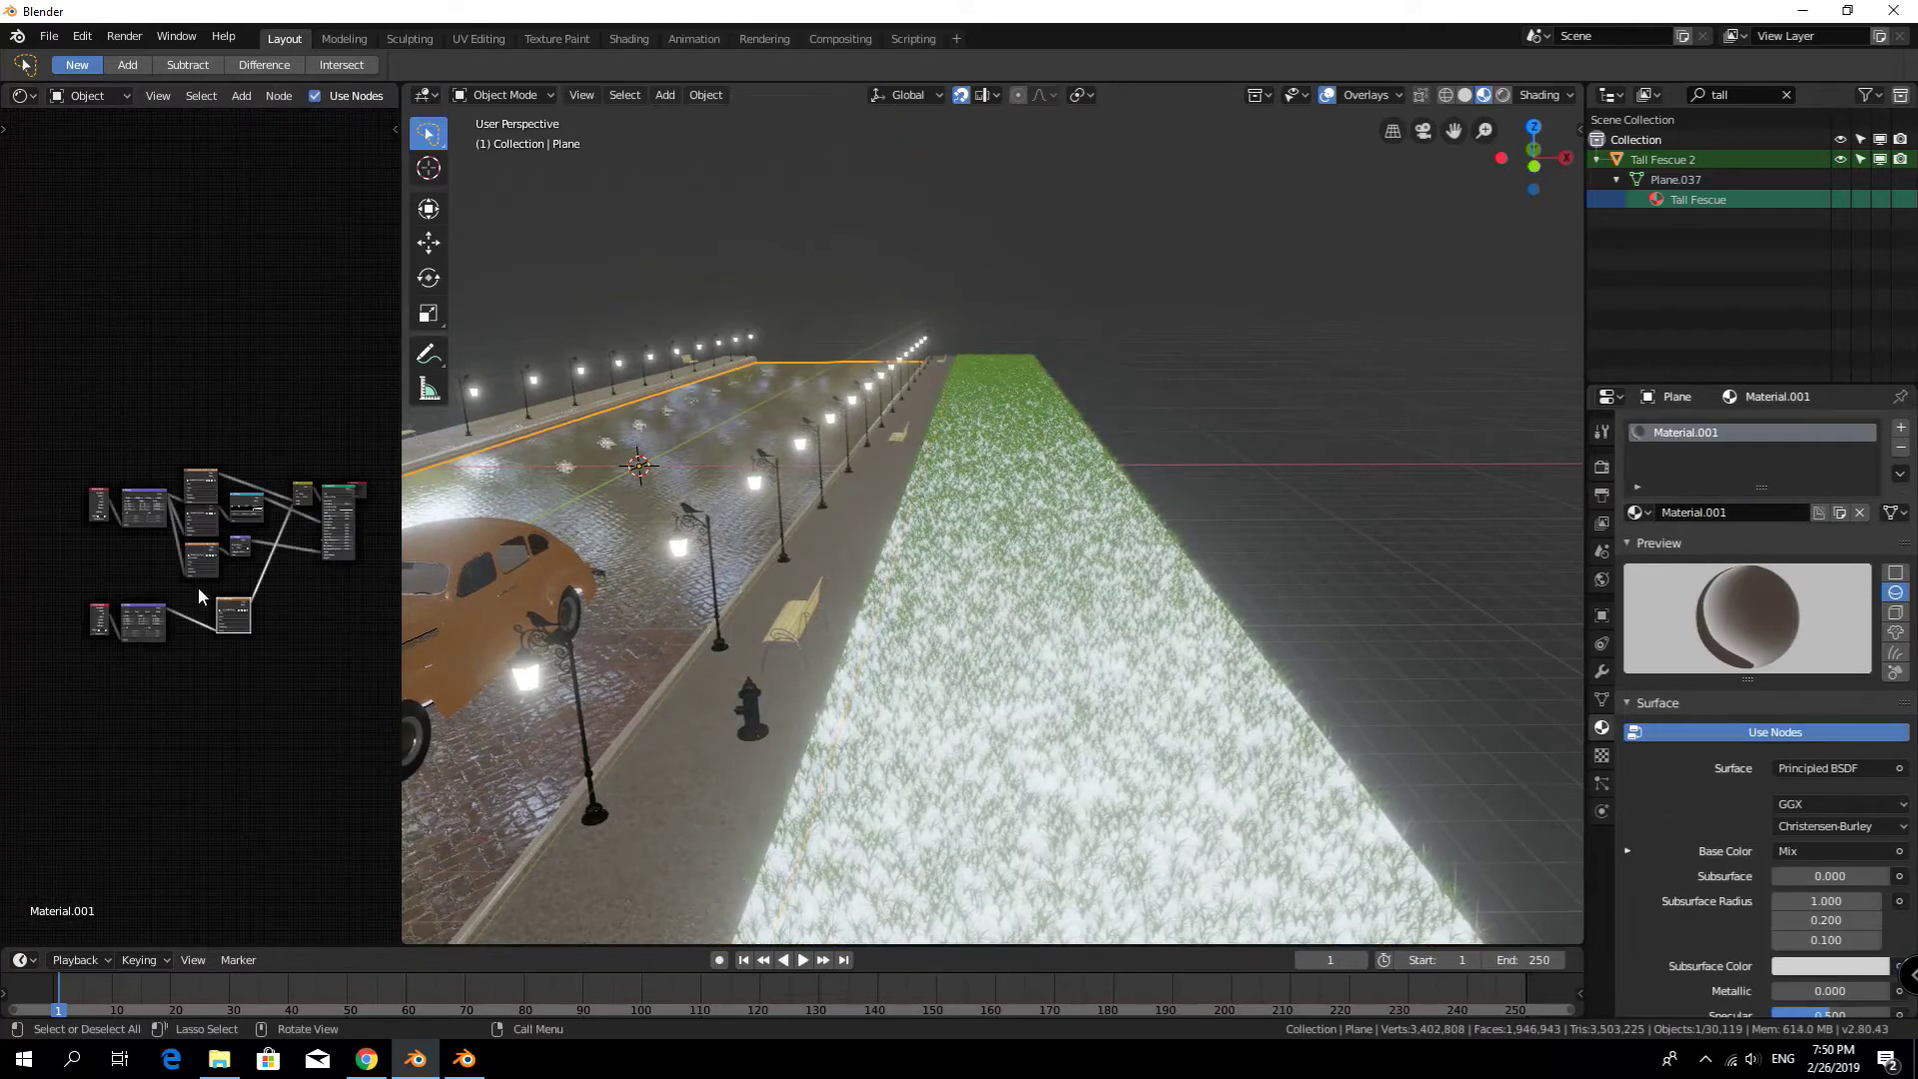
{"action": "key", "text": "ctrl+z"}
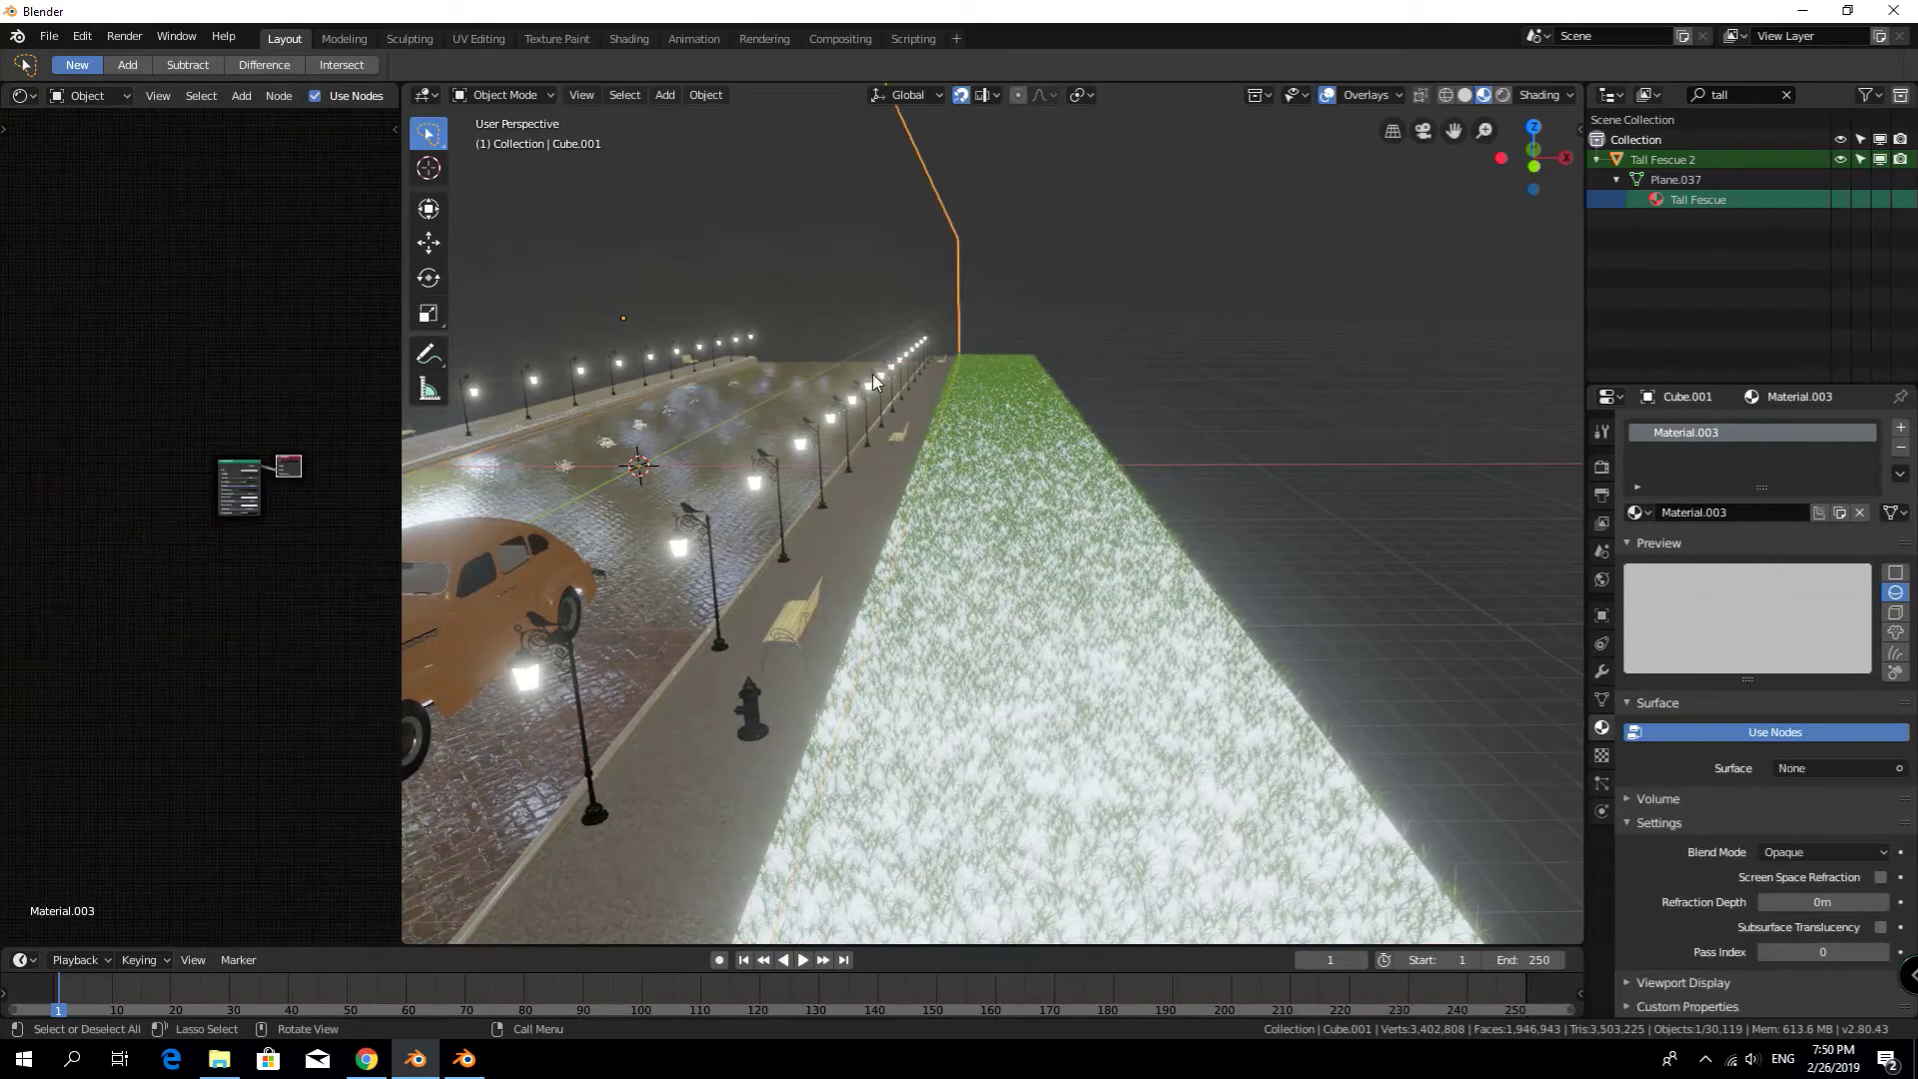
{"action": "scroll", "coordinate": [769, 734], "scroll_direction": "down", "scroll_amount": 4}
Check the sidewalk's falt1 material, then select the grass plane for material editing
{"action": "left_click", "coordinate": [930, 527]}
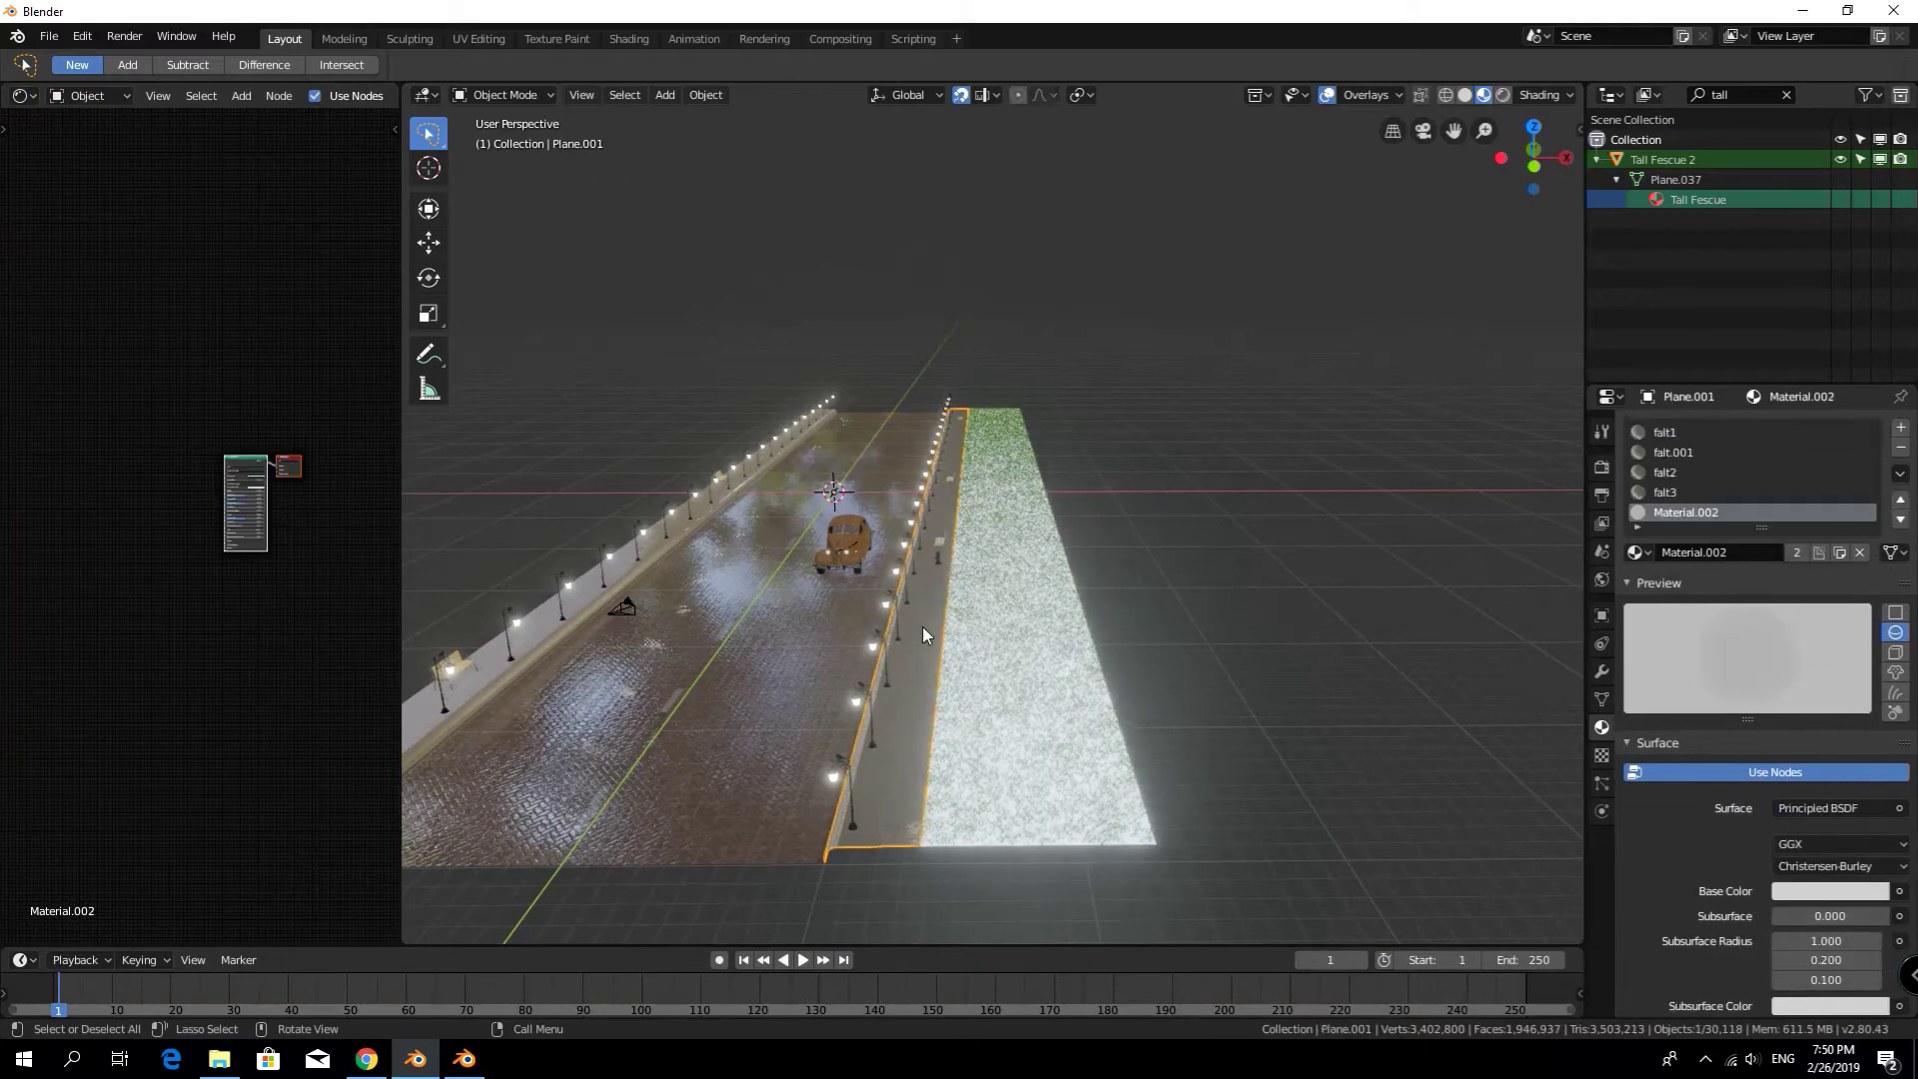
{"action": "scroll", "coordinate": [930, 527], "scroll_direction": "up", "scroll_amount": 5}
{"action": "scroll", "coordinate": [930, 527], "scroll_direction": "up", "scroll_amount": 3}
{"action": "left_click", "coordinate": [1663, 432]}
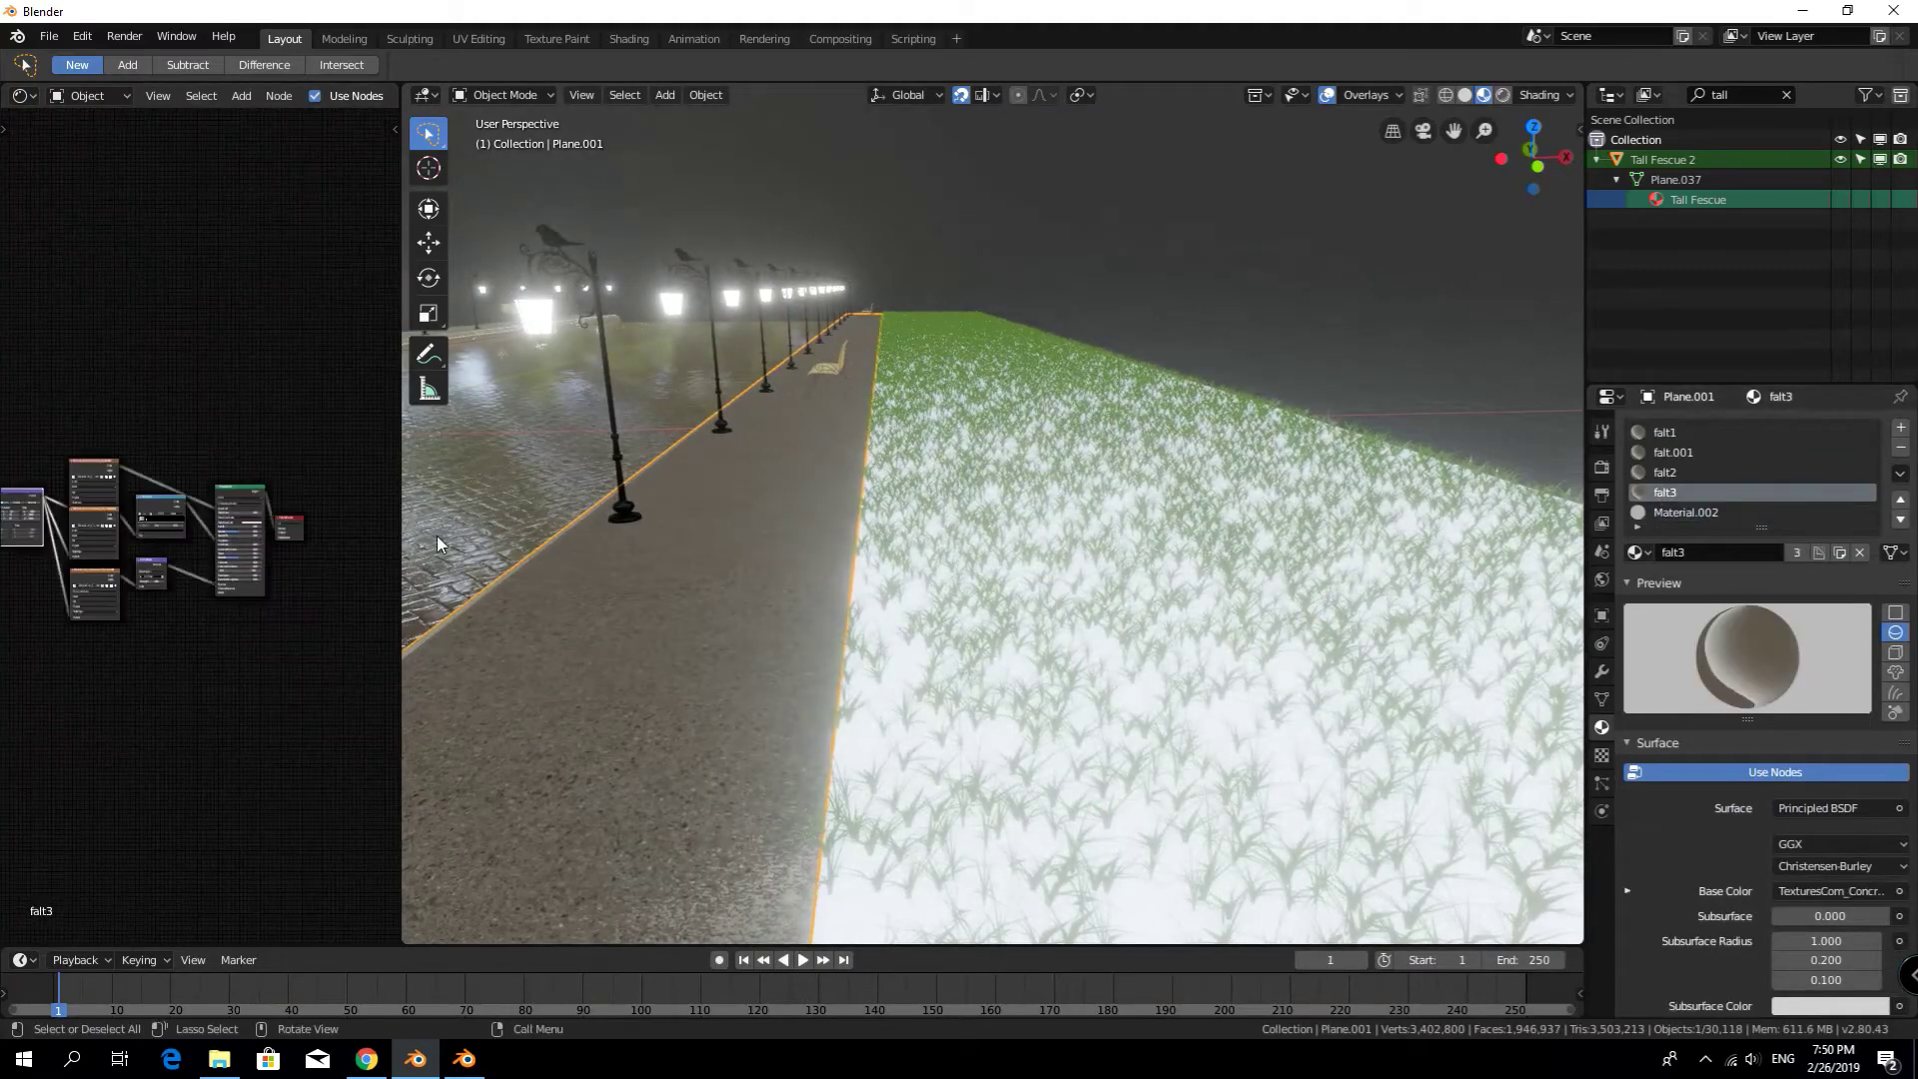
{"action": "left_click", "coordinate": [681, 670]}
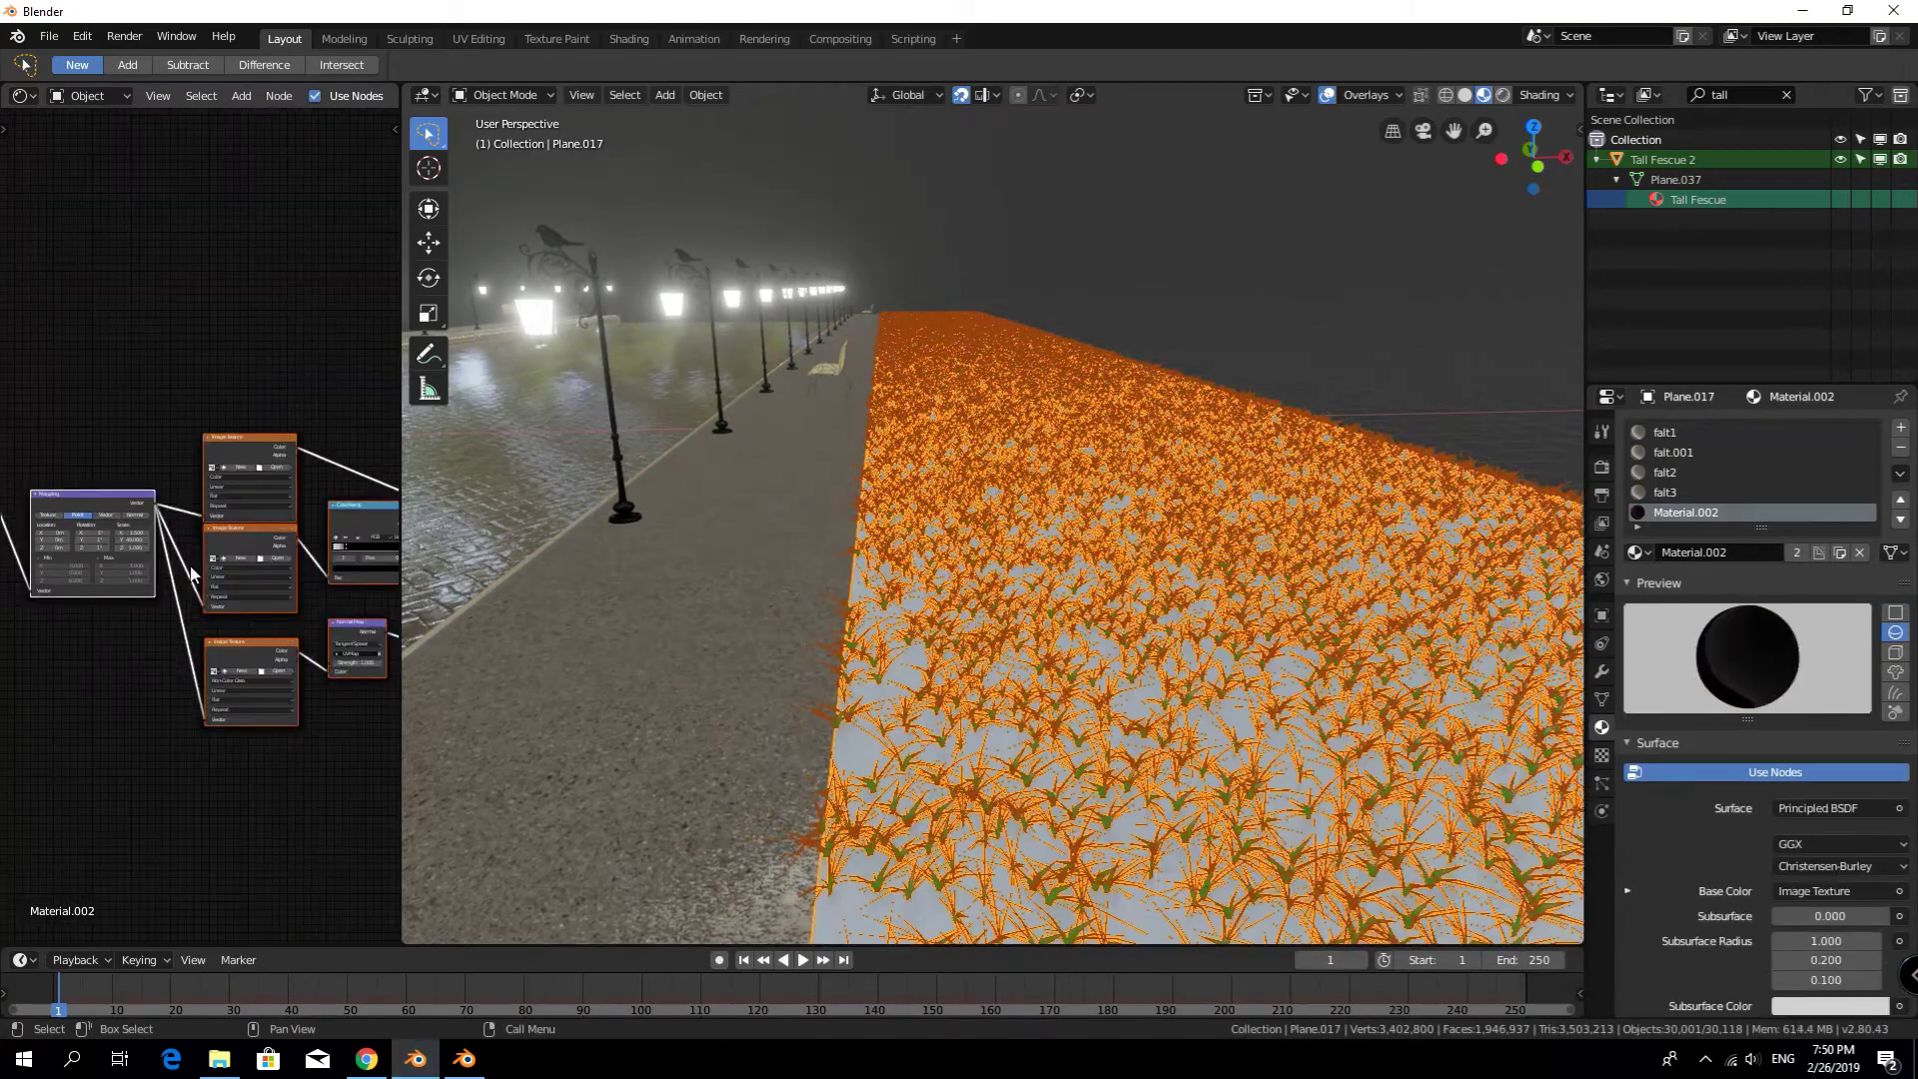
{"action": "scroll", "coordinate": [254, 514], "scroll_direction": "up", "scroll_amount": 3}
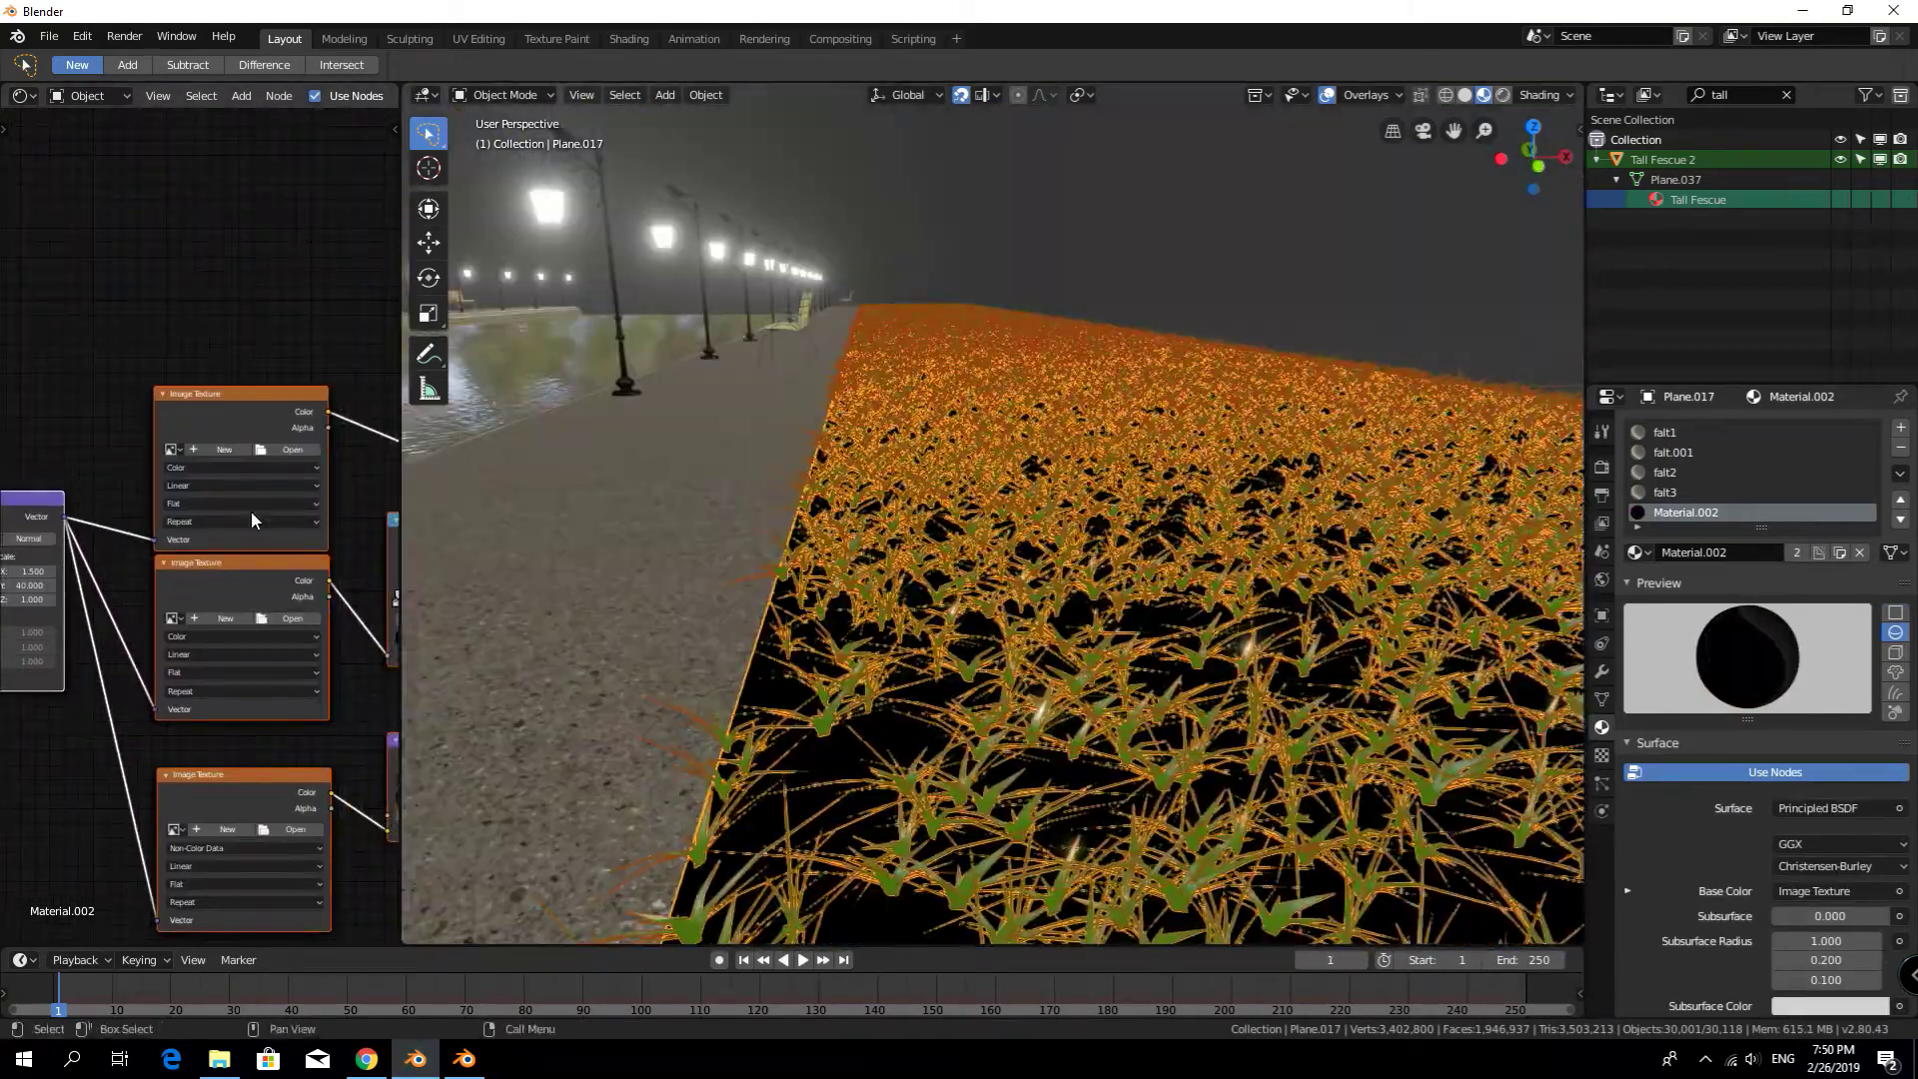
Load Ground20_col.jpg from the grassground folder into the colour image node
{"action": "left_click", "coordinate": [292, 449]}
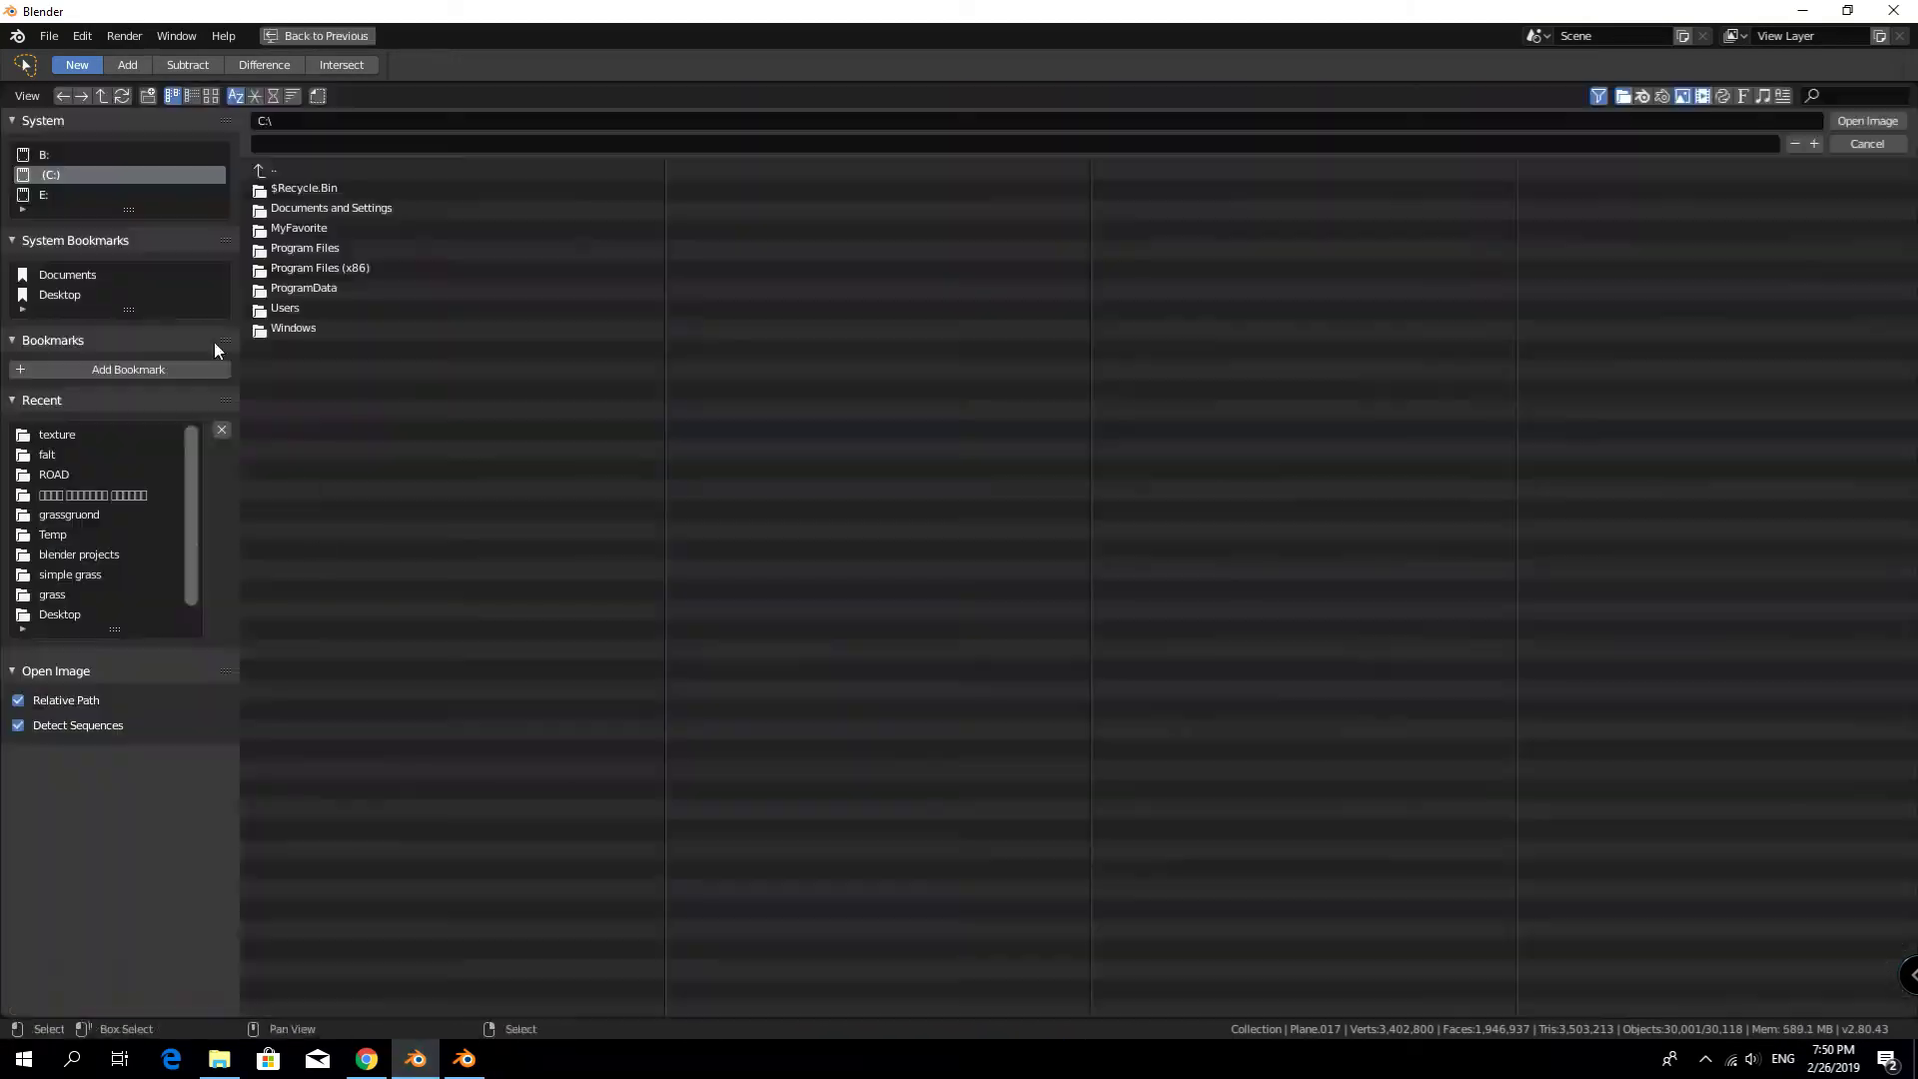
{"action": "left_click", "coordinate": [57, 434]}
{"action": "left_click", "coordinate": [210, 95]}
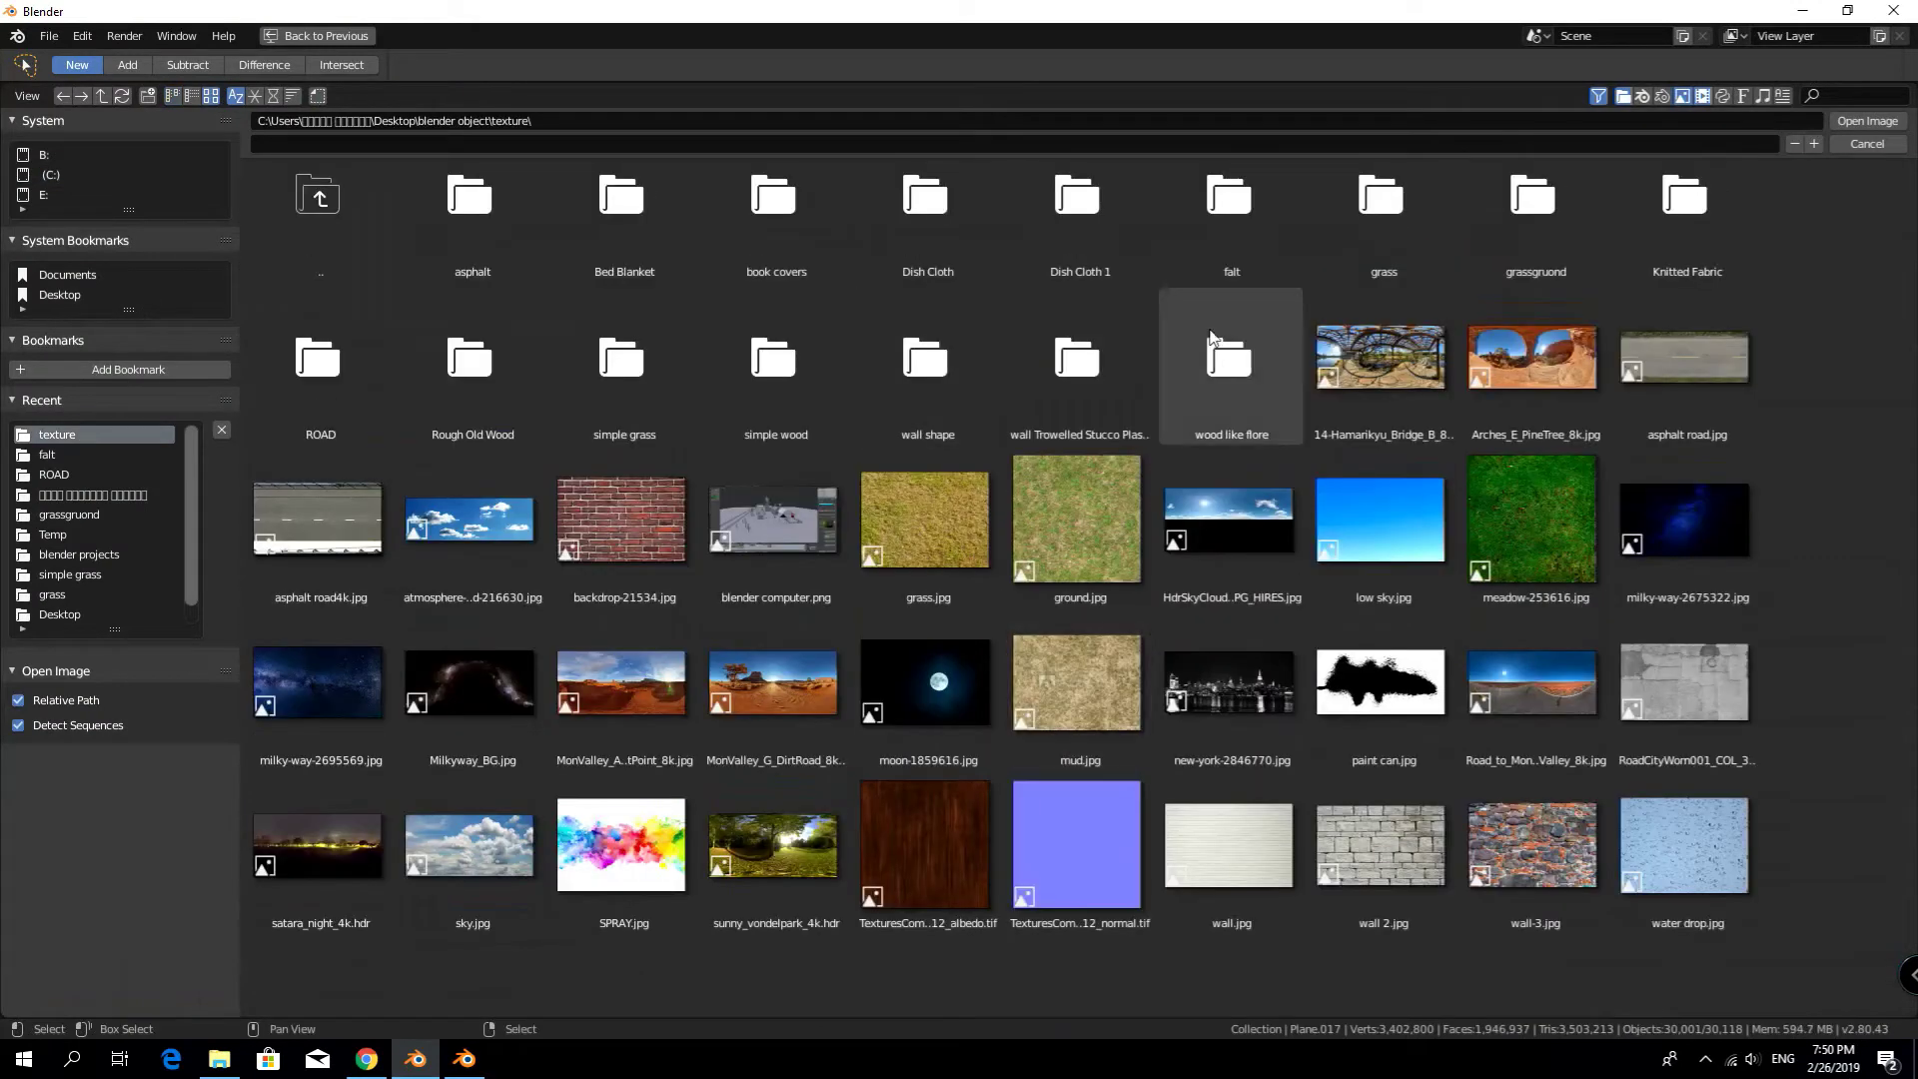
{"action": "left_click", "coordinate": [1535, 224]}
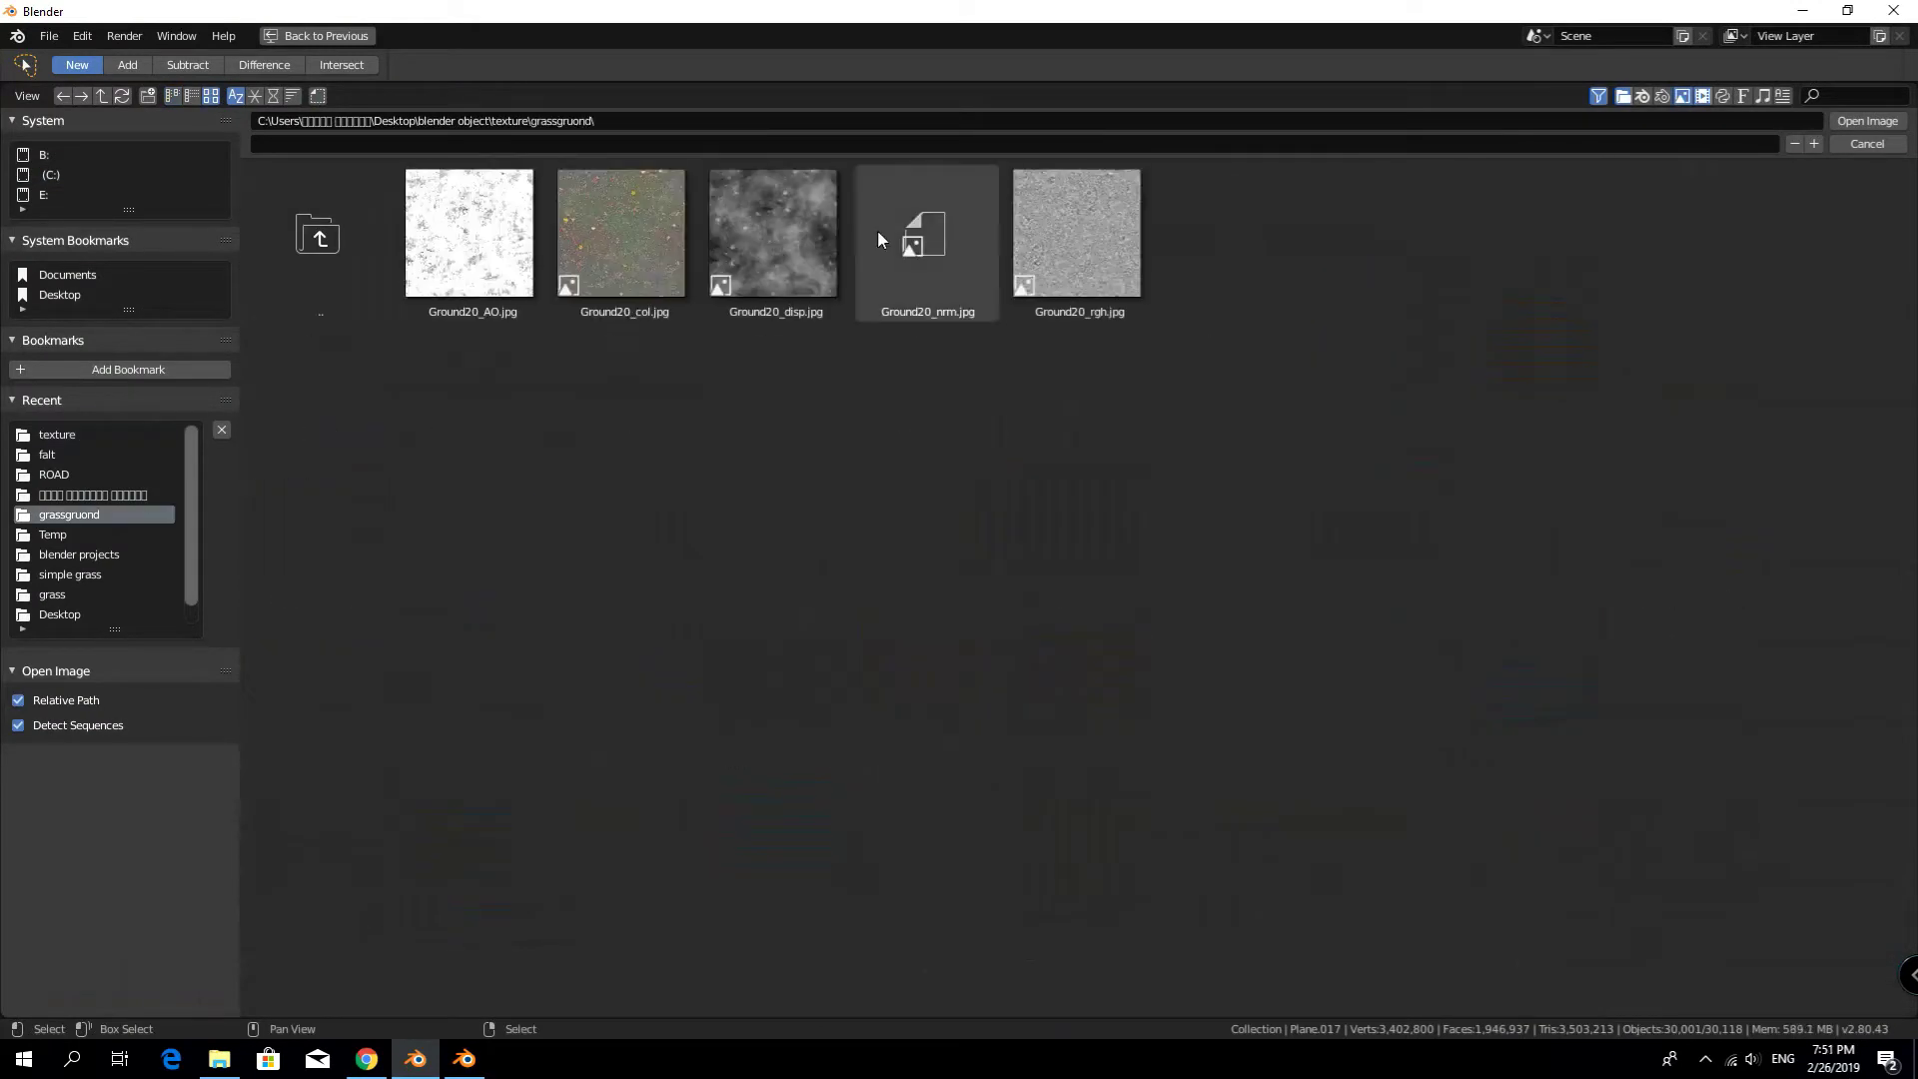
{"action": "left_click", "coordinate": [619, 242]}
{"action": "key", "text": "Return"}
Load Ground20_rgh.jpg and Ground20_nrm.jpg into the roughness and normal image nodes
{"action": "left_click", "coordinate": [338, 622]}
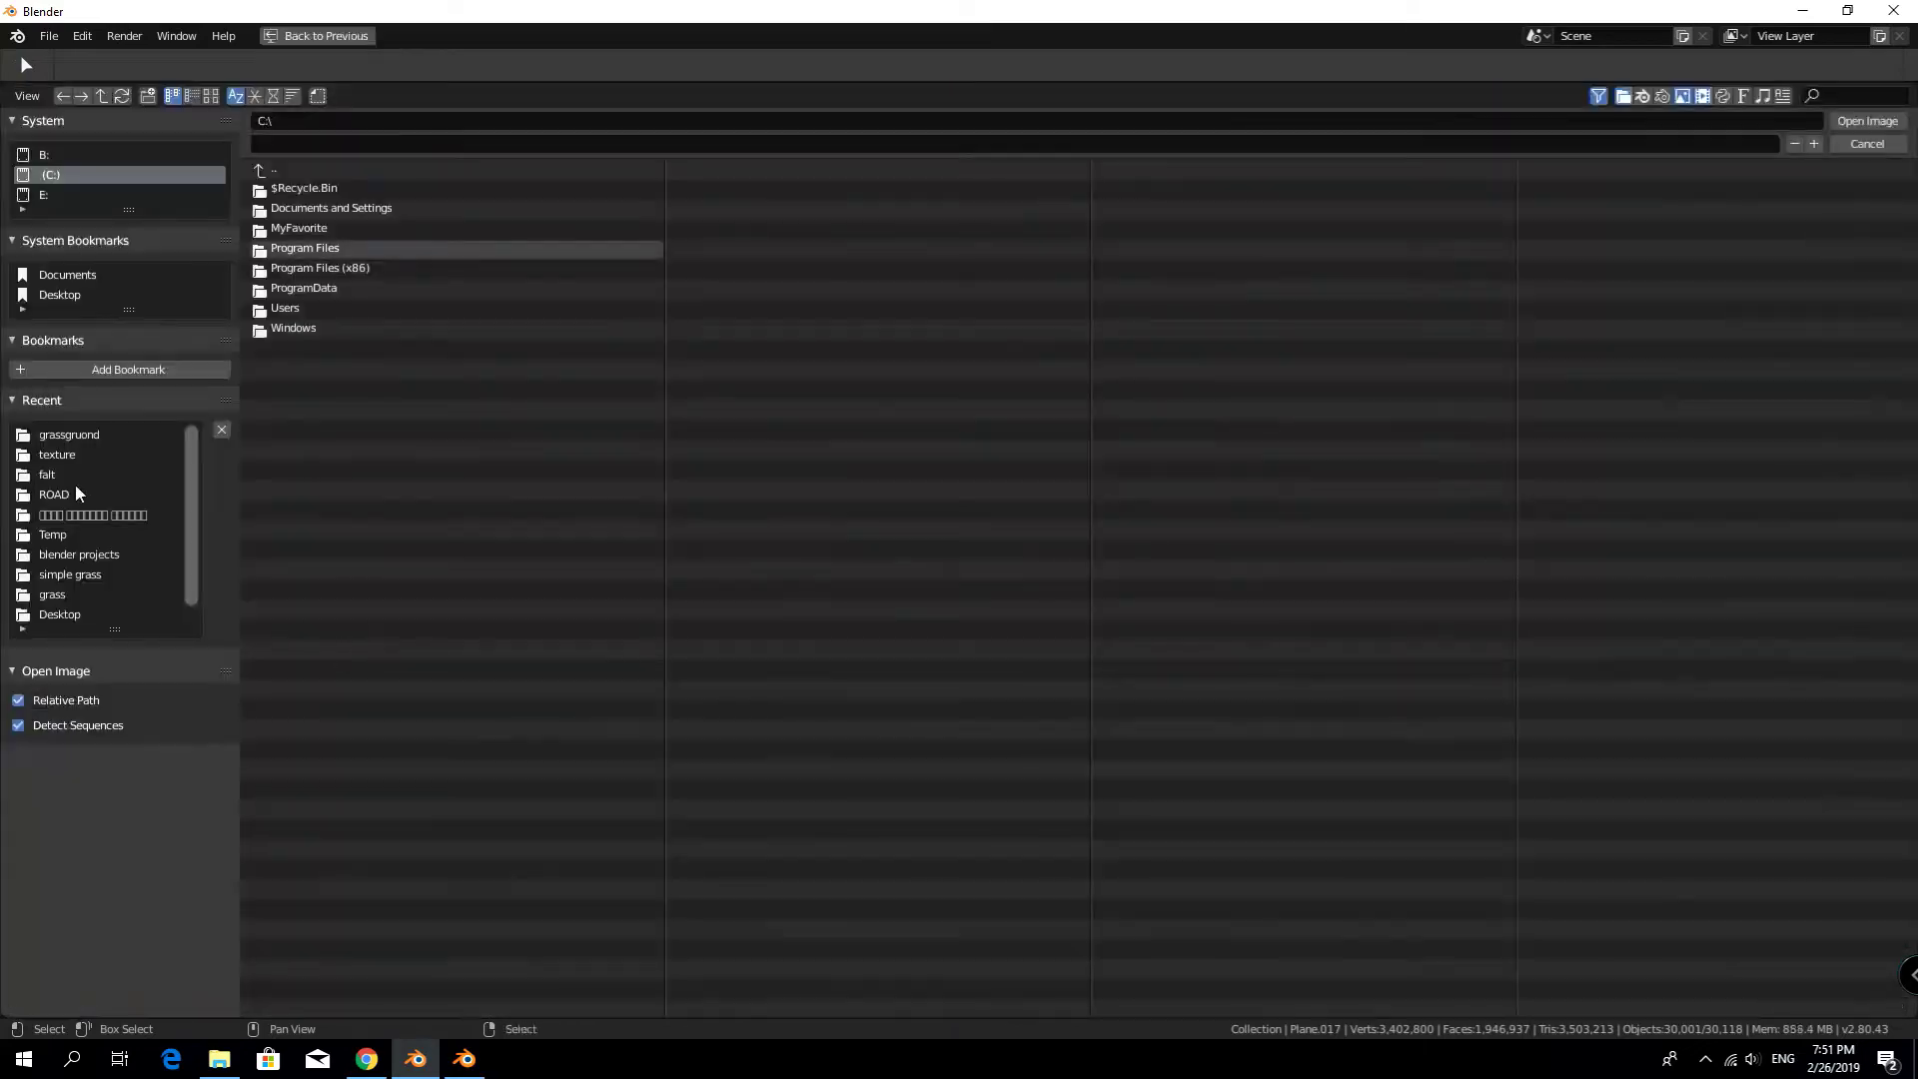
{"action": "left_click", "coordinate": [210, 95]}
{"action": "key", "text": "Return"}
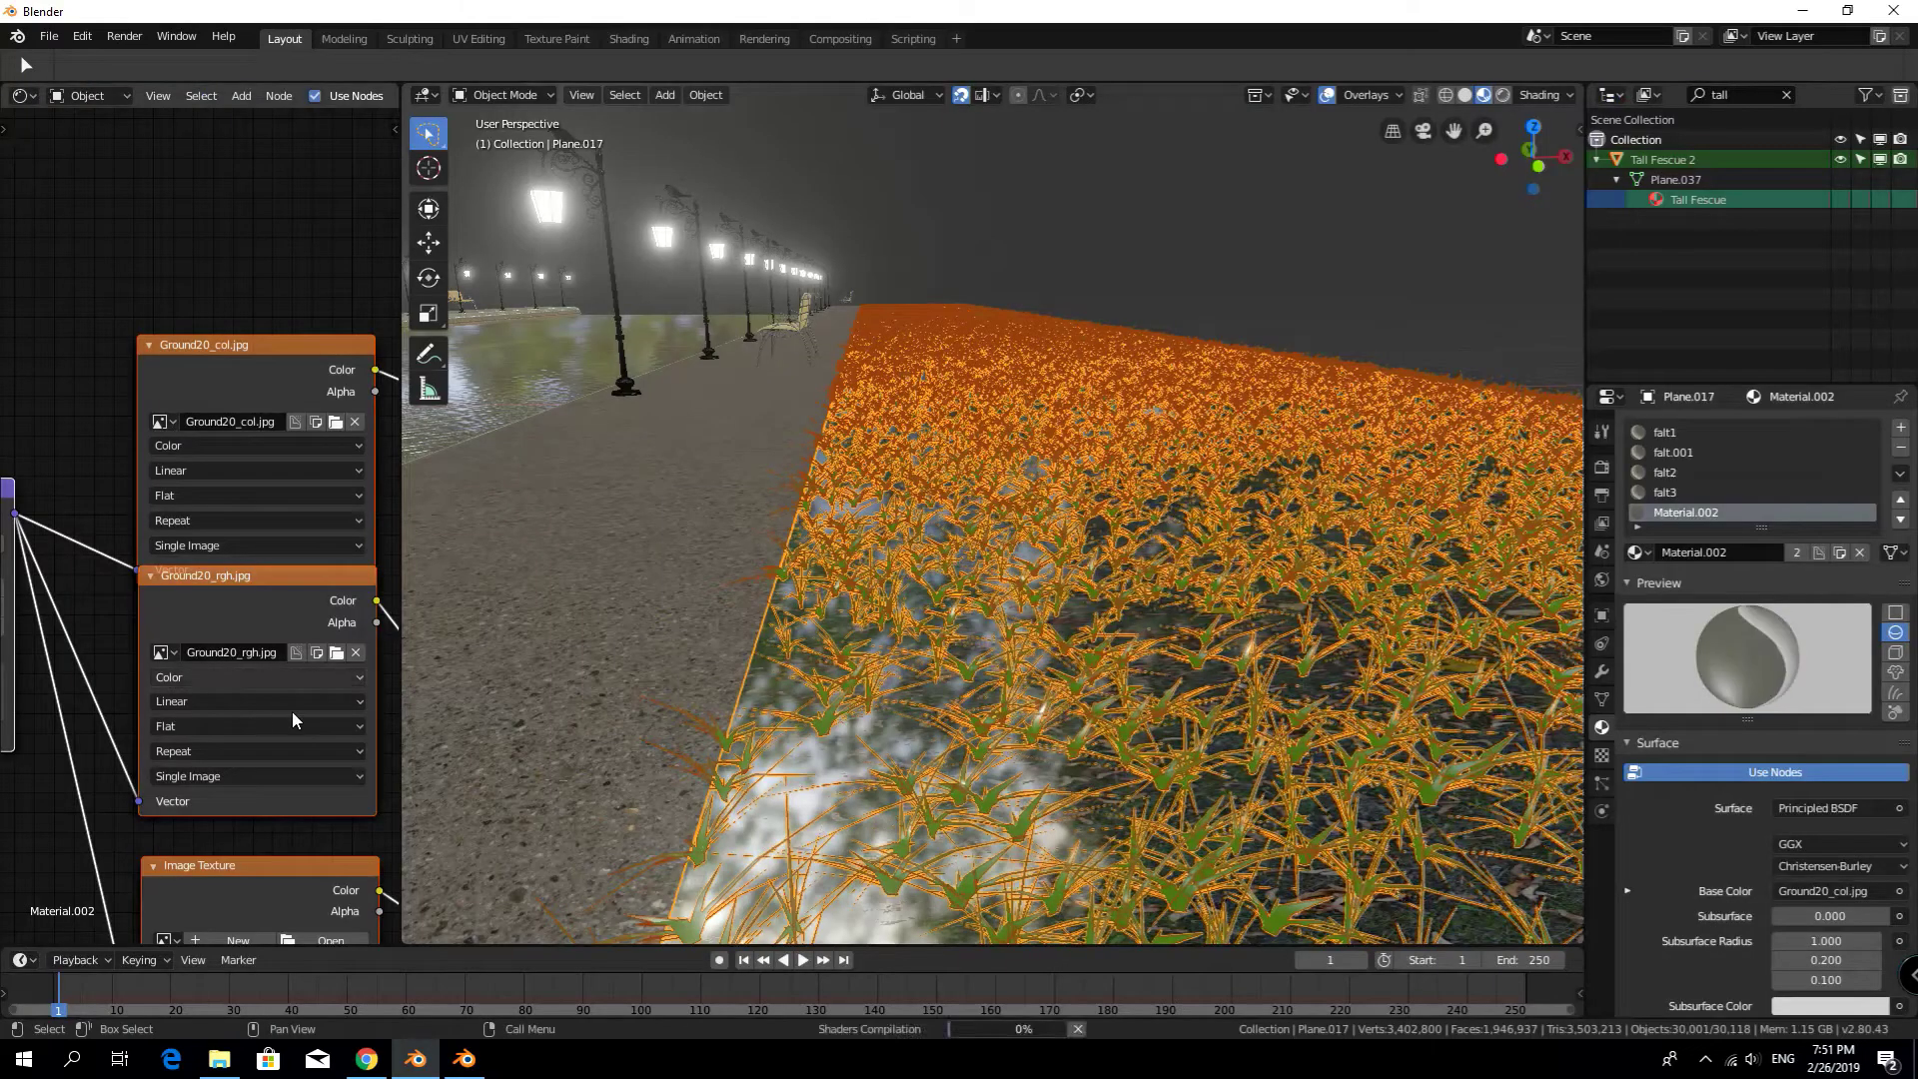
{"action": "left_click", "coordinate": [242, 740]}
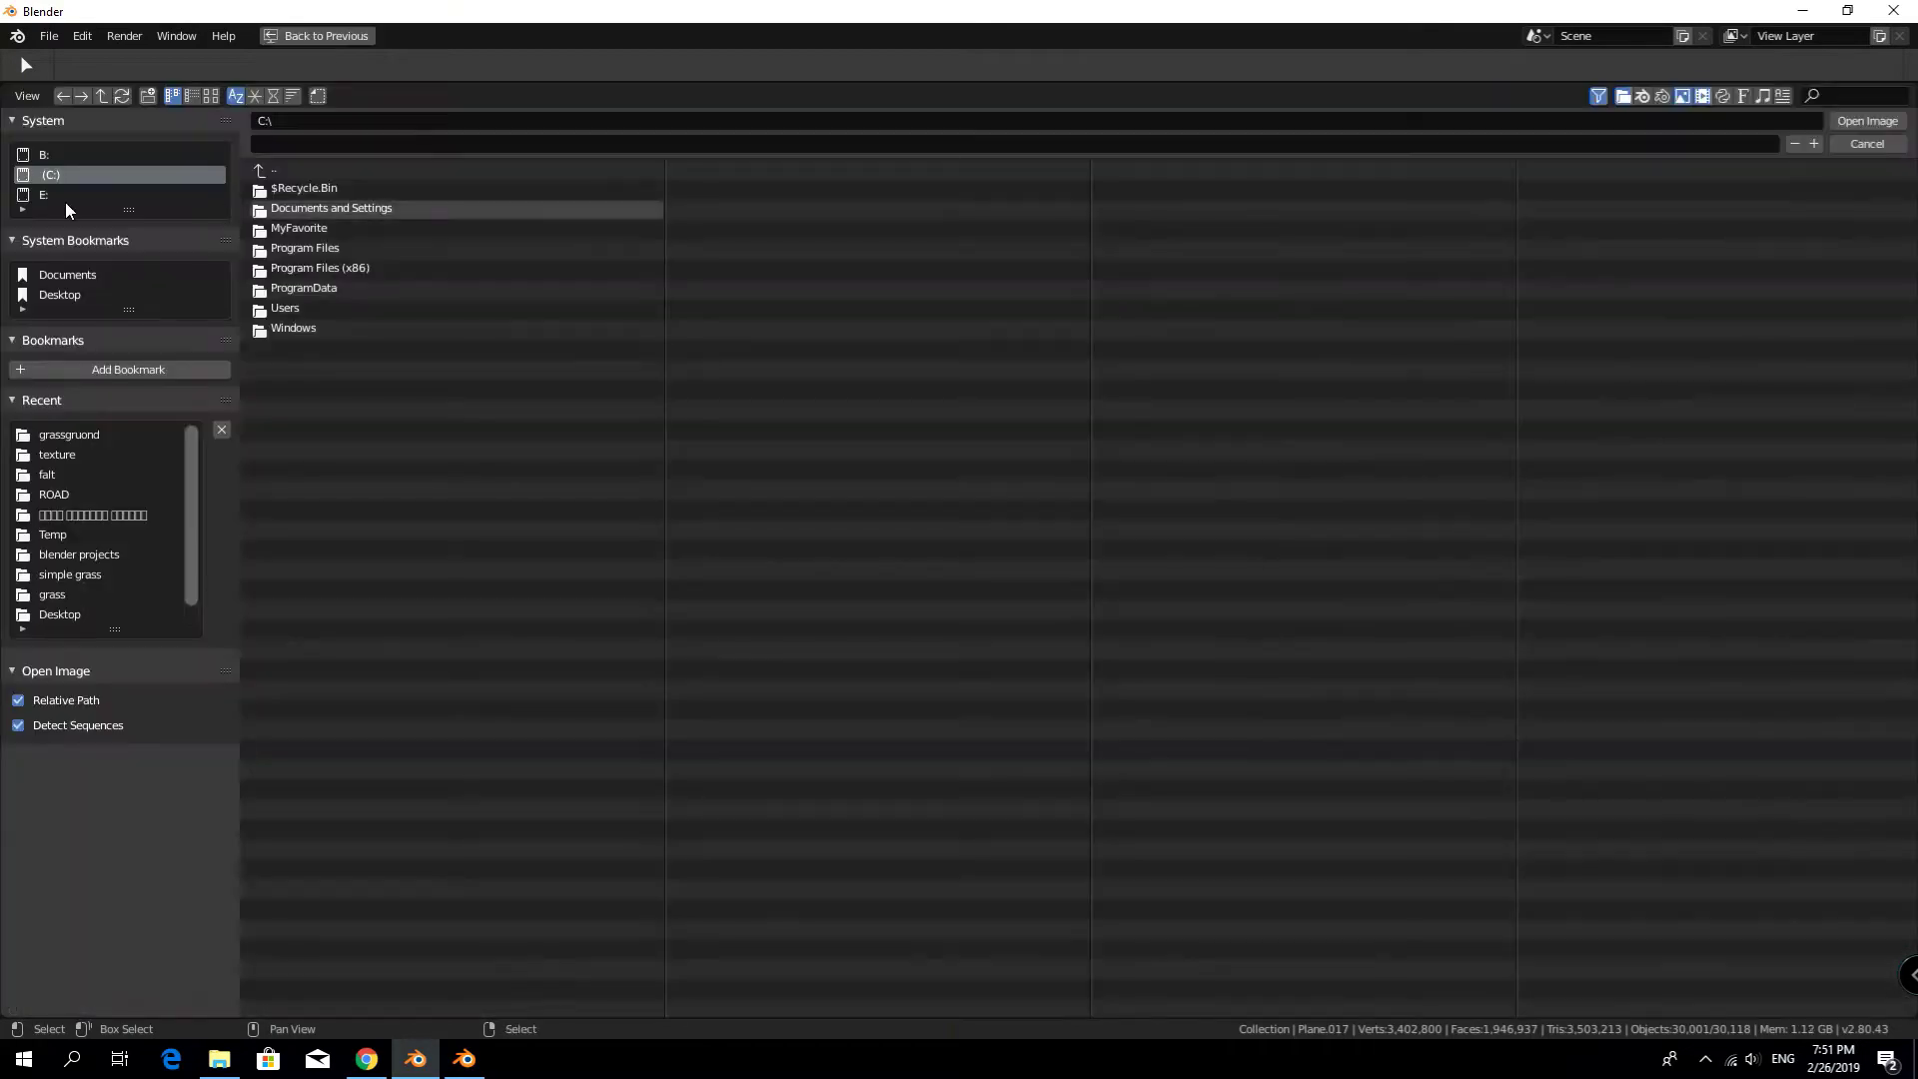
{"action": "left_click", "coordinate": [211, 95]}
{"action": "left_click", "coordinate": [909, 254]}
{"action": "key", "text": "Return"}
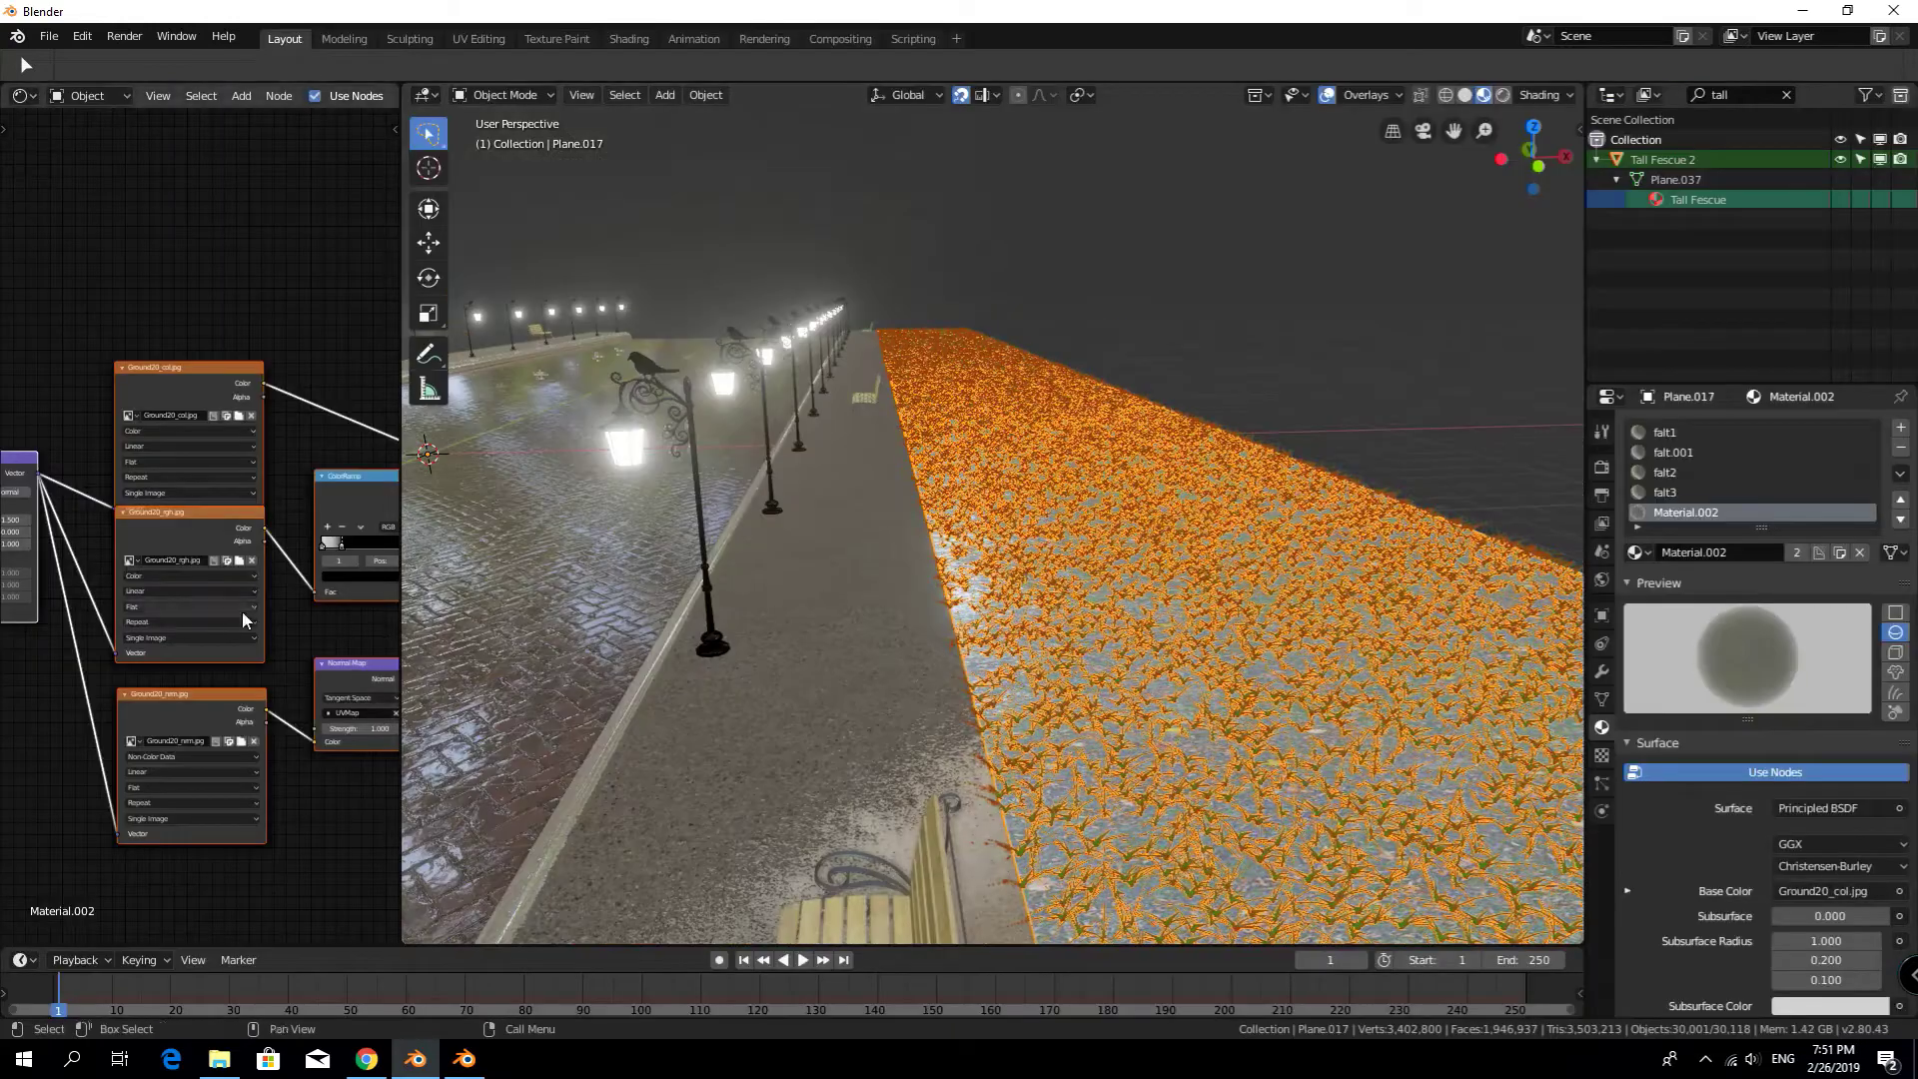
Turn off Regrow in the grass hair particle settings
{"action": "scroll", "coordinate": [242, 619], "scroll_direction": "down", "scroll_amount": 1}
{"action": "key", "text": "alt+a"}
{"action": "middle_click_drag", "start_coordinate": [887, 674], "coordinate": [1174, 647]}
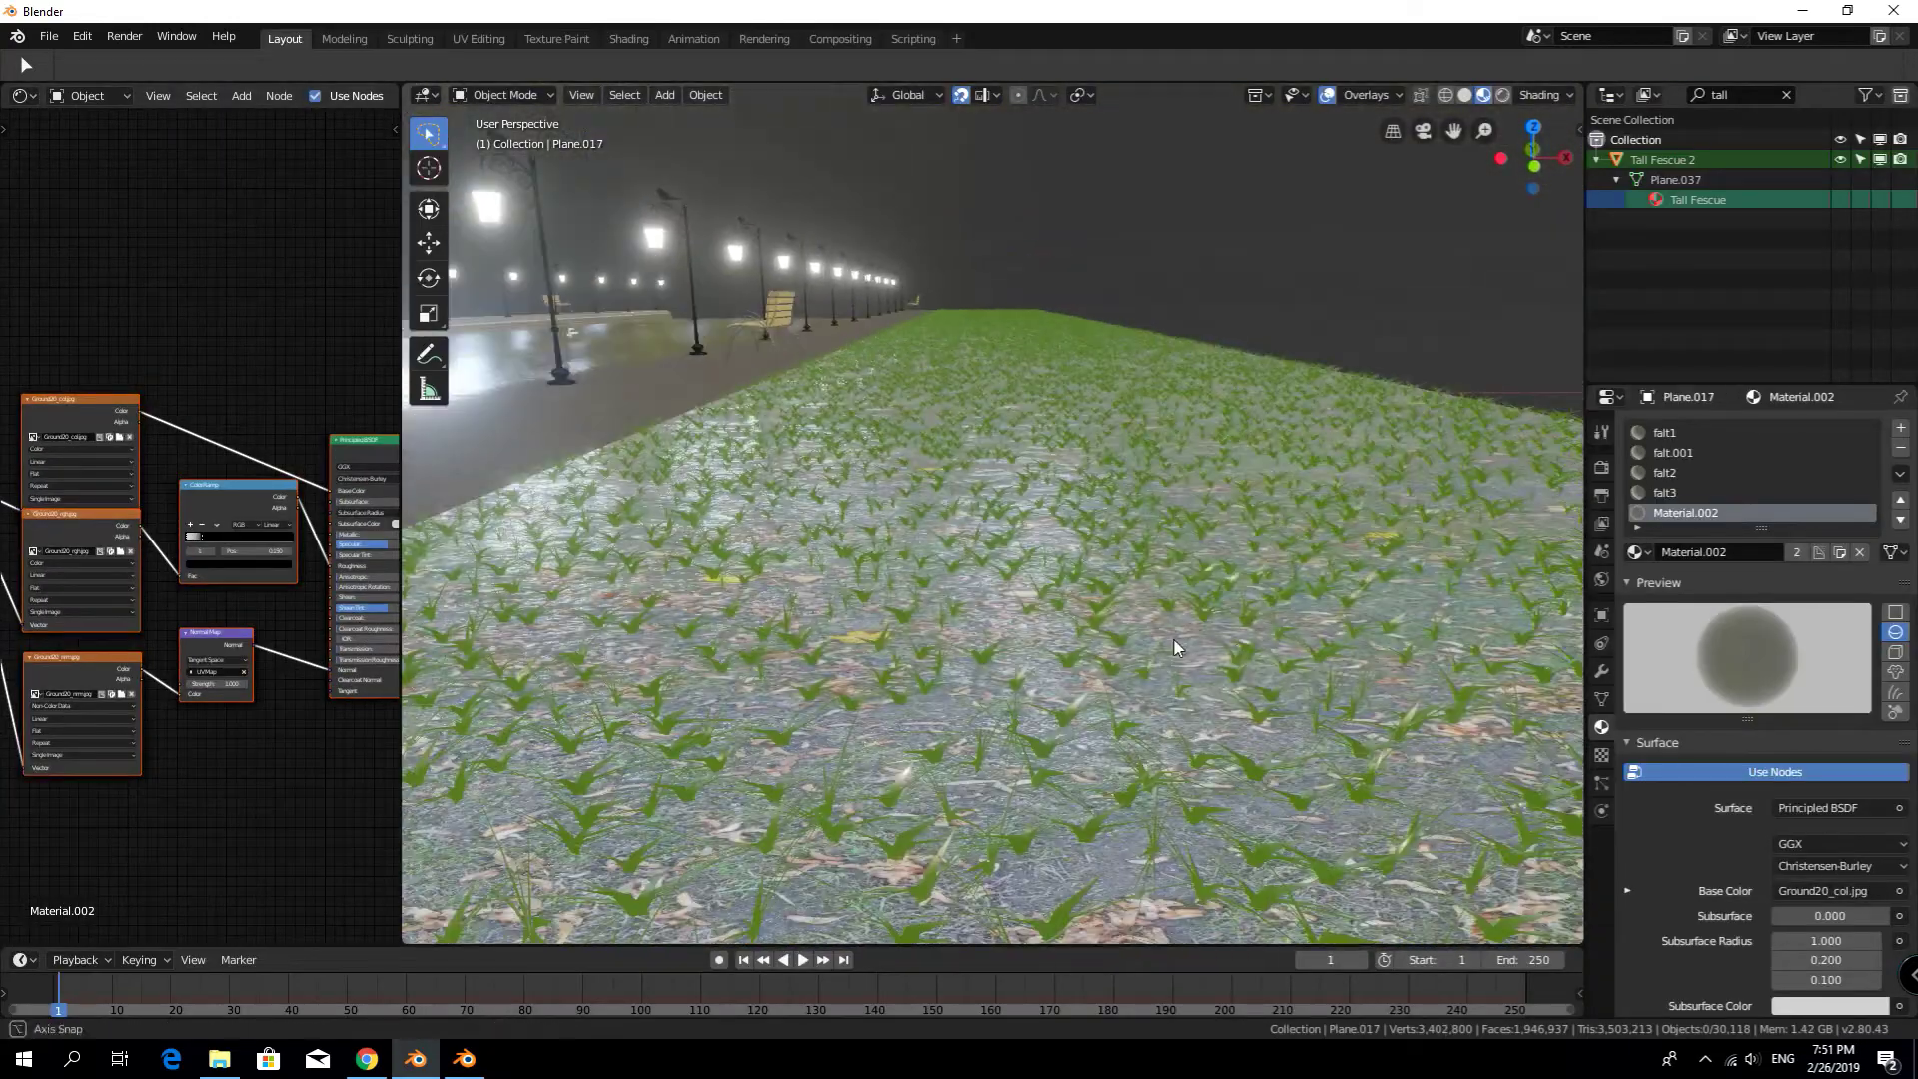
{"action": "left_click", "coordinate": [1601, 782]}
{"action": "key", "text": "ctrl+z"}
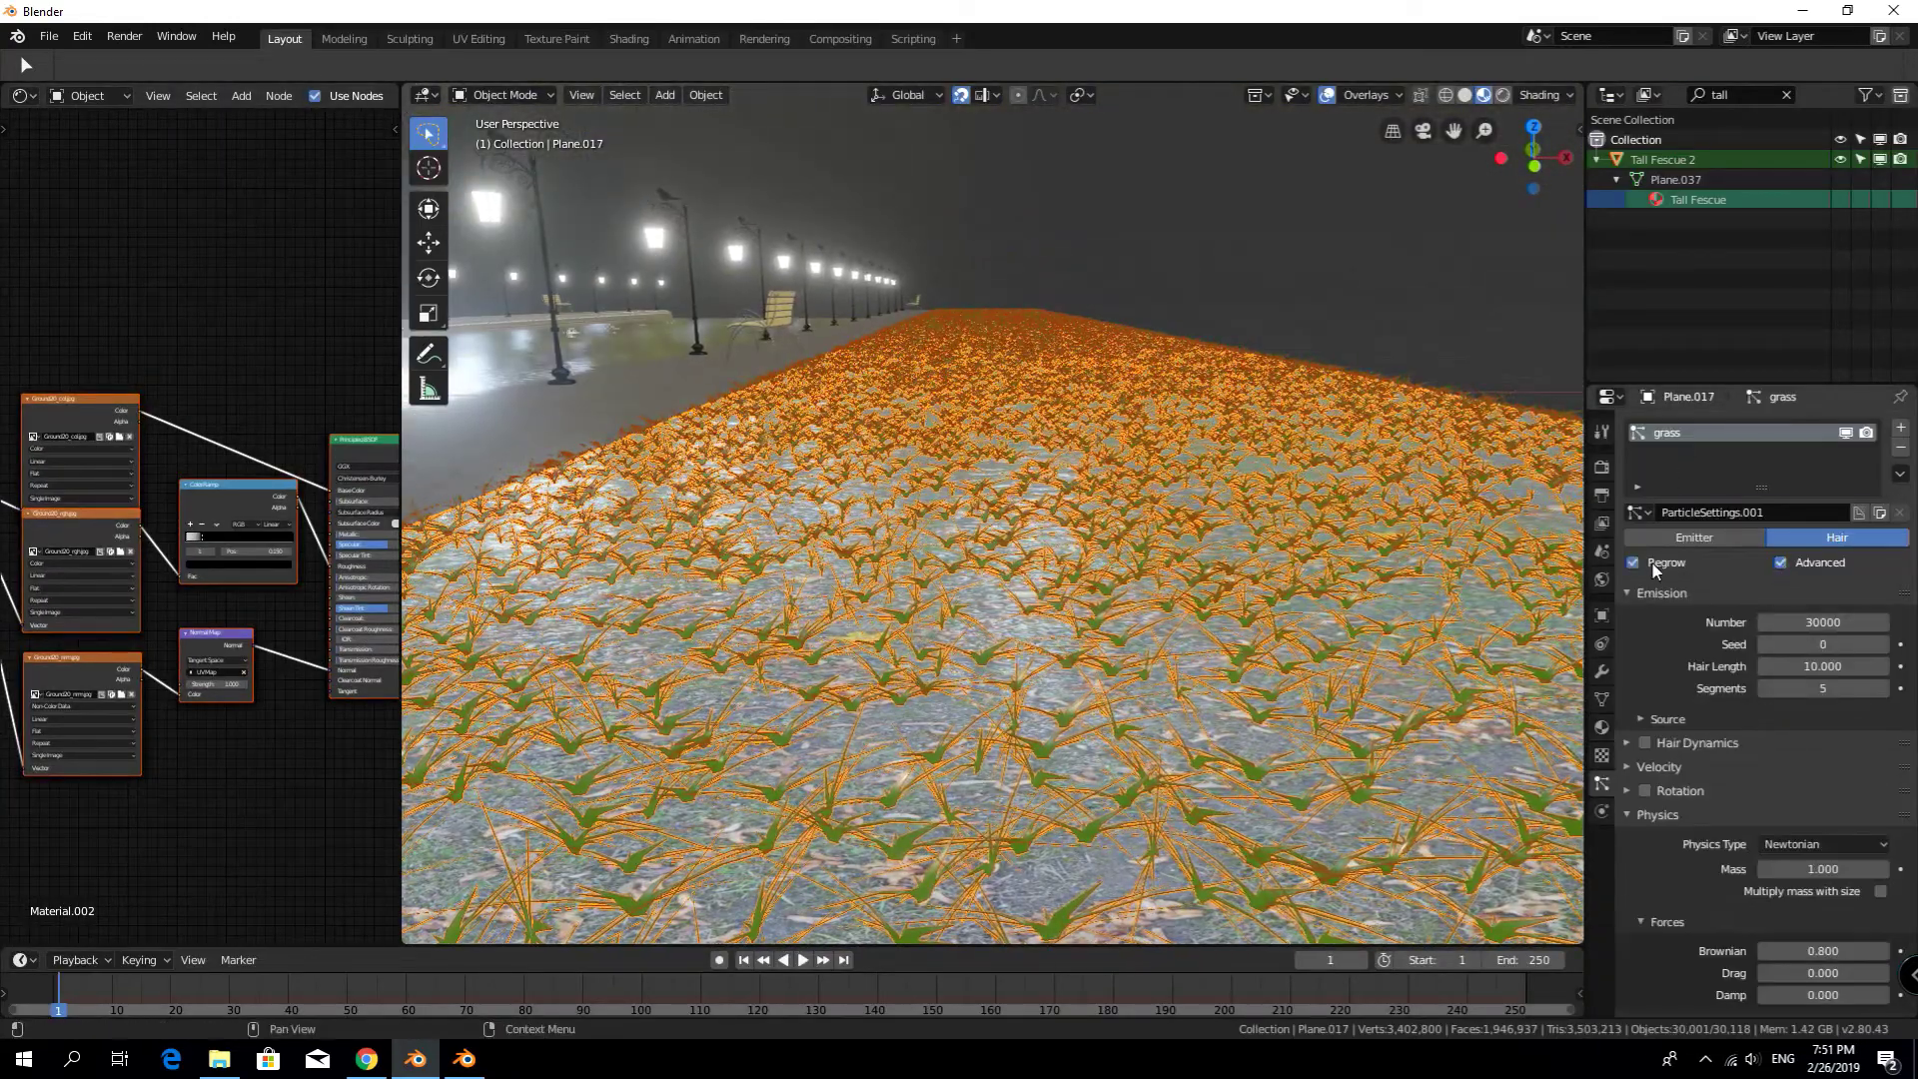
{"action": "left_click", "coordinate": [1653, 564]}
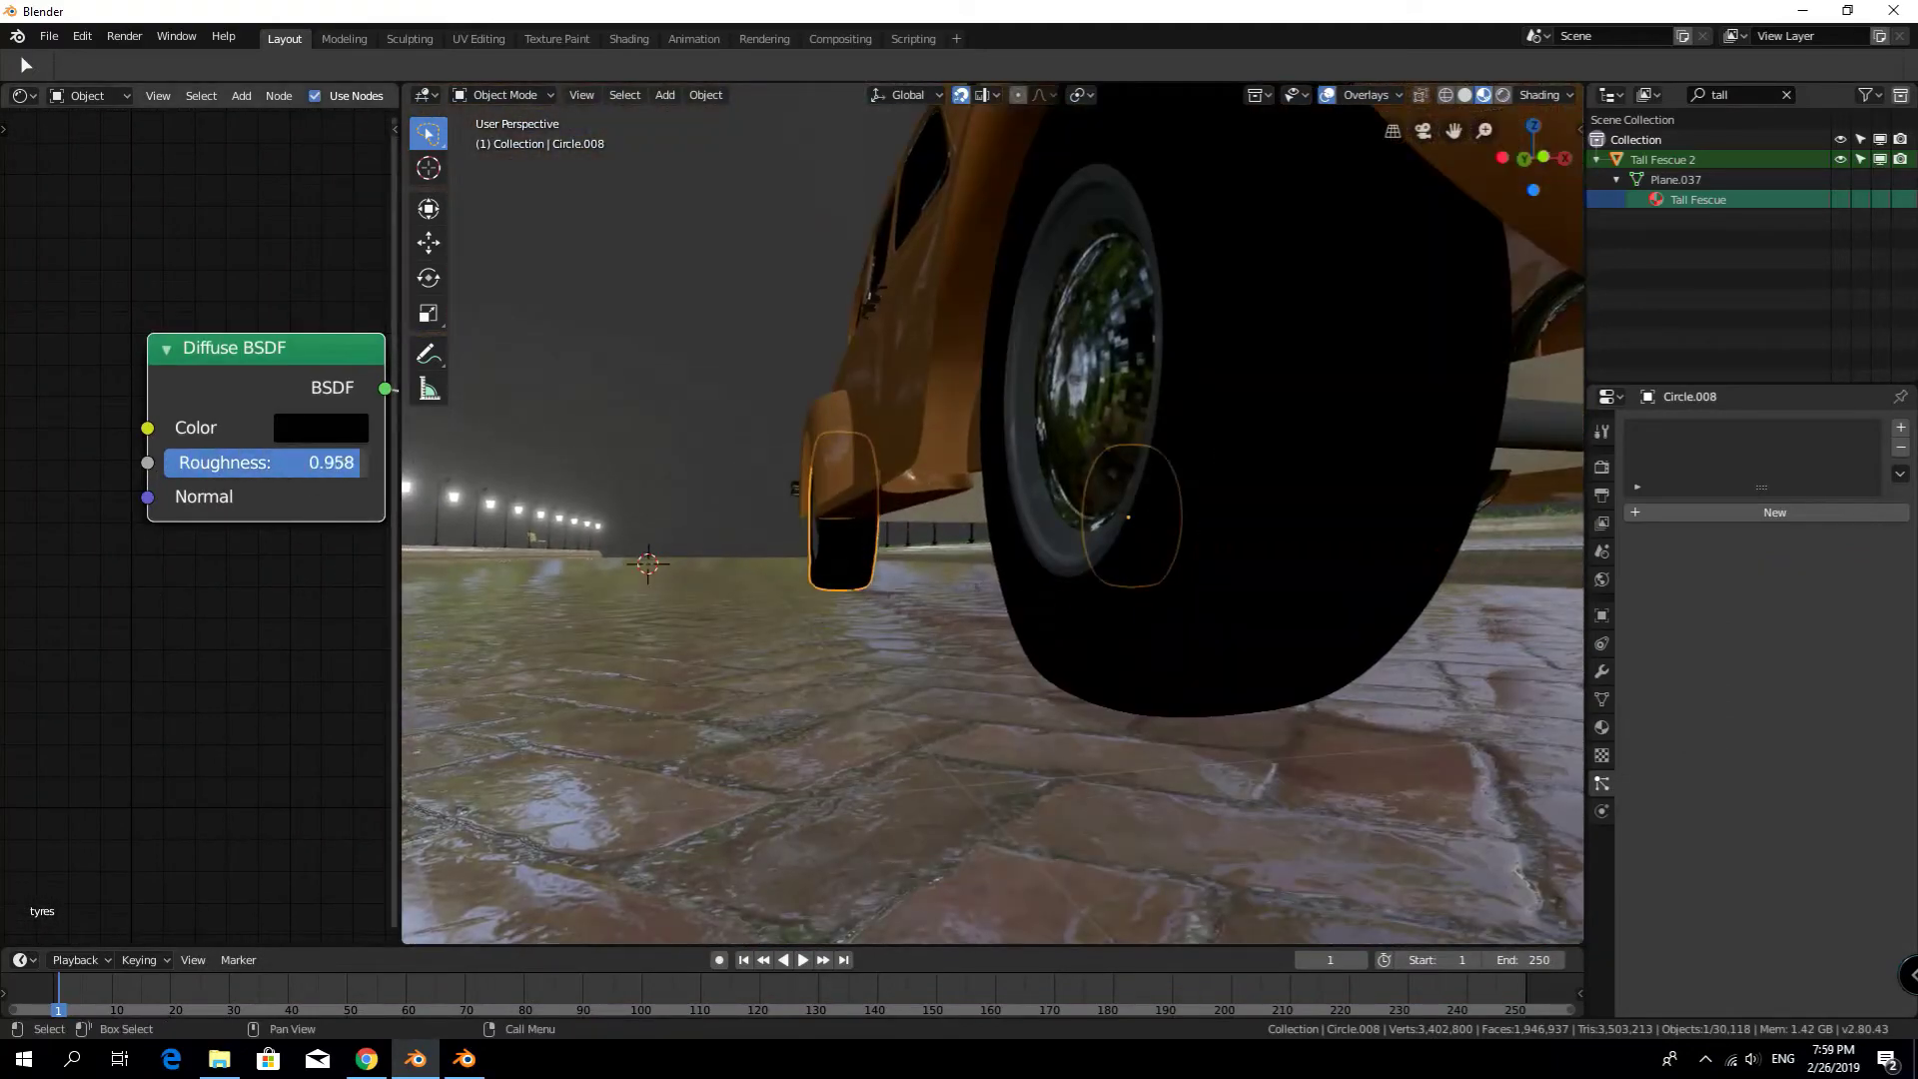
Make the tyres' Diffuse BSDF grey with roughness 1.000
{"action": "left_click", "coordinate": [137, 446]}
{"action": "left_click_drag", "start_coordinate": [291, 248], "coordinate": [295, 197]}
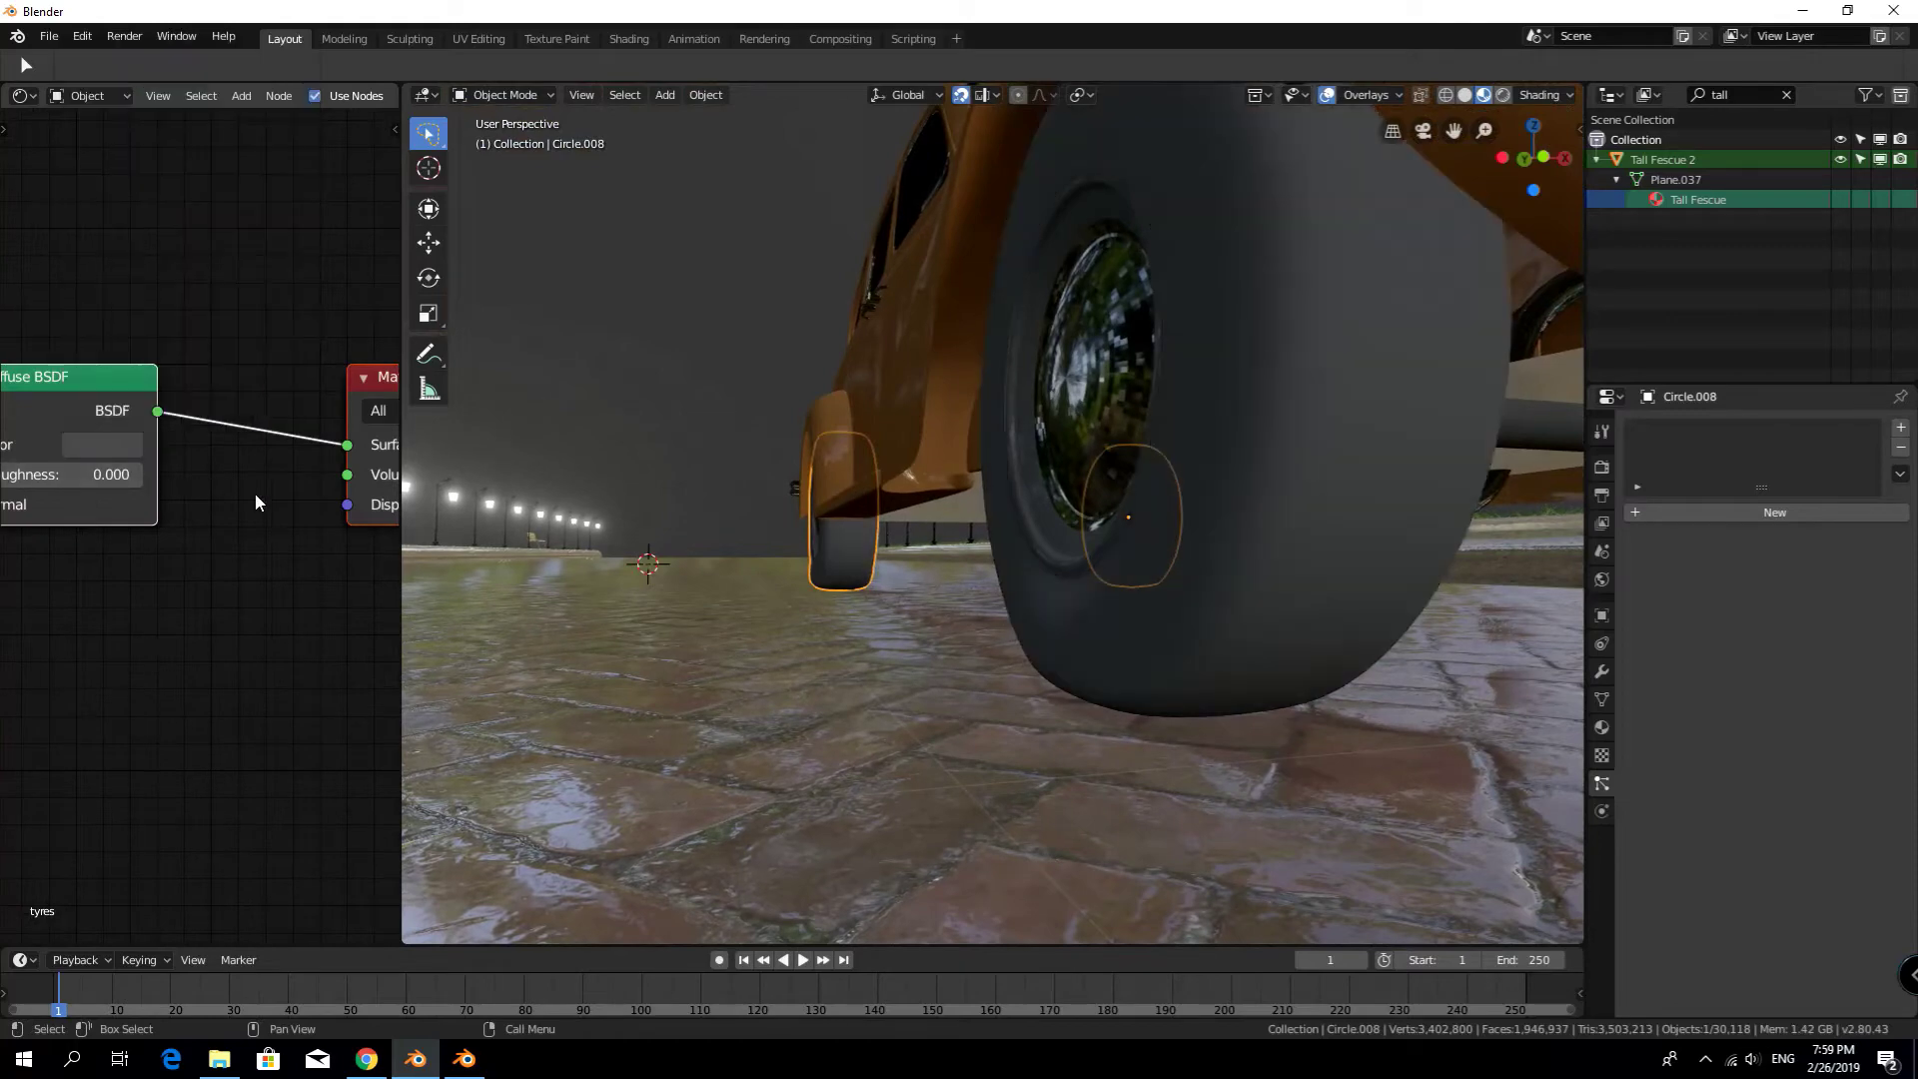
{"action": "left_click_drag", "start_coordinate": [150, 488], "coordinate": [300, 488]}
{"action": "scroll", "coordinate": [877, 507], "scroll_direction": "down", "scroll_amount": 3}
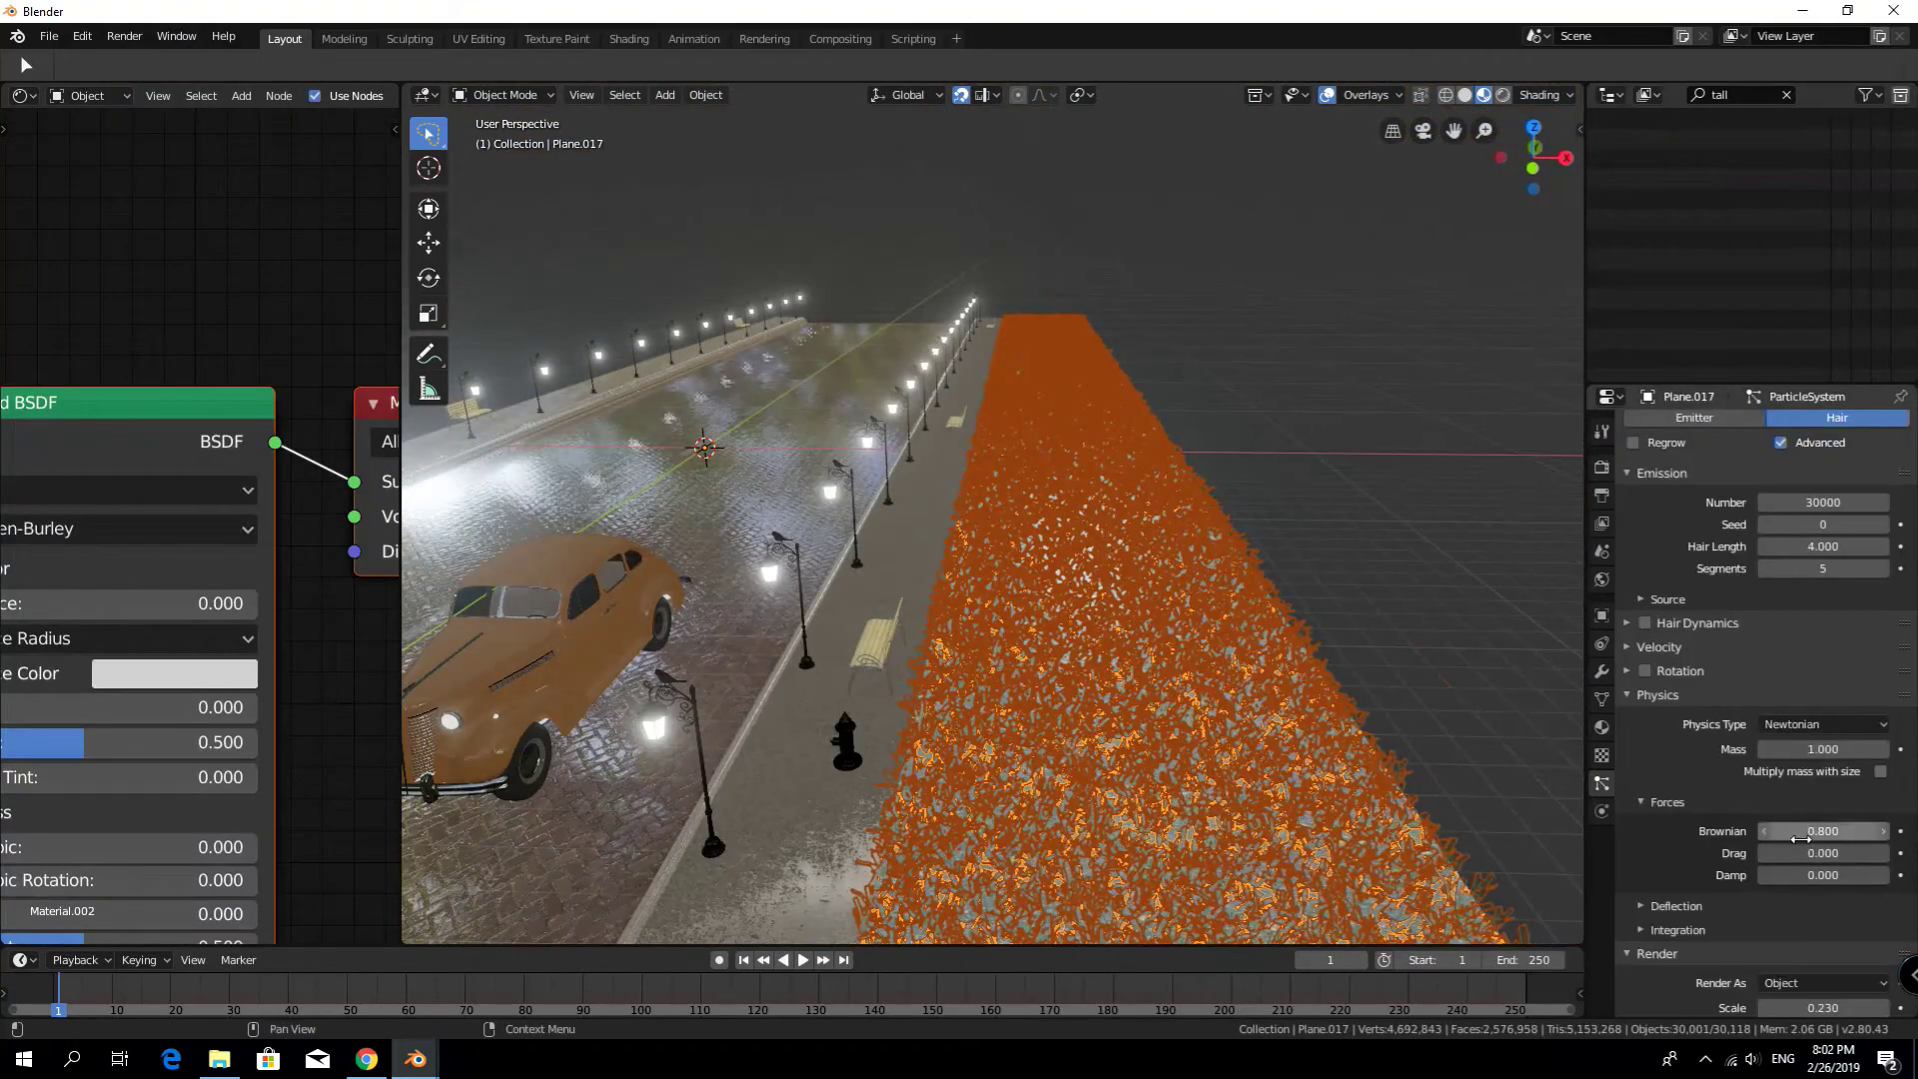
Confirm grass scale randomness 0.8 and enlarge the bench by a factor of 1.219
{"action": "scroll", "coordinate": [1768, 675], "scroll_direction": "down", "scroll_amount": 1}
{"action": "key", "text": "Return"}
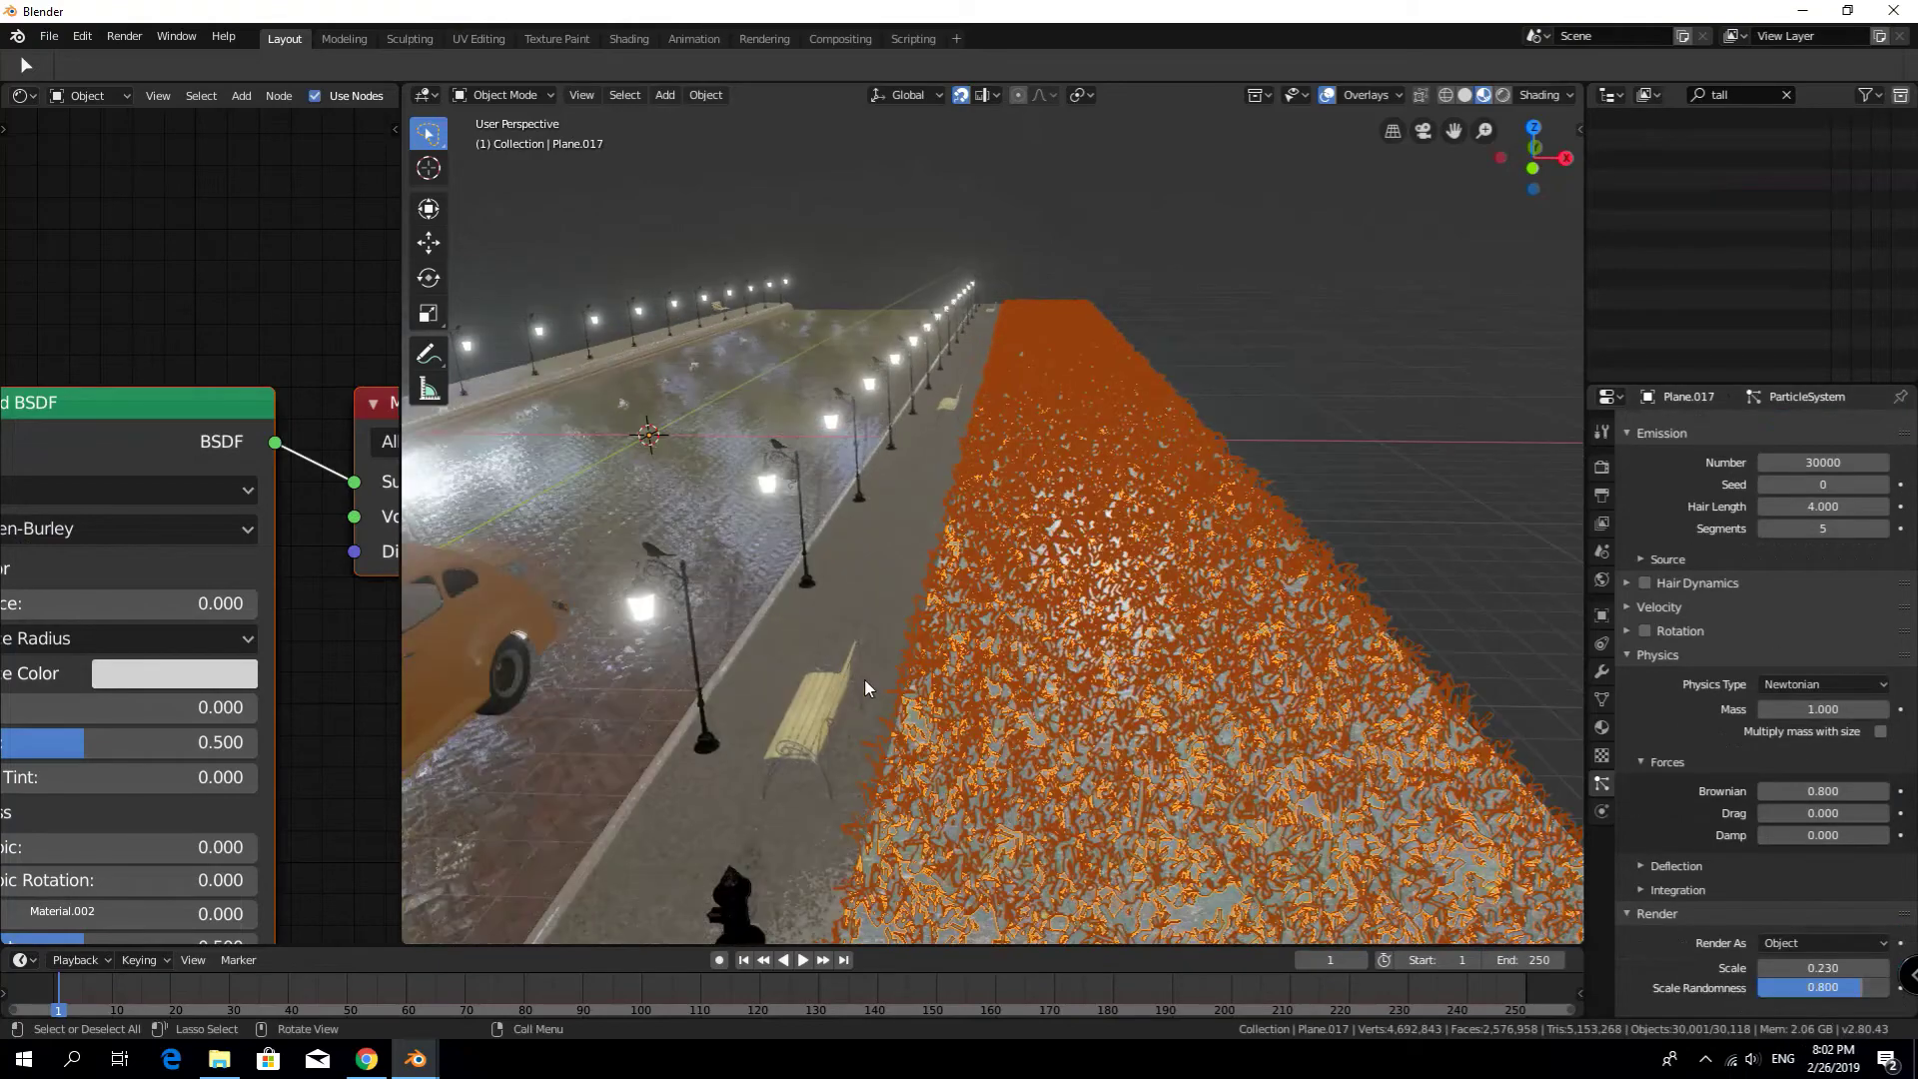
{"action": "left_click", "coordinate": [821, 704]}
{"action": "key", "text": "KP_Decimal"}
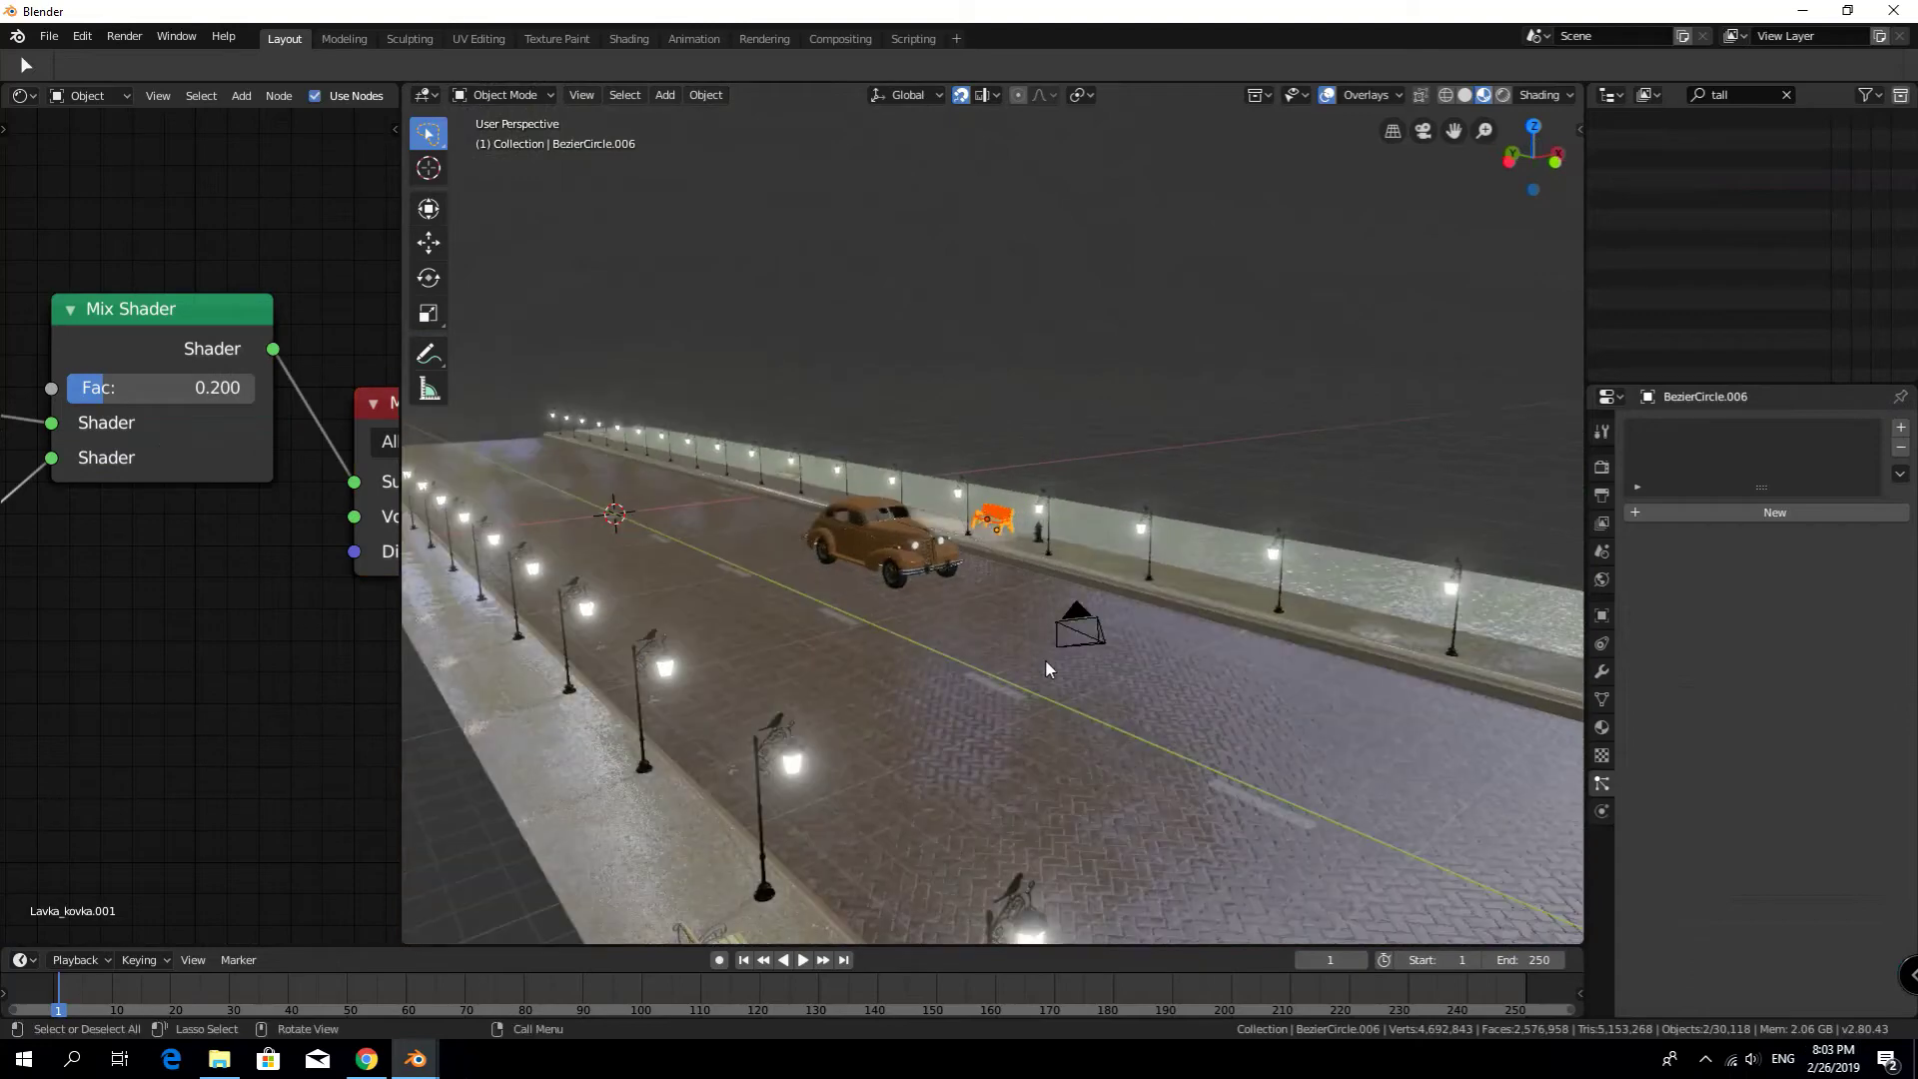
{"action": "key", "text": "s"}
{"action": "left_click", "coordinate": [1139, 654]}
{"action": "key", "text": "KP_Decimal"}
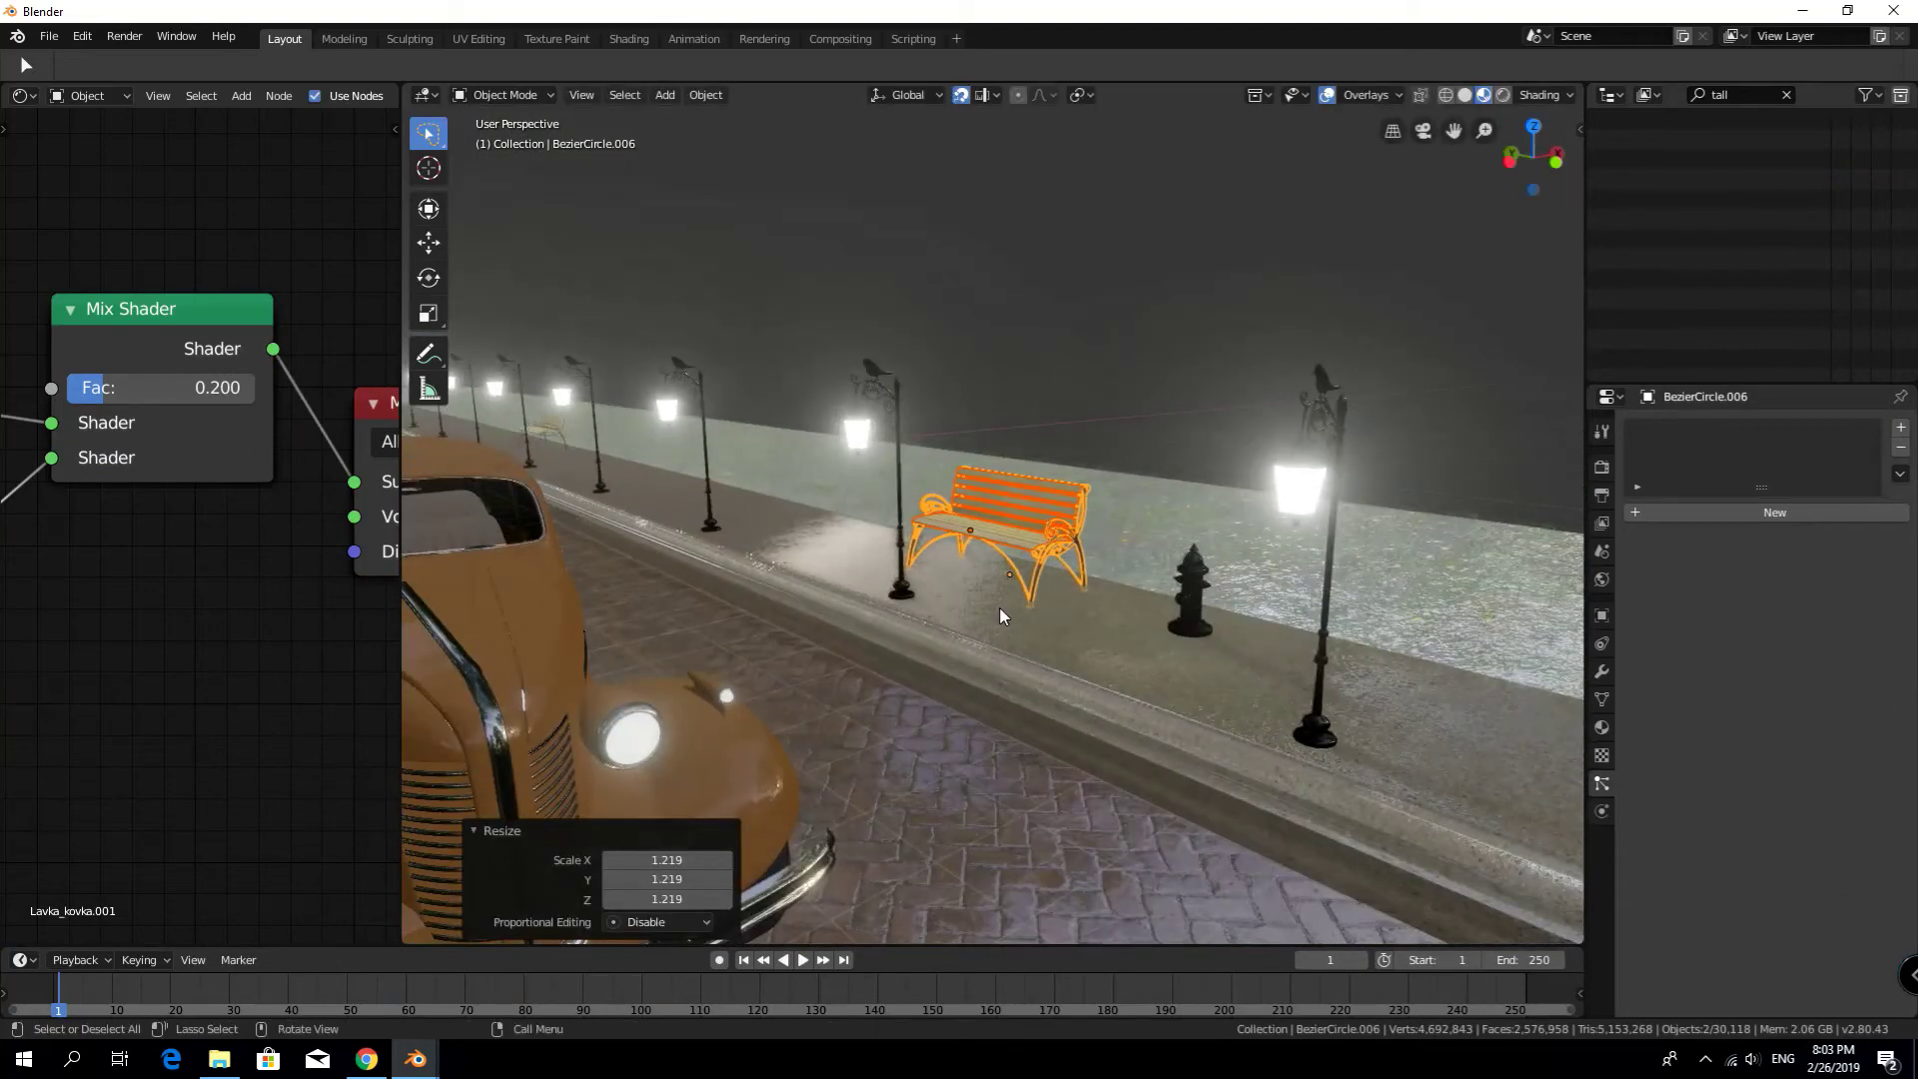
Adjust the bench's height by moving it along Z
{"action": "key", "text": "g"}
{"action": "key", "text": "z"}
{"action": "left_click", "coordinate": [998, 585]}
{"action": "key", "text": "KP_Decimal"}
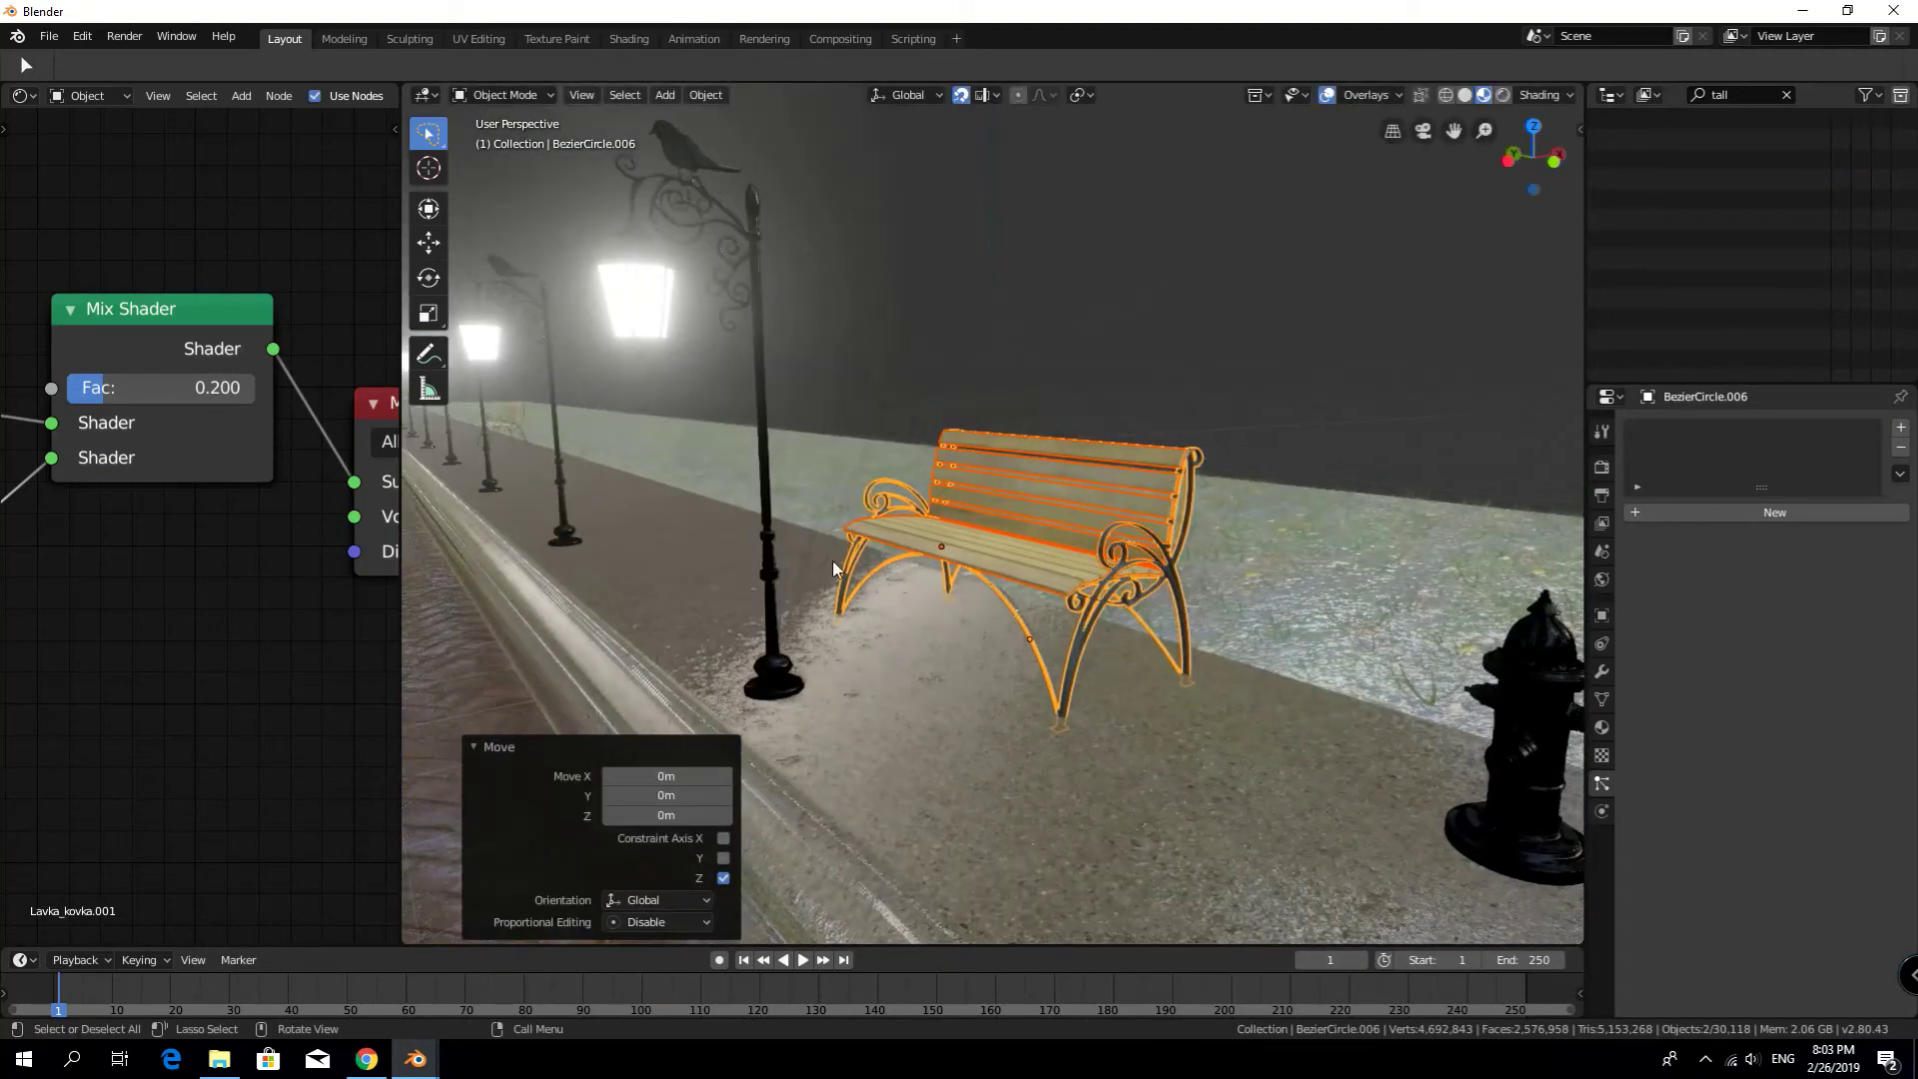
{"action": "key", "text": "g"}
{"action": "key", "text": "z"}
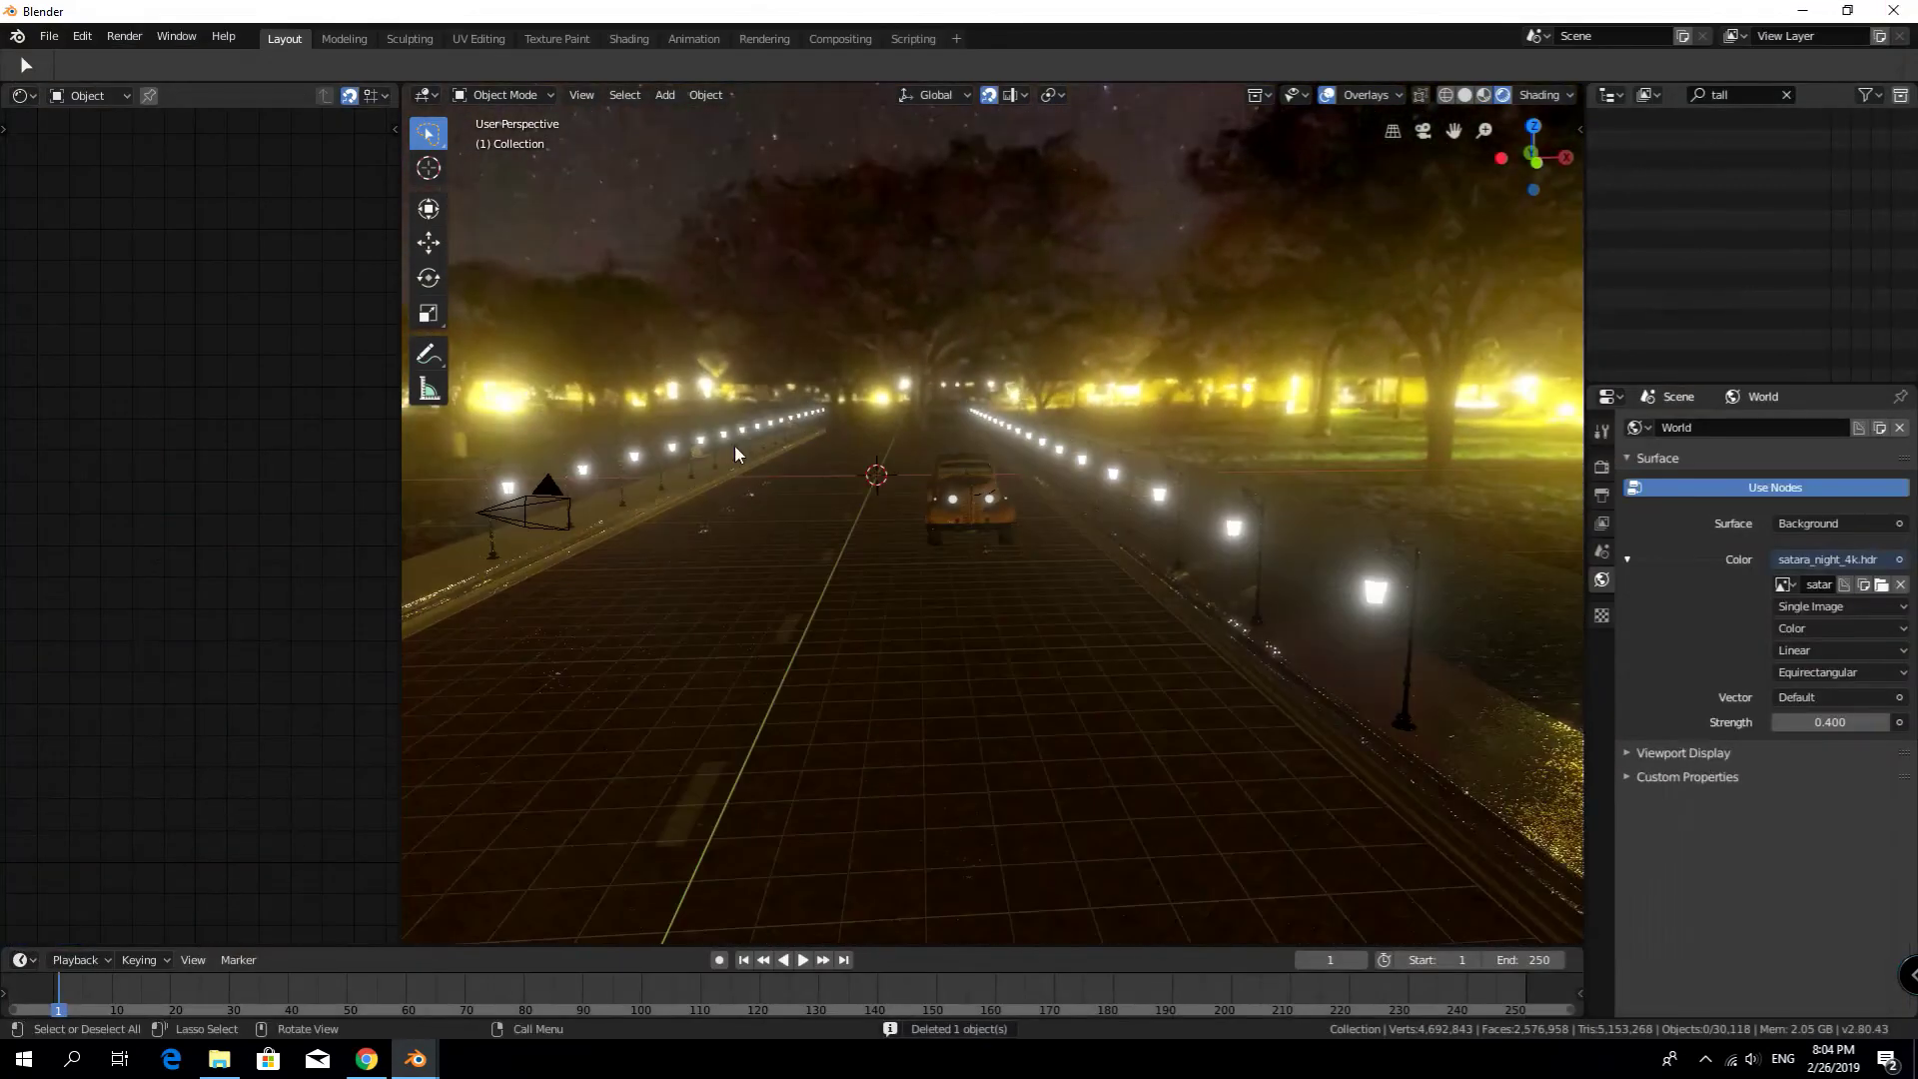
Show the world shader nodes and add a Mapping node
{"action": "left_click", "coordinate": [1601, 580]}
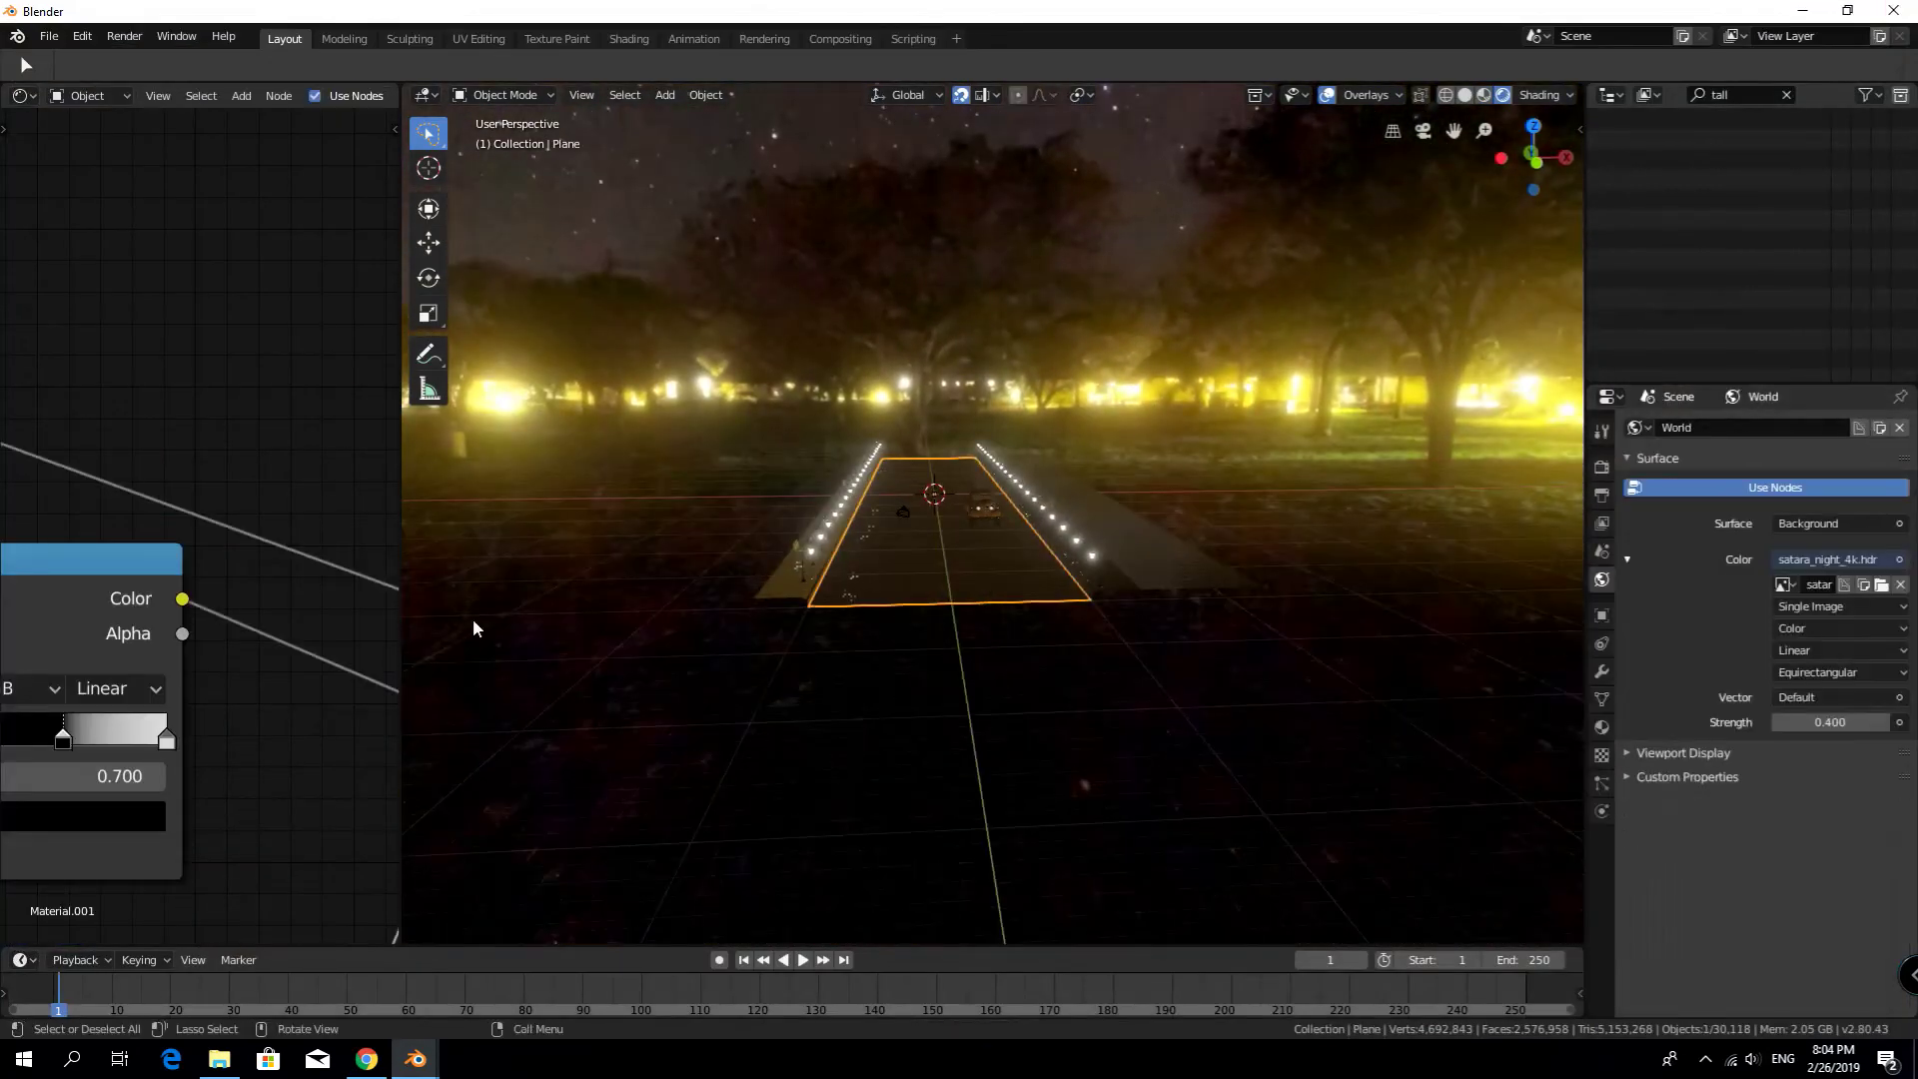
{"action": "left_click", "coordinate": [103, 145]}
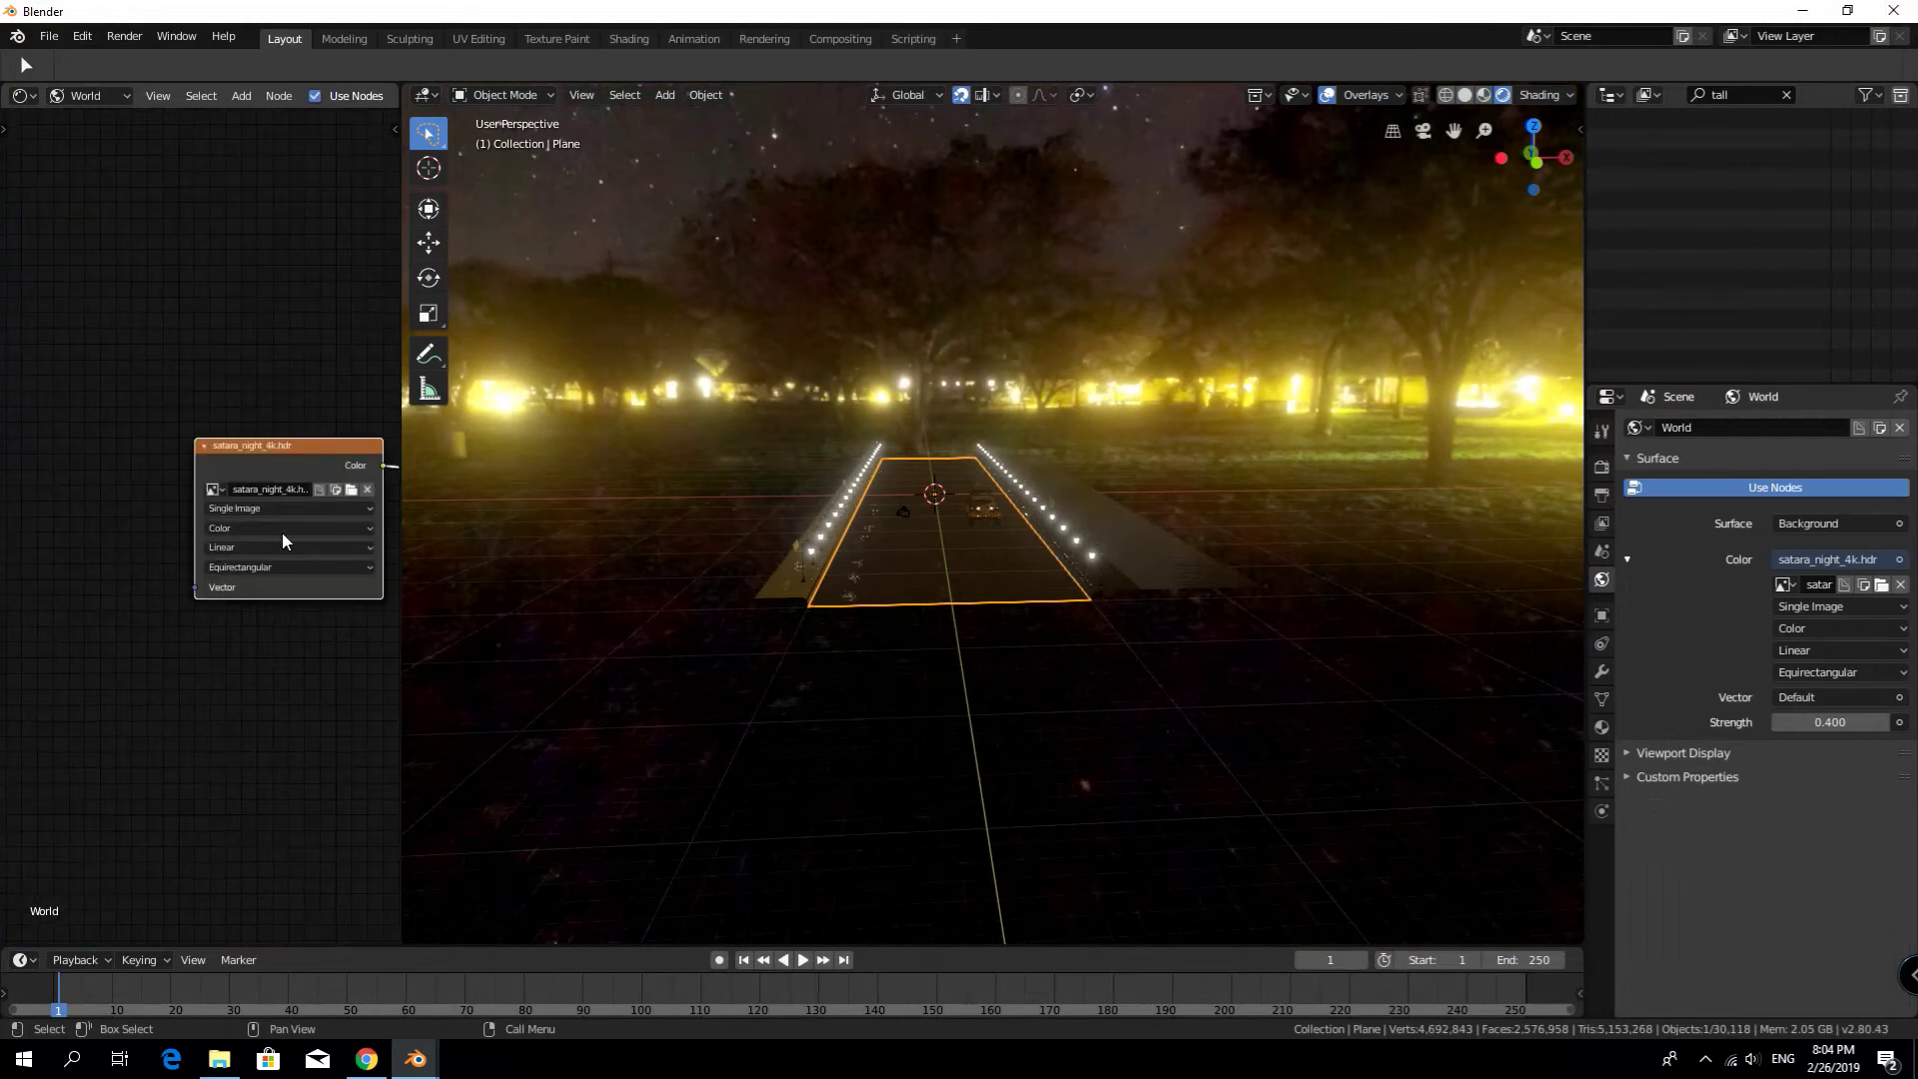
{"action": "key", "text": "shift+a"}
{"action": "type", "text": "ma"}
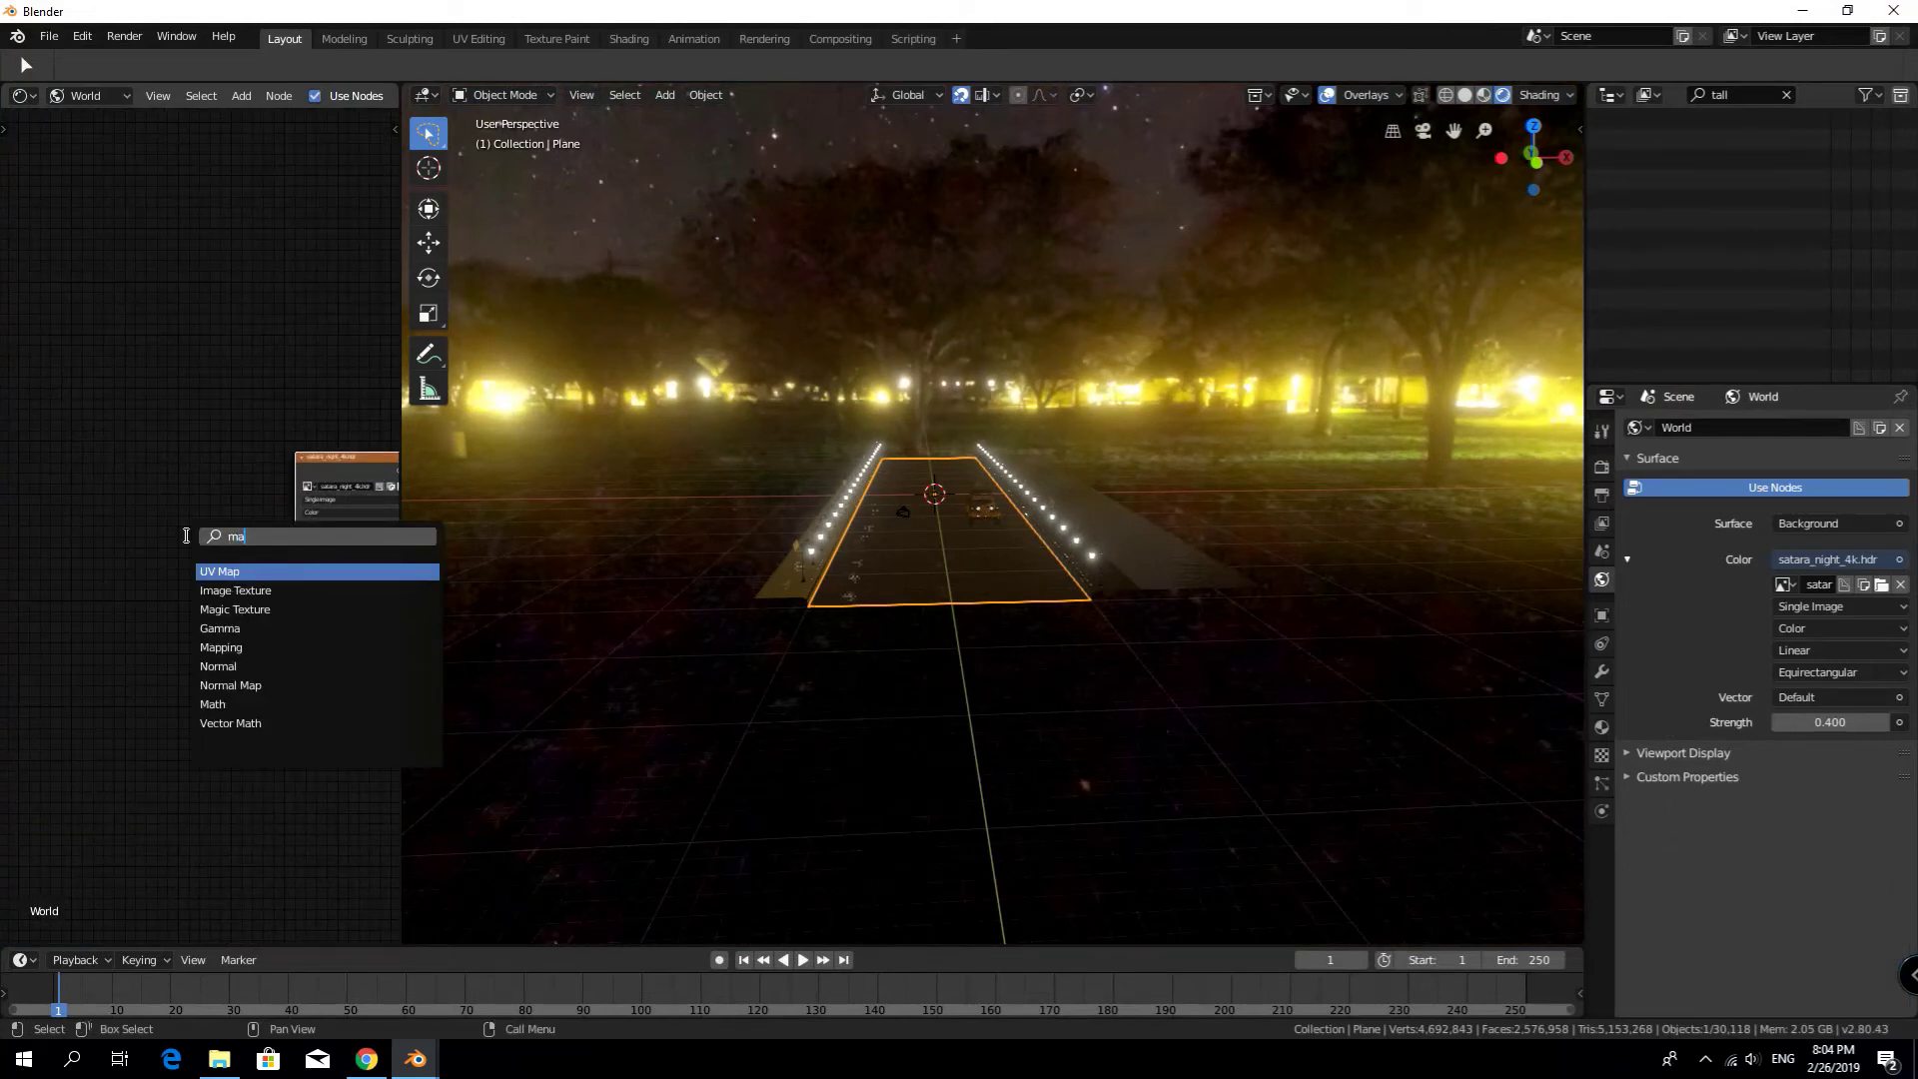
{"action": "left_click", "coordinate": [221, 647]}
{"action": "left_click", "coordinate": [124, 537]}
Add a Texture Coordinate node to the left of the Mapping node
{"action": "key", "text": "shift+a"}
{"action": "type", "text": "tex"}
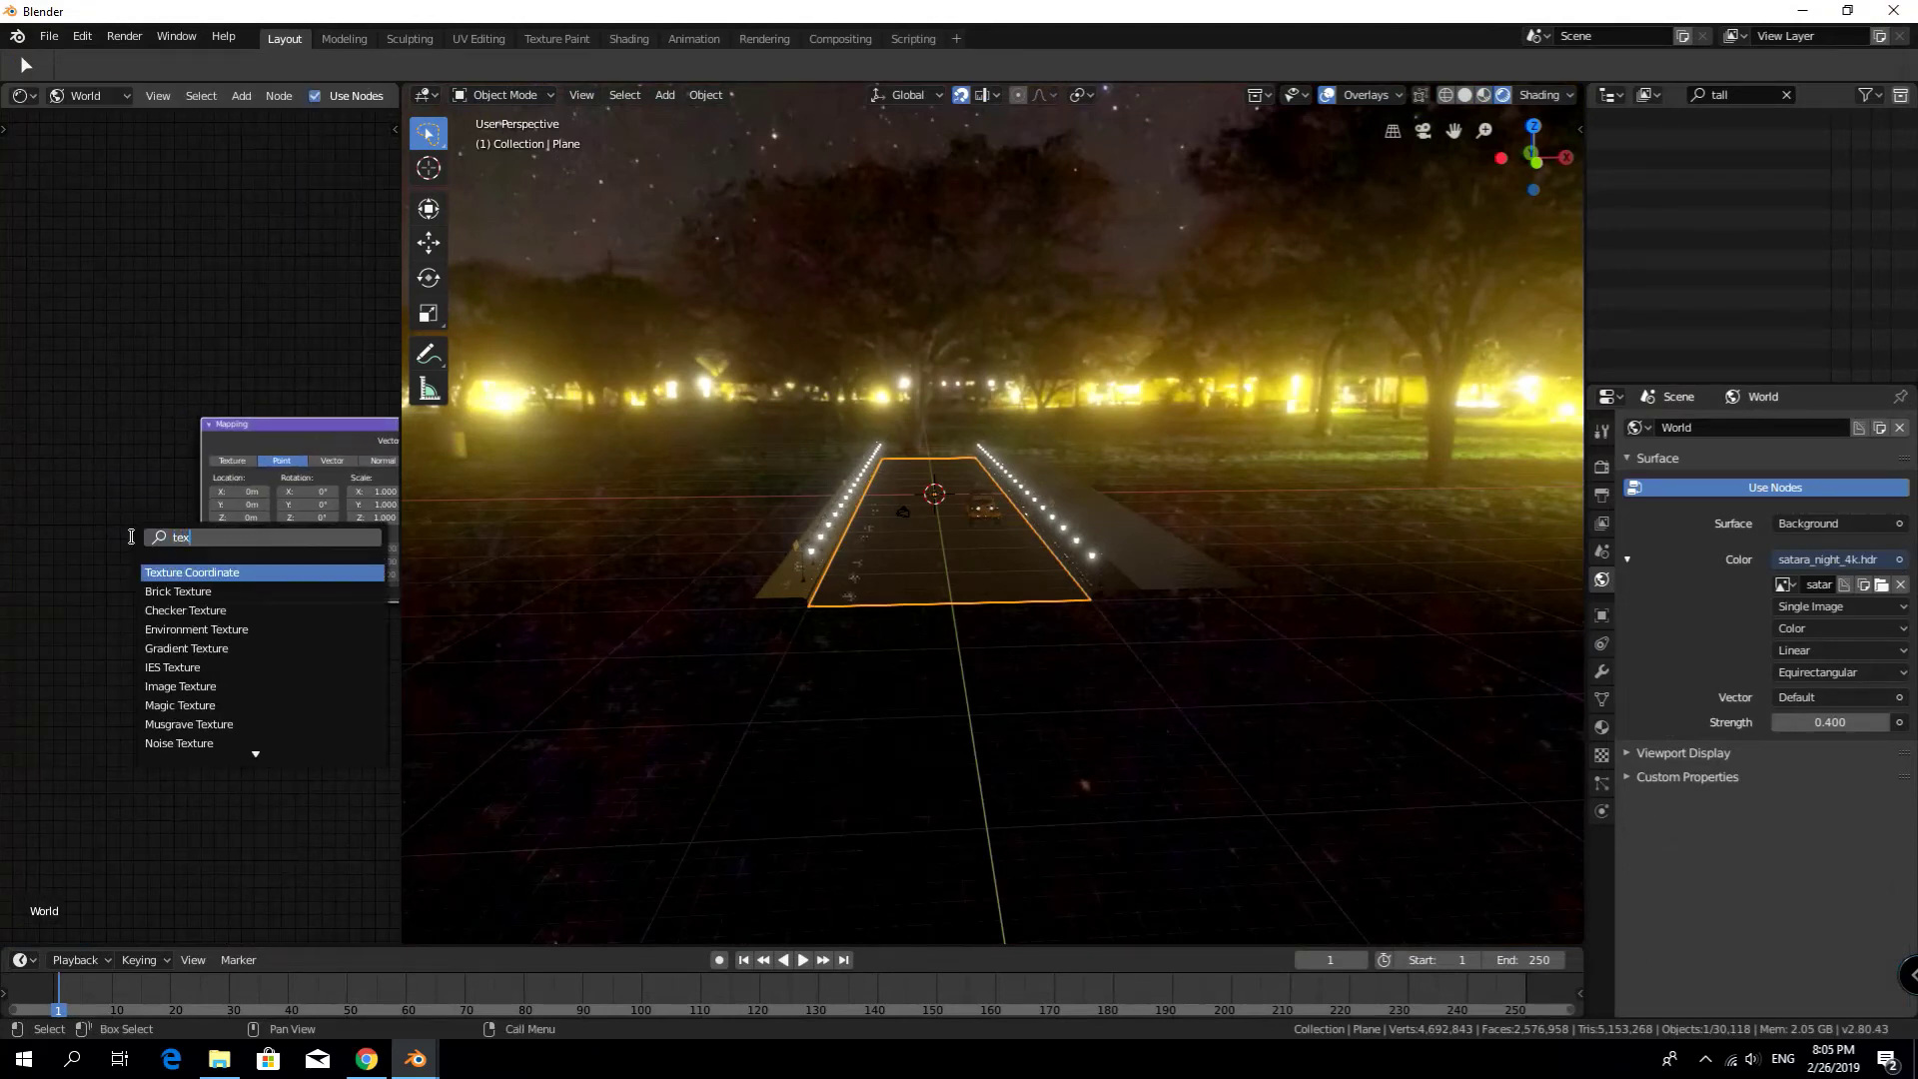
{"action": "key", "text": "Return"}
{"action": "left_click", "coordinate": [54, 414]}
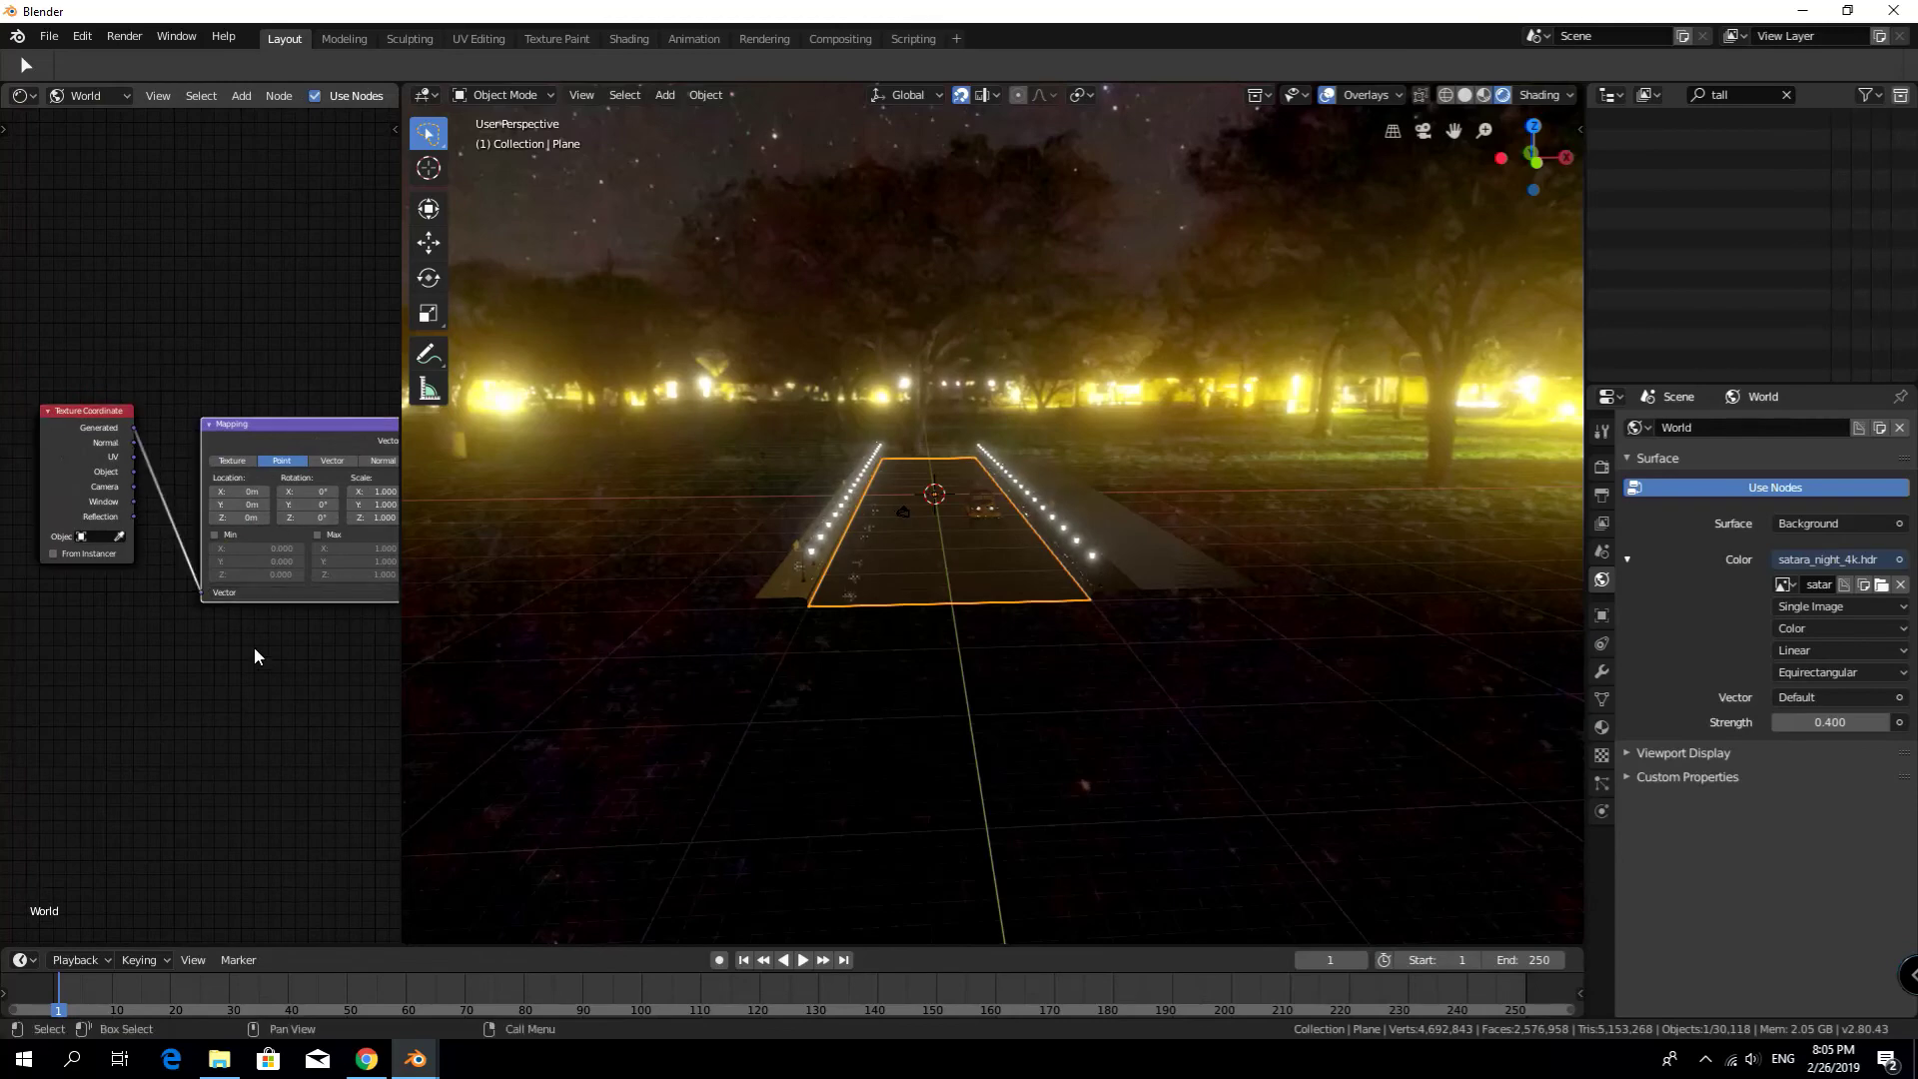
{"action": "key", "text": "Home"}
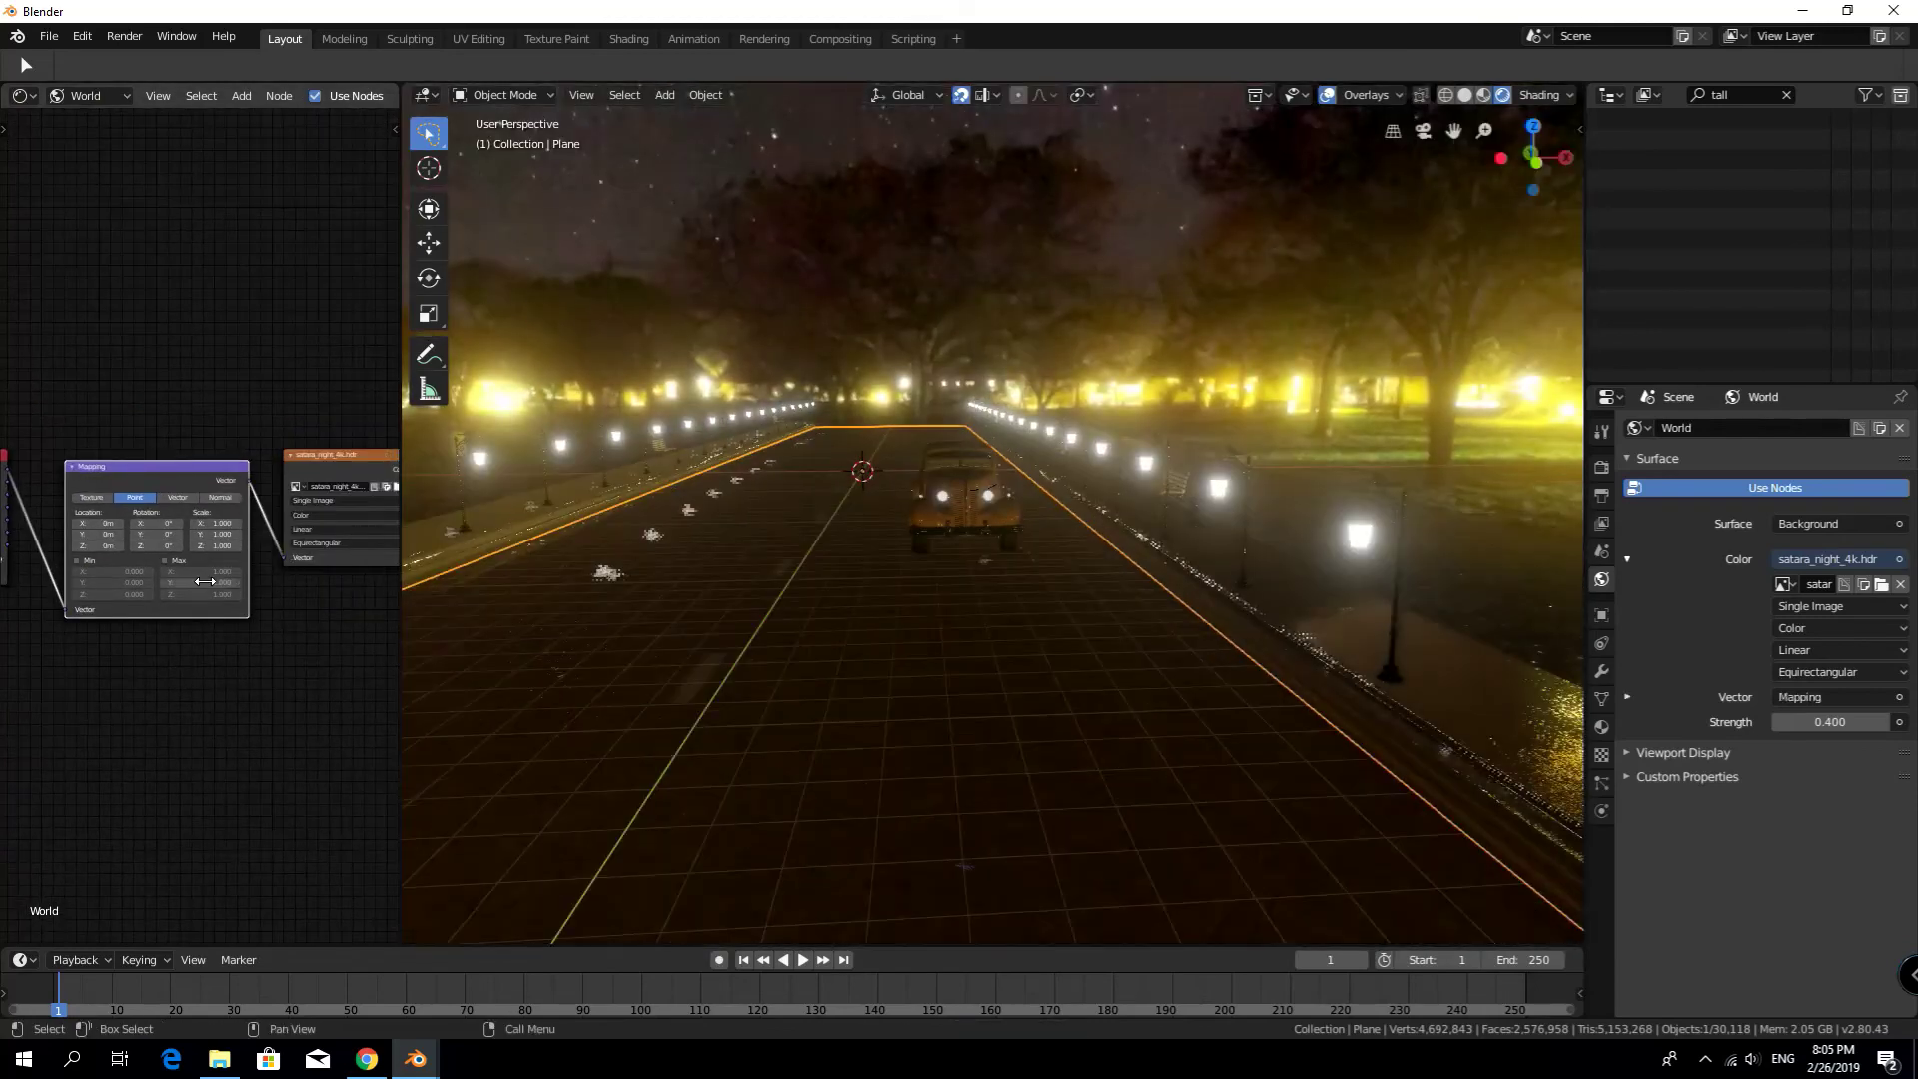